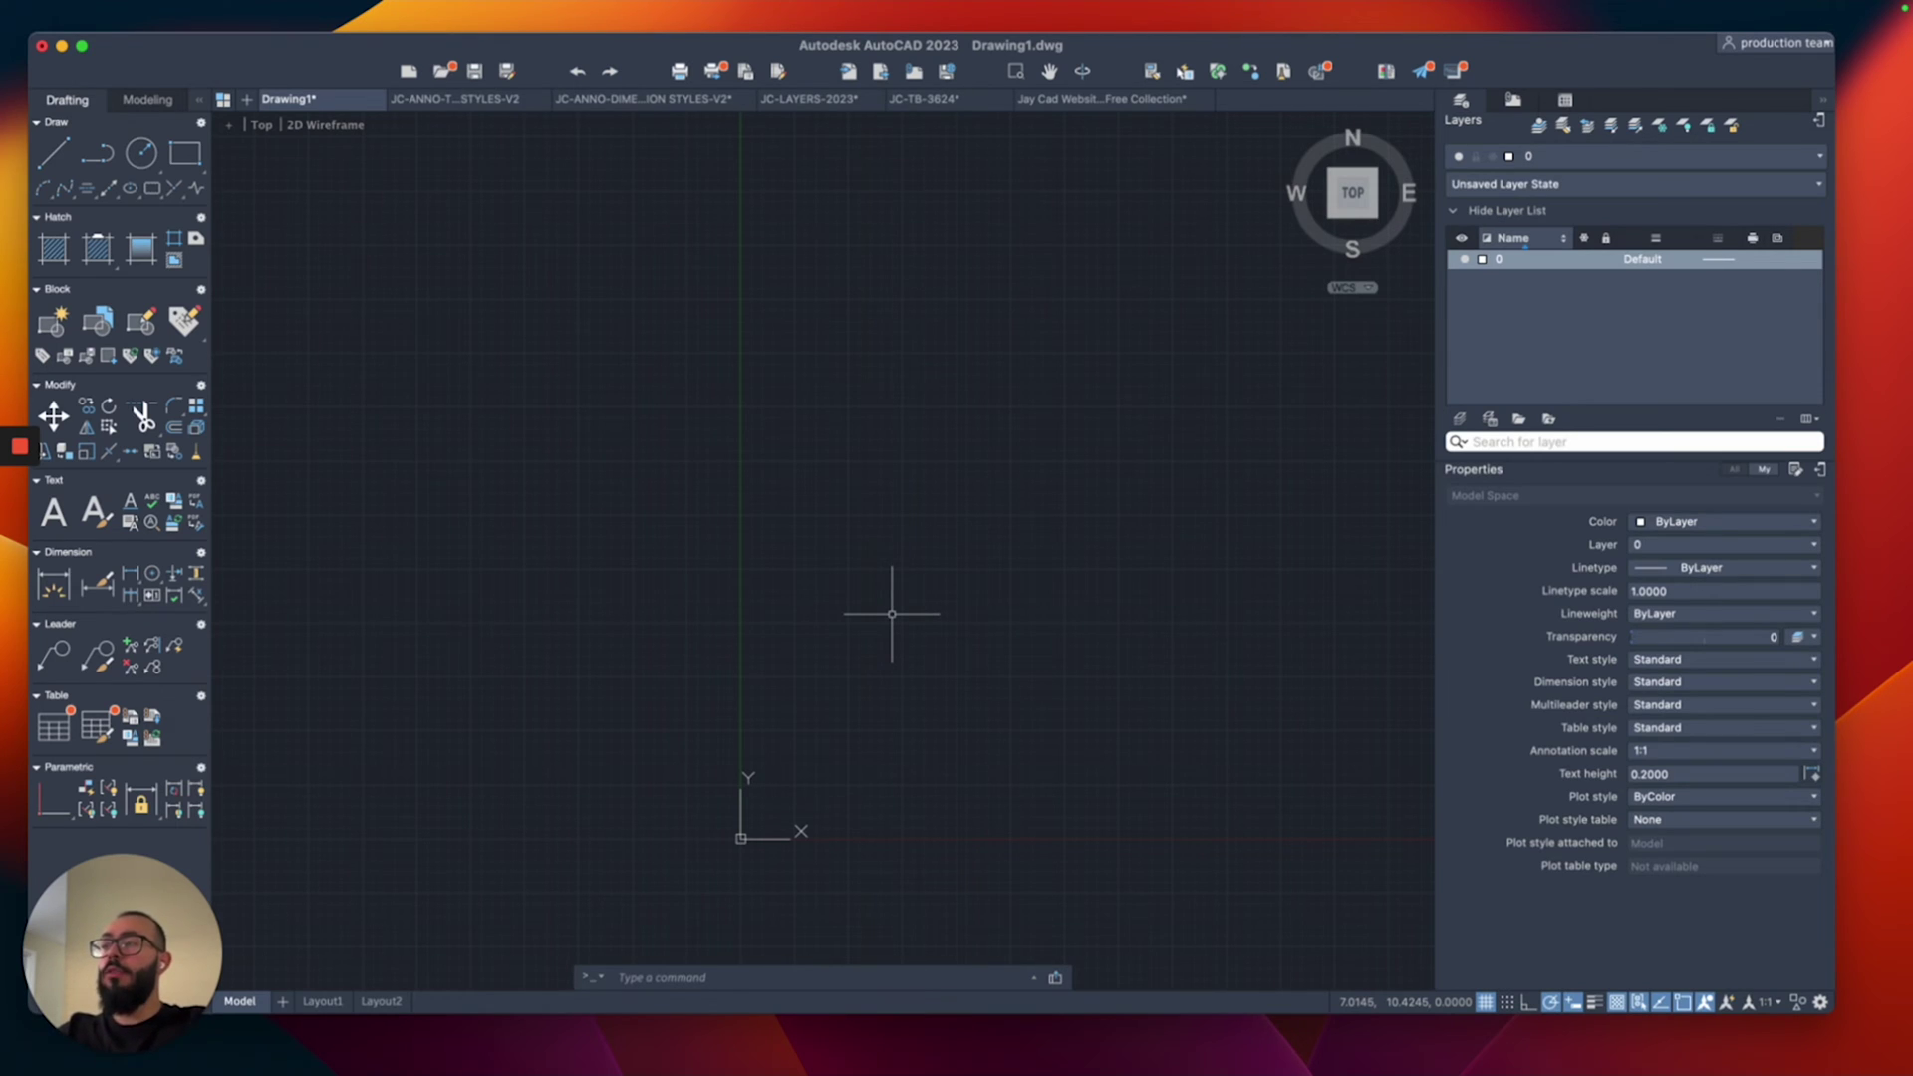
Step: Review the acadiso.dwt and acad.dwt templates offered for a new drawing, without opening one
key("super+n")
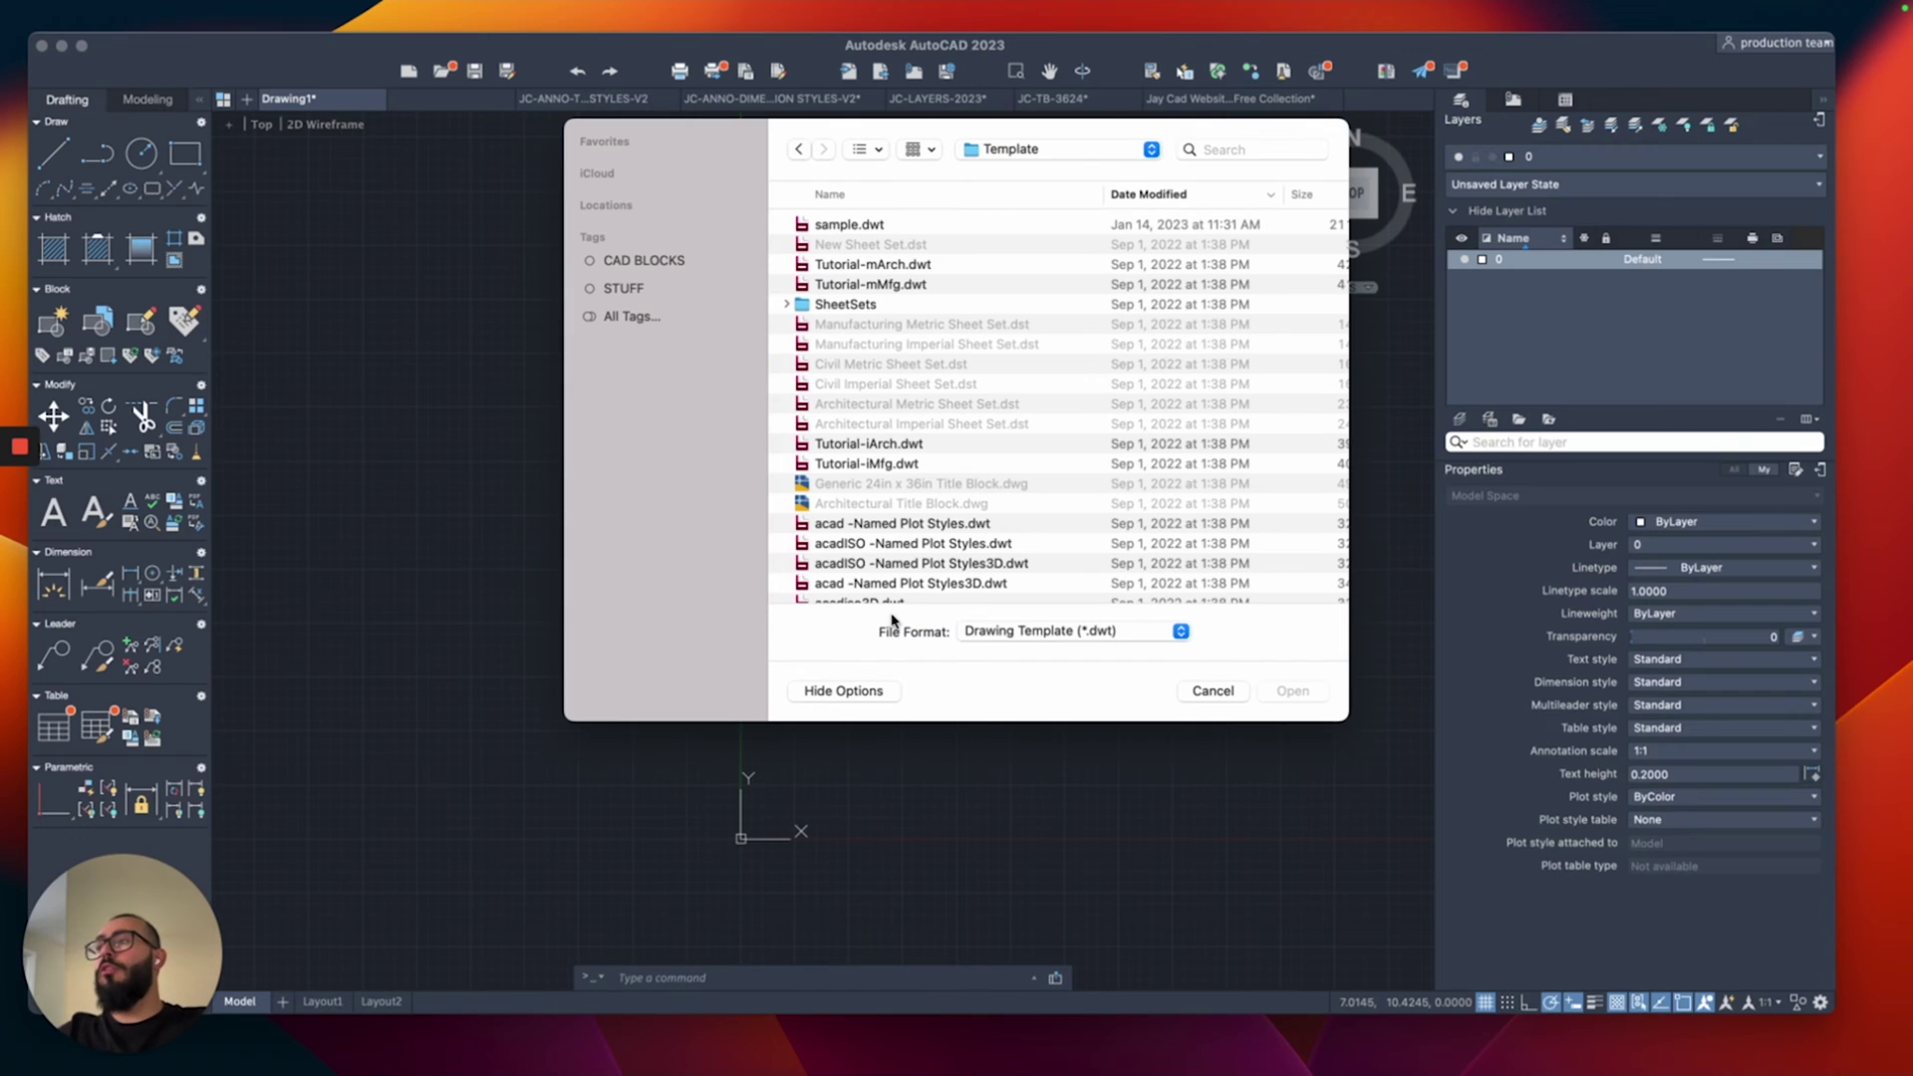
scroll(912, 463, "down", 3)
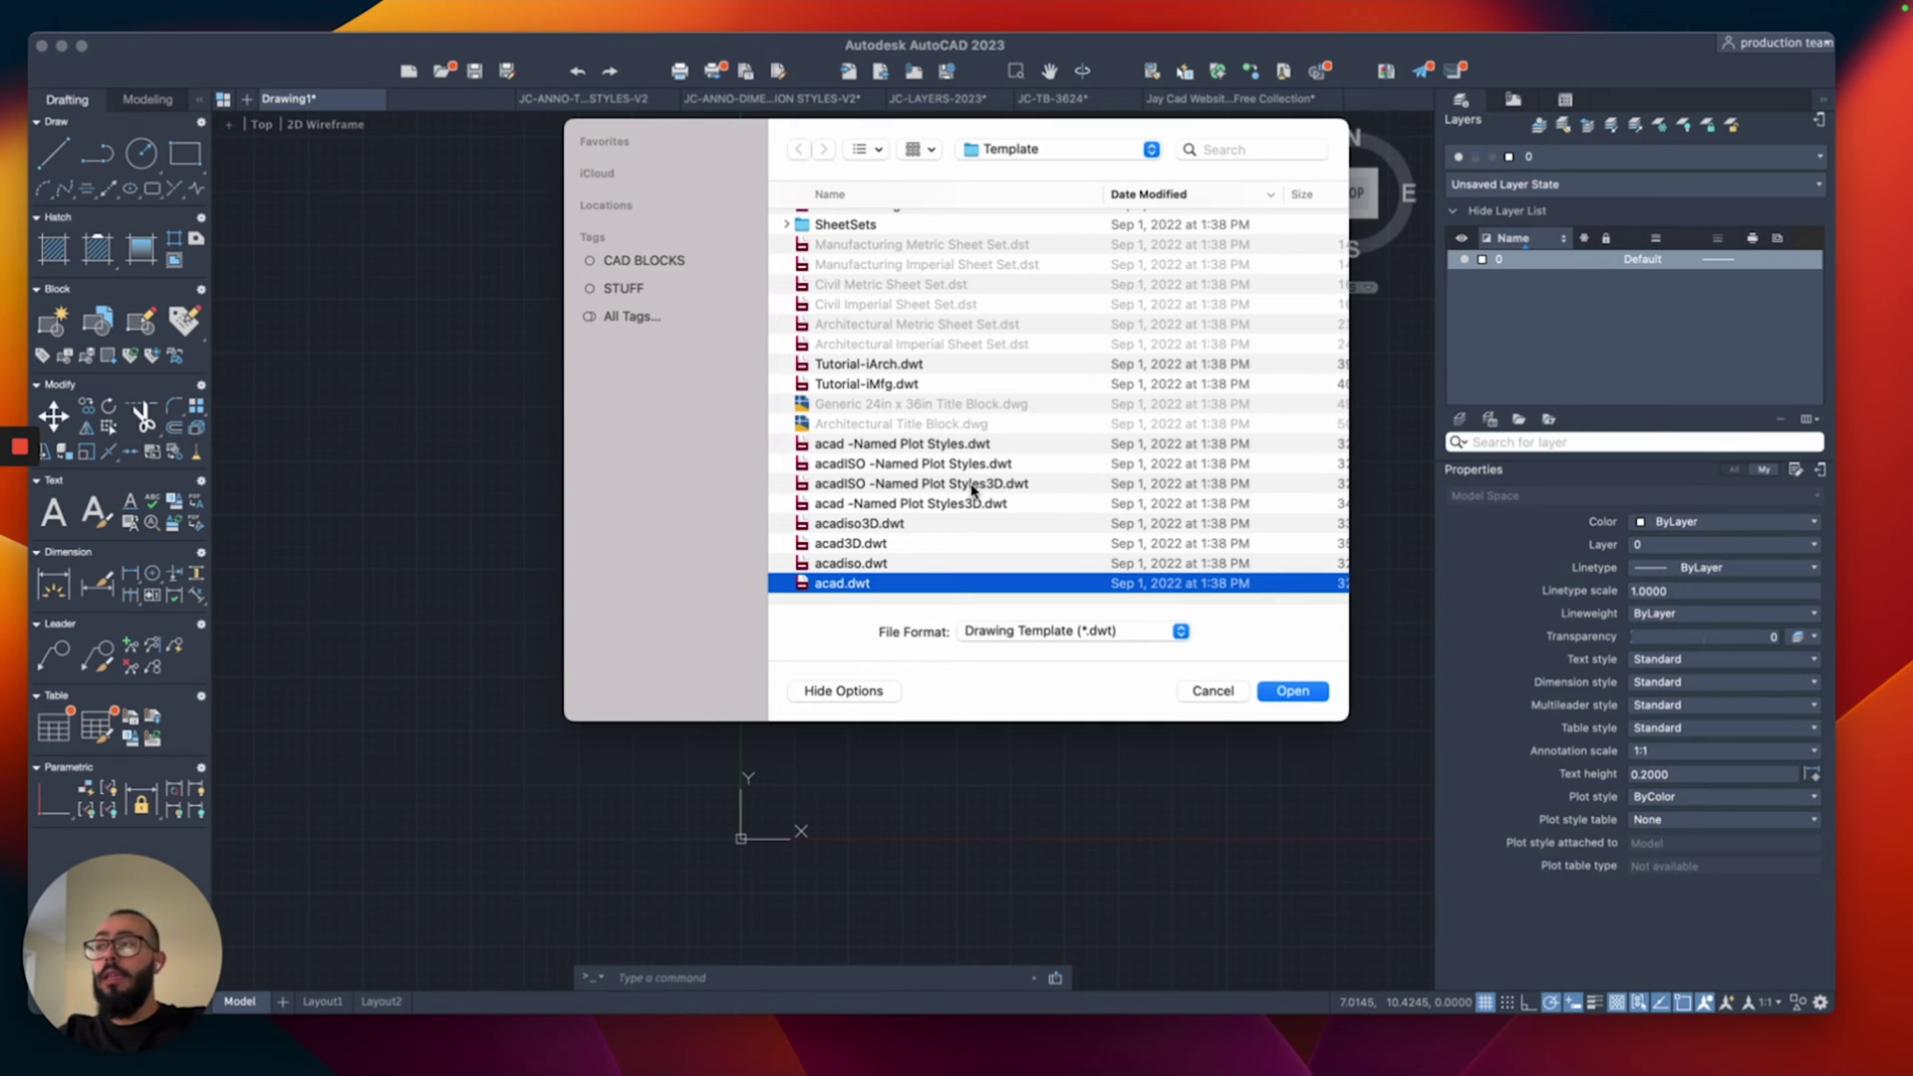
left_click(879, 564)
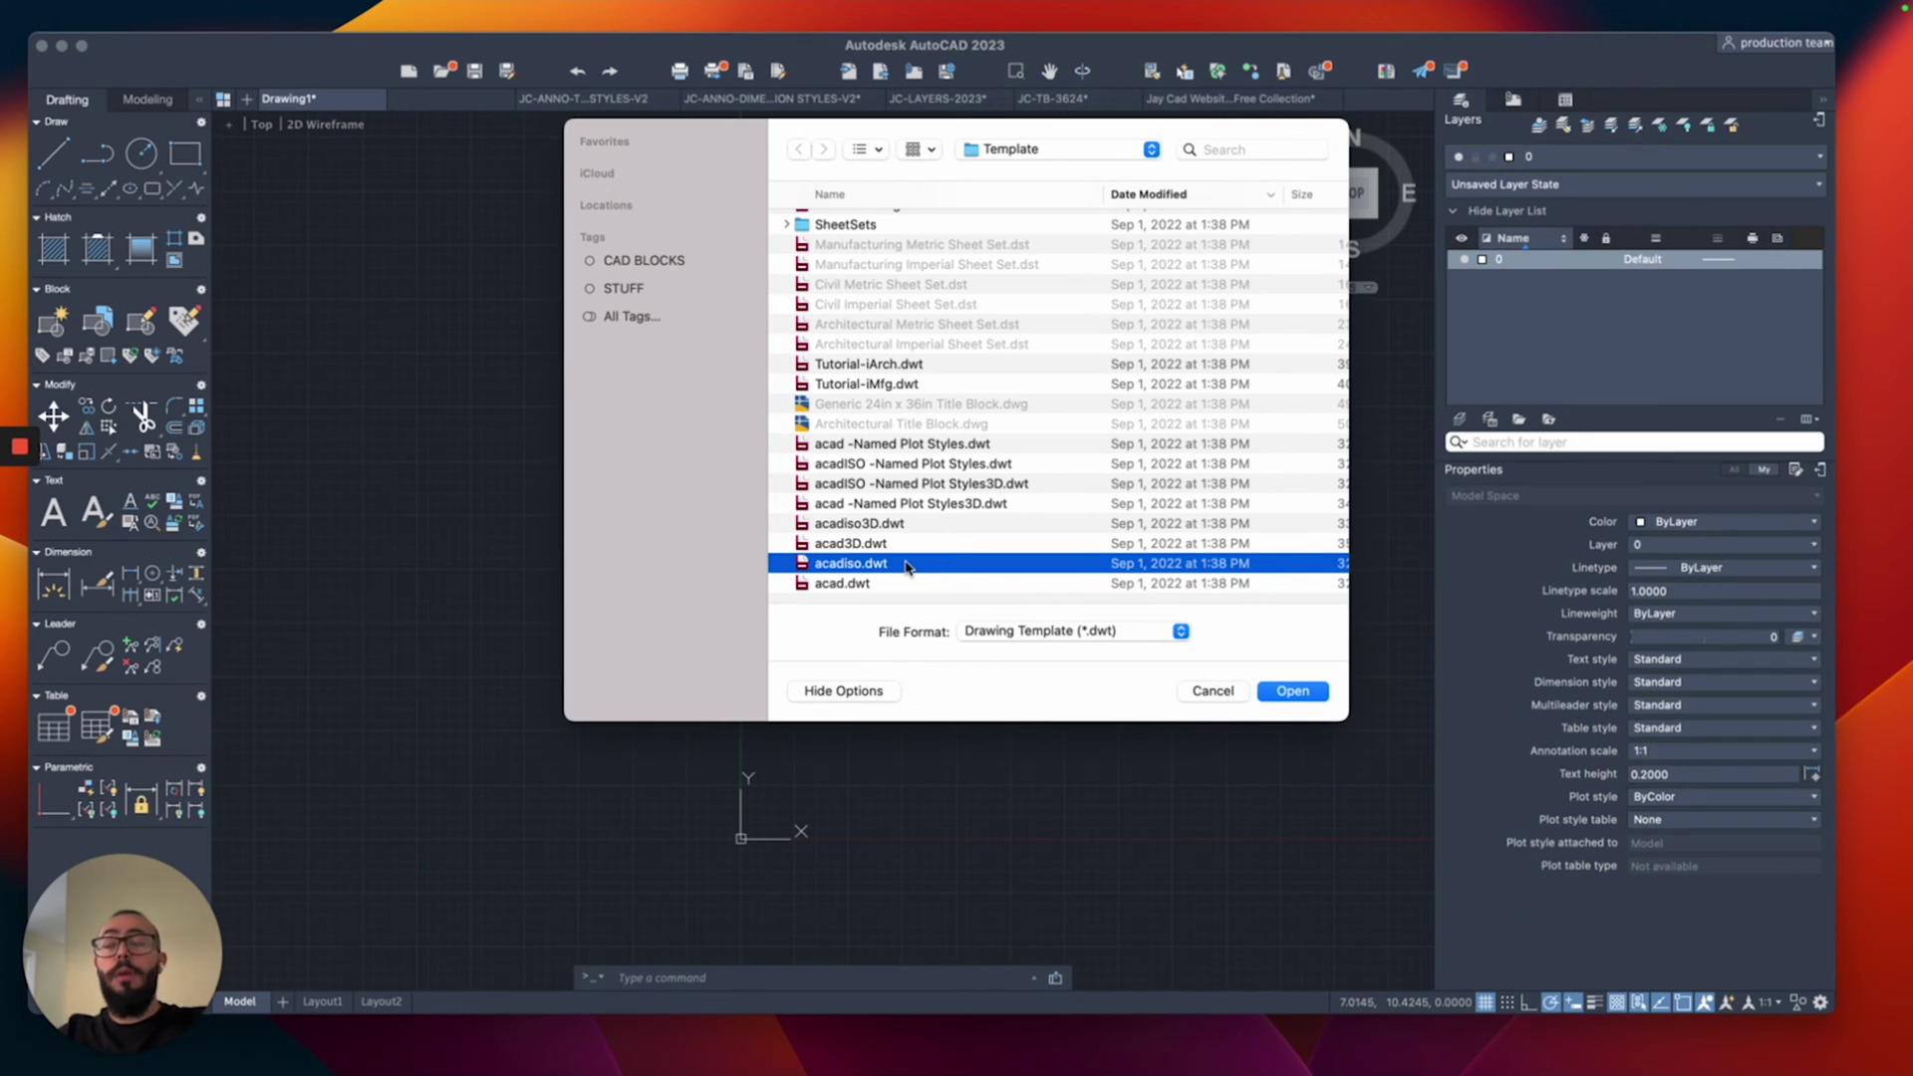
key("Down")
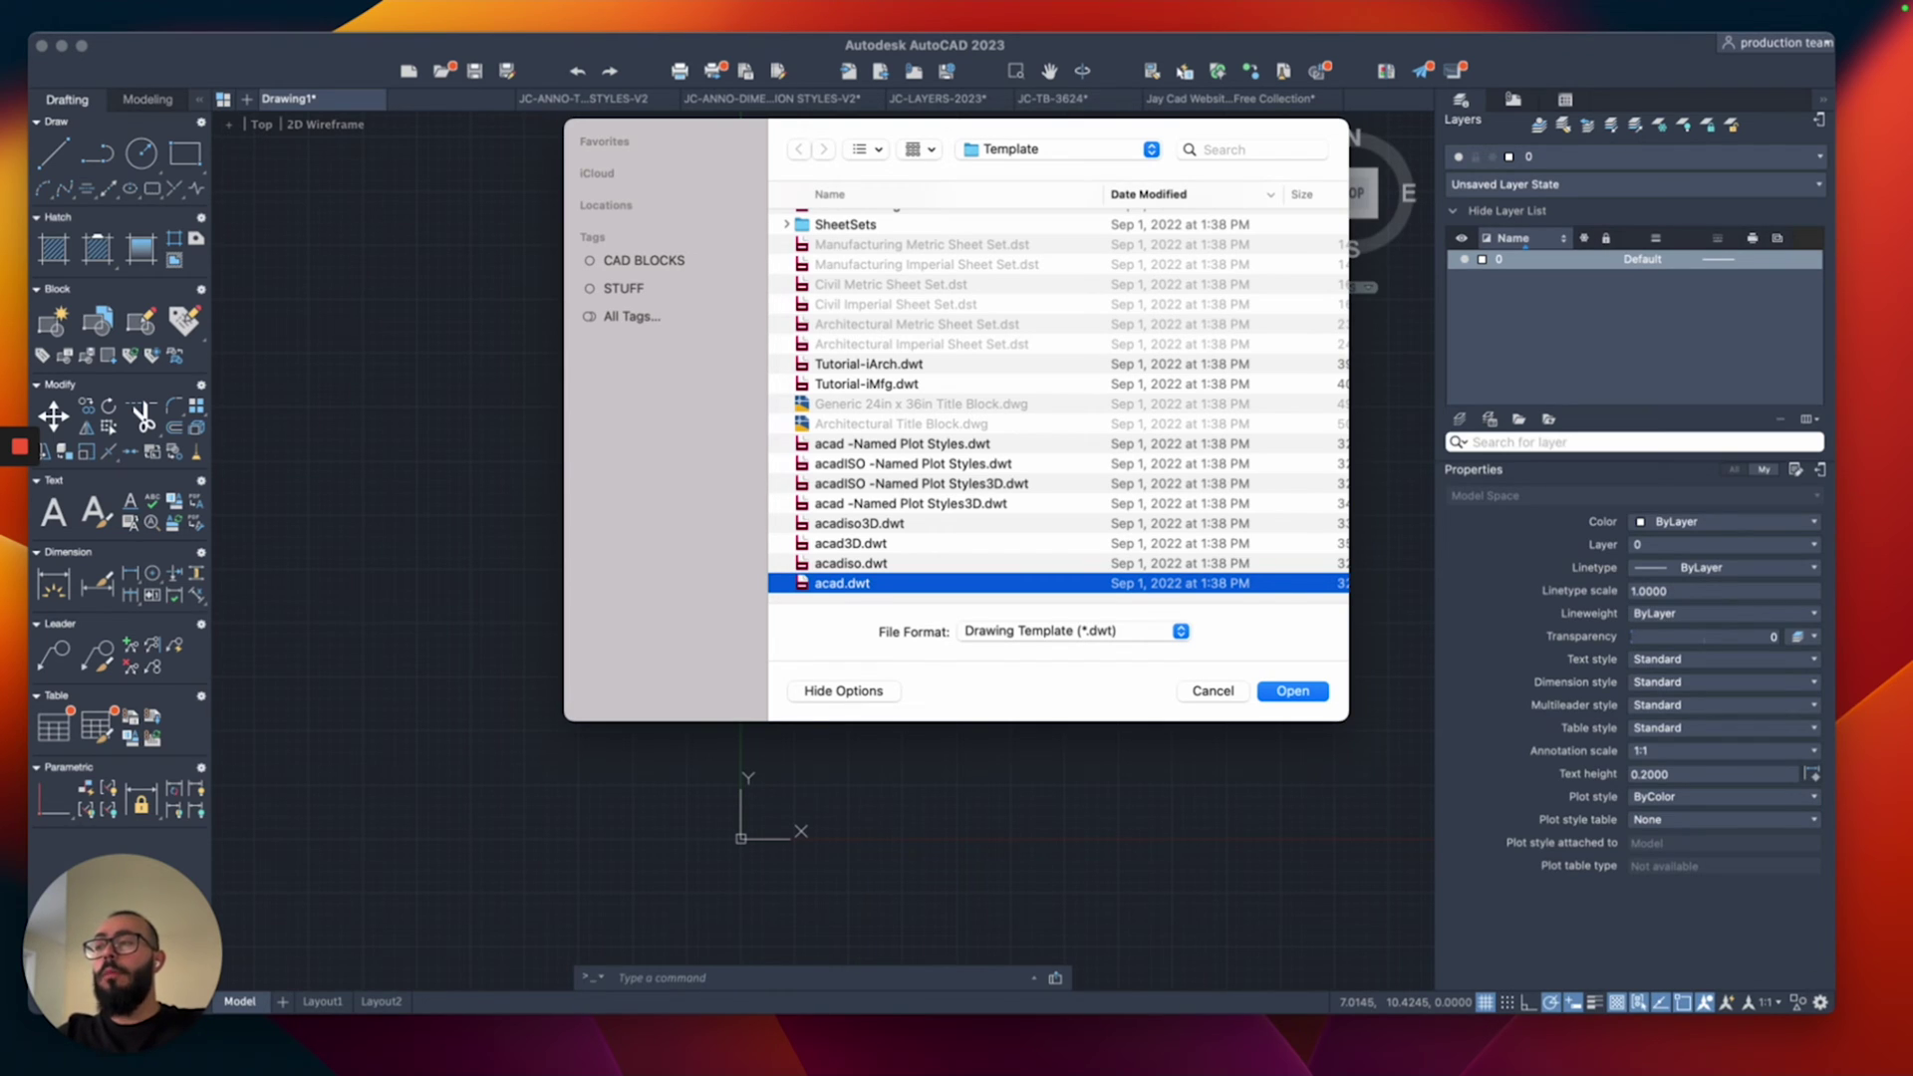
left_click(1213, 691)
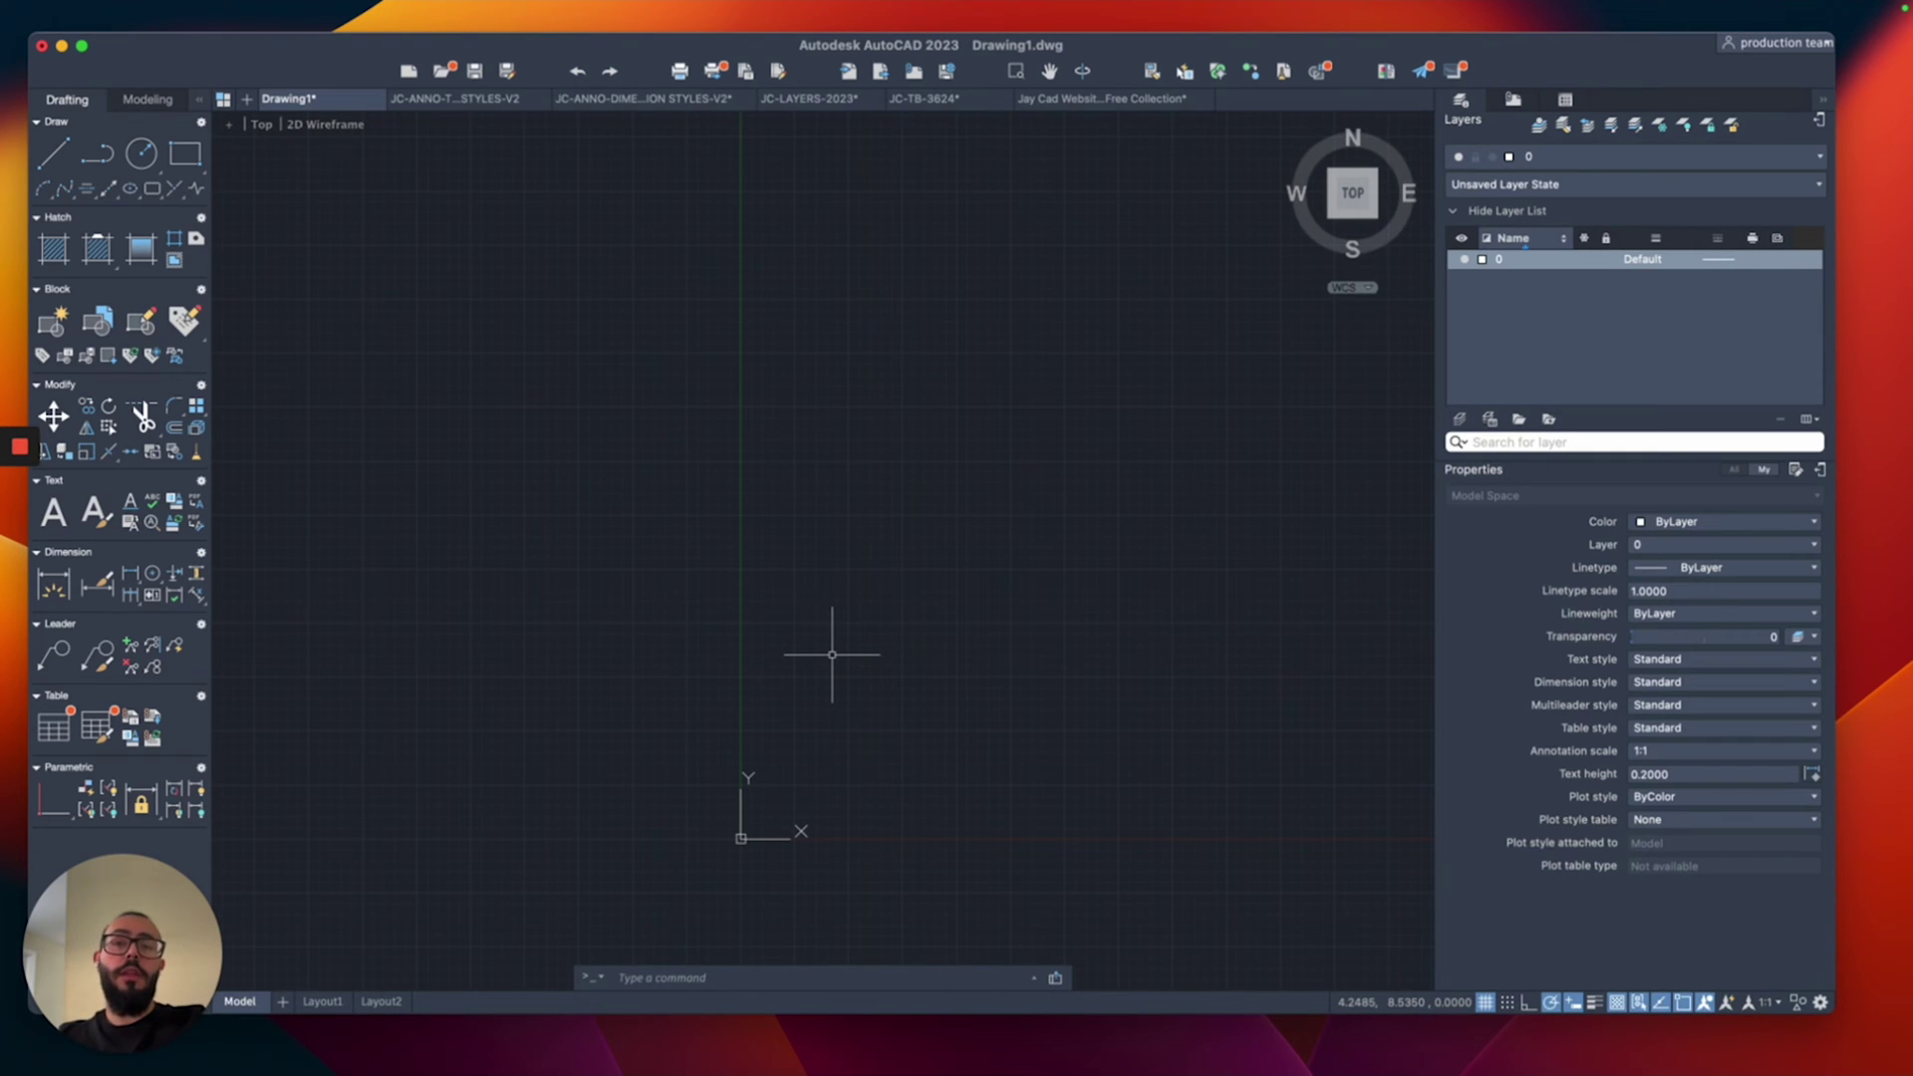
Step: Examine the length types available in the Drawing Units settings, leaving without changes
type("un")
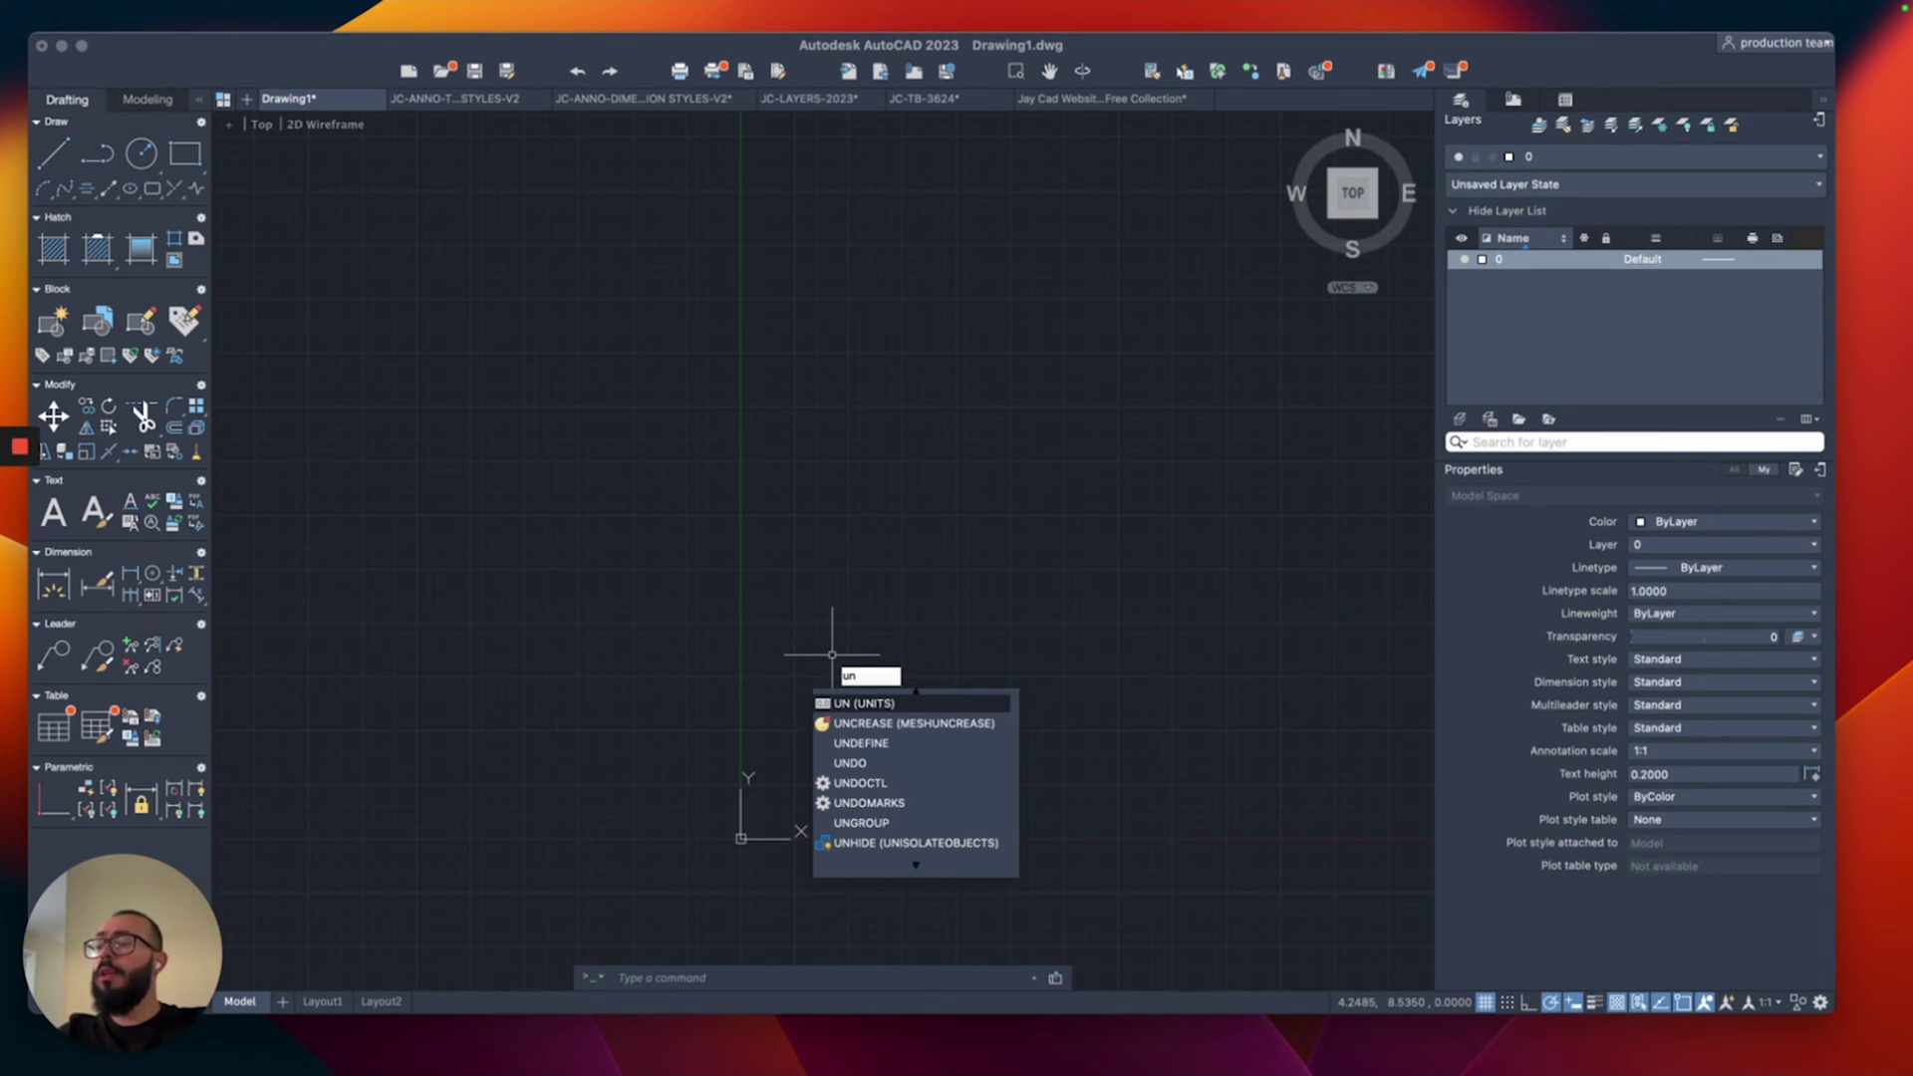
key("Return")
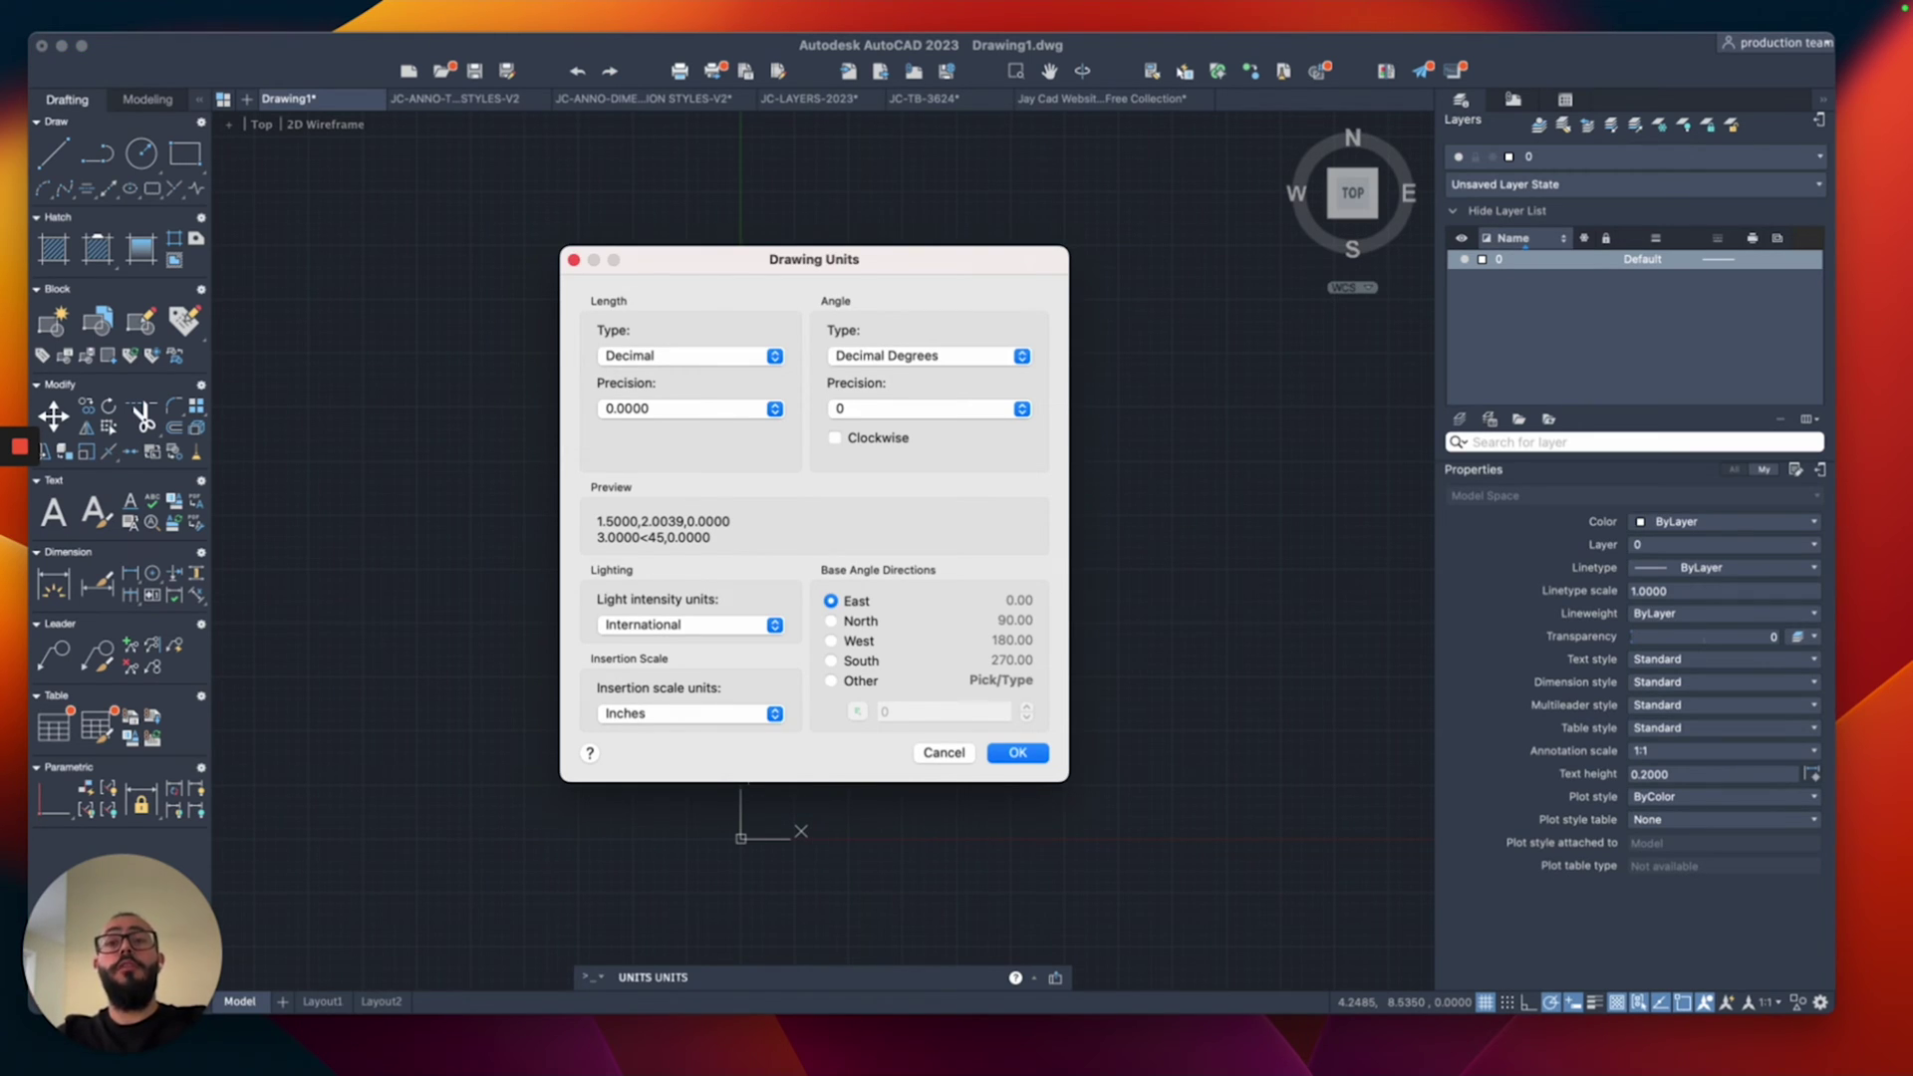
key("space")
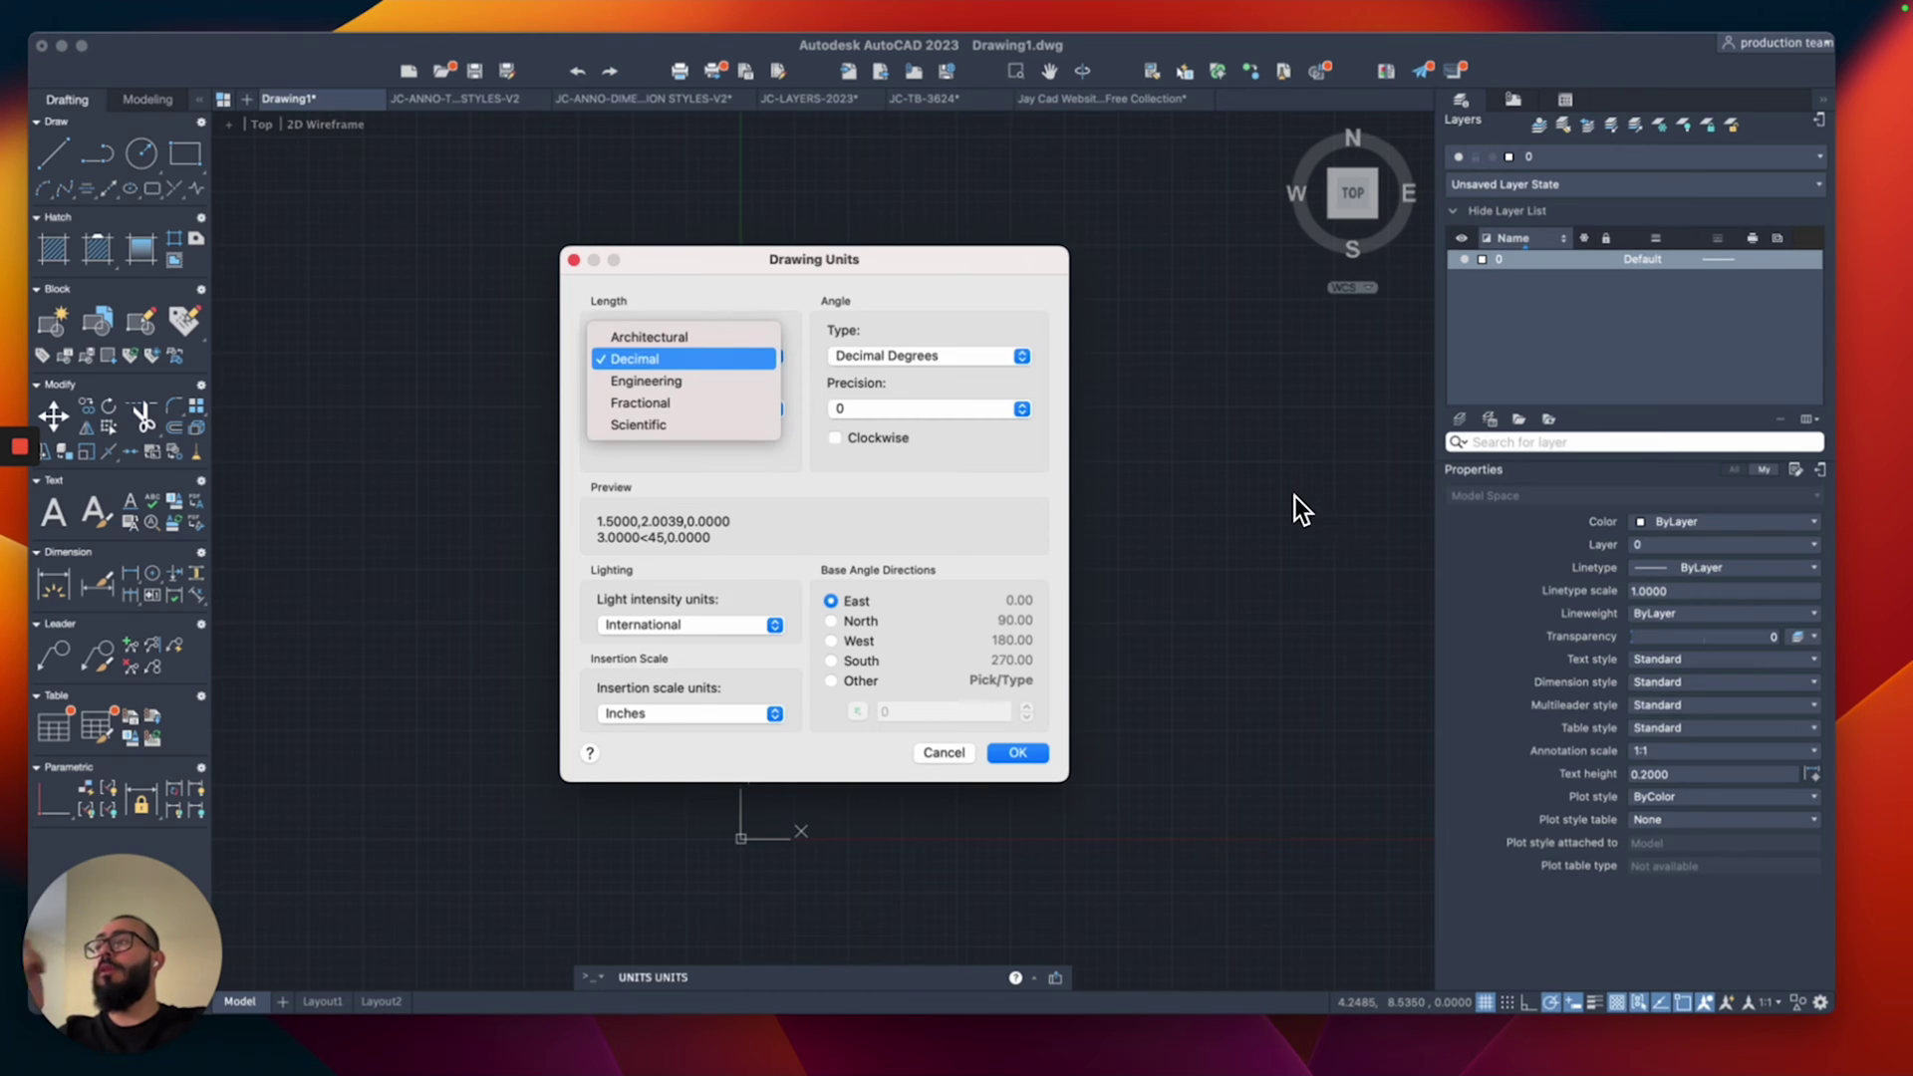
key("Up")
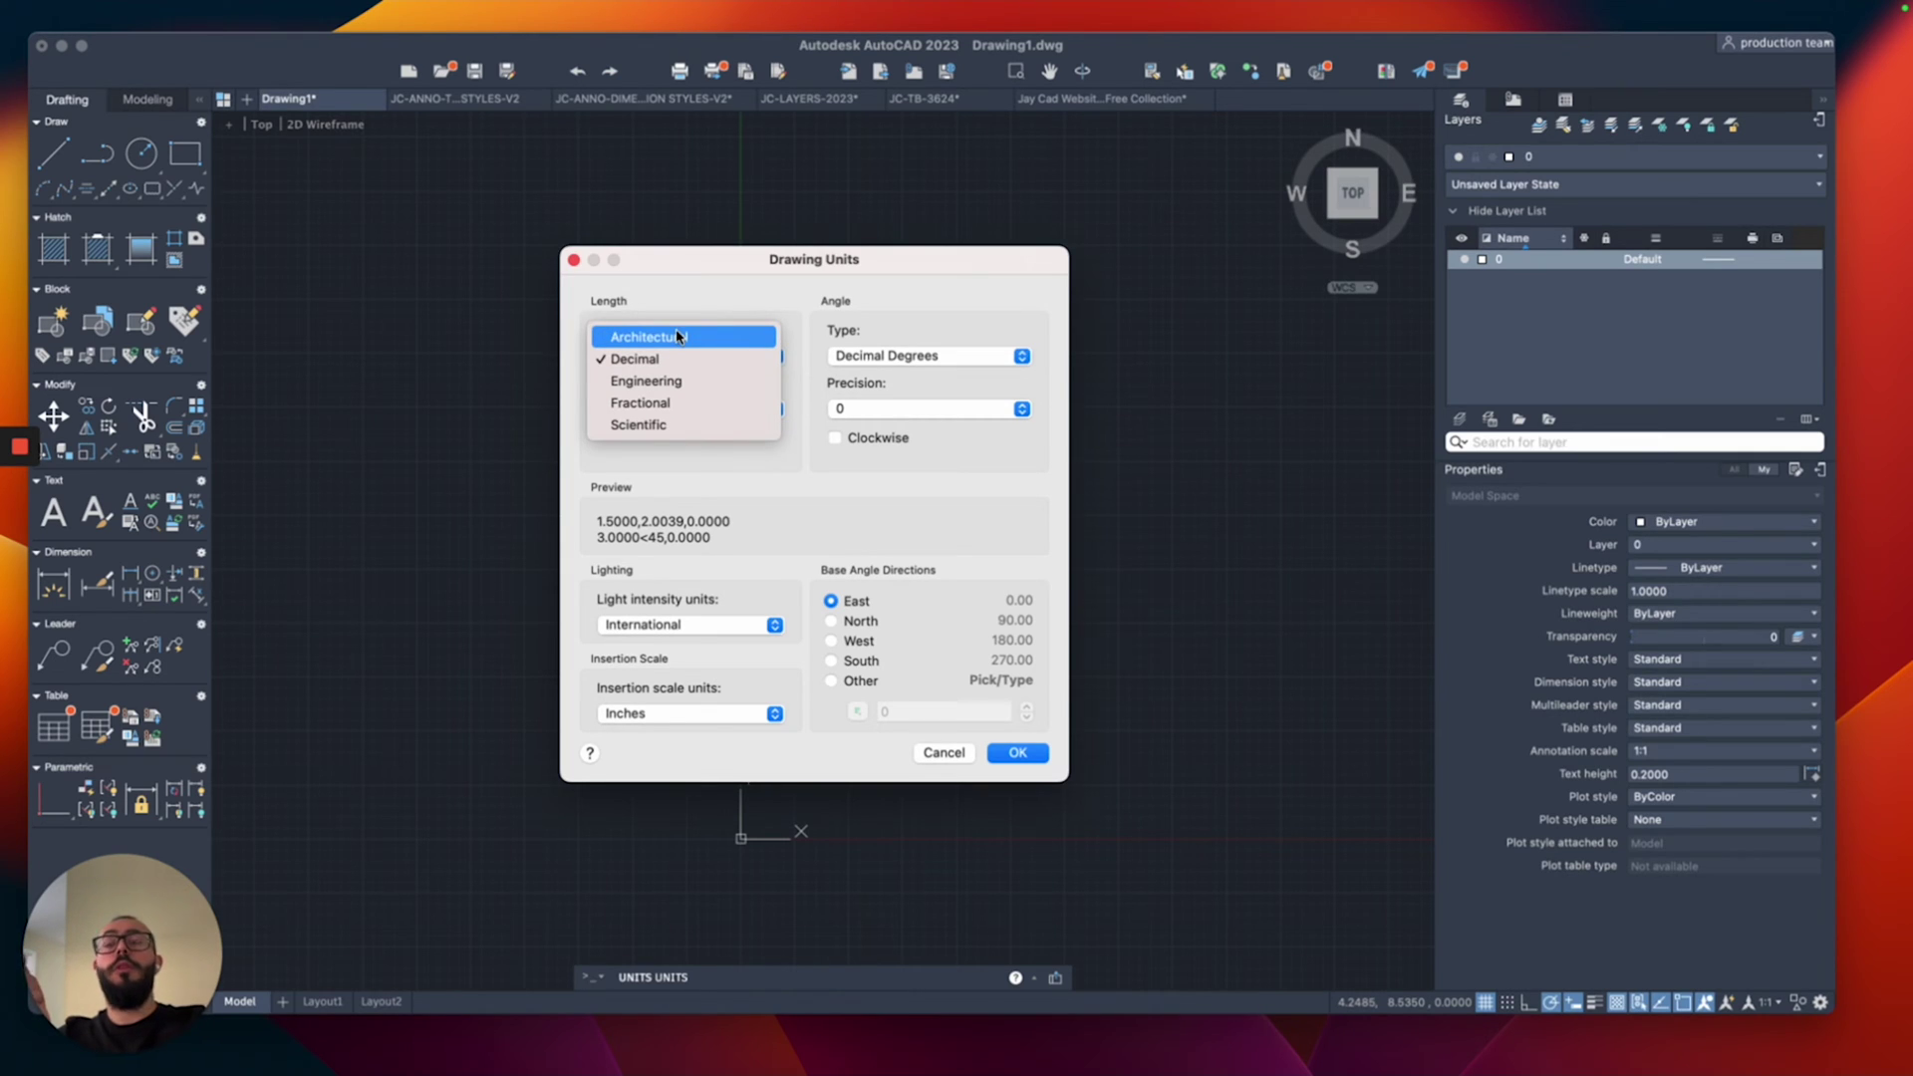
key("Escape")
left_click(942, 753)
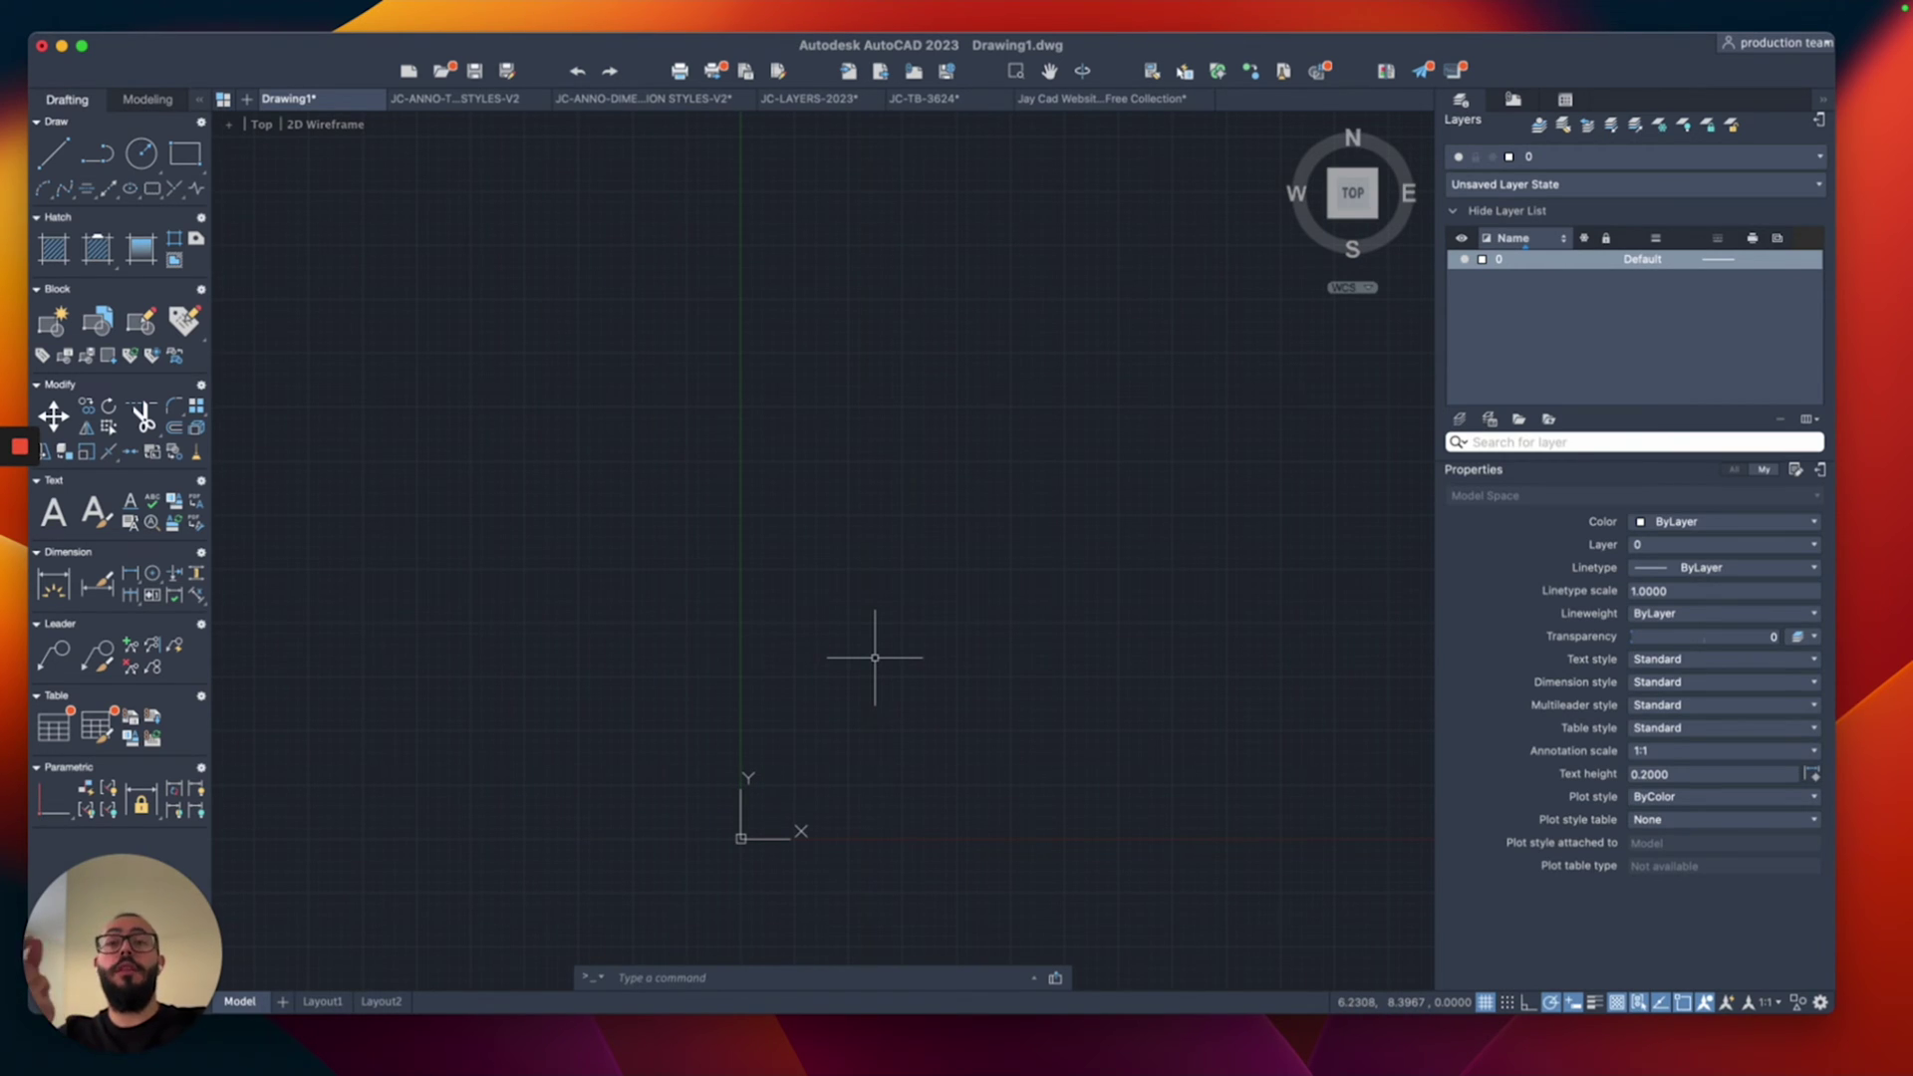
Step: Try to draw a horizontal line using 6" with the inch mark as its length
type("l")
key("Return")
left_click(839, 668)
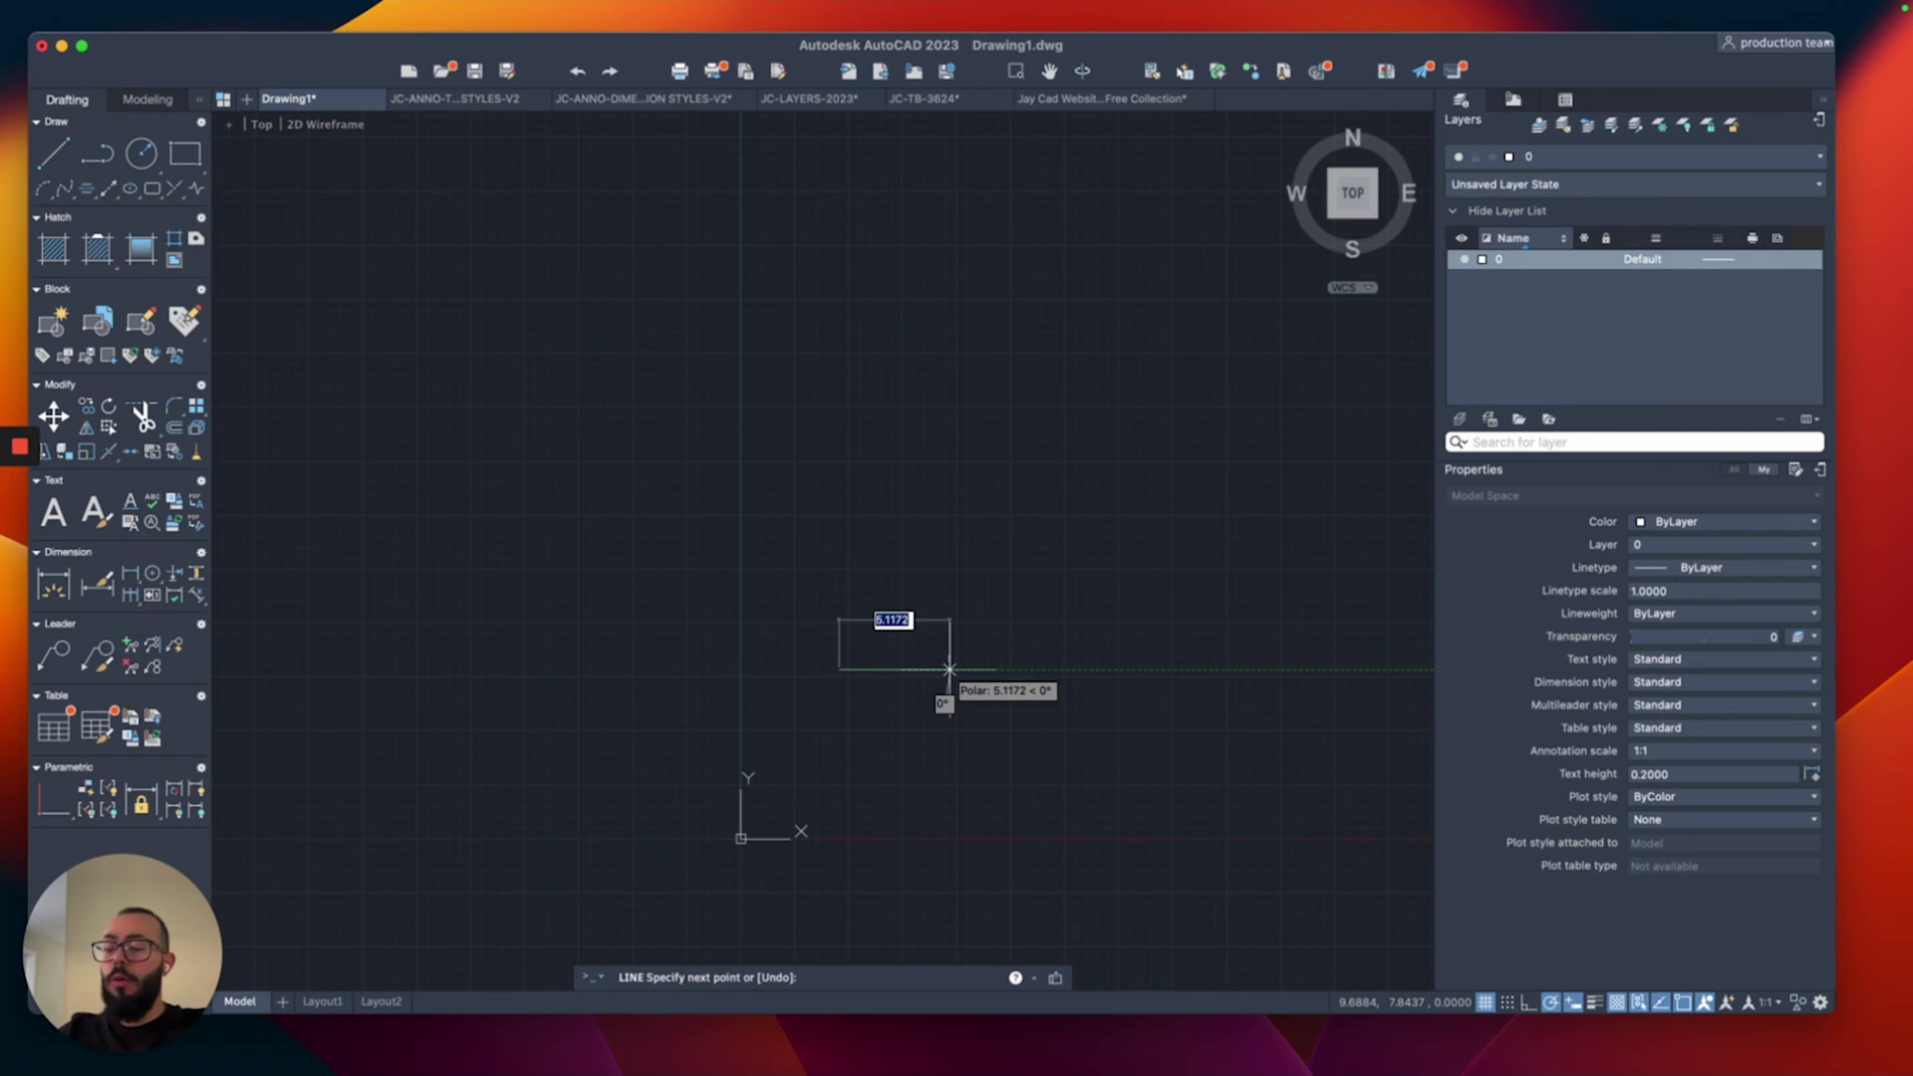
type("6'")
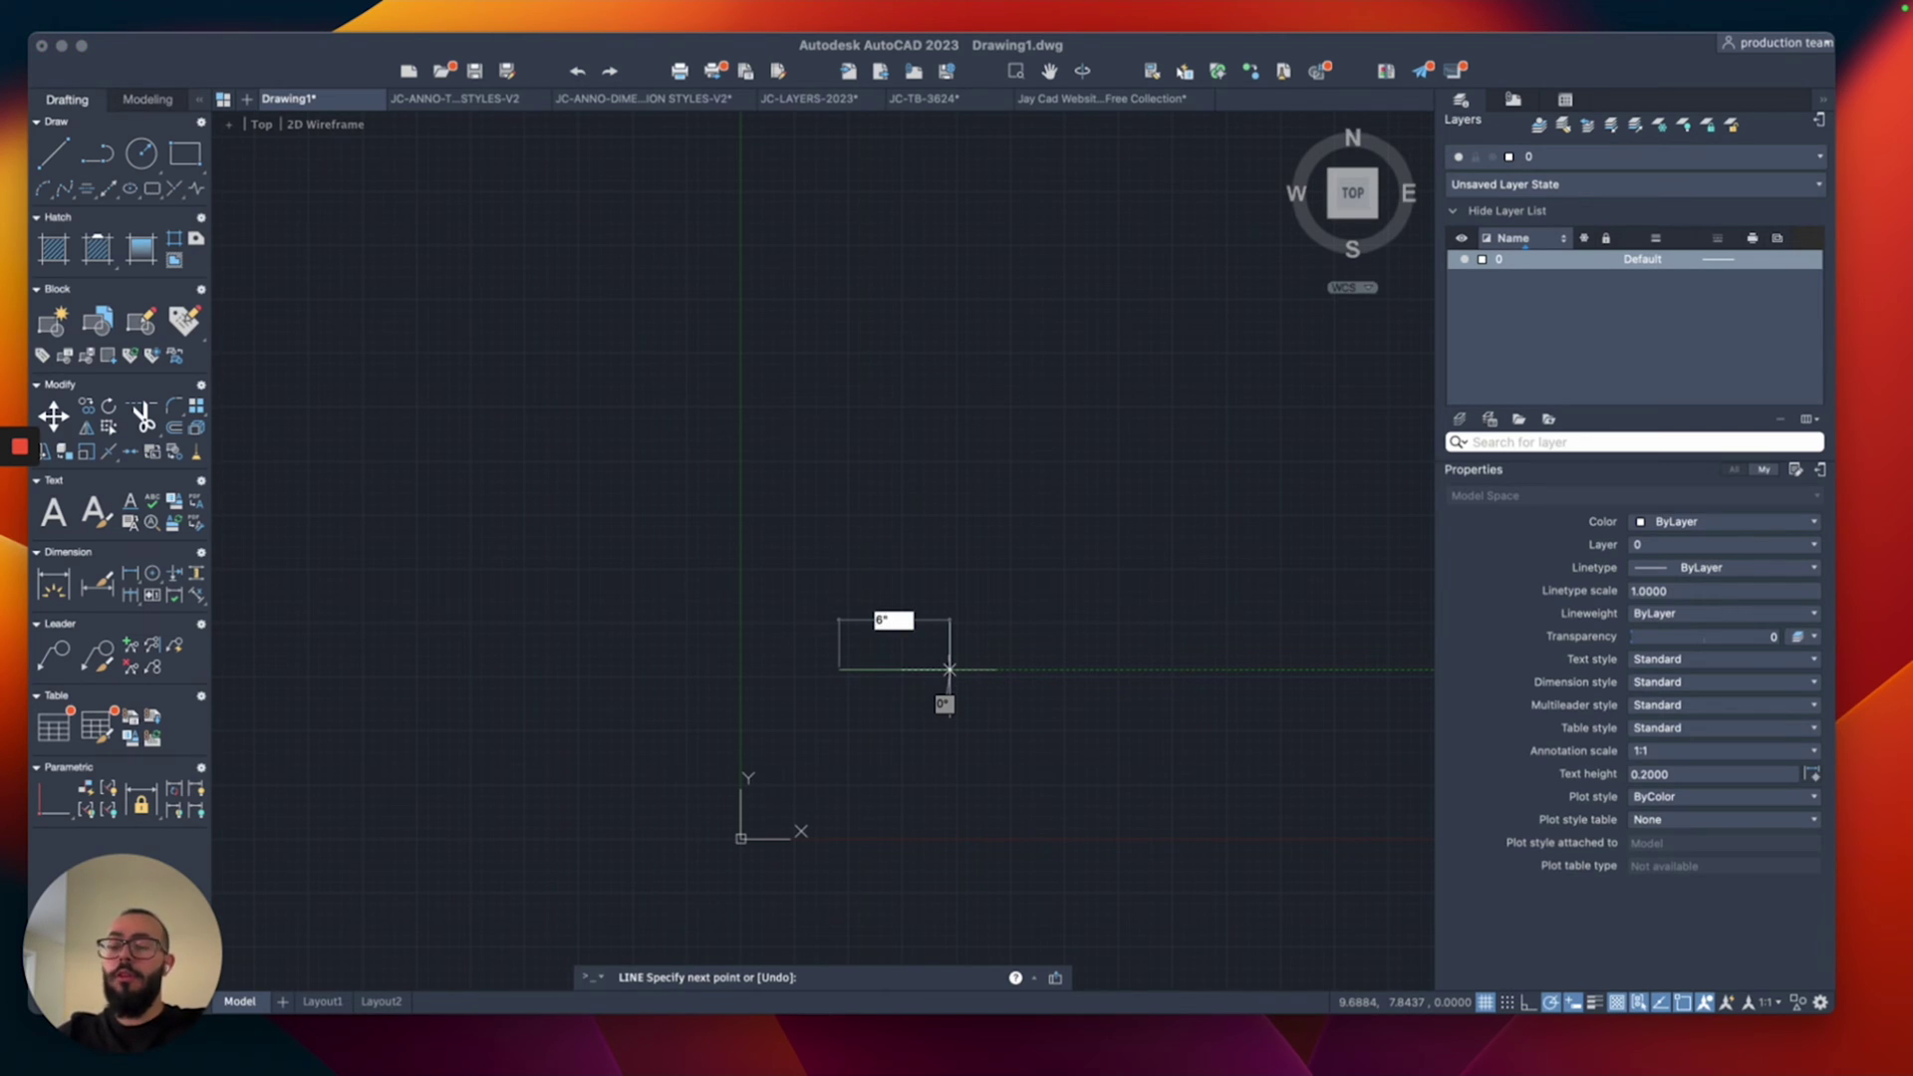
key("Return")
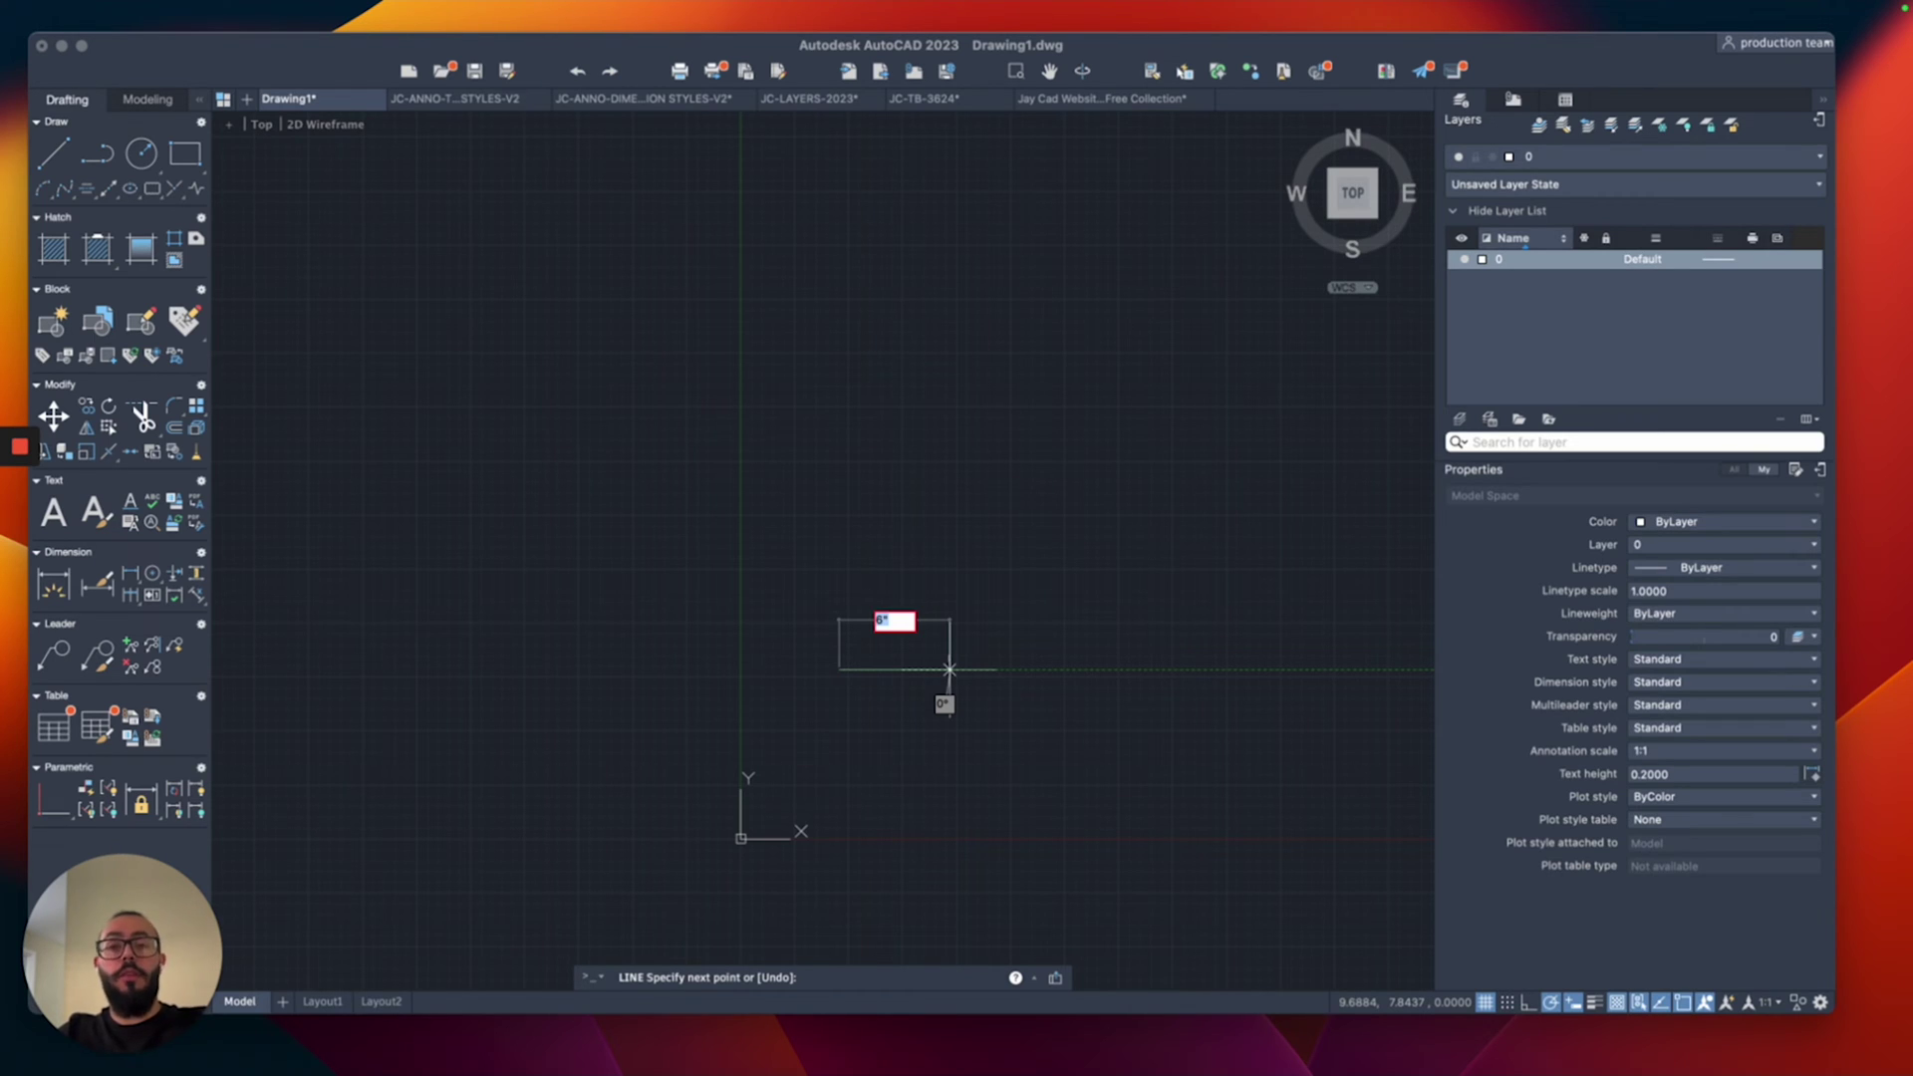
key("Escape")
Step: Set the drawing's length unit type to Architectural
type("un")
key("Return")
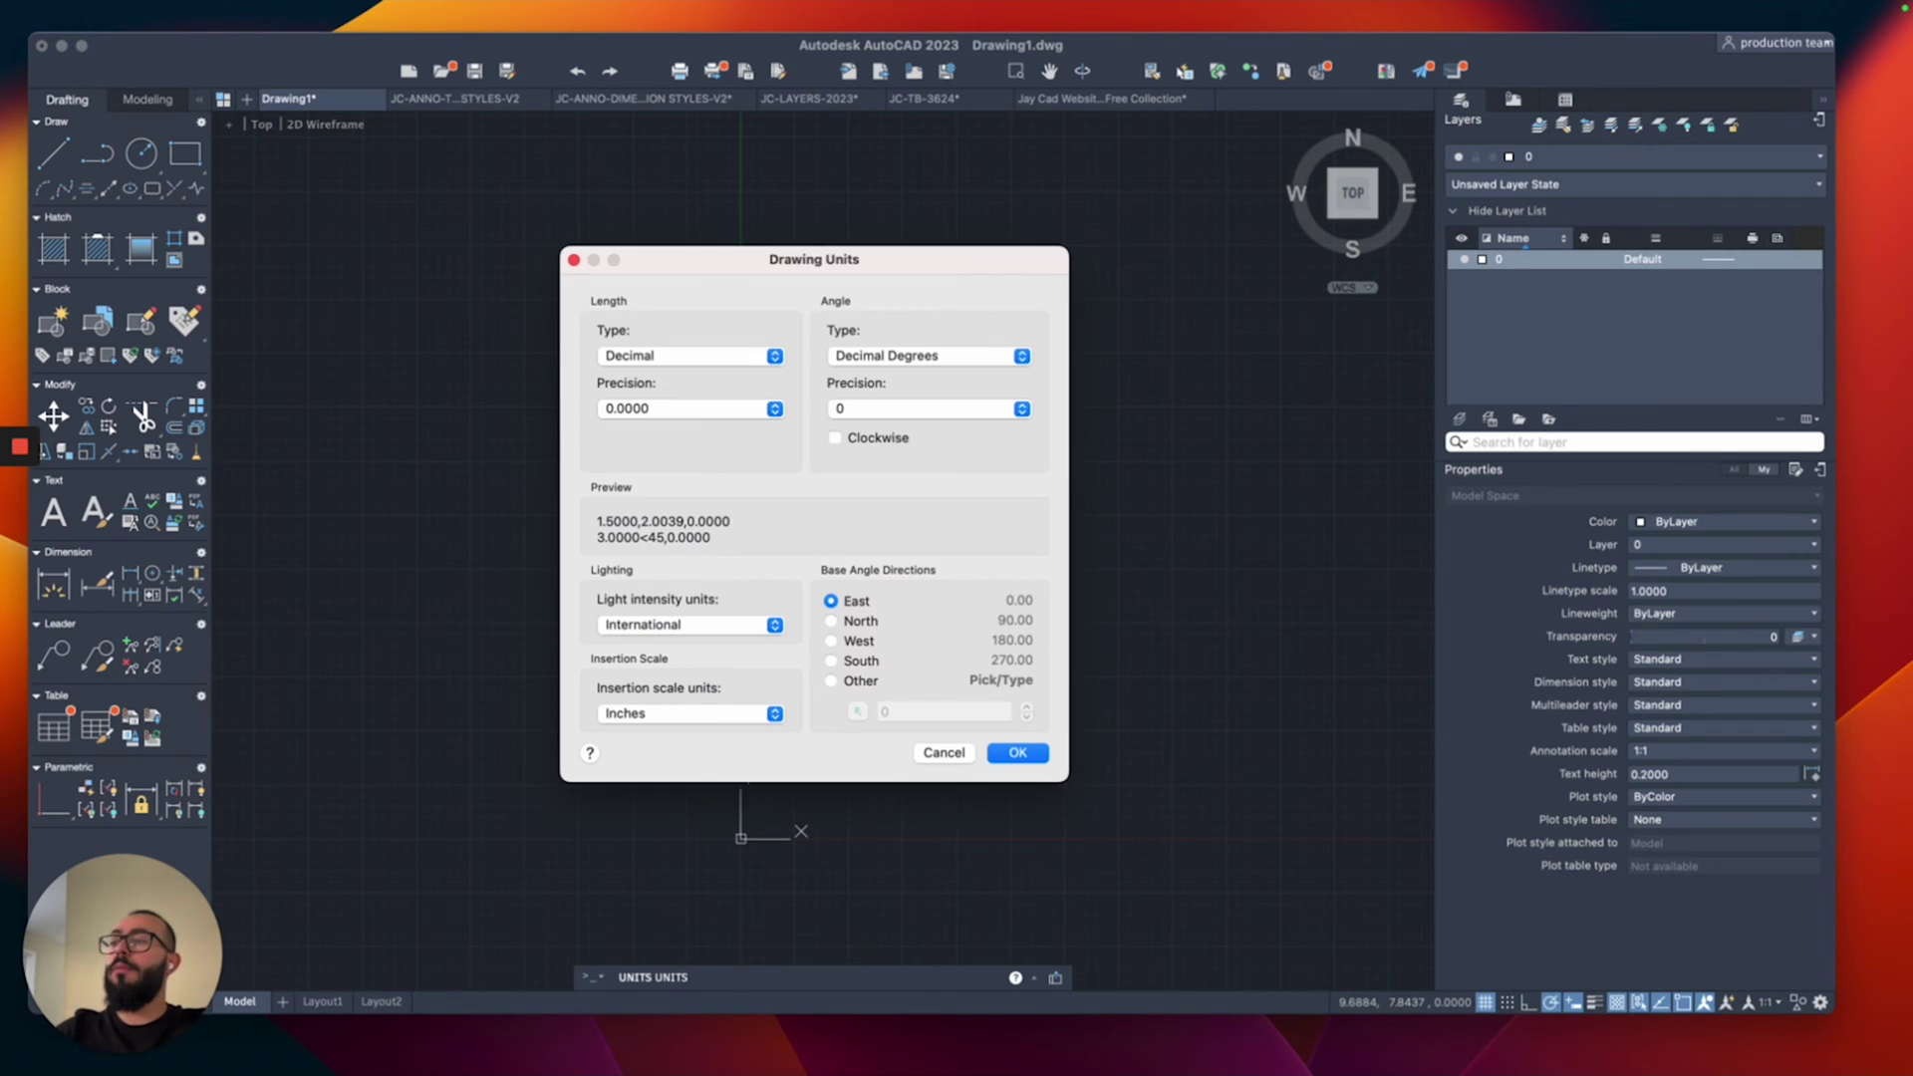
key("space")
key("Up")
key("Return")
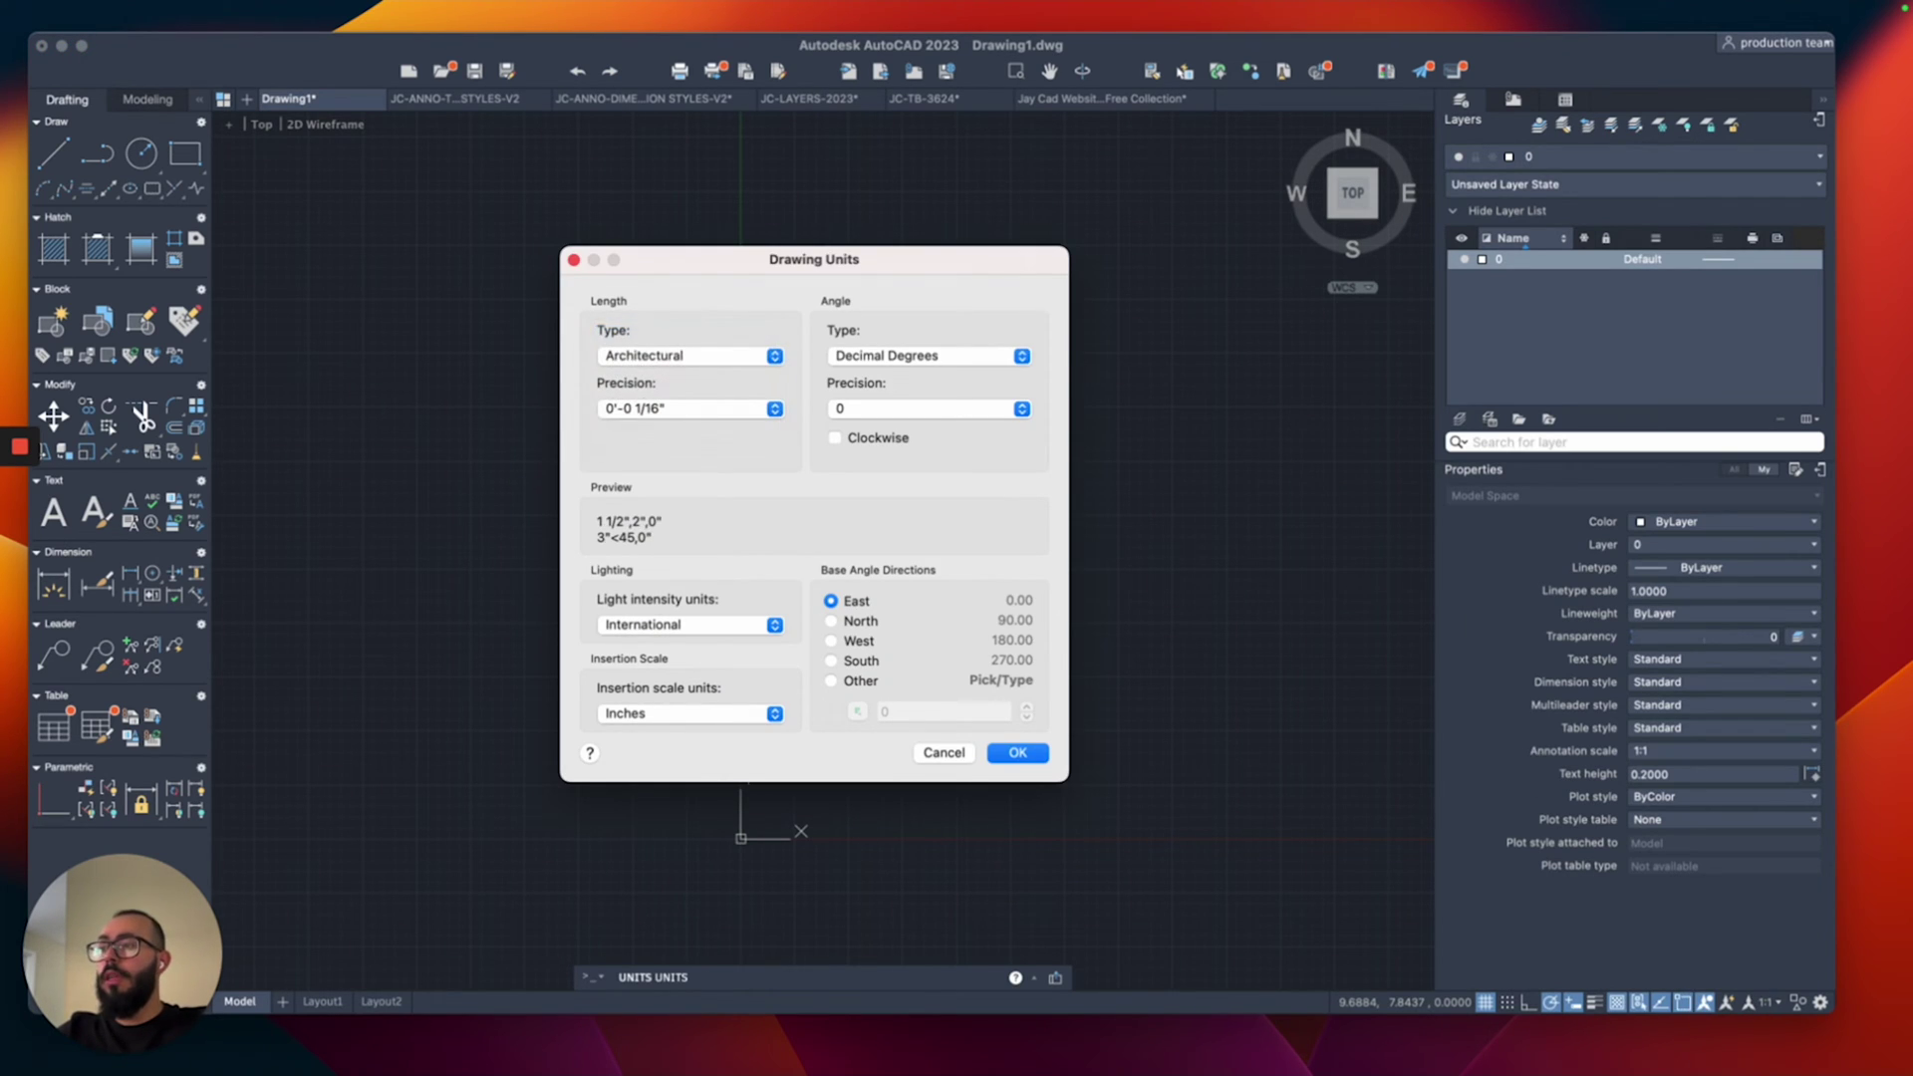
key("Return")
Step: Draw a 6" horizontal line above and to the right of the origin
type("l")
key("Return")
left_click(840, 663)
type("6")
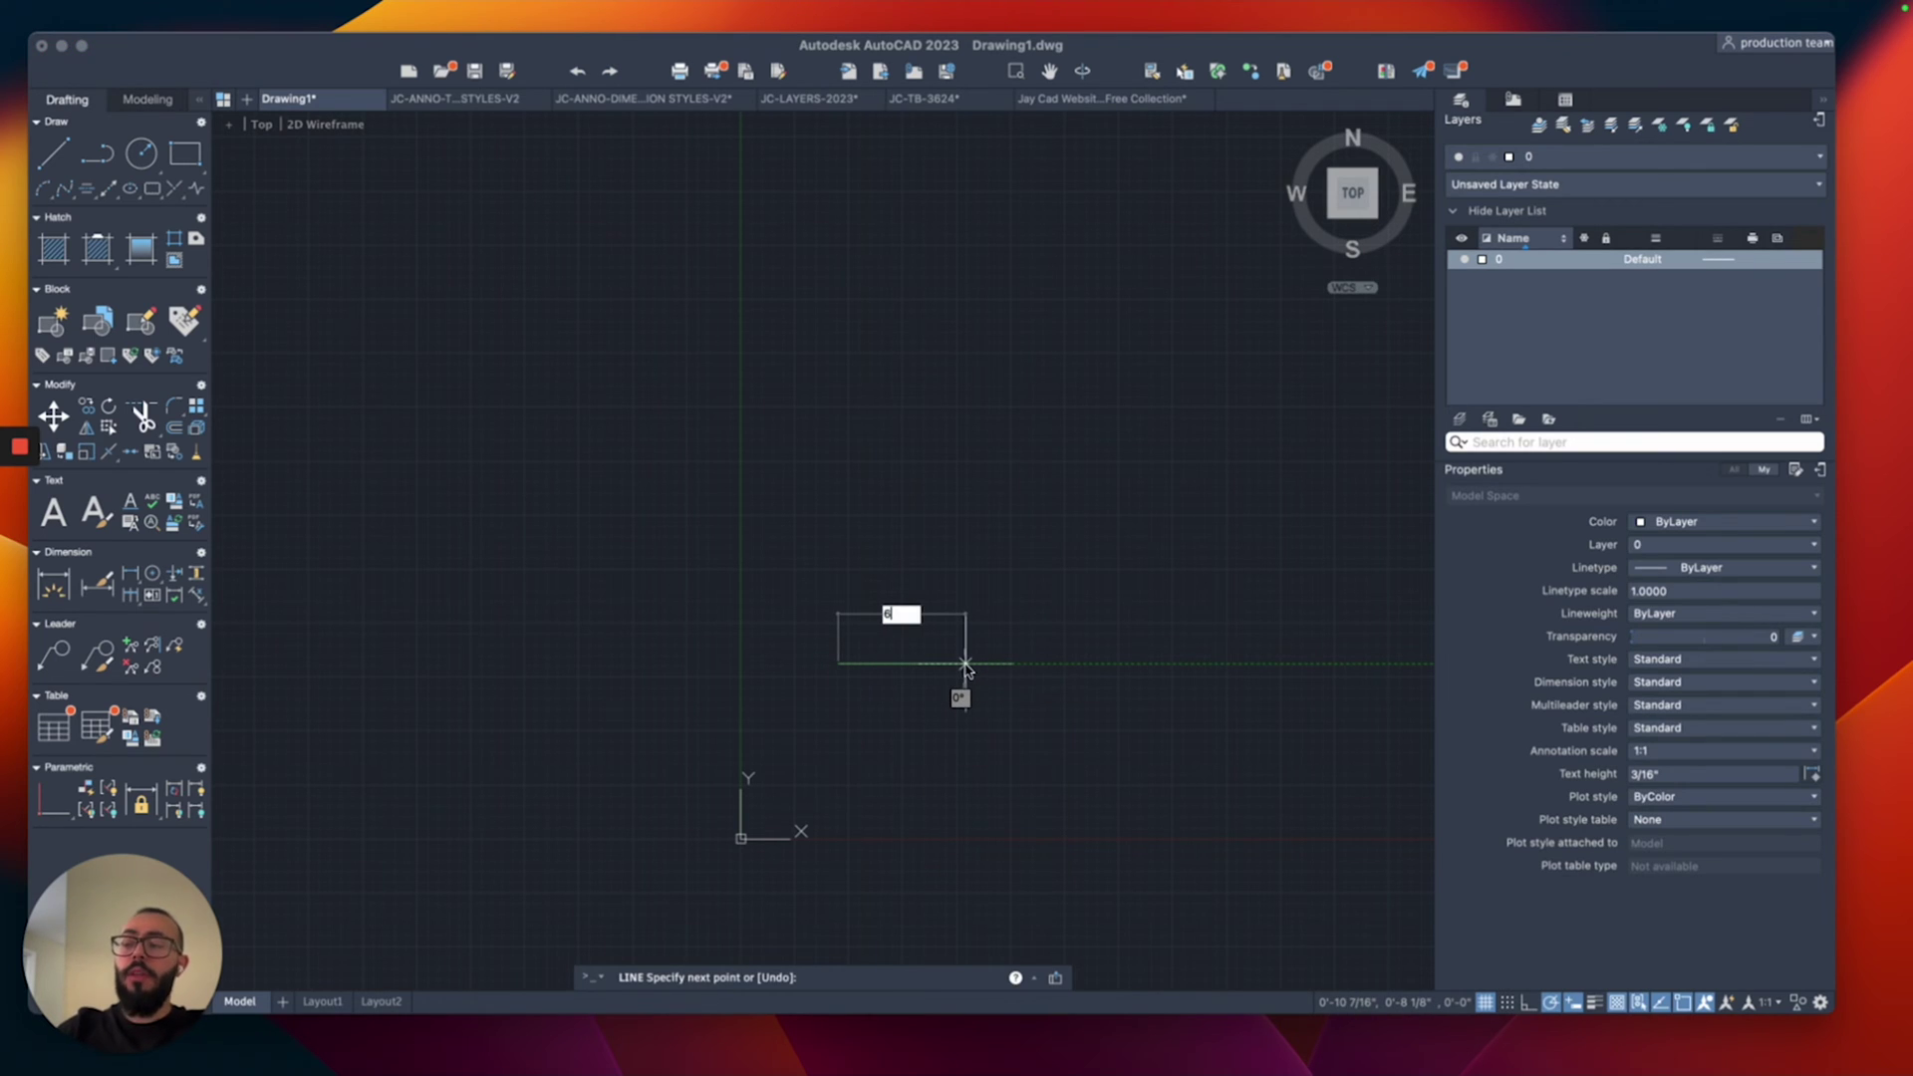
key("Return")
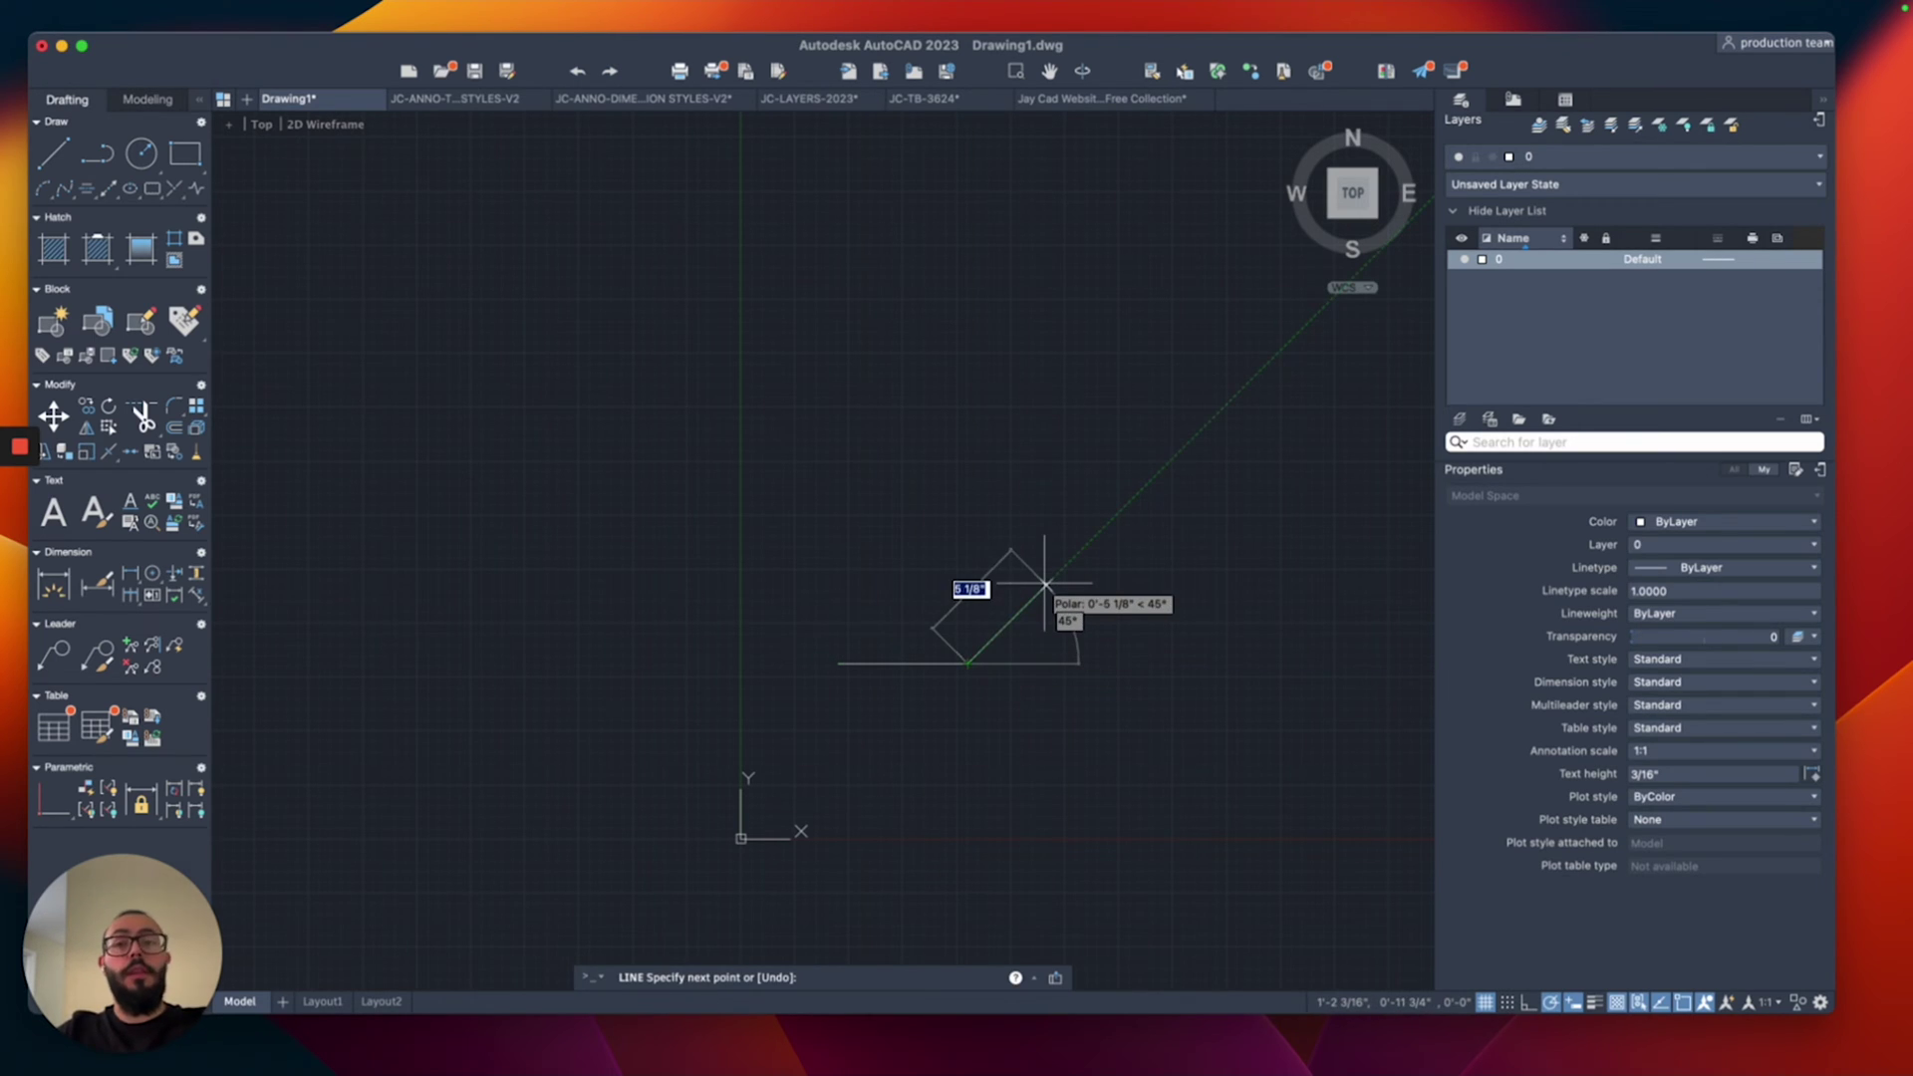
key("Escape")
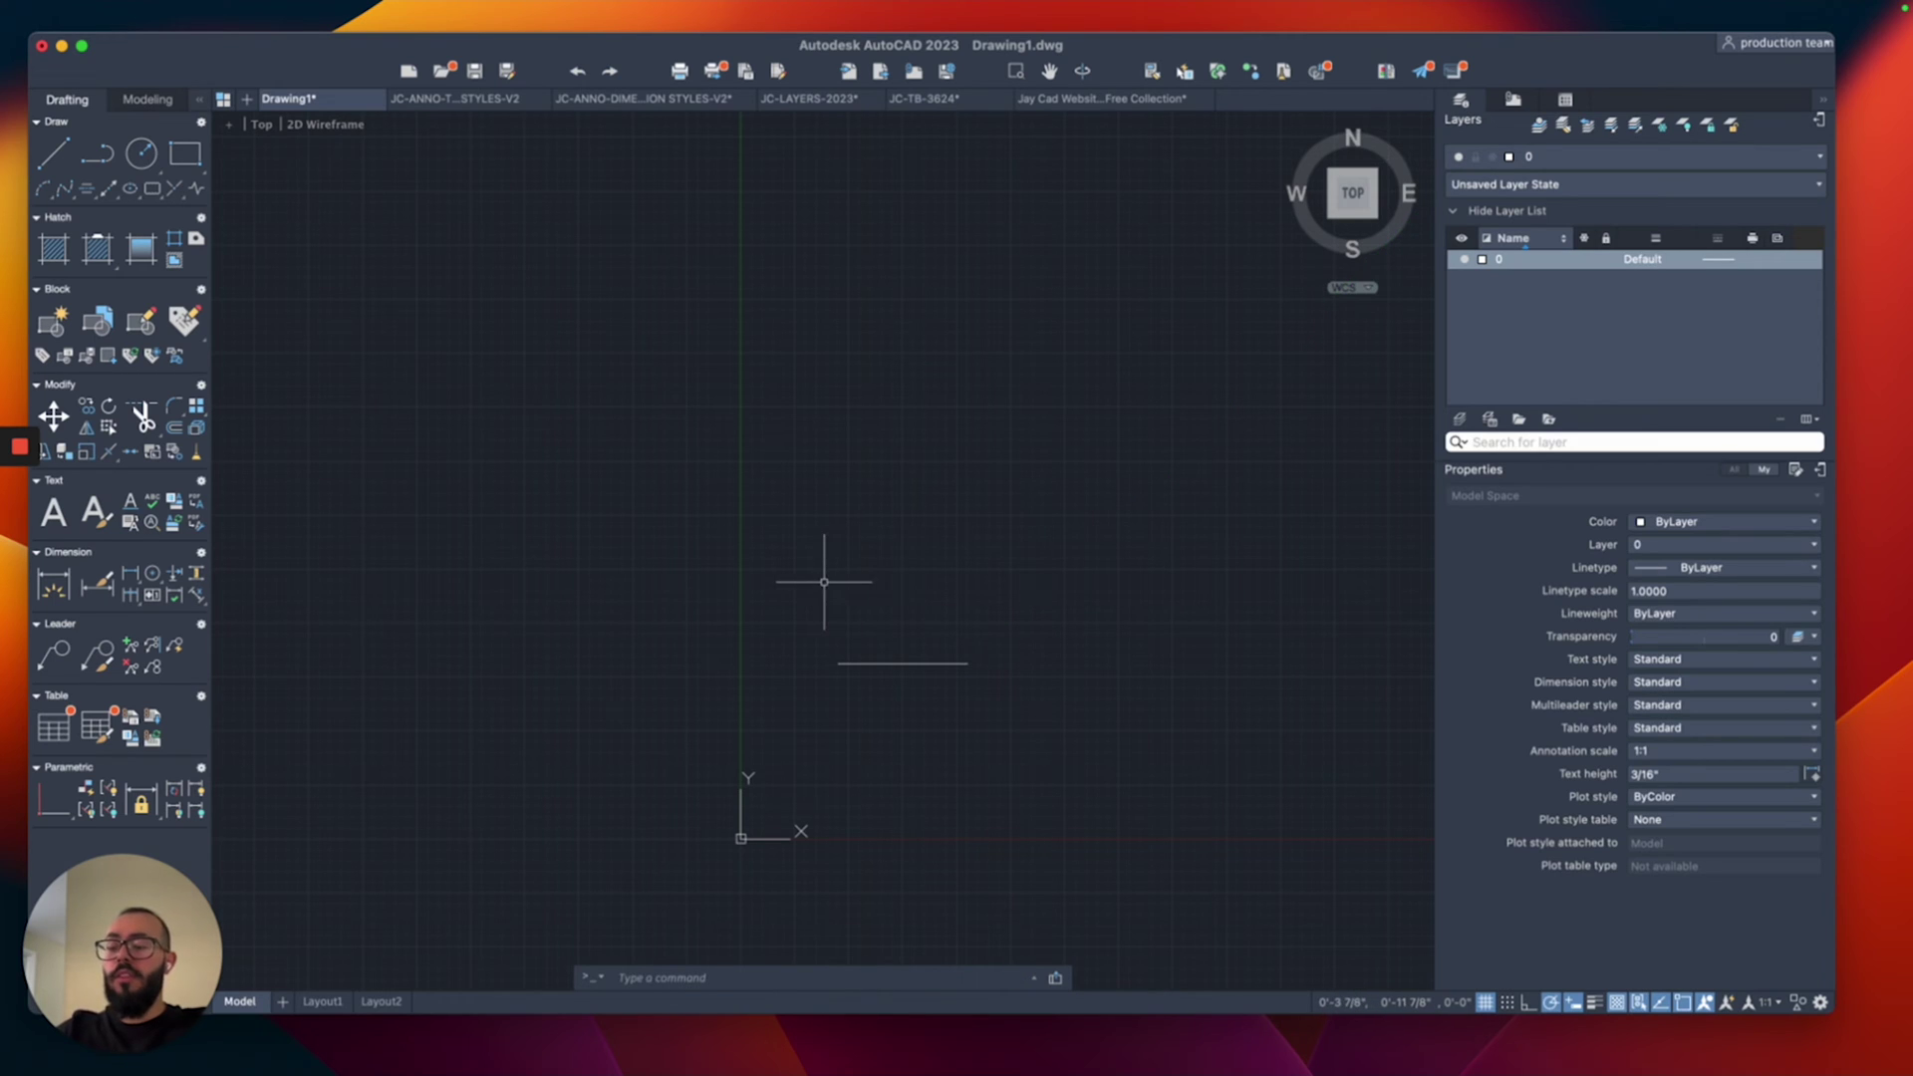
Step: Draw a second horizontal line, 2' long, above the 6" line
key("Return")
left_click(782, 591)
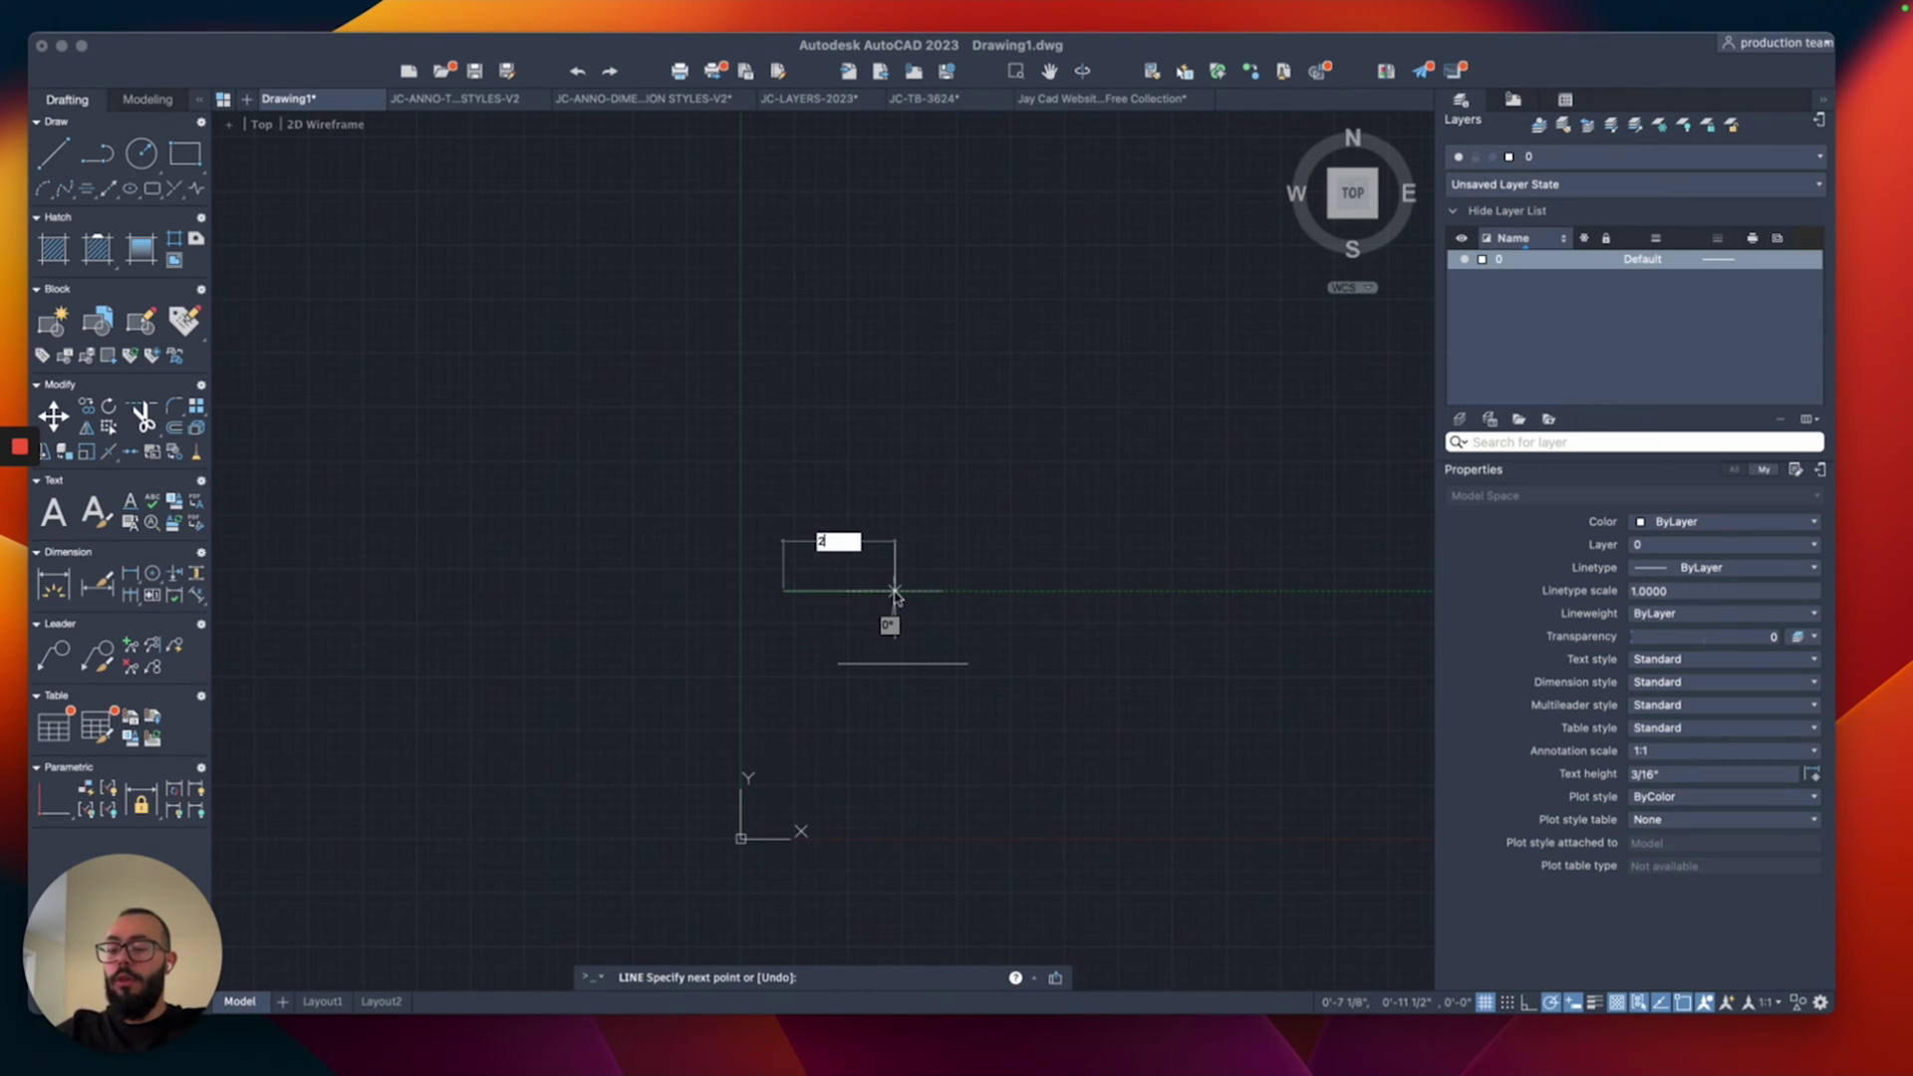
left_click(1302, 591)
key("Escape")
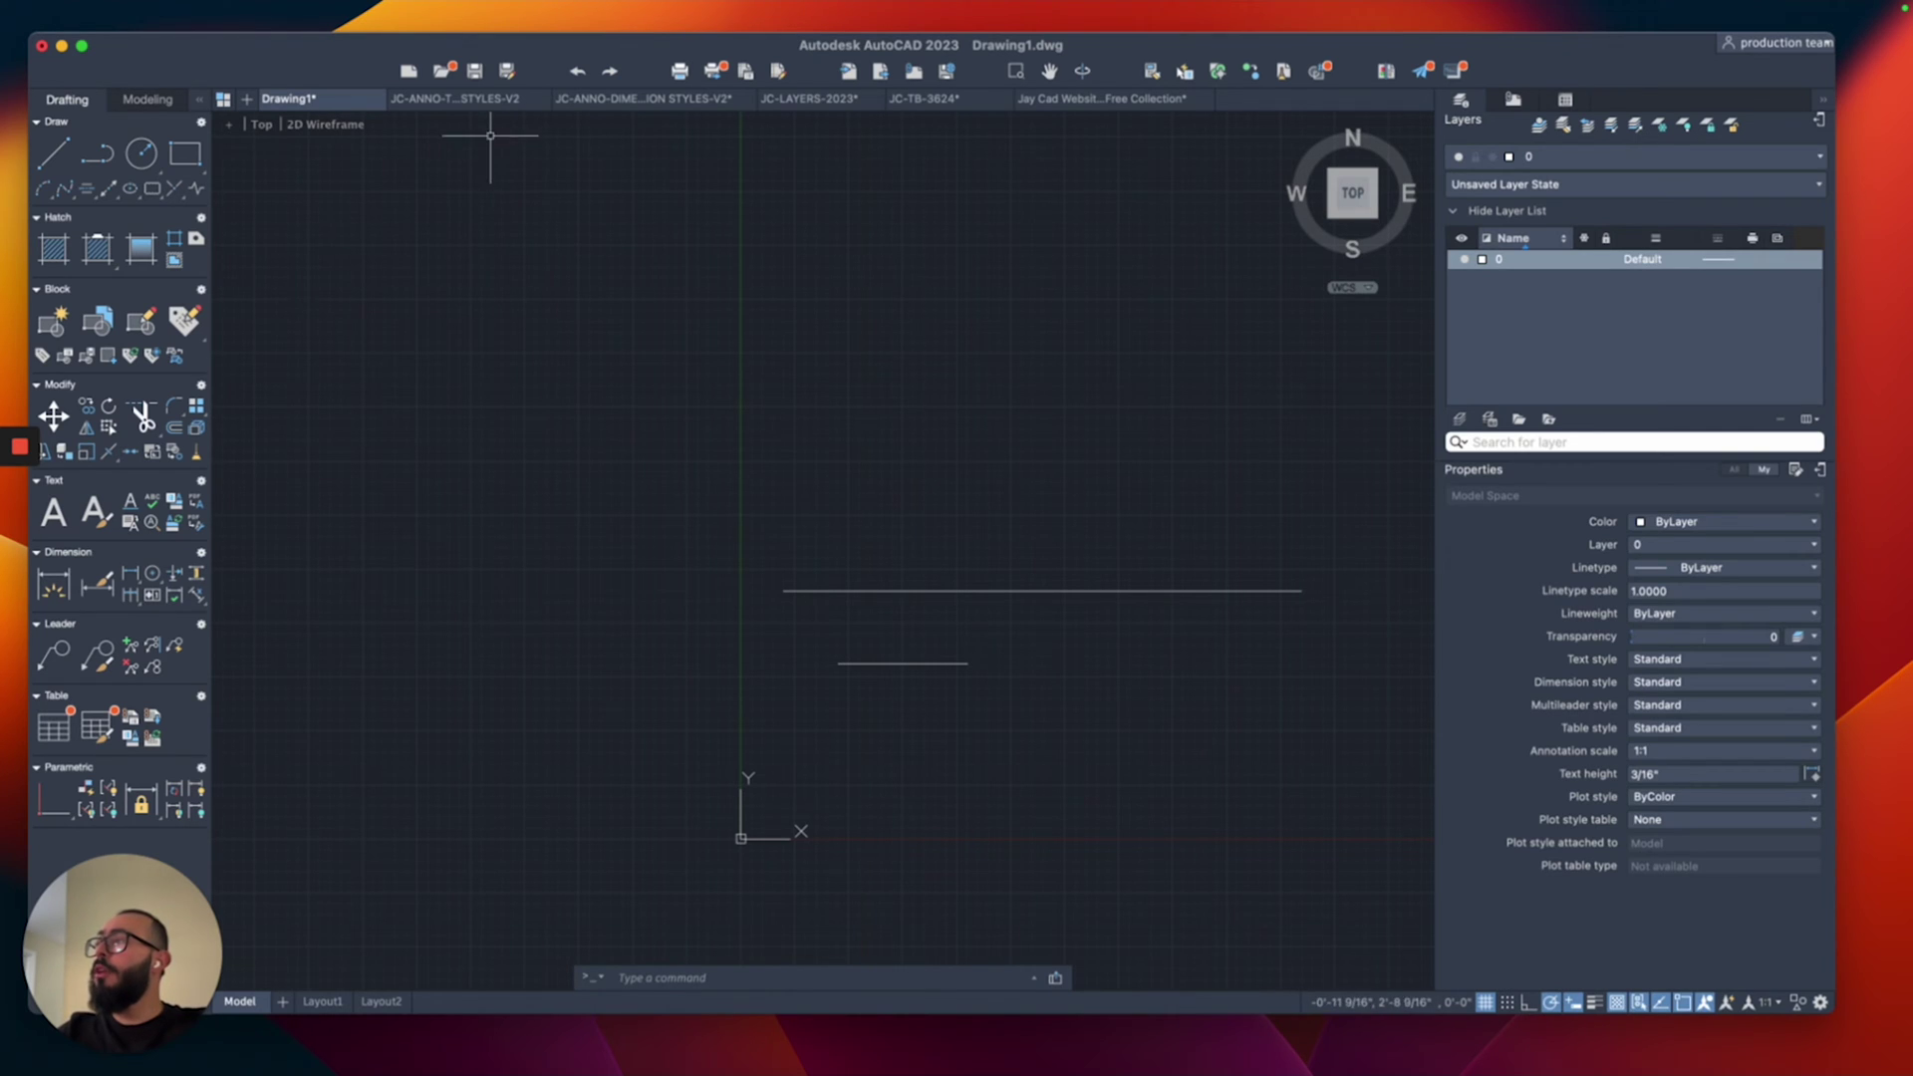
Step: Switch to the JC-ANNO-TEXT STYLES-V2 drawing
left_click(480, 101)
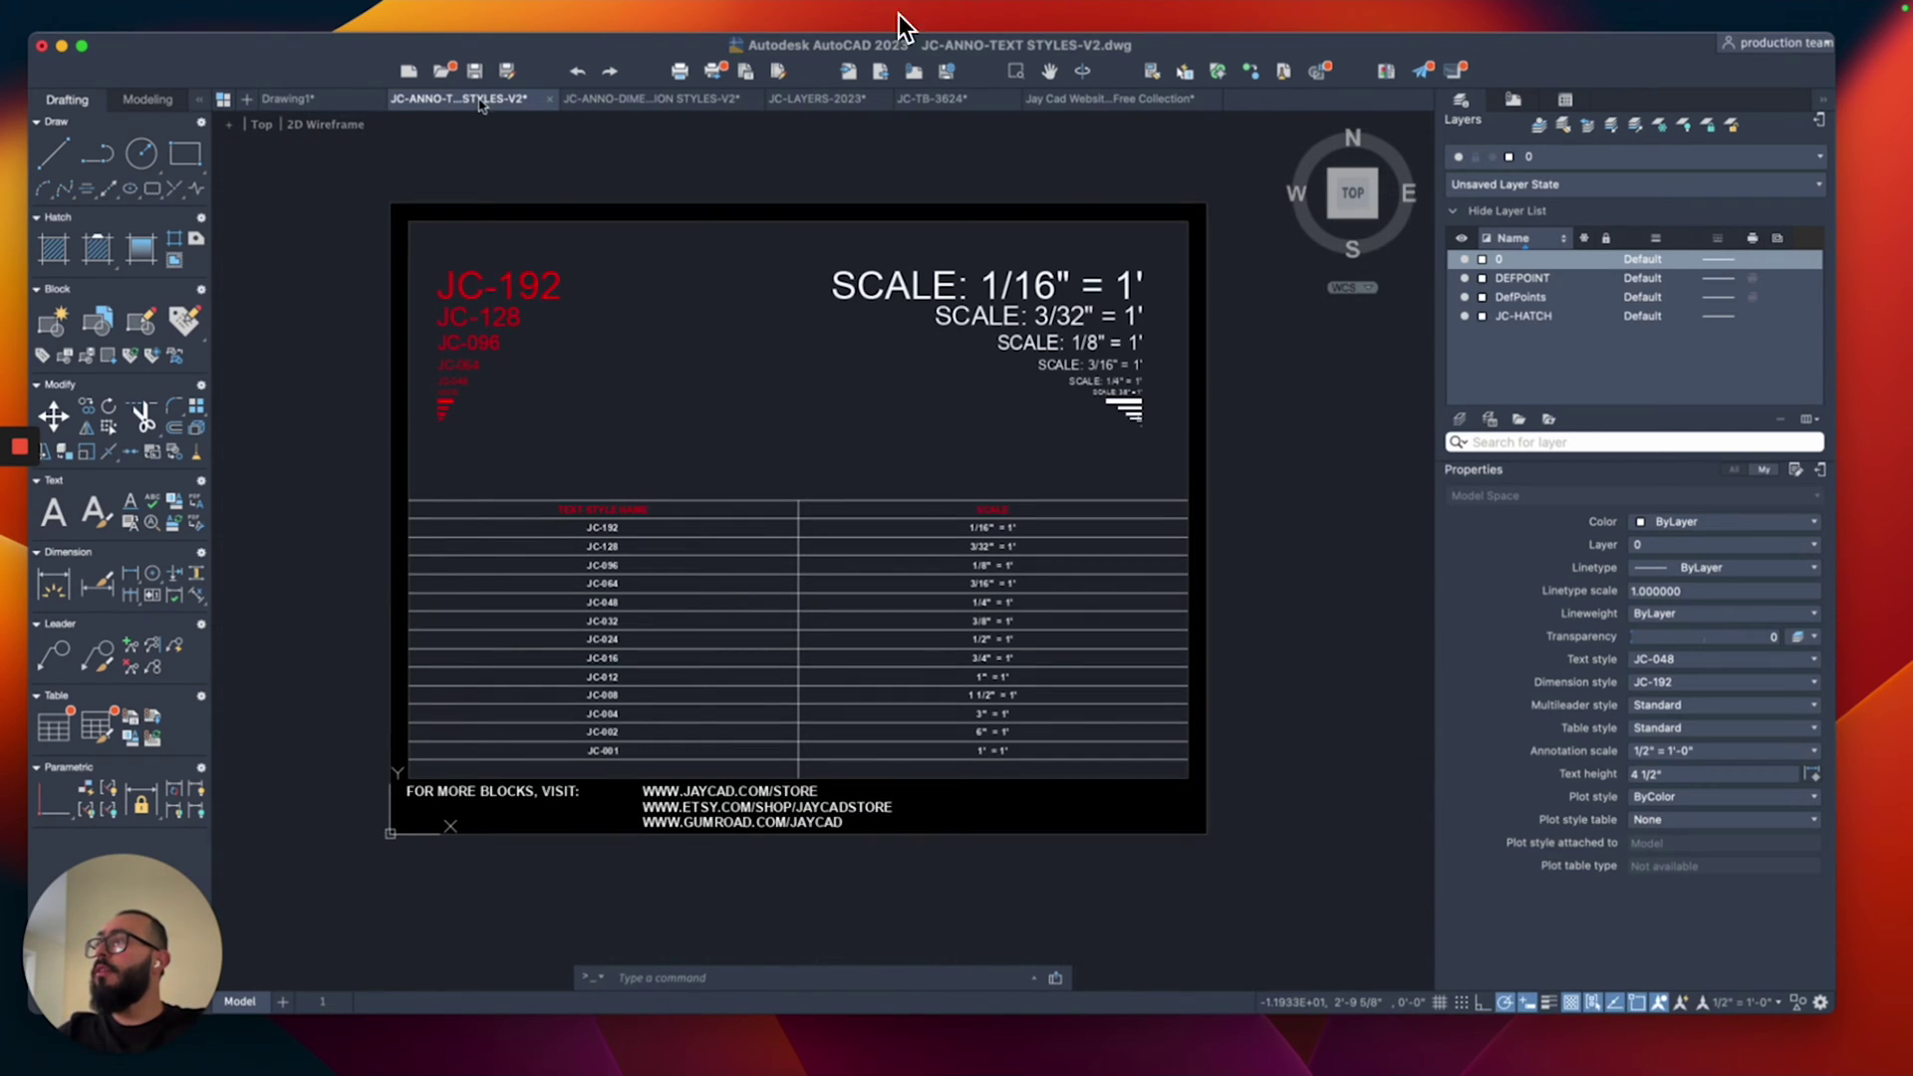
left_click(362, 179)
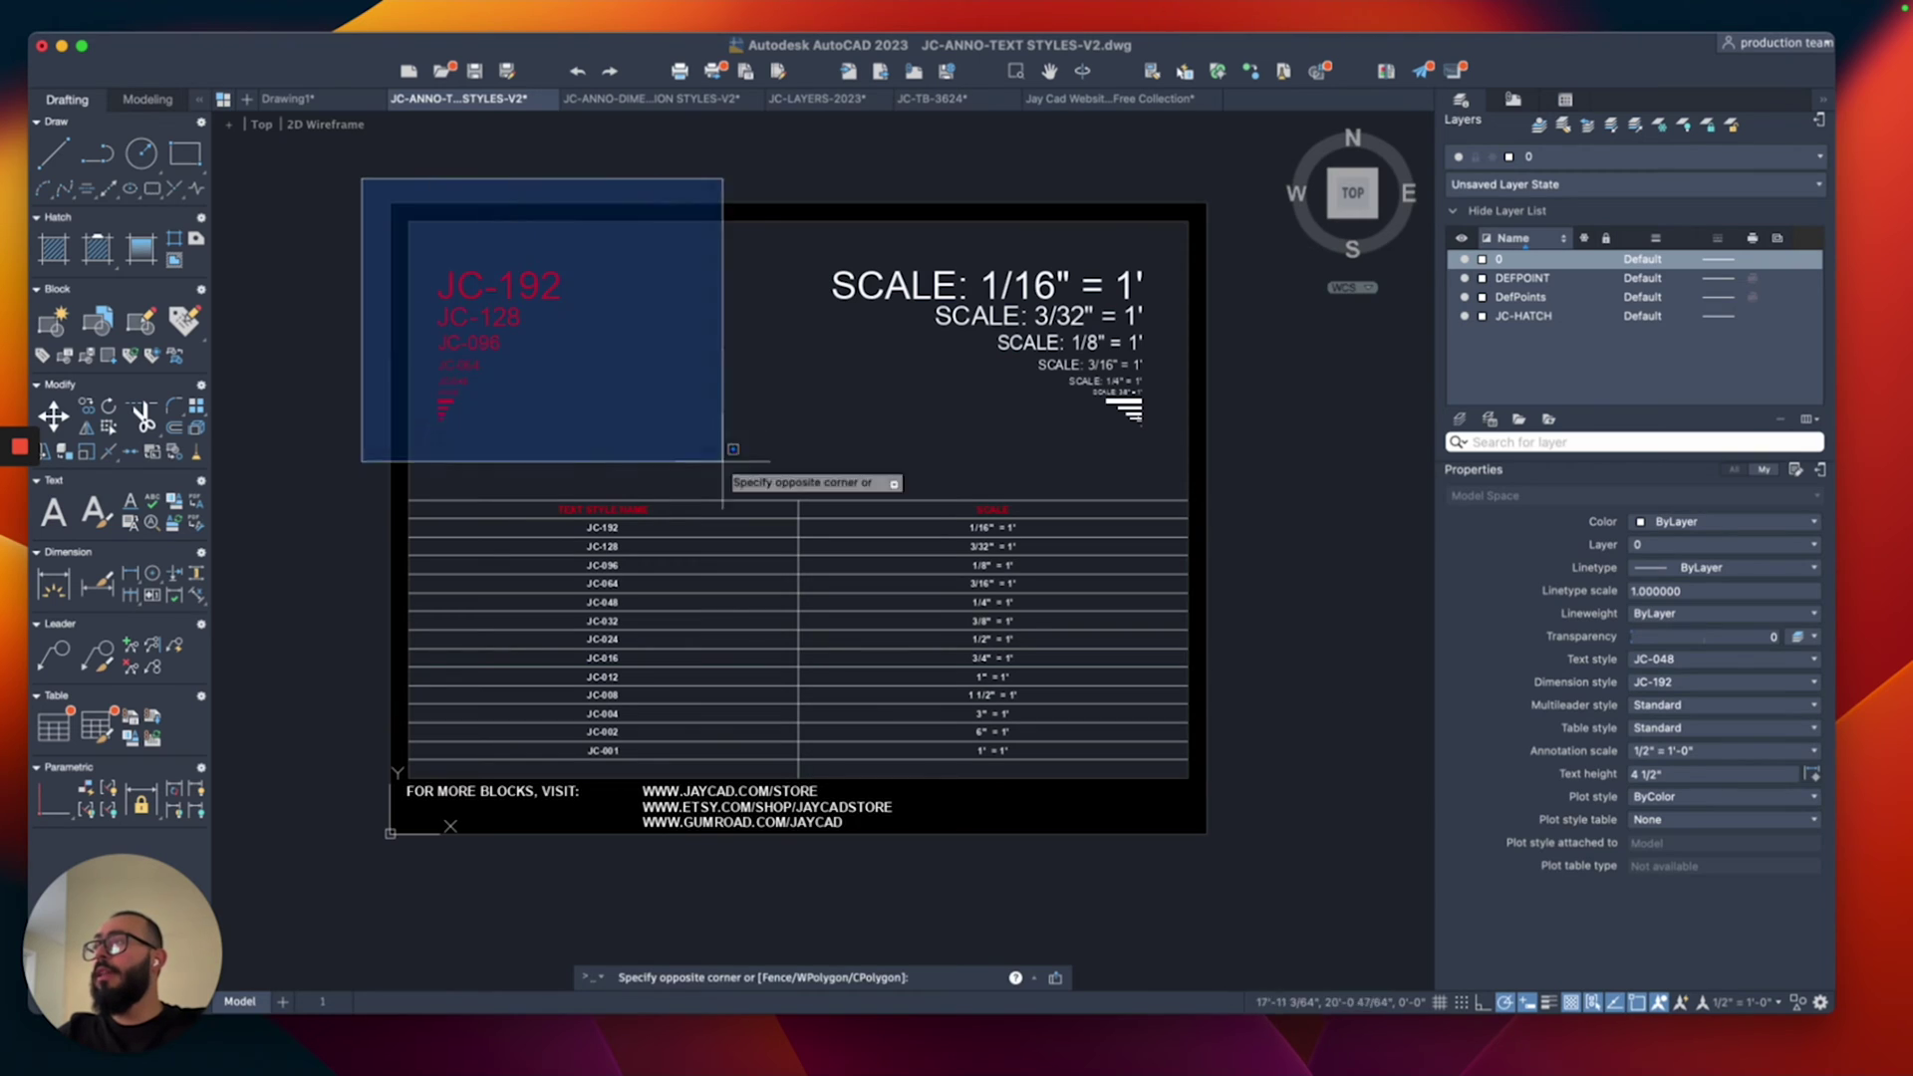
left_click(1295, 902)
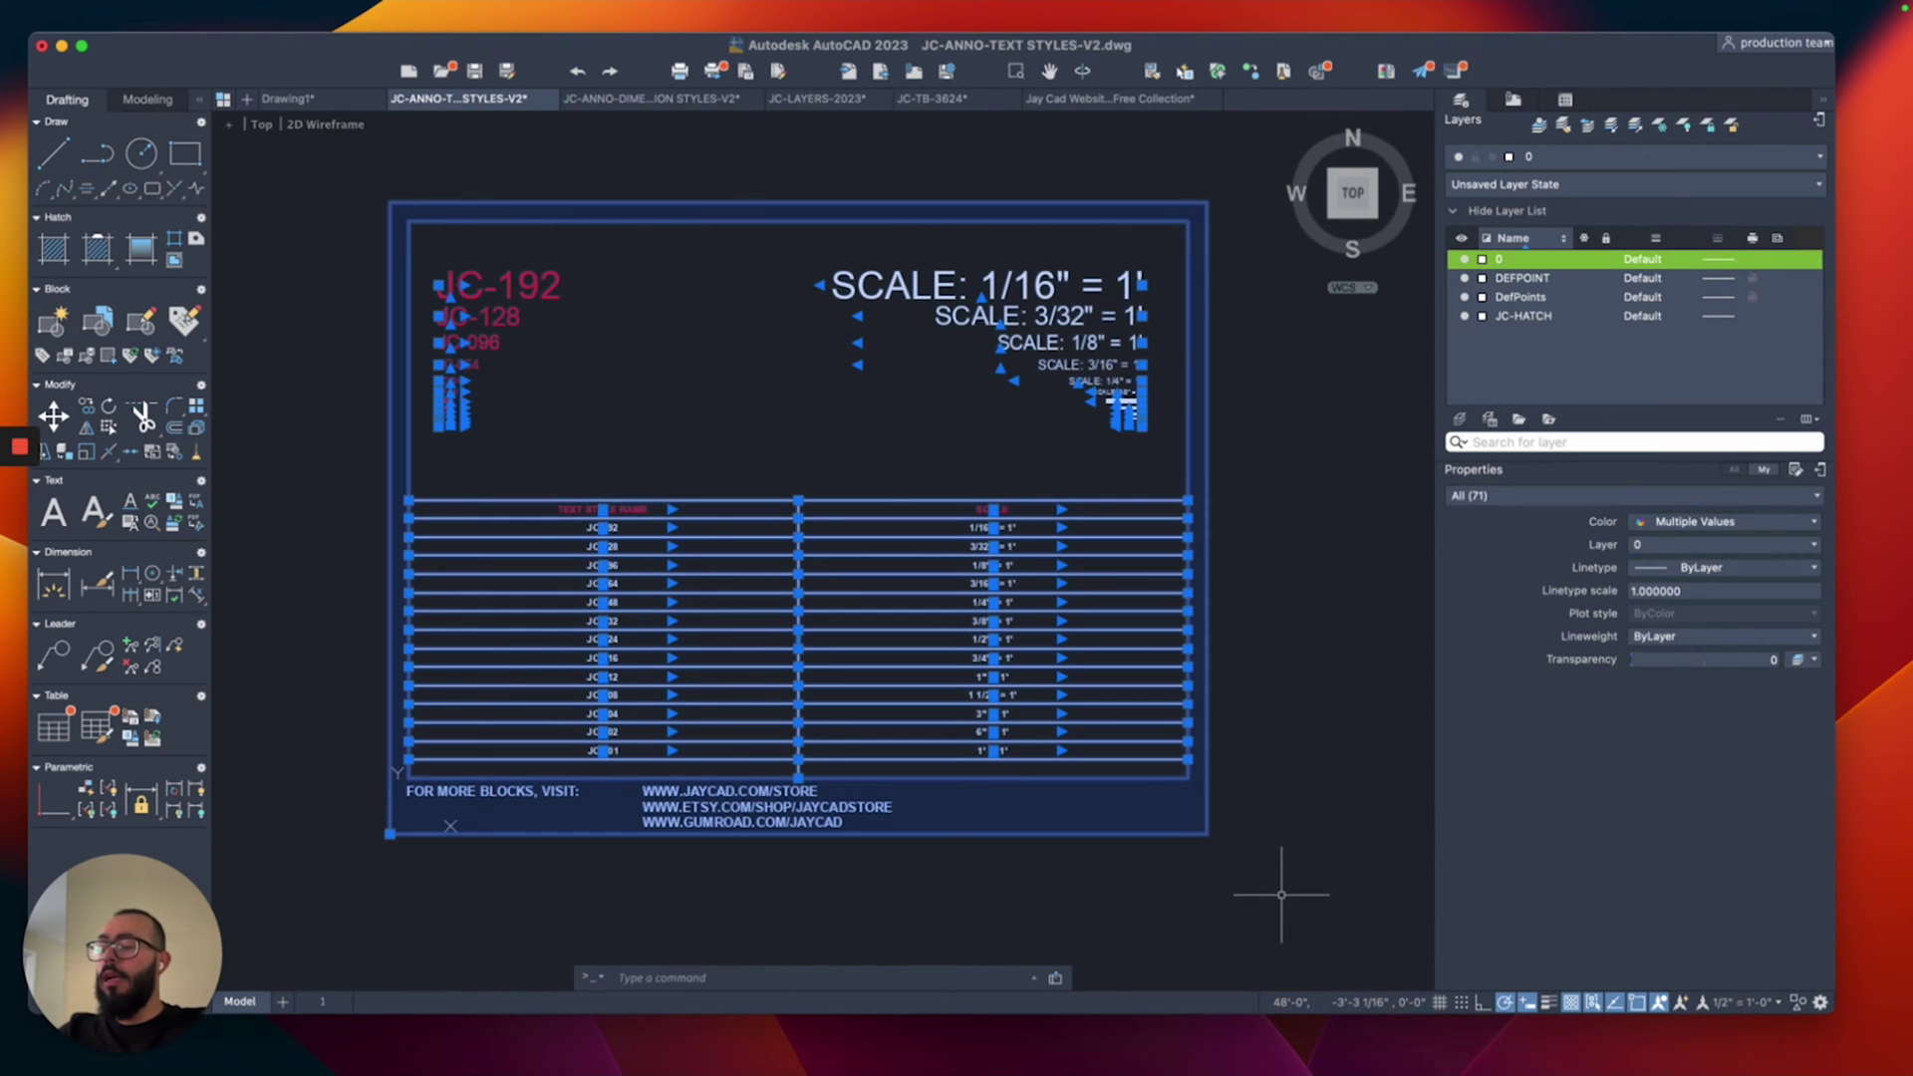
right_click(1263, 699)
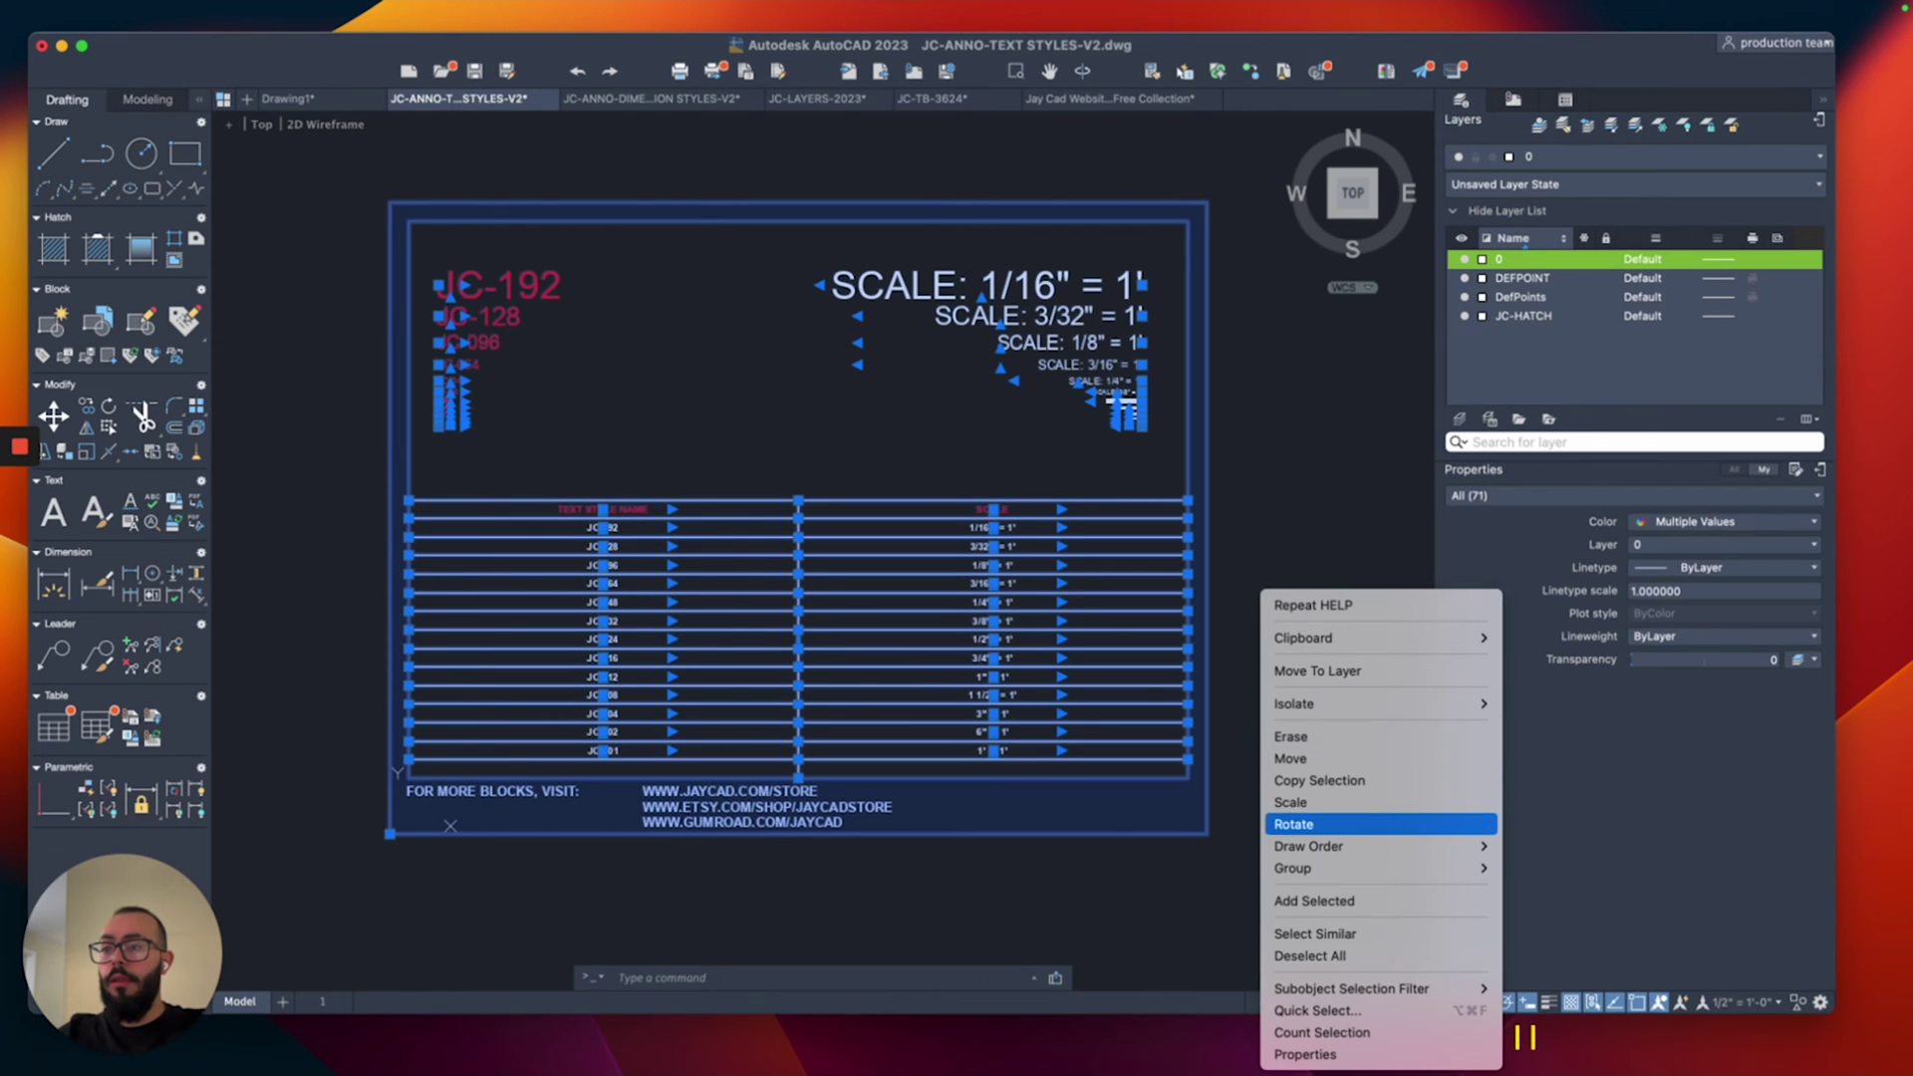
left_click(1324, 781)
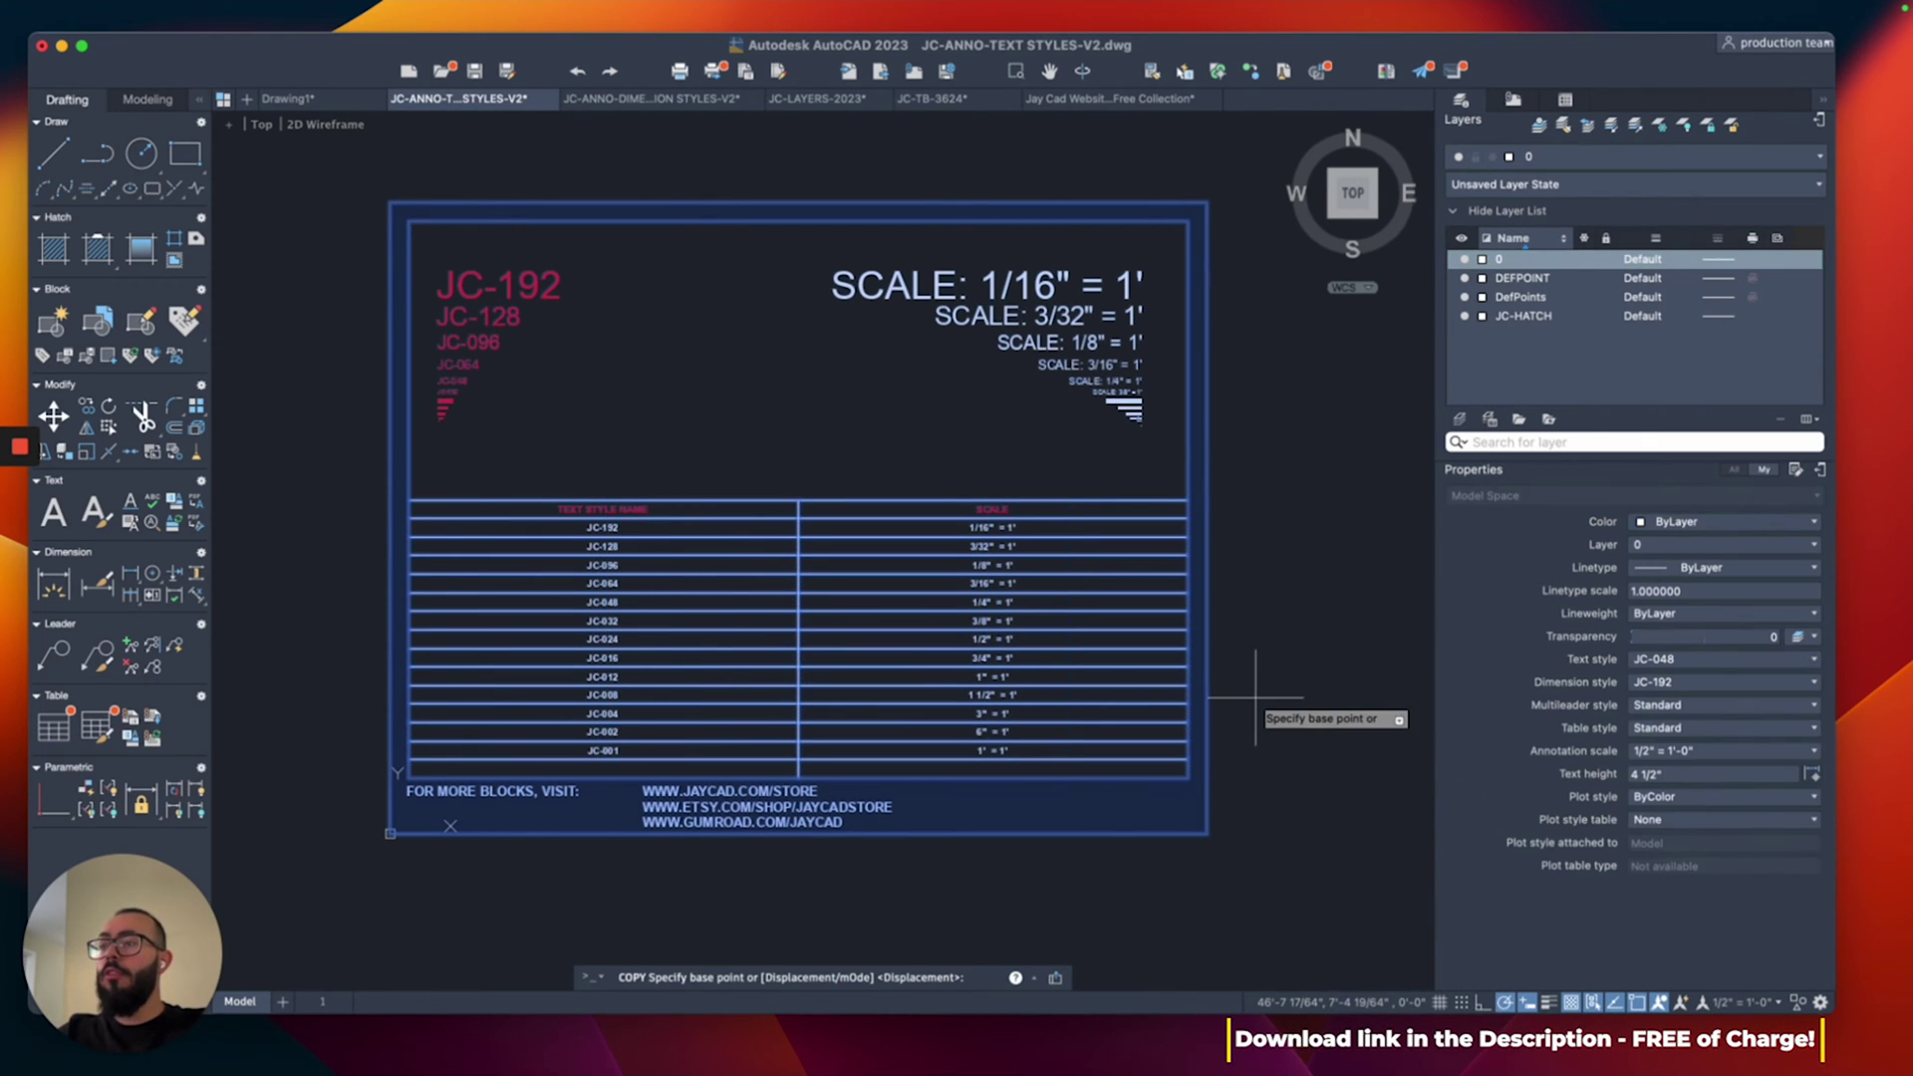
right_click(1253, 659)
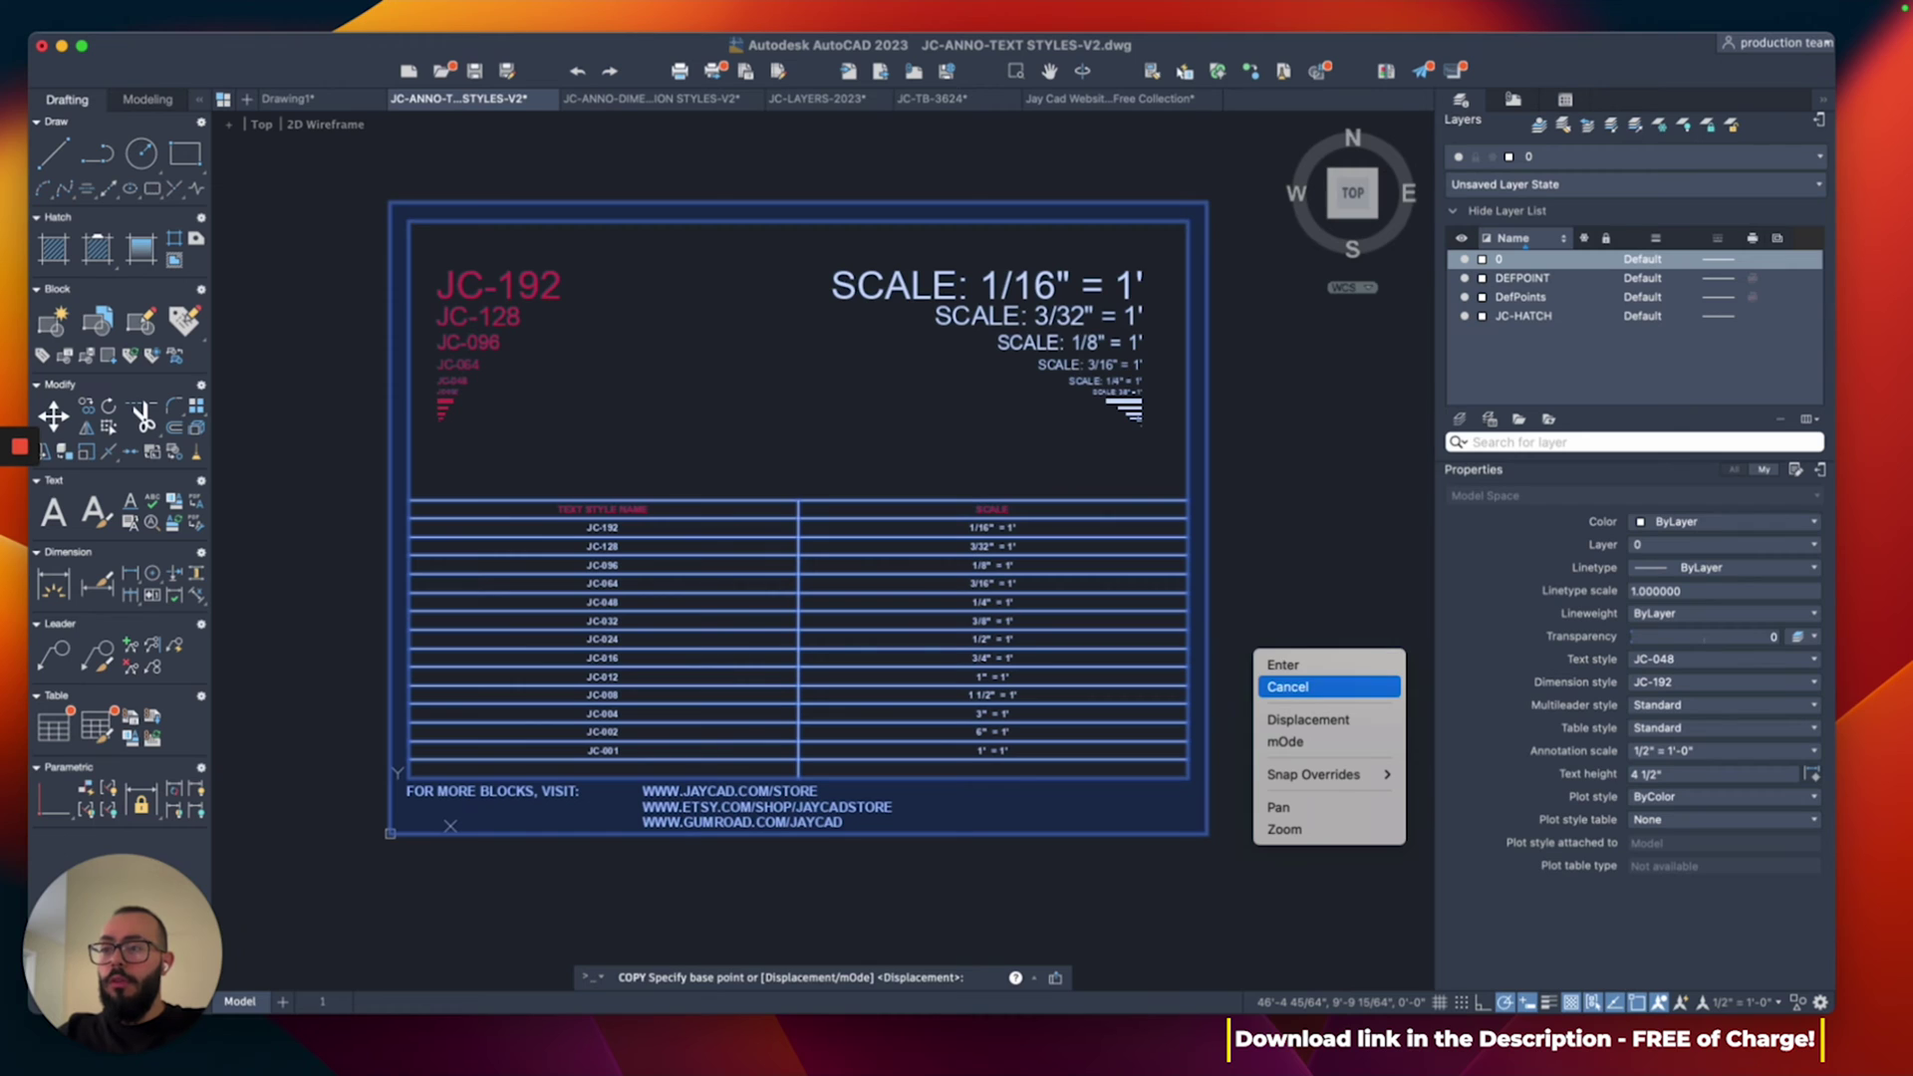
left_click(1288, 687)
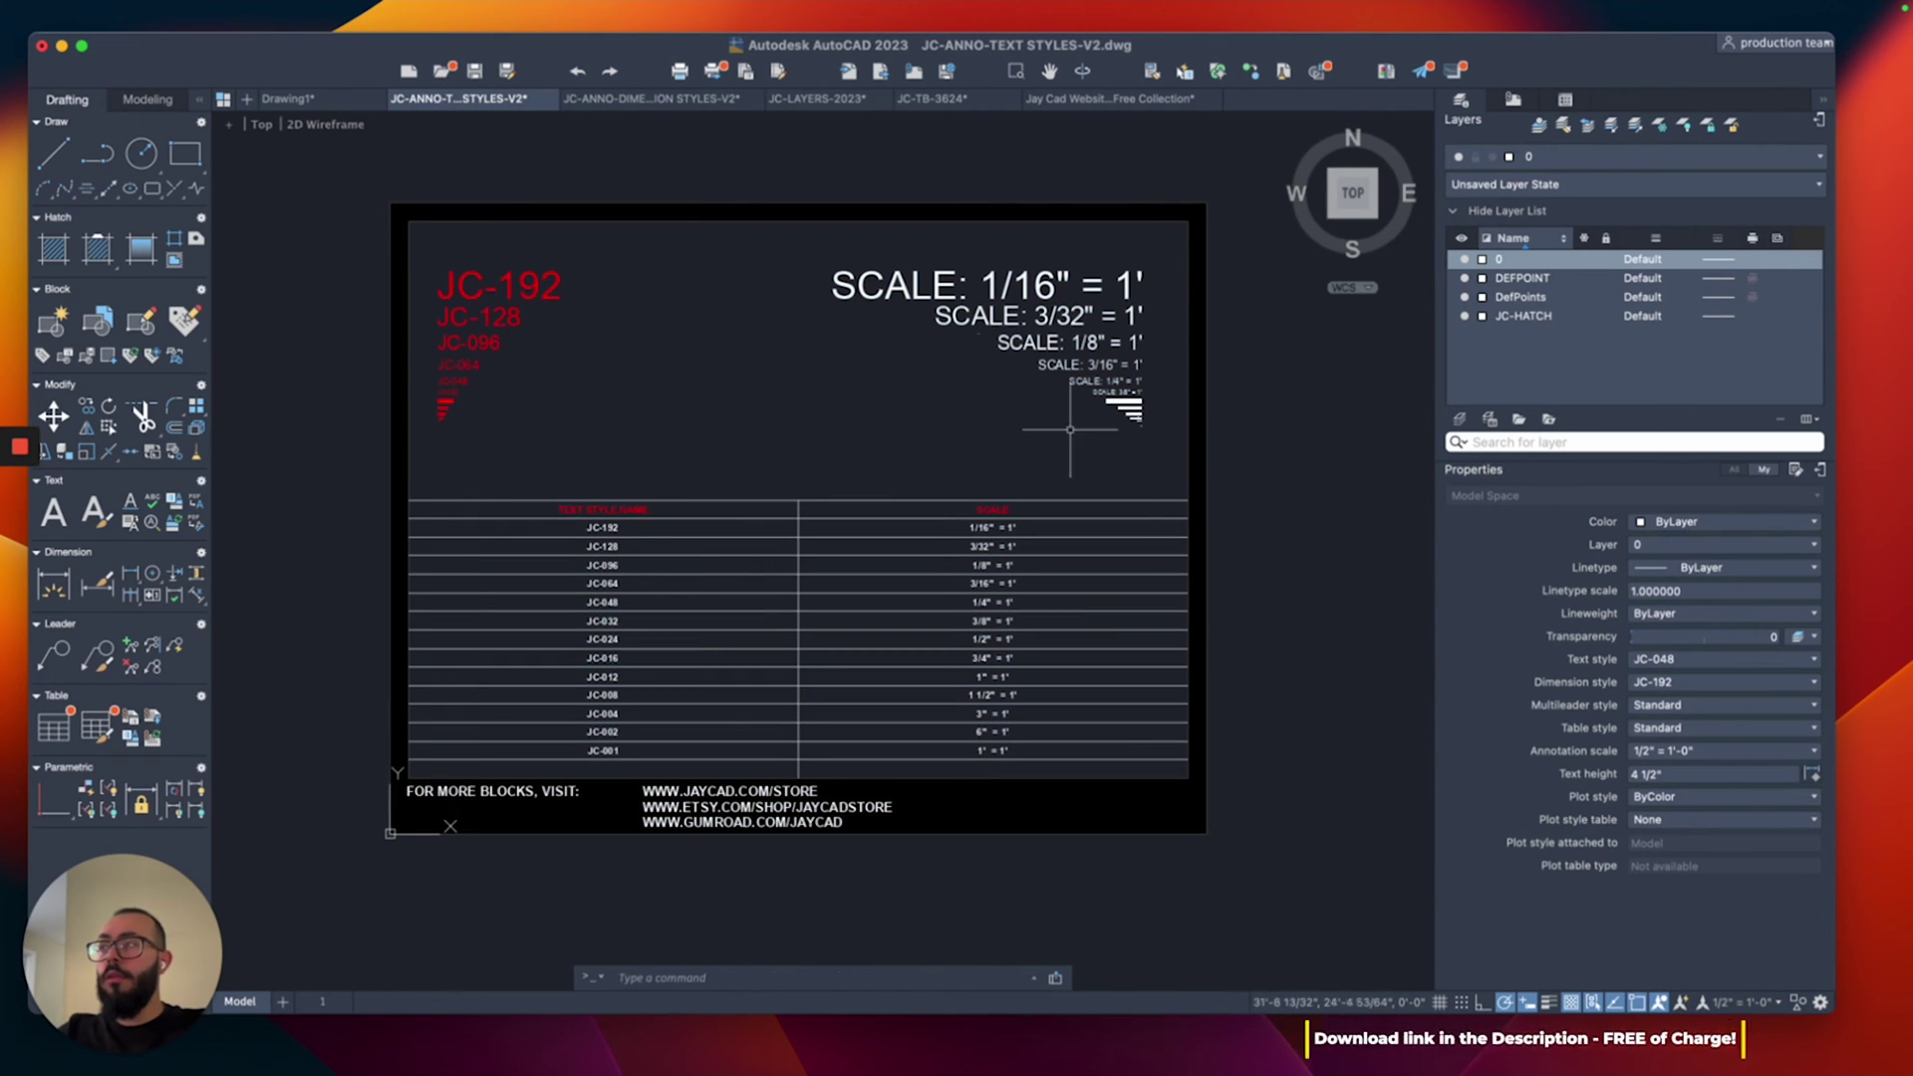
left_click(355, 174)
left_click(1241, 875)
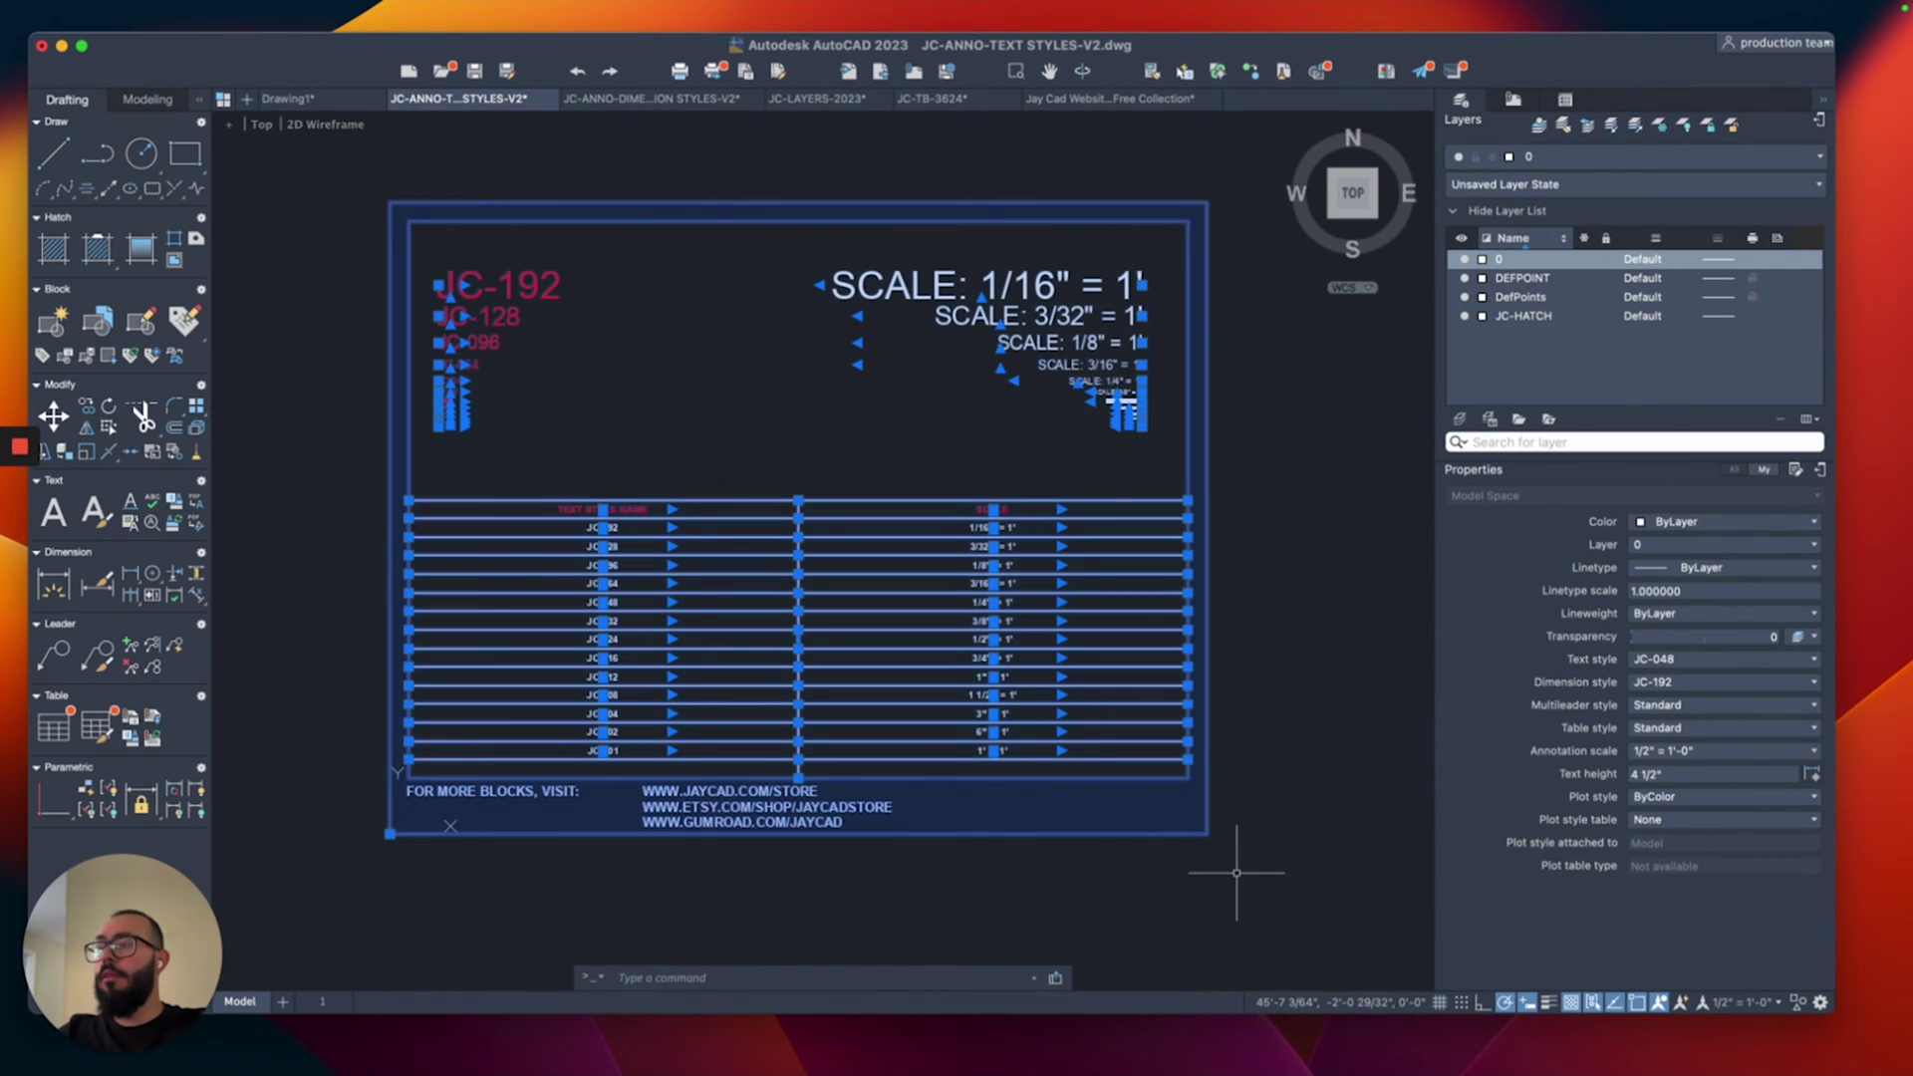
right_click(1235, 705)
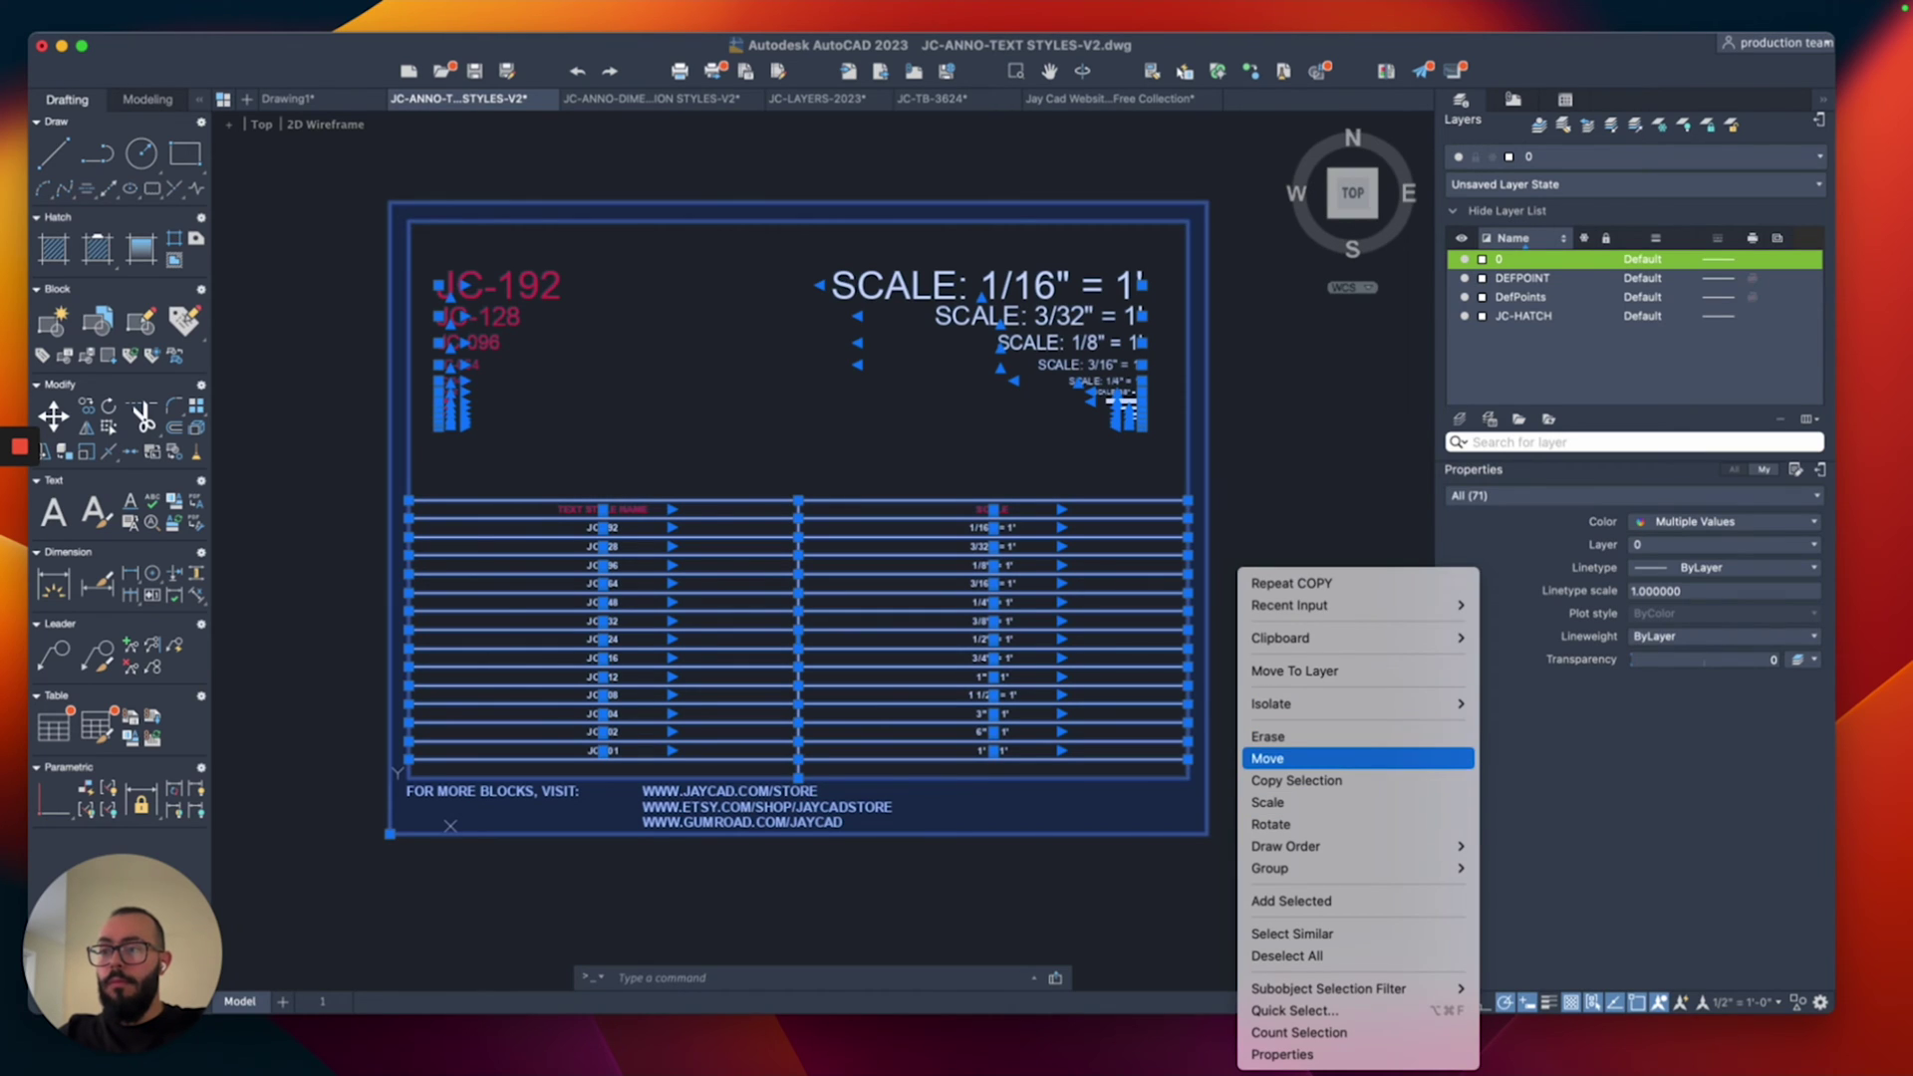
left_click(1316, 783)
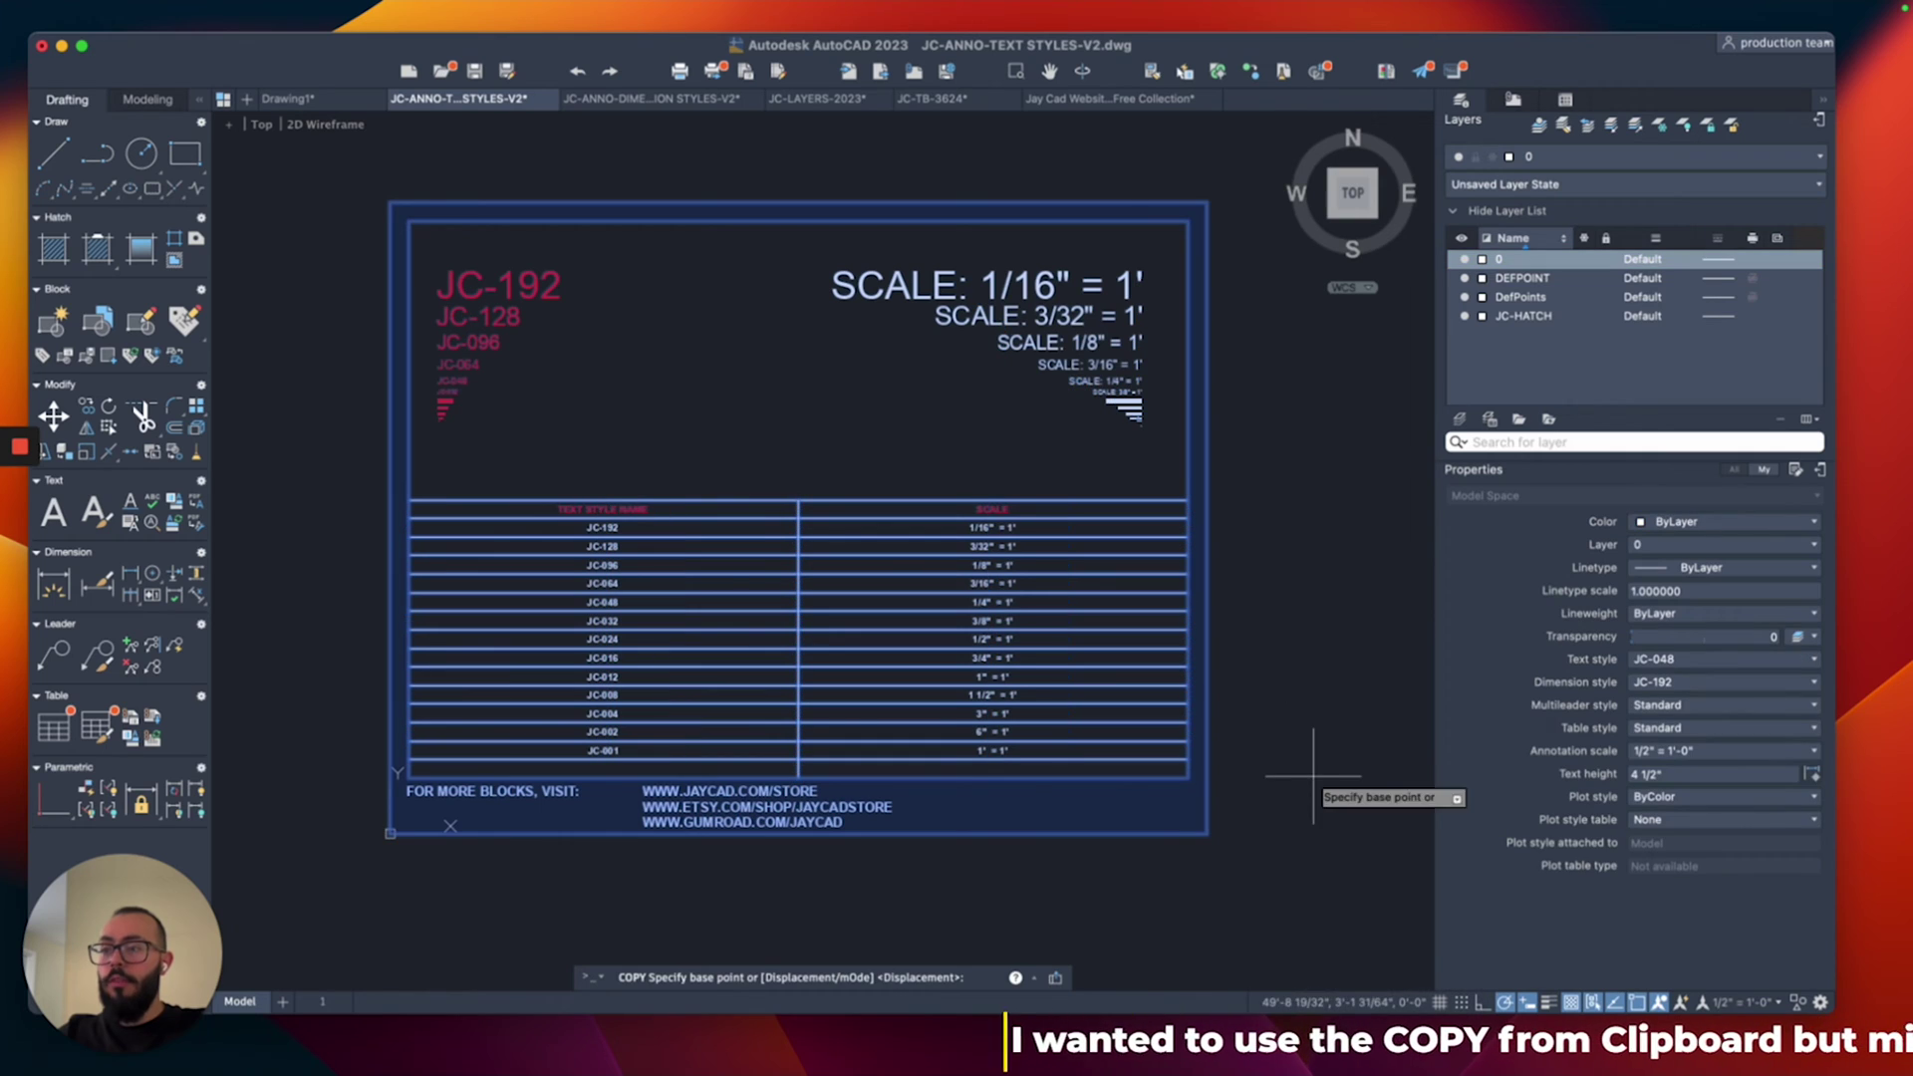
left_click(391, 833)
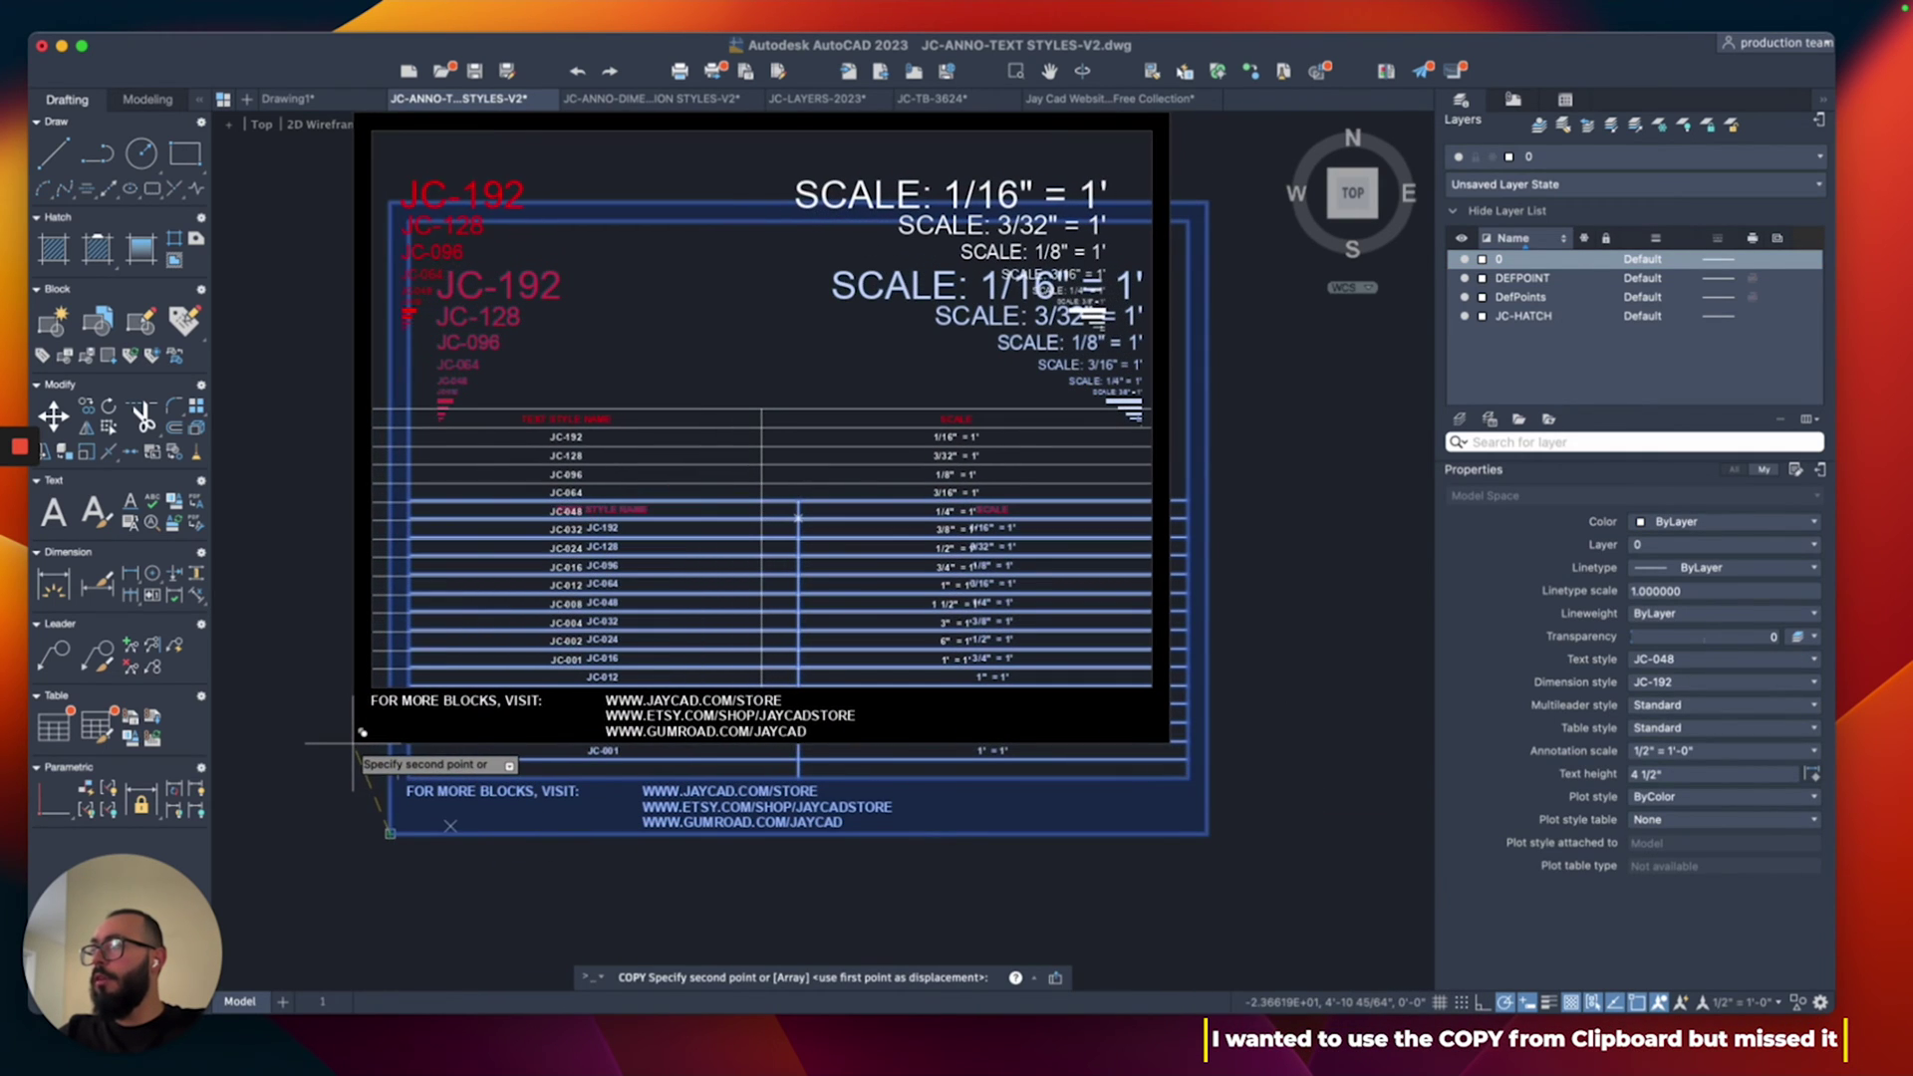
key("Escape")
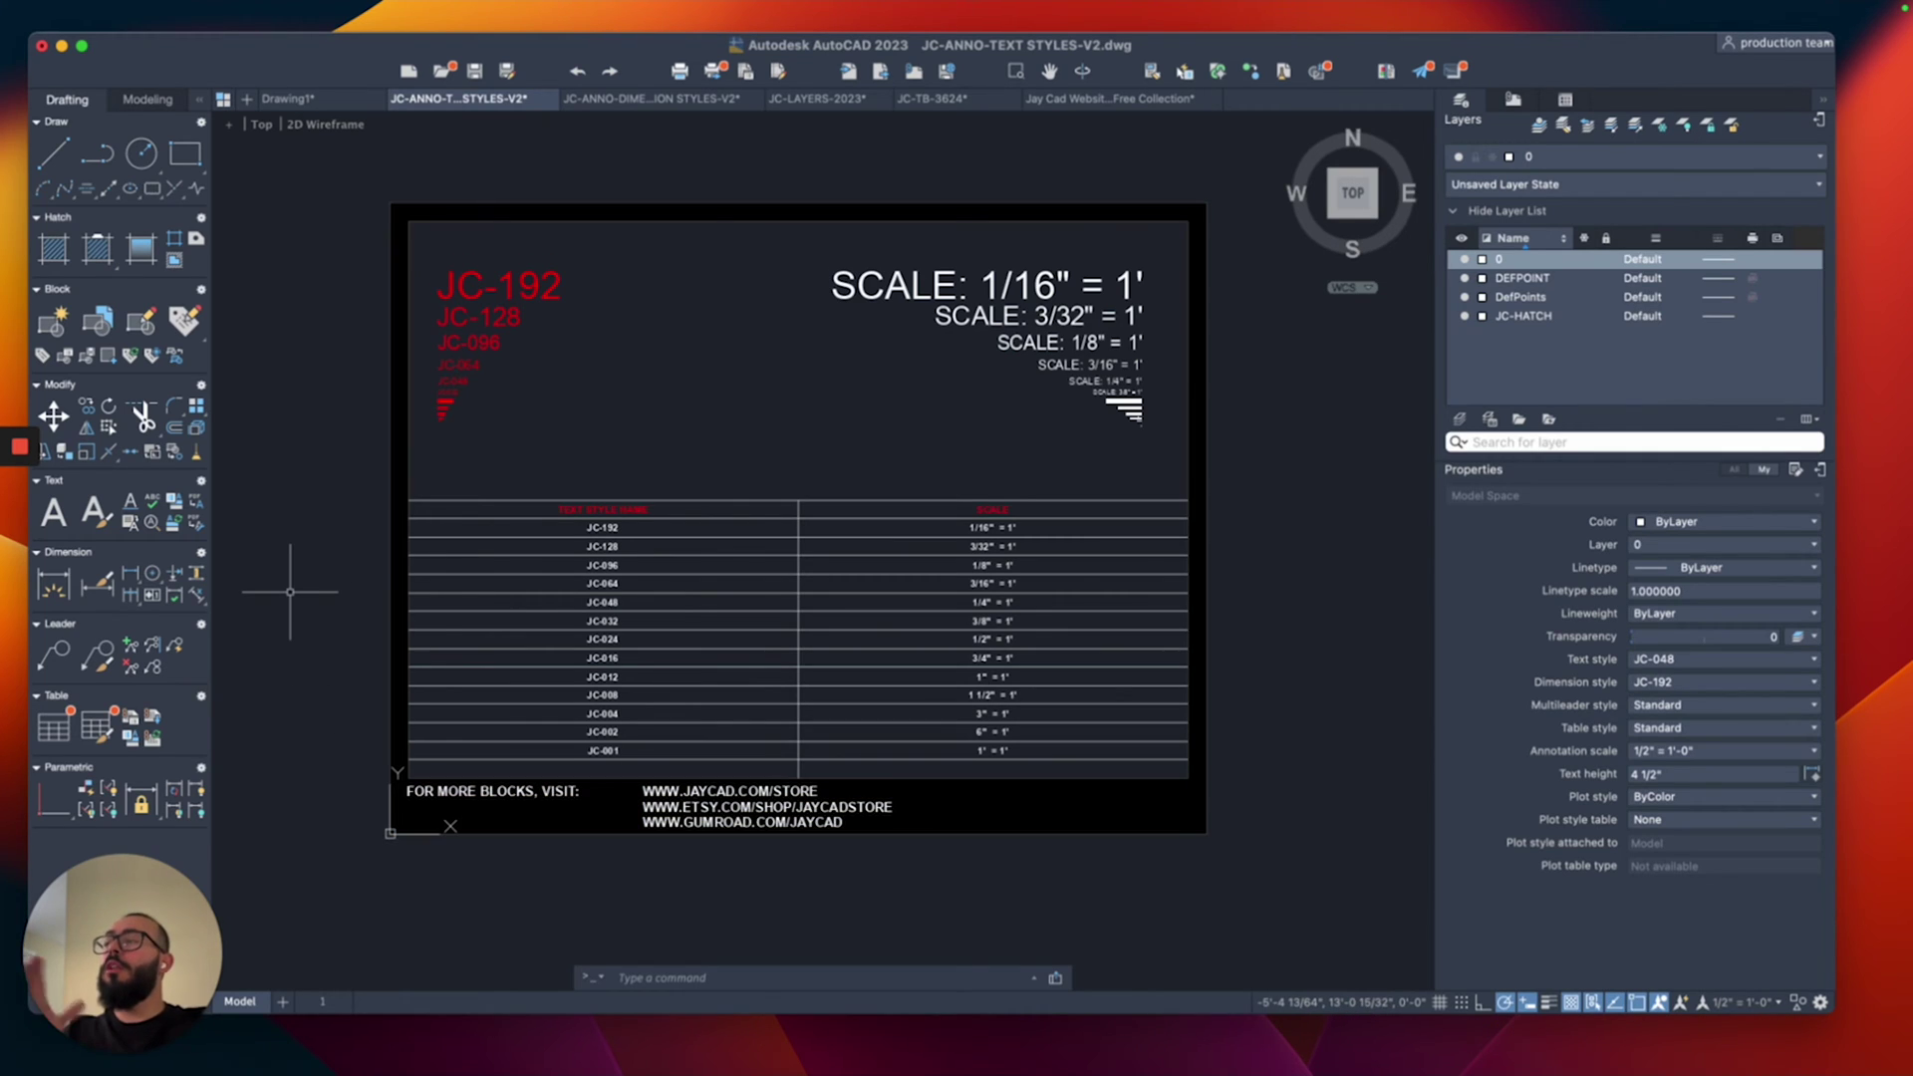
Step: Copy the entire text style chart from JC-ANNO-TEXT STYLES-V2 and return to Drawing1
left_click(341, 179)
left_click(1286, 895)
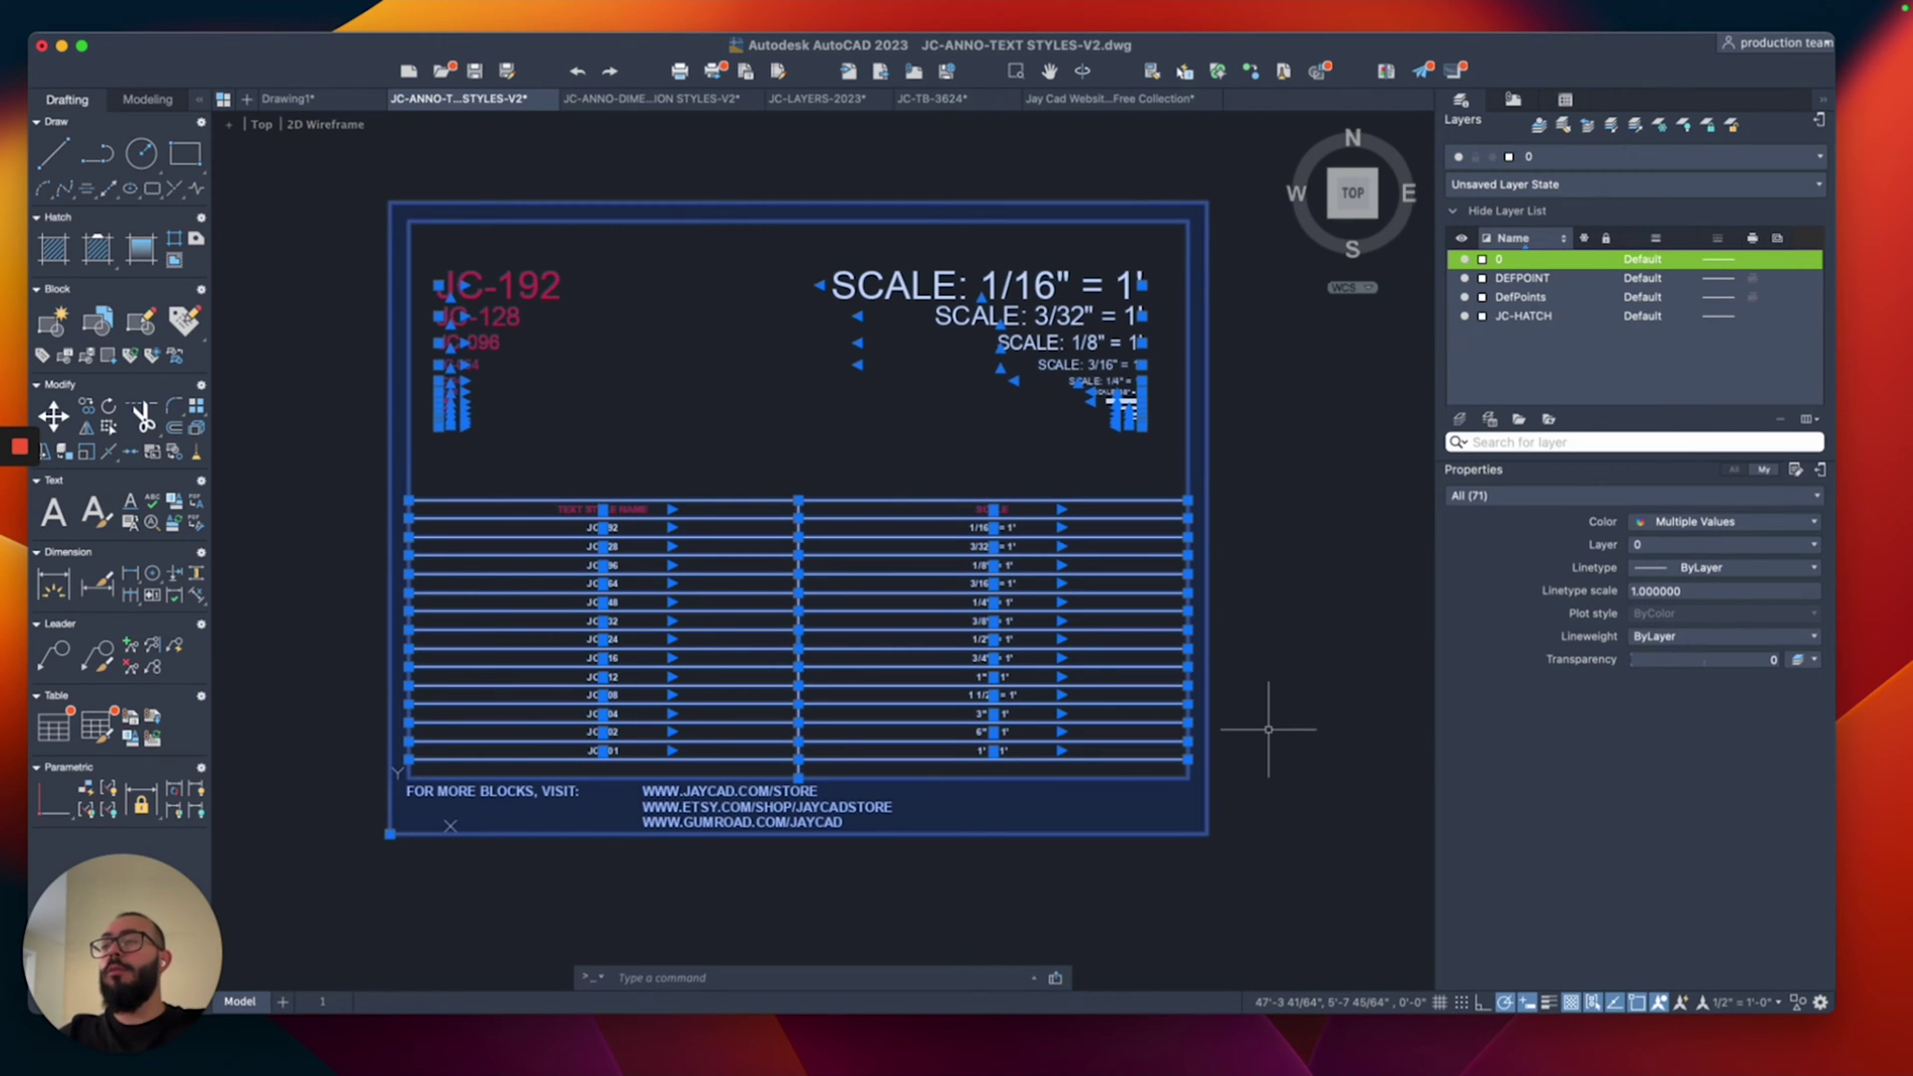
left_click(288, 98)
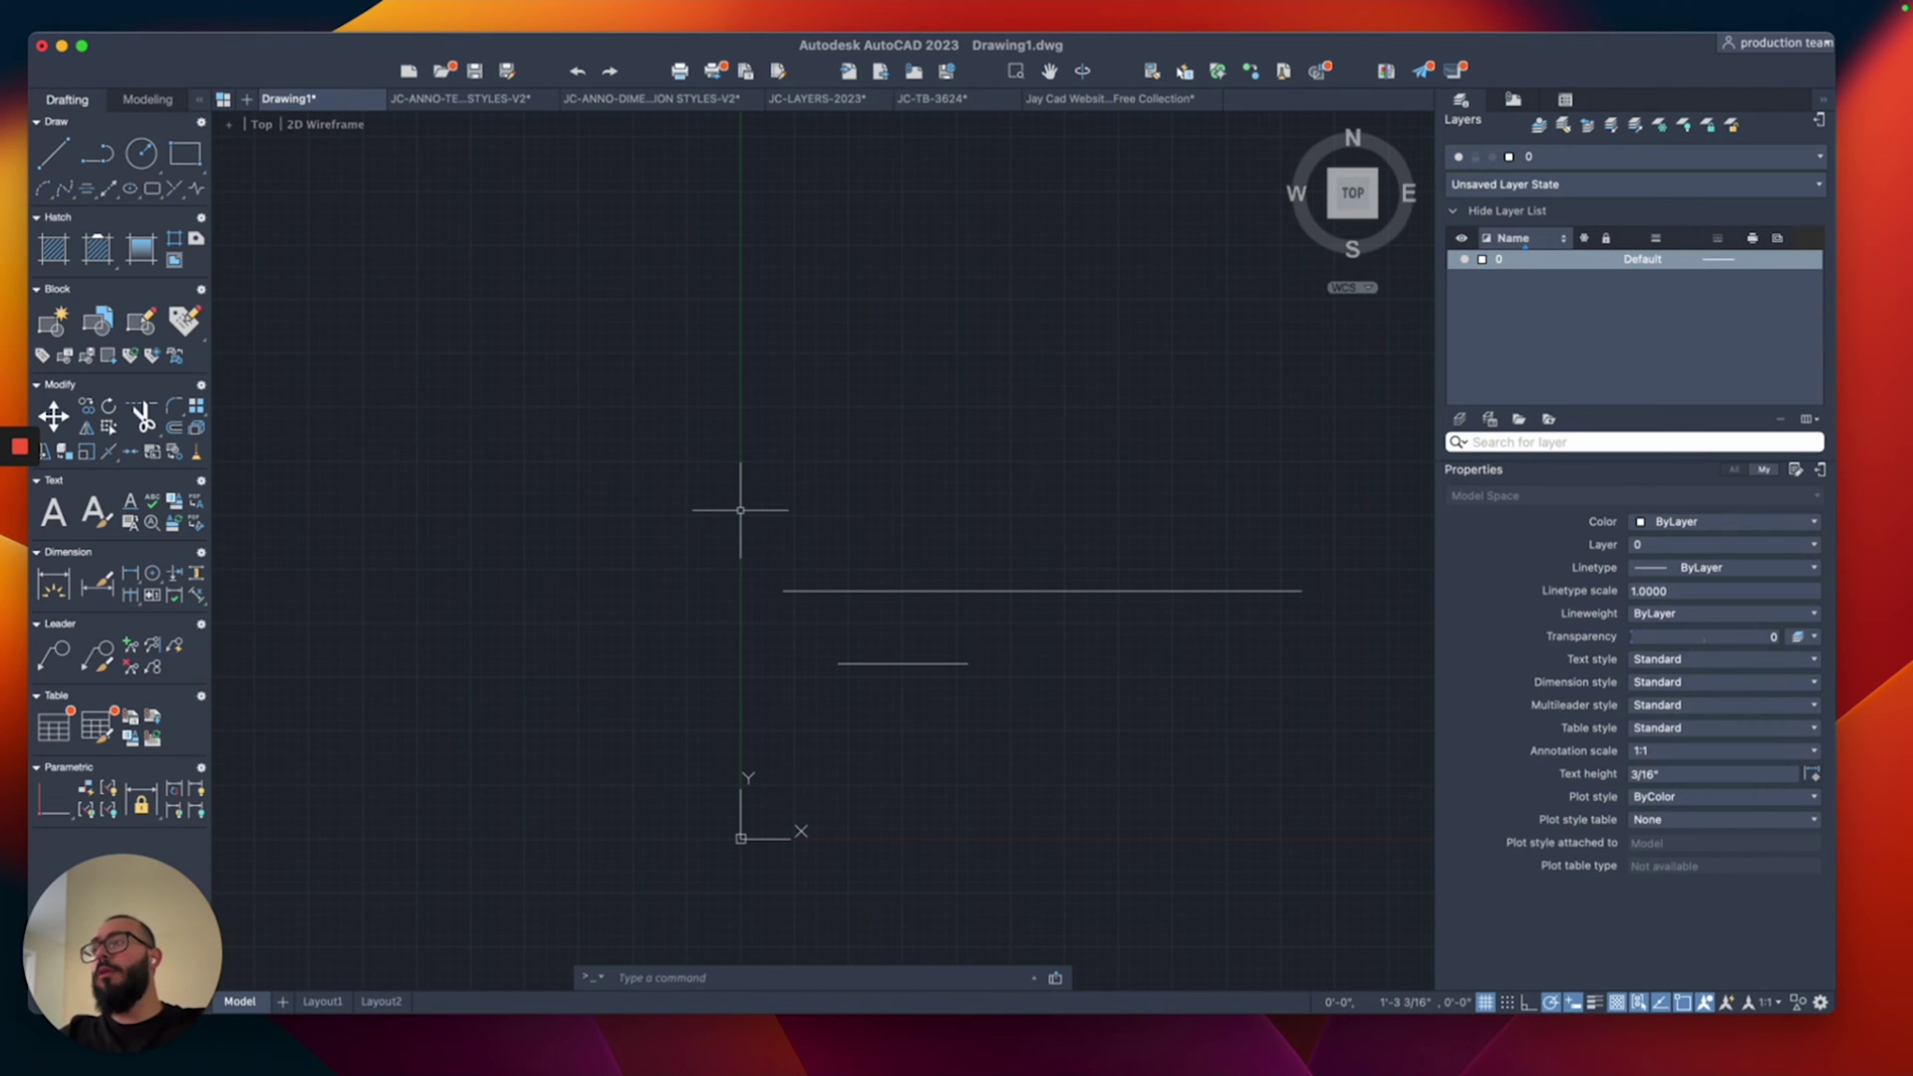
Step: Paste the copied text style chart into Drawing1, in the empty area left of the origin
scroll(764, 503, "down", 8)
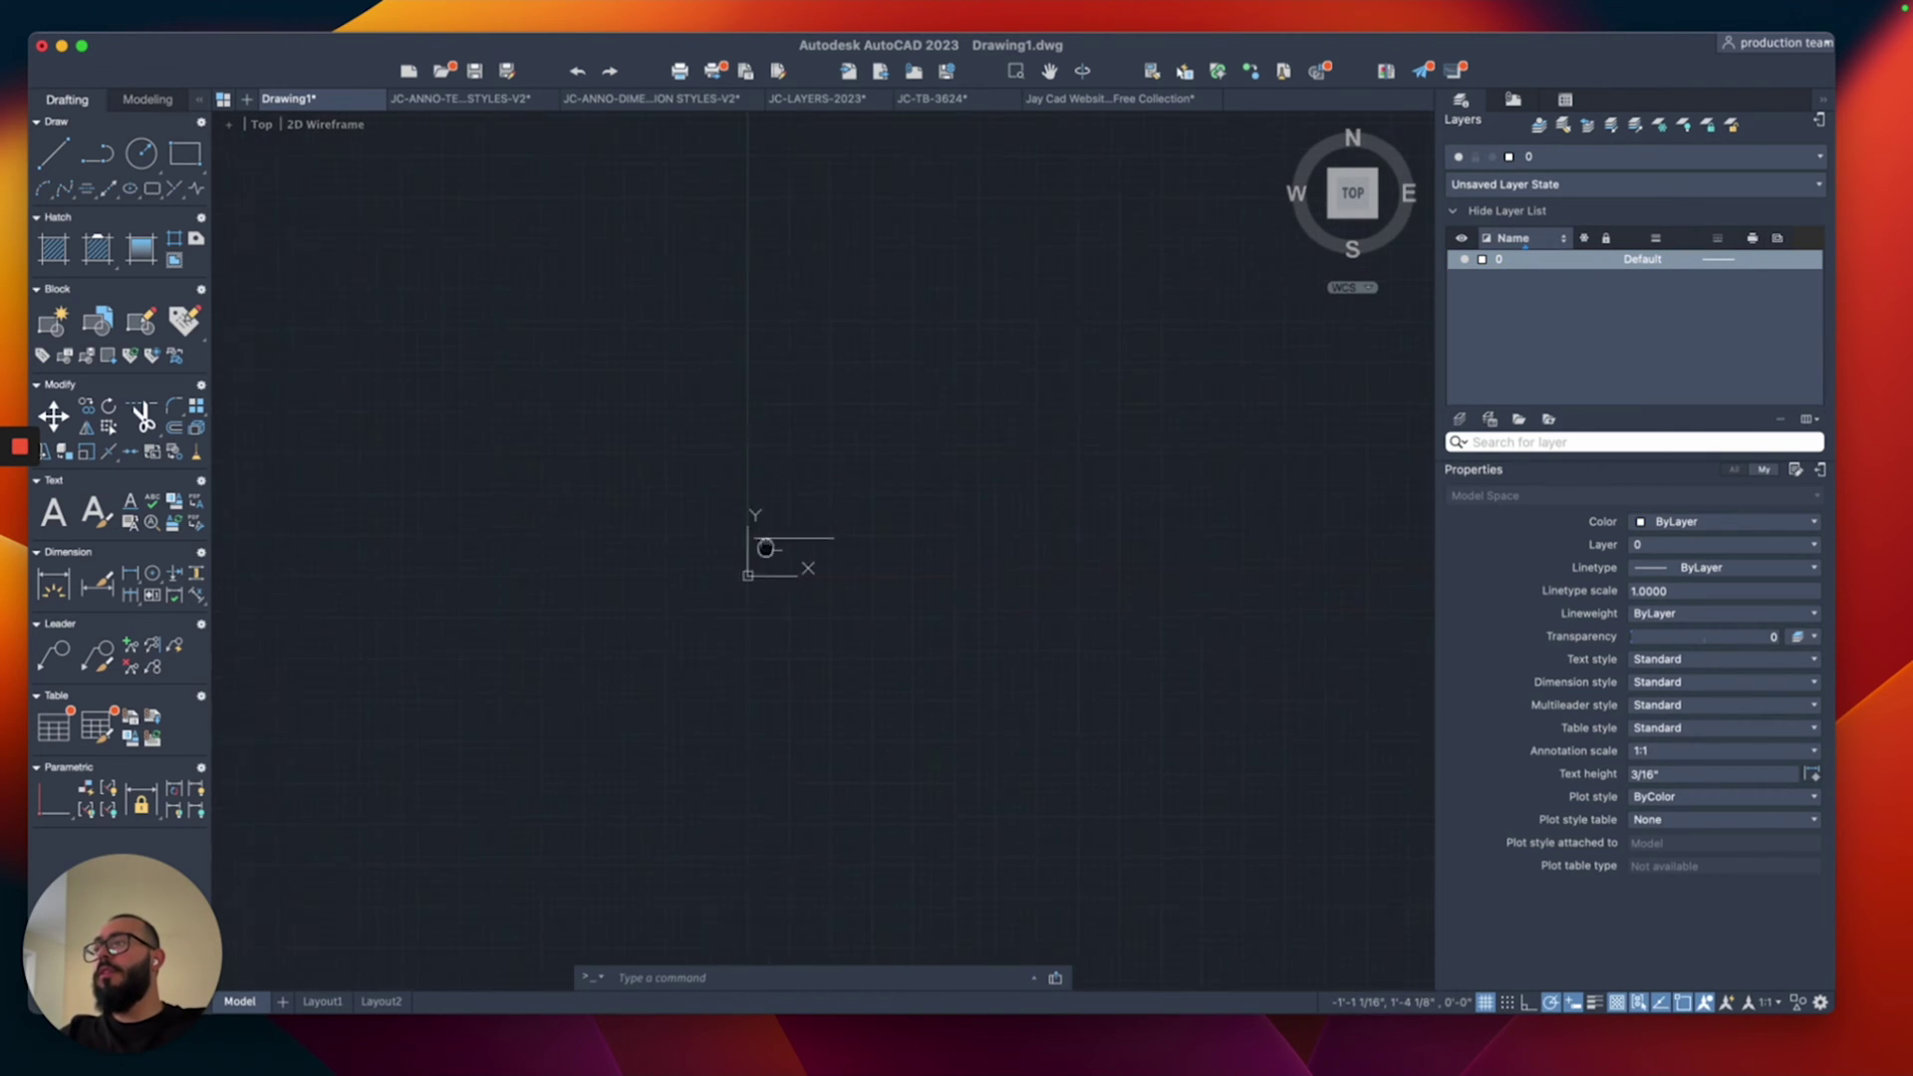
scroll(936, 607, "down", 3)
middle_click_drag(936, 607, 794, 564)
scroll(984, 583, "up", 5)
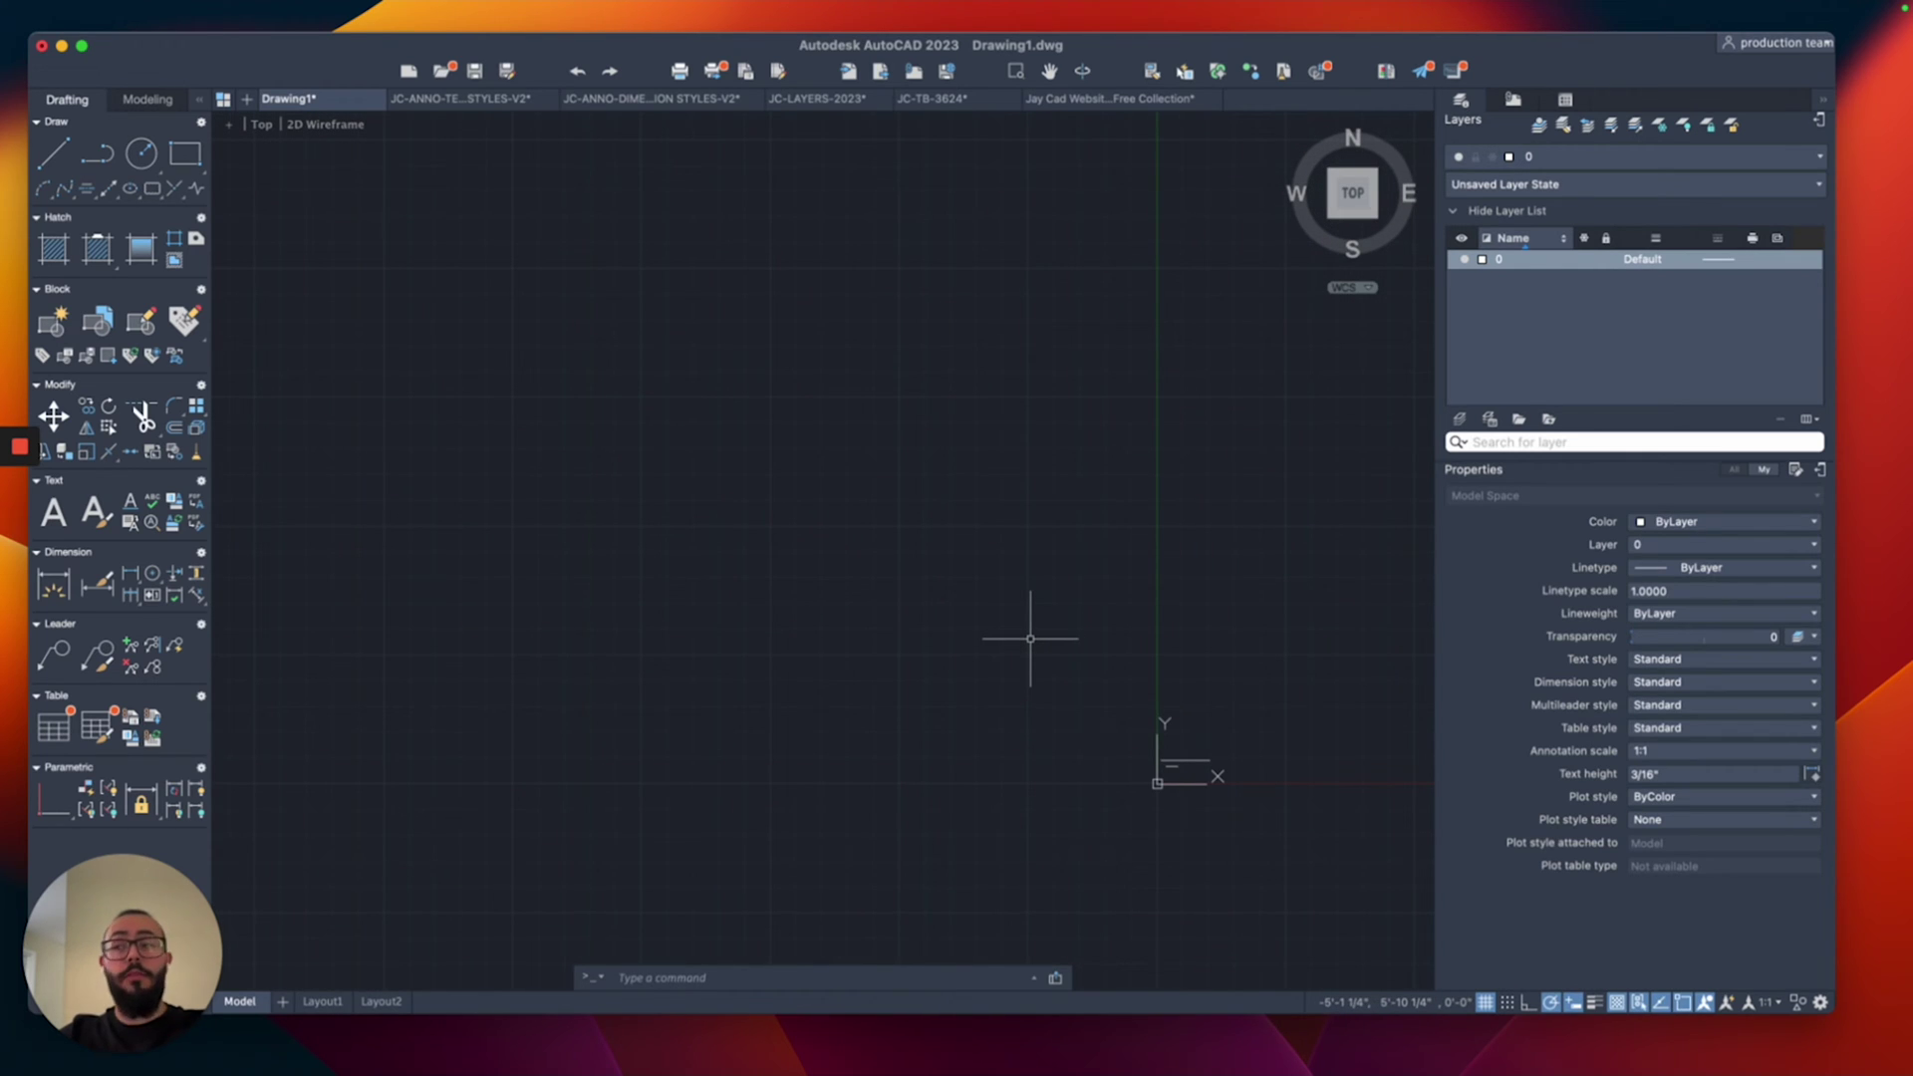
key("super+v")
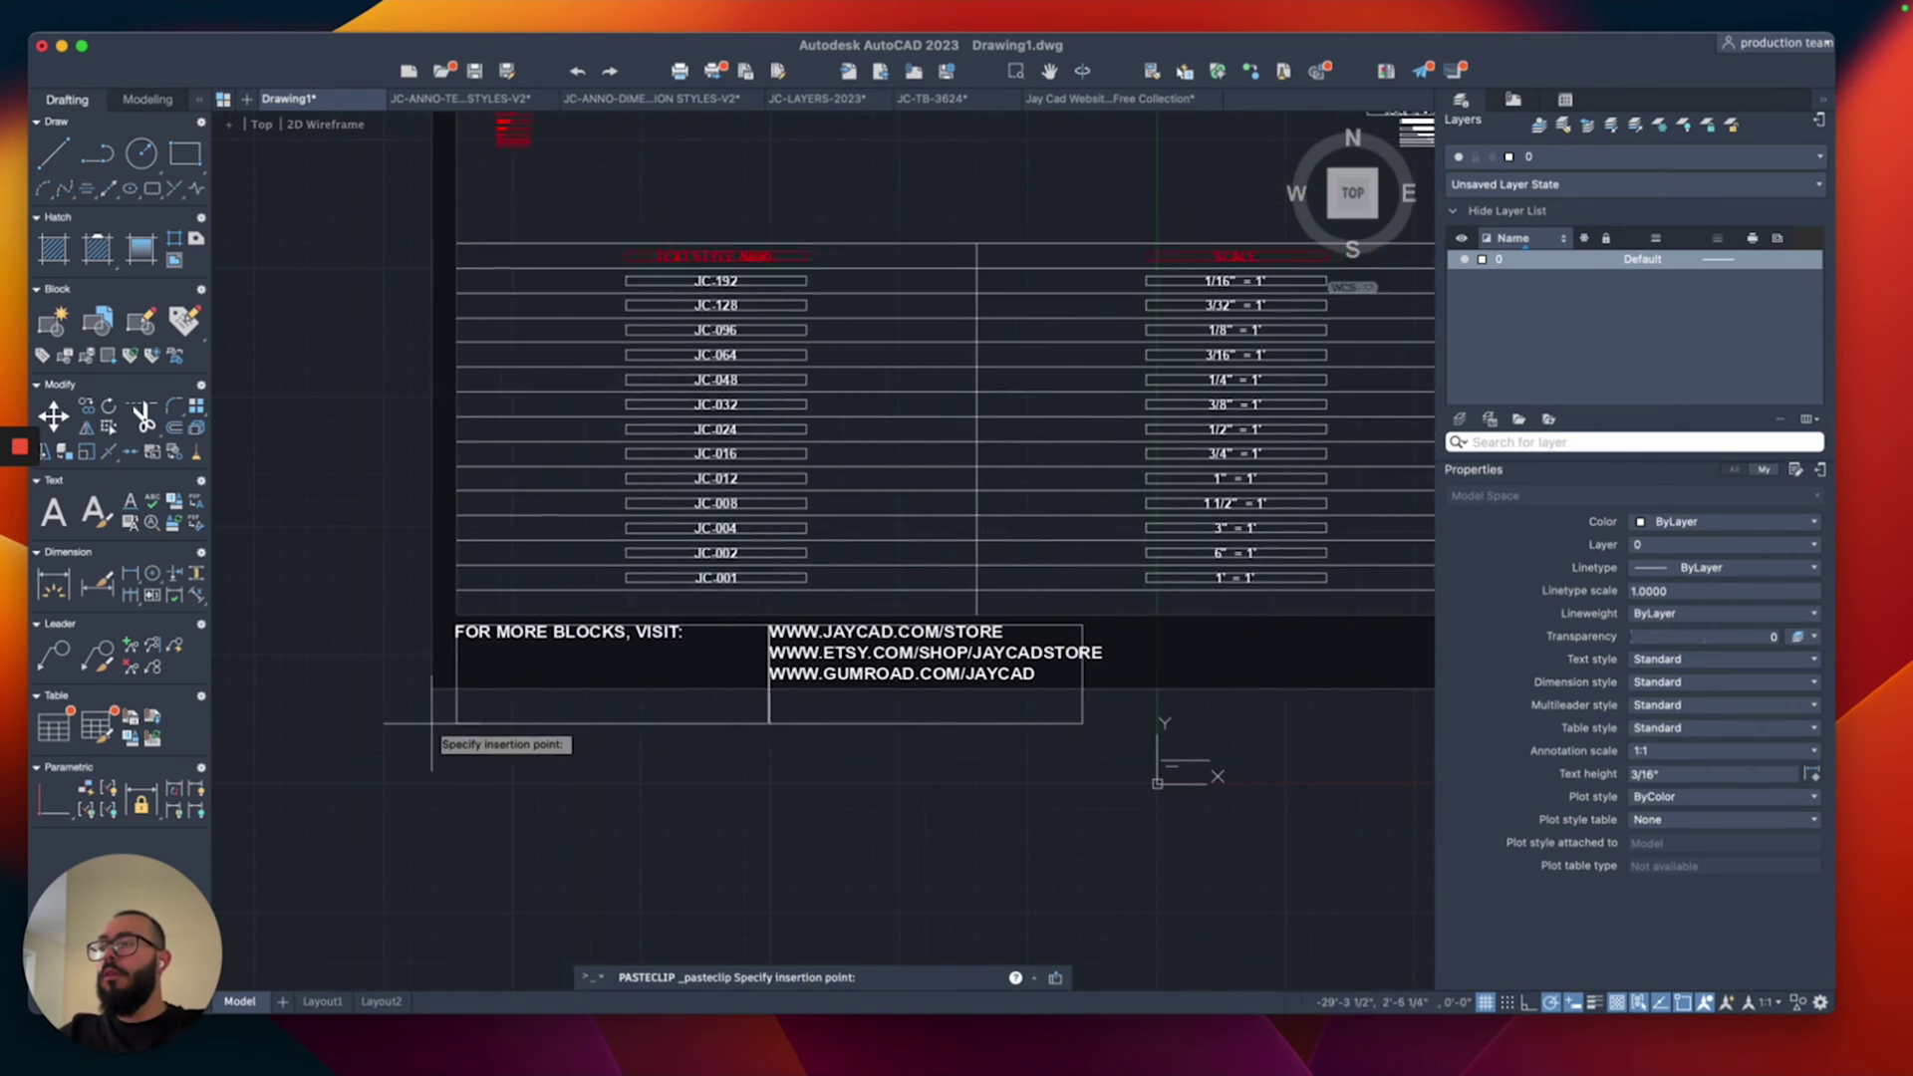
scroll(399, 742, "down", 3)
left_click(503, 743)
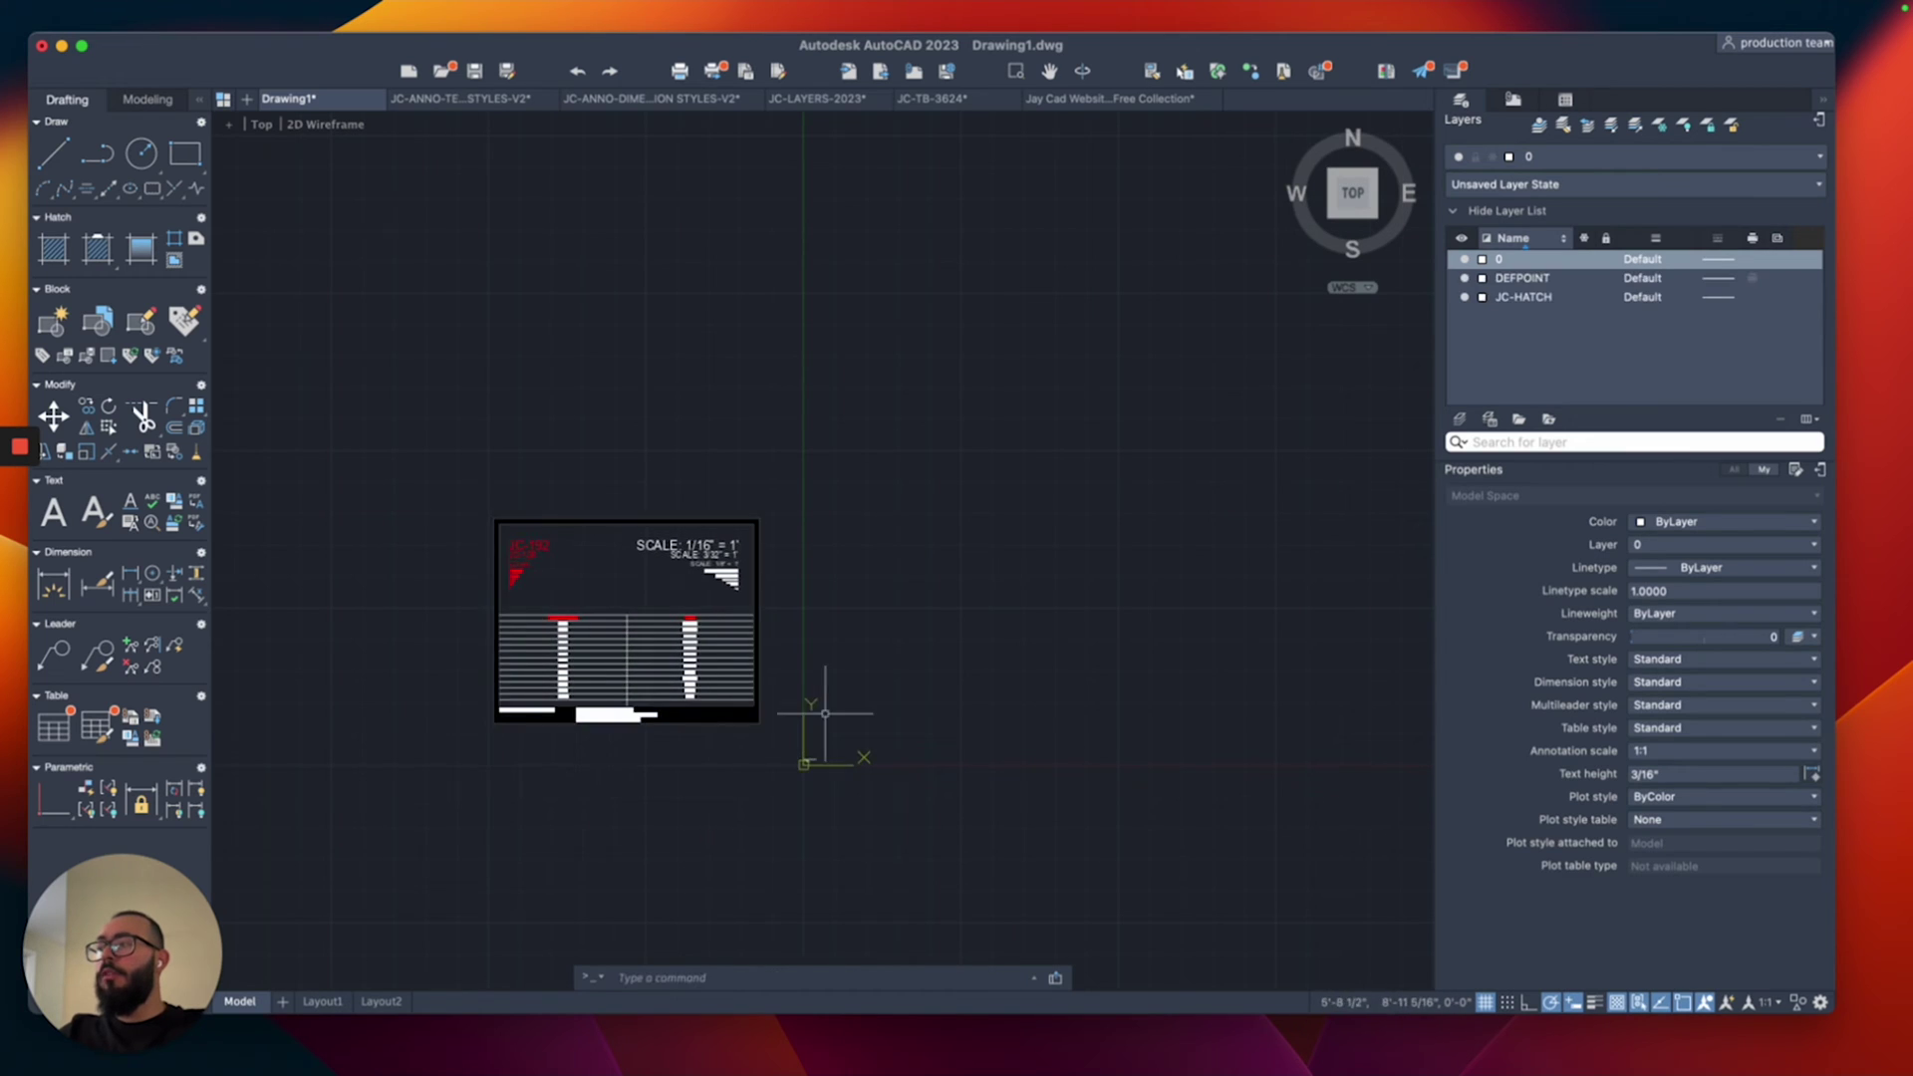
Step: Check the dimension styles available in Drawing1 in the Dimension Style Manager, leaving them as they are
scroll(842, 670, "up", 4)
scroll(850, 725, "down", 3)
scroll(1016, 674, "down", 1)
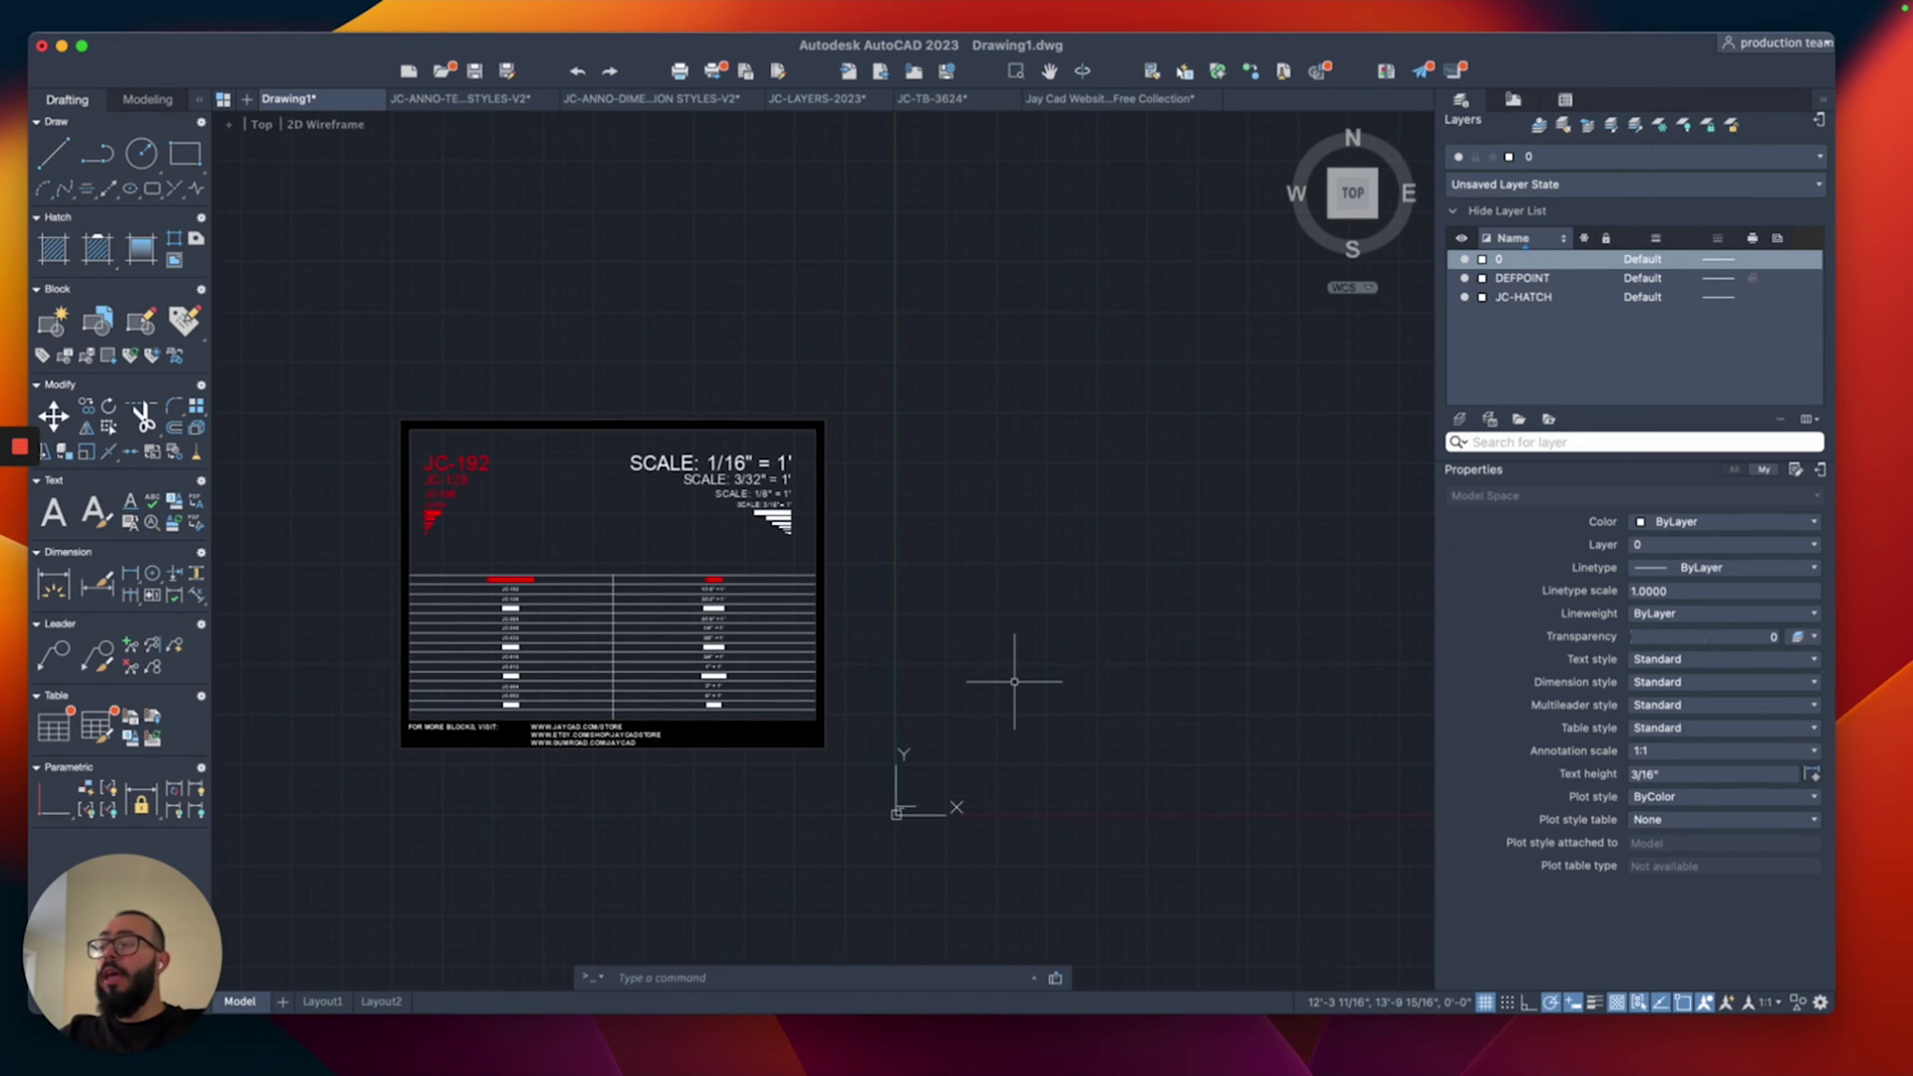
scroll(995, 753, "up", 4)
middle_click_drag(972, 782, 1119, 768)
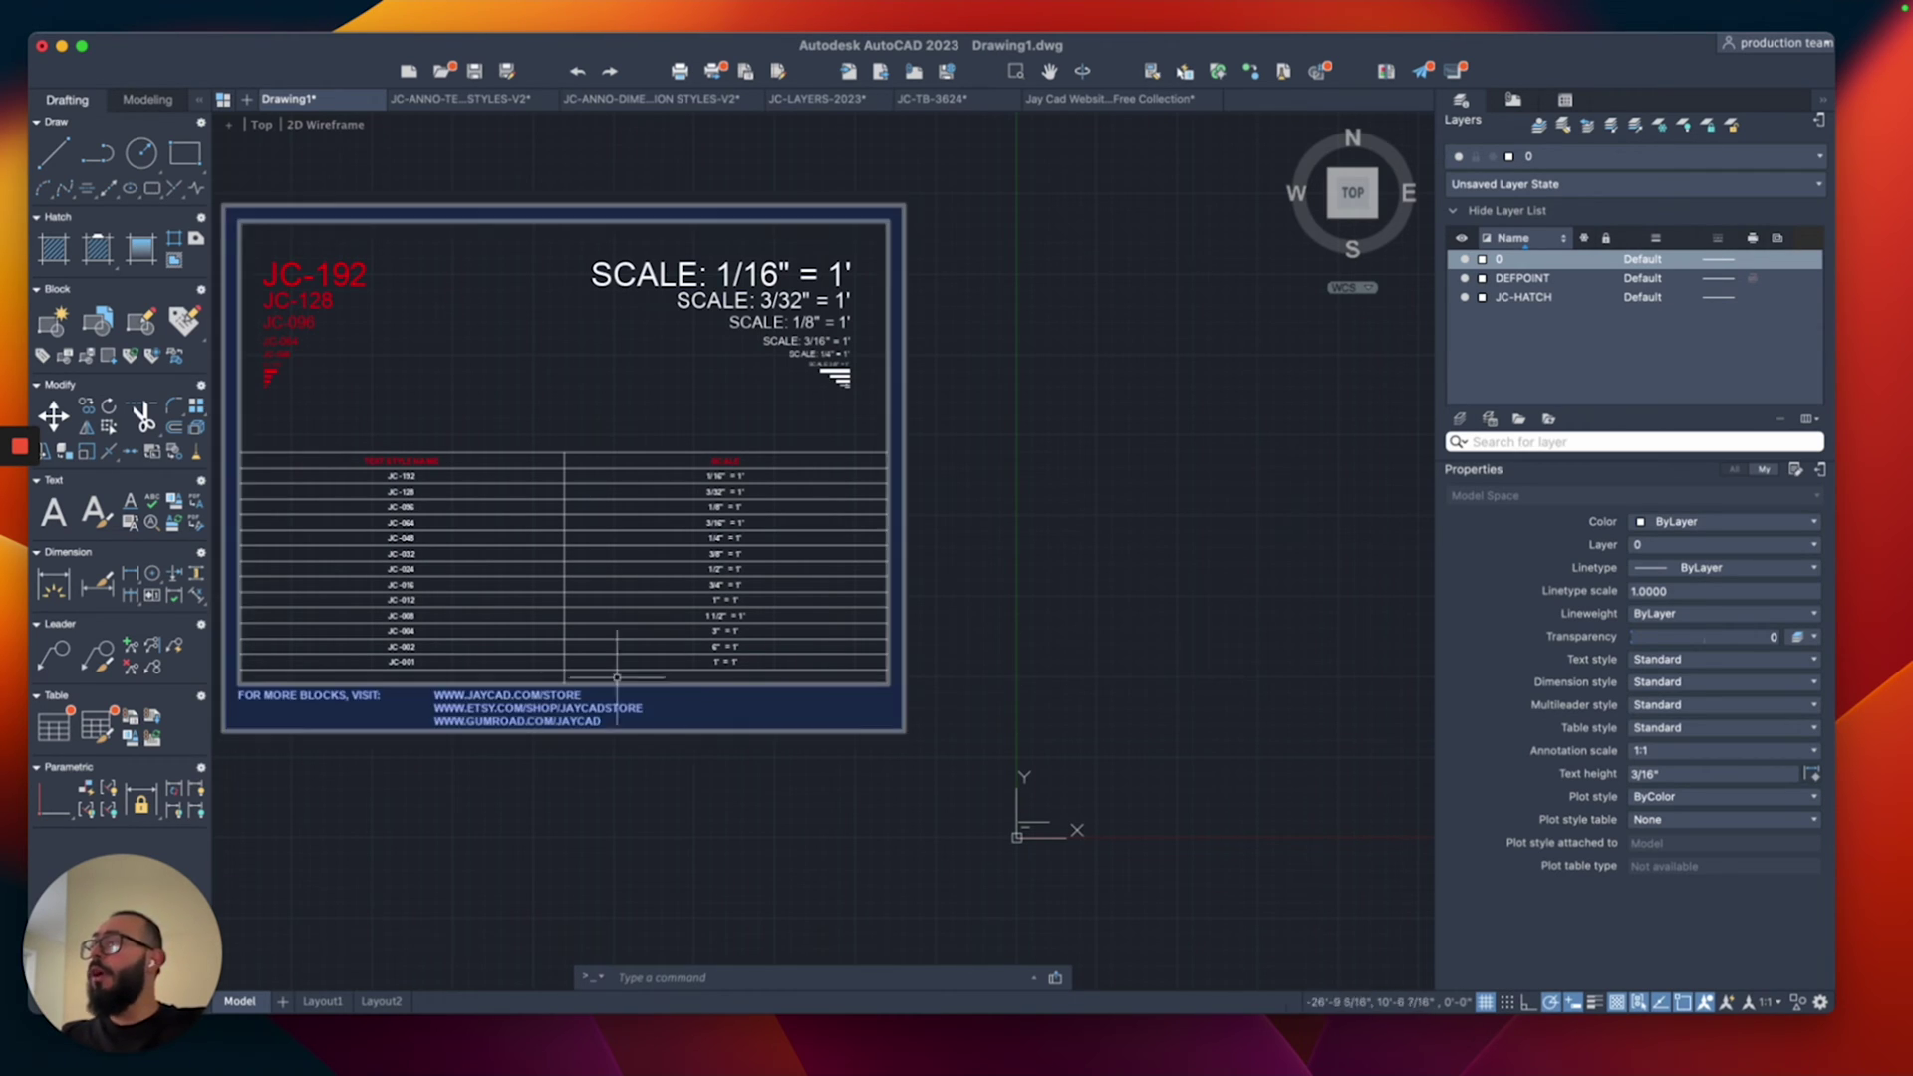
left_click(97, 584)
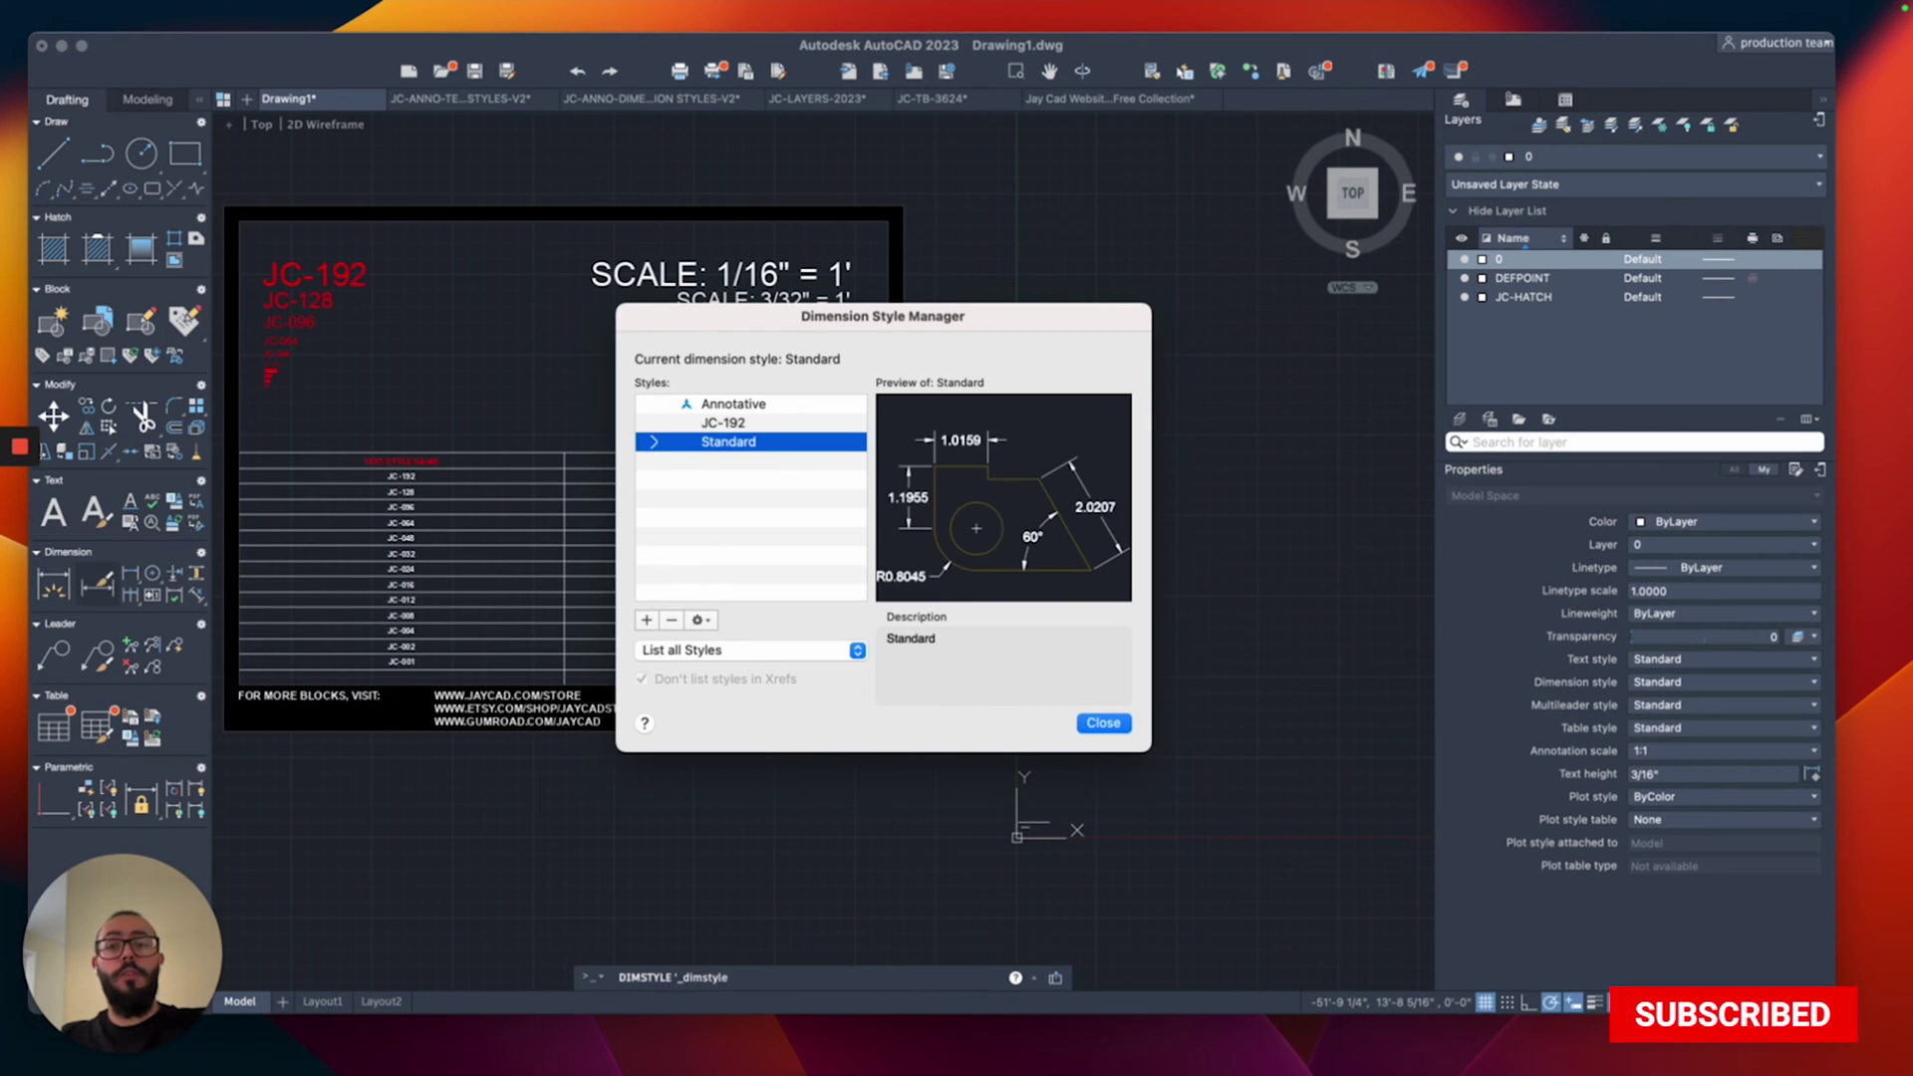
left_click(1103, 722)
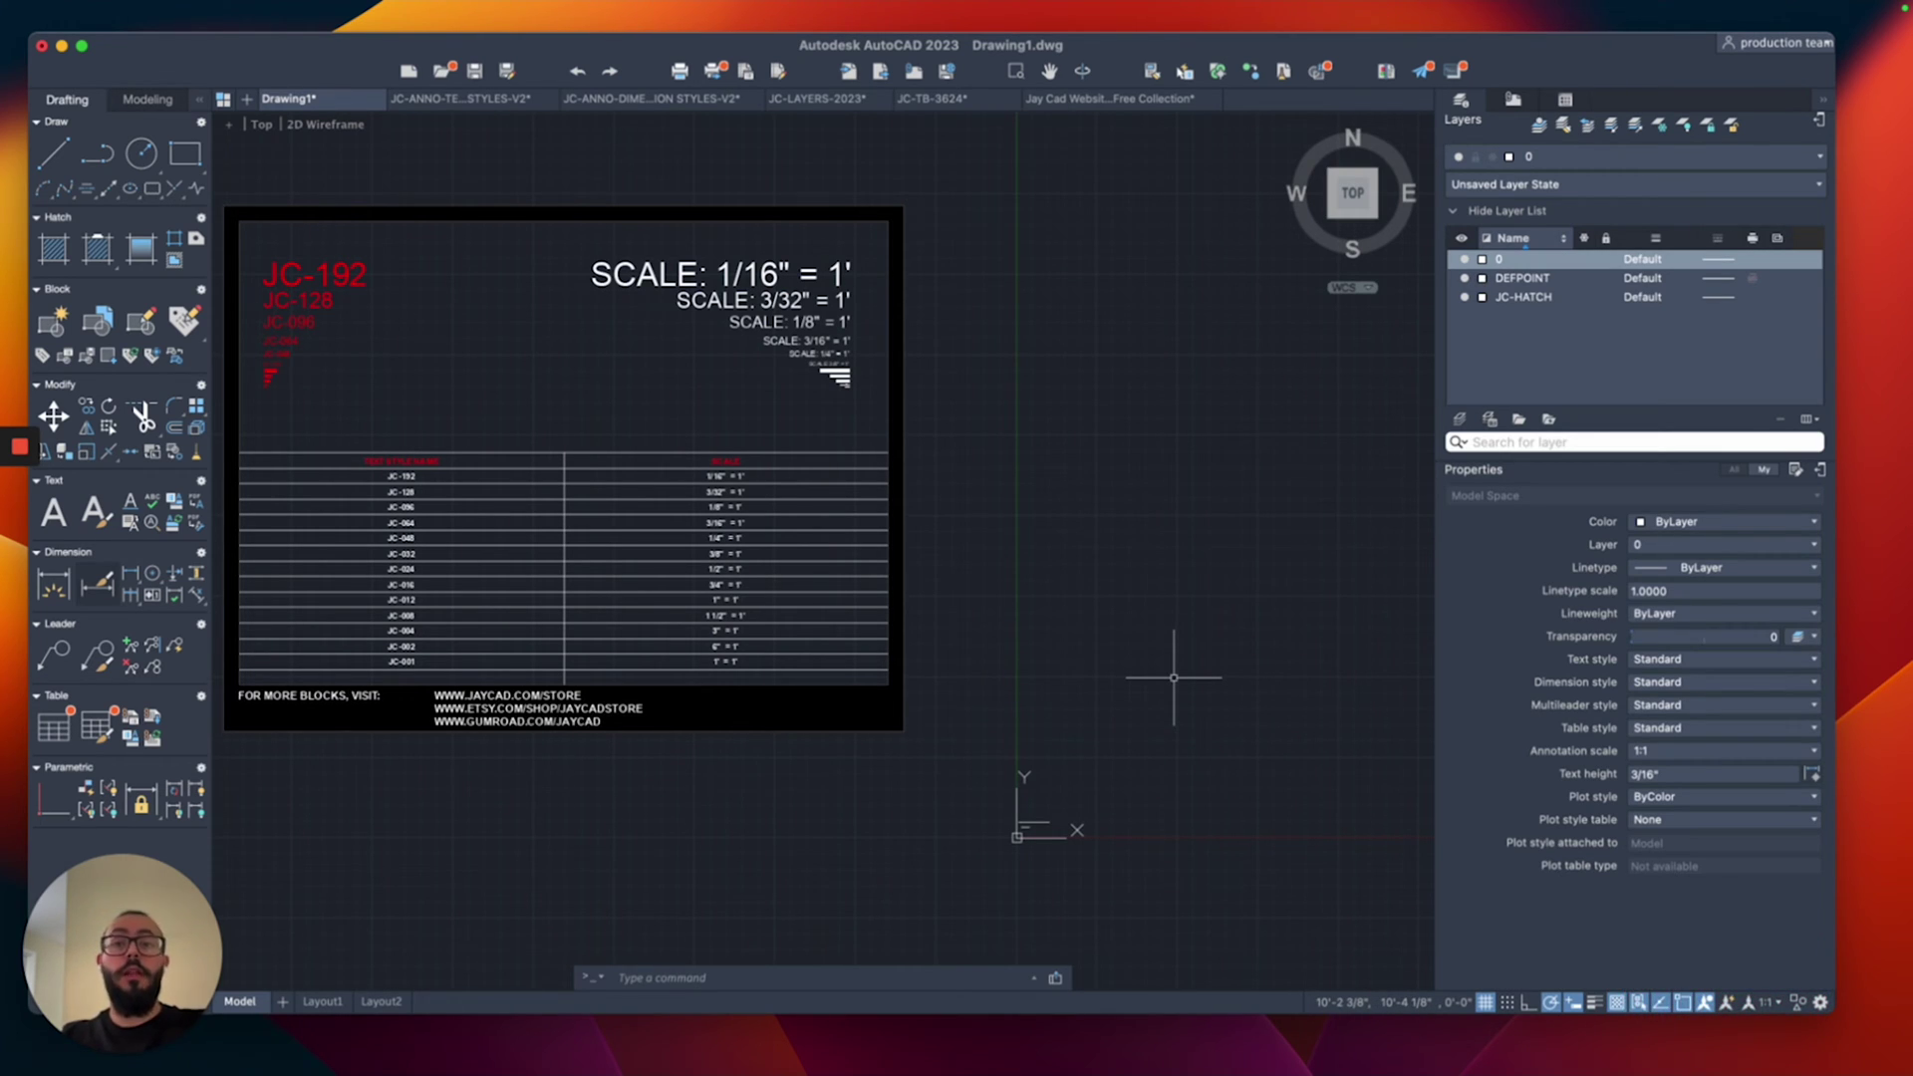
Step: Copy the entire dimension style chart from JC-ANNO-DIMENSION STYLES-V2 and return to Drawing1
key("ctrl+Tab")
scroll(643, 382, "down", 5)
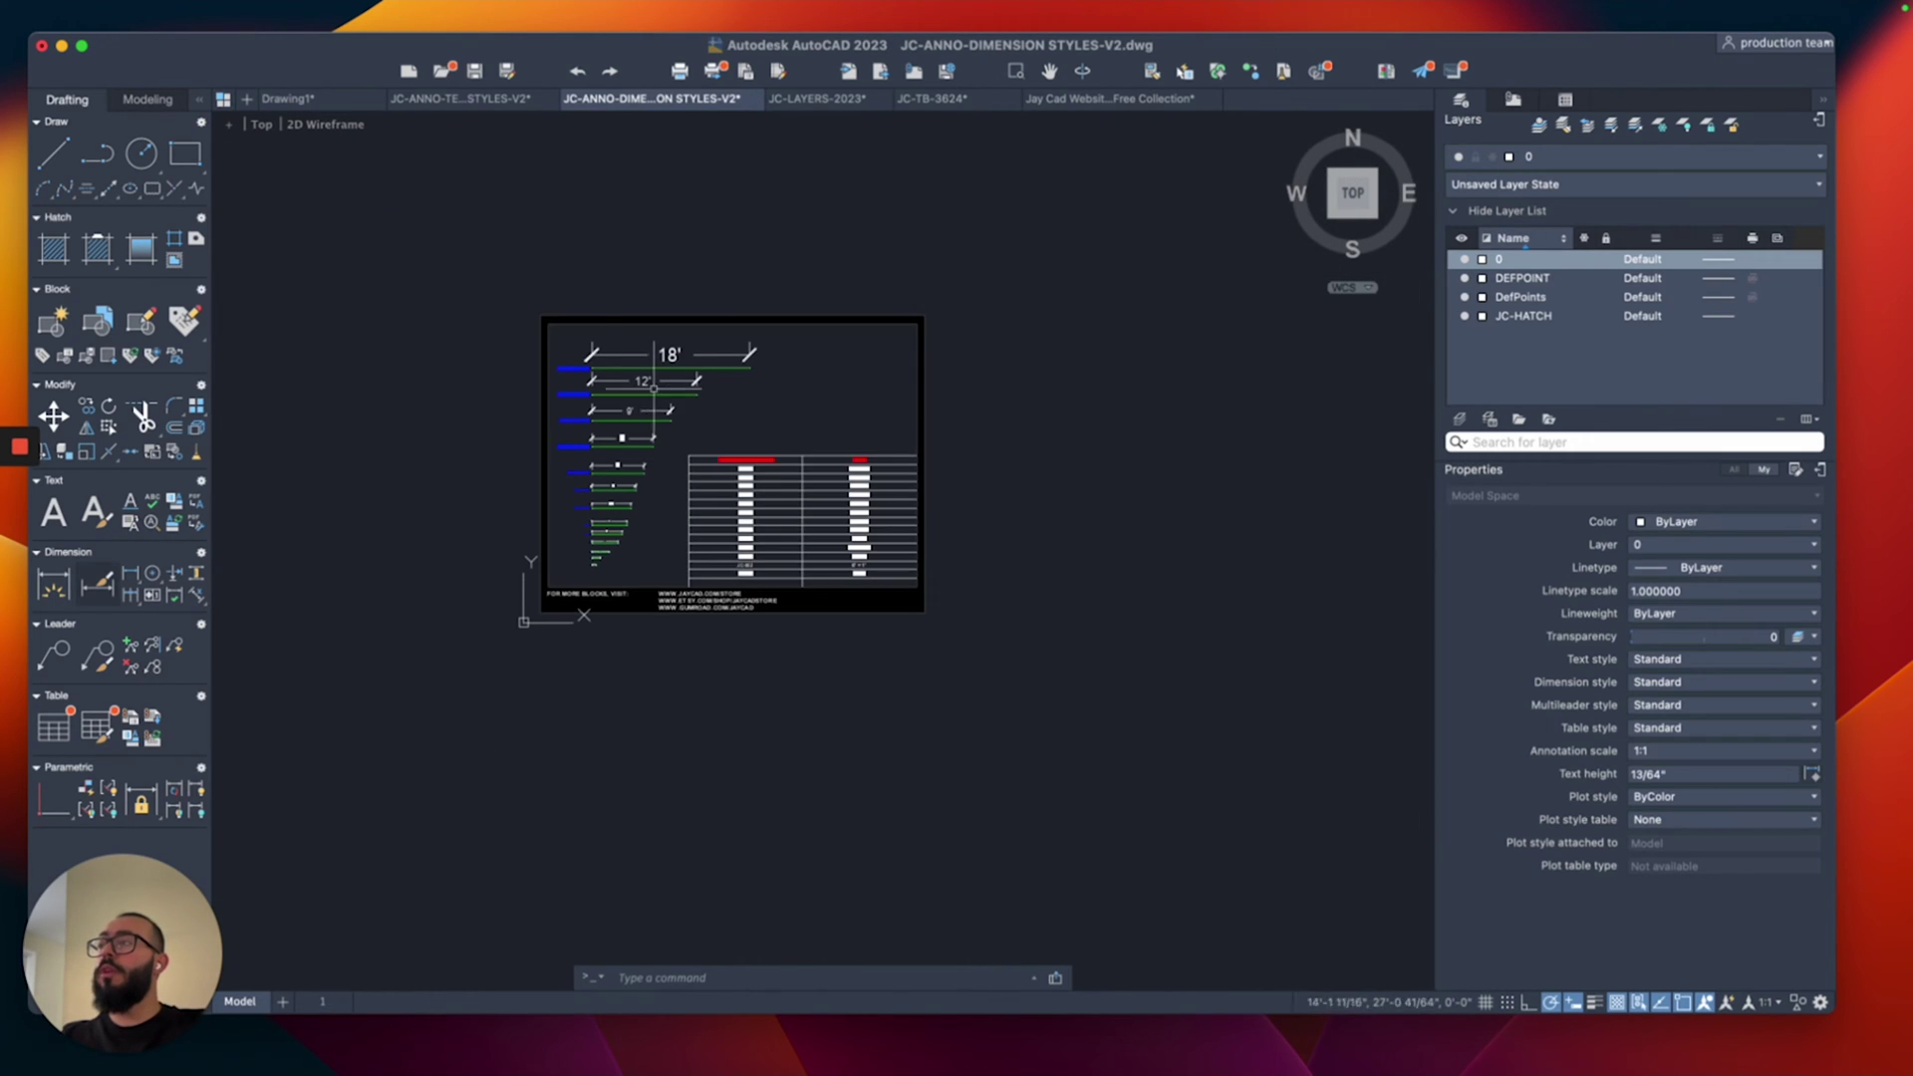
left_click(508, 263)
left_click(997, 646)
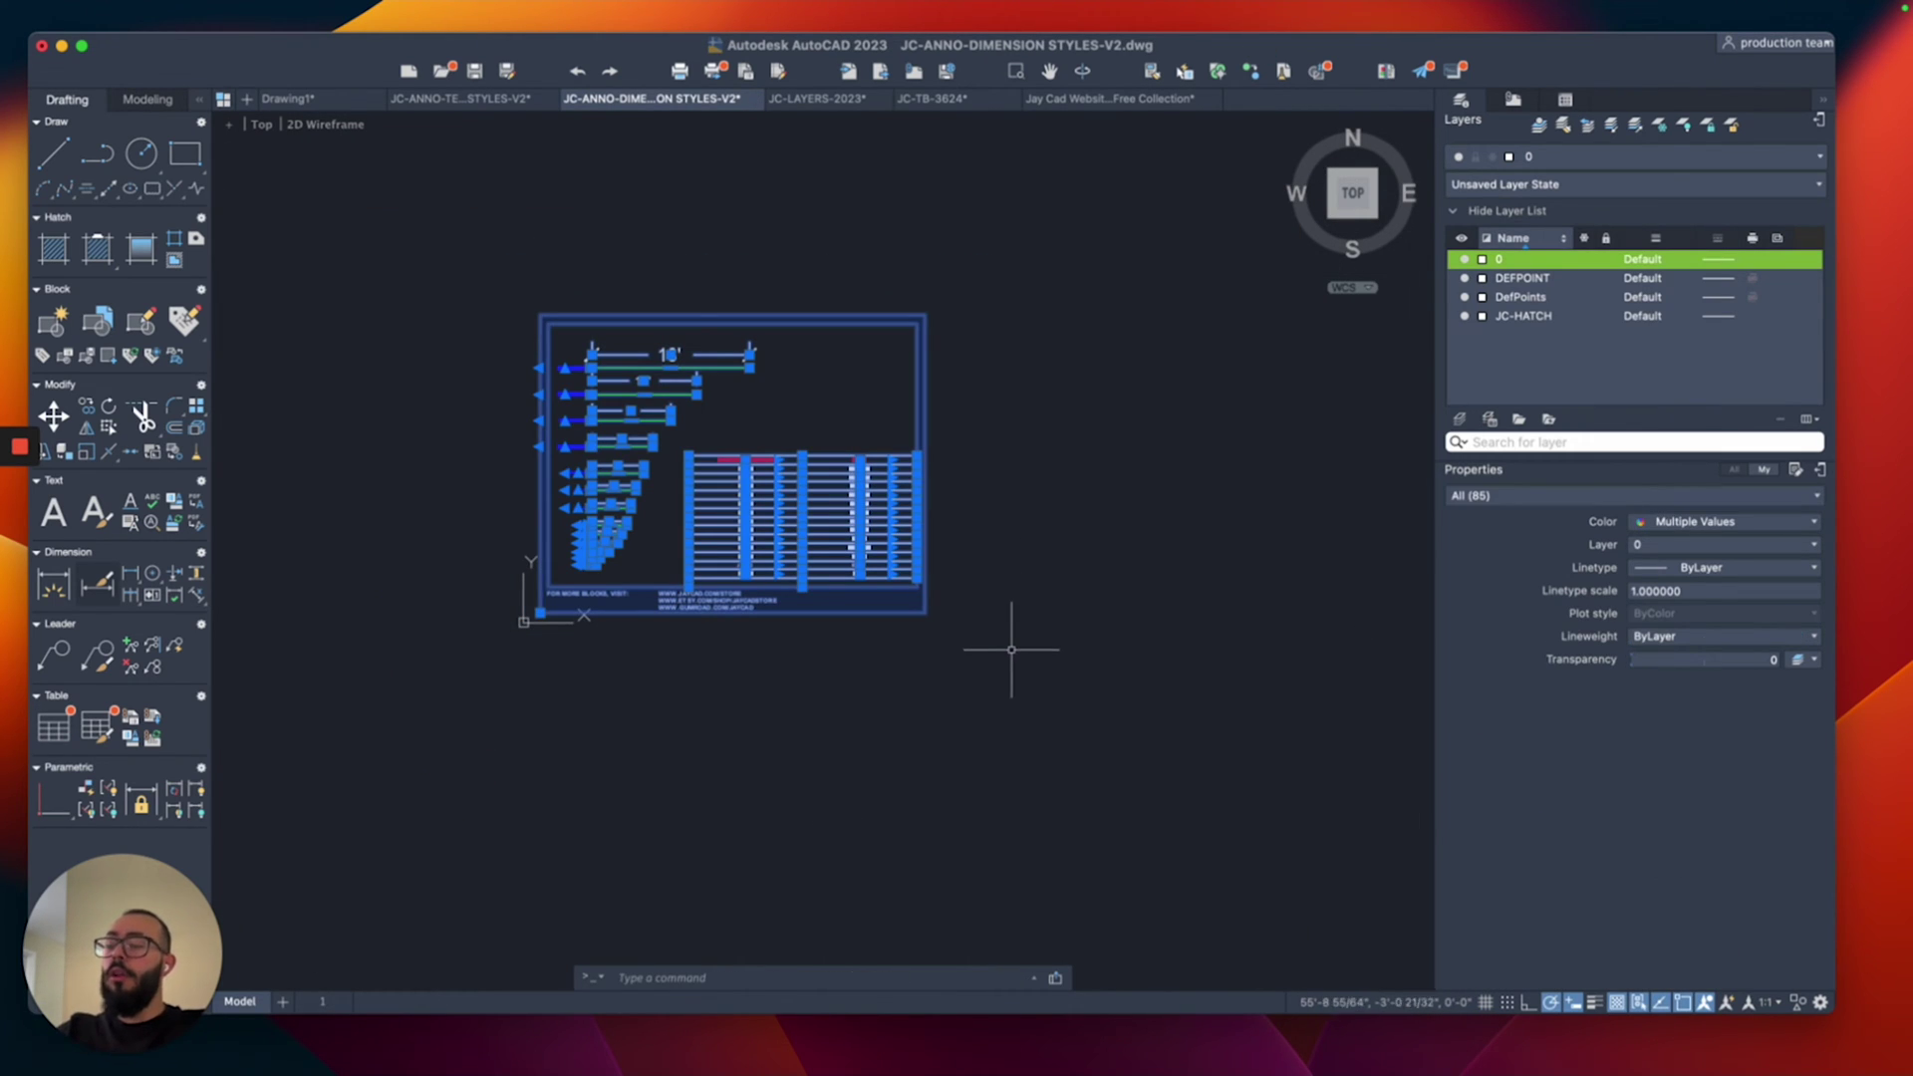
left_click(288, 99)
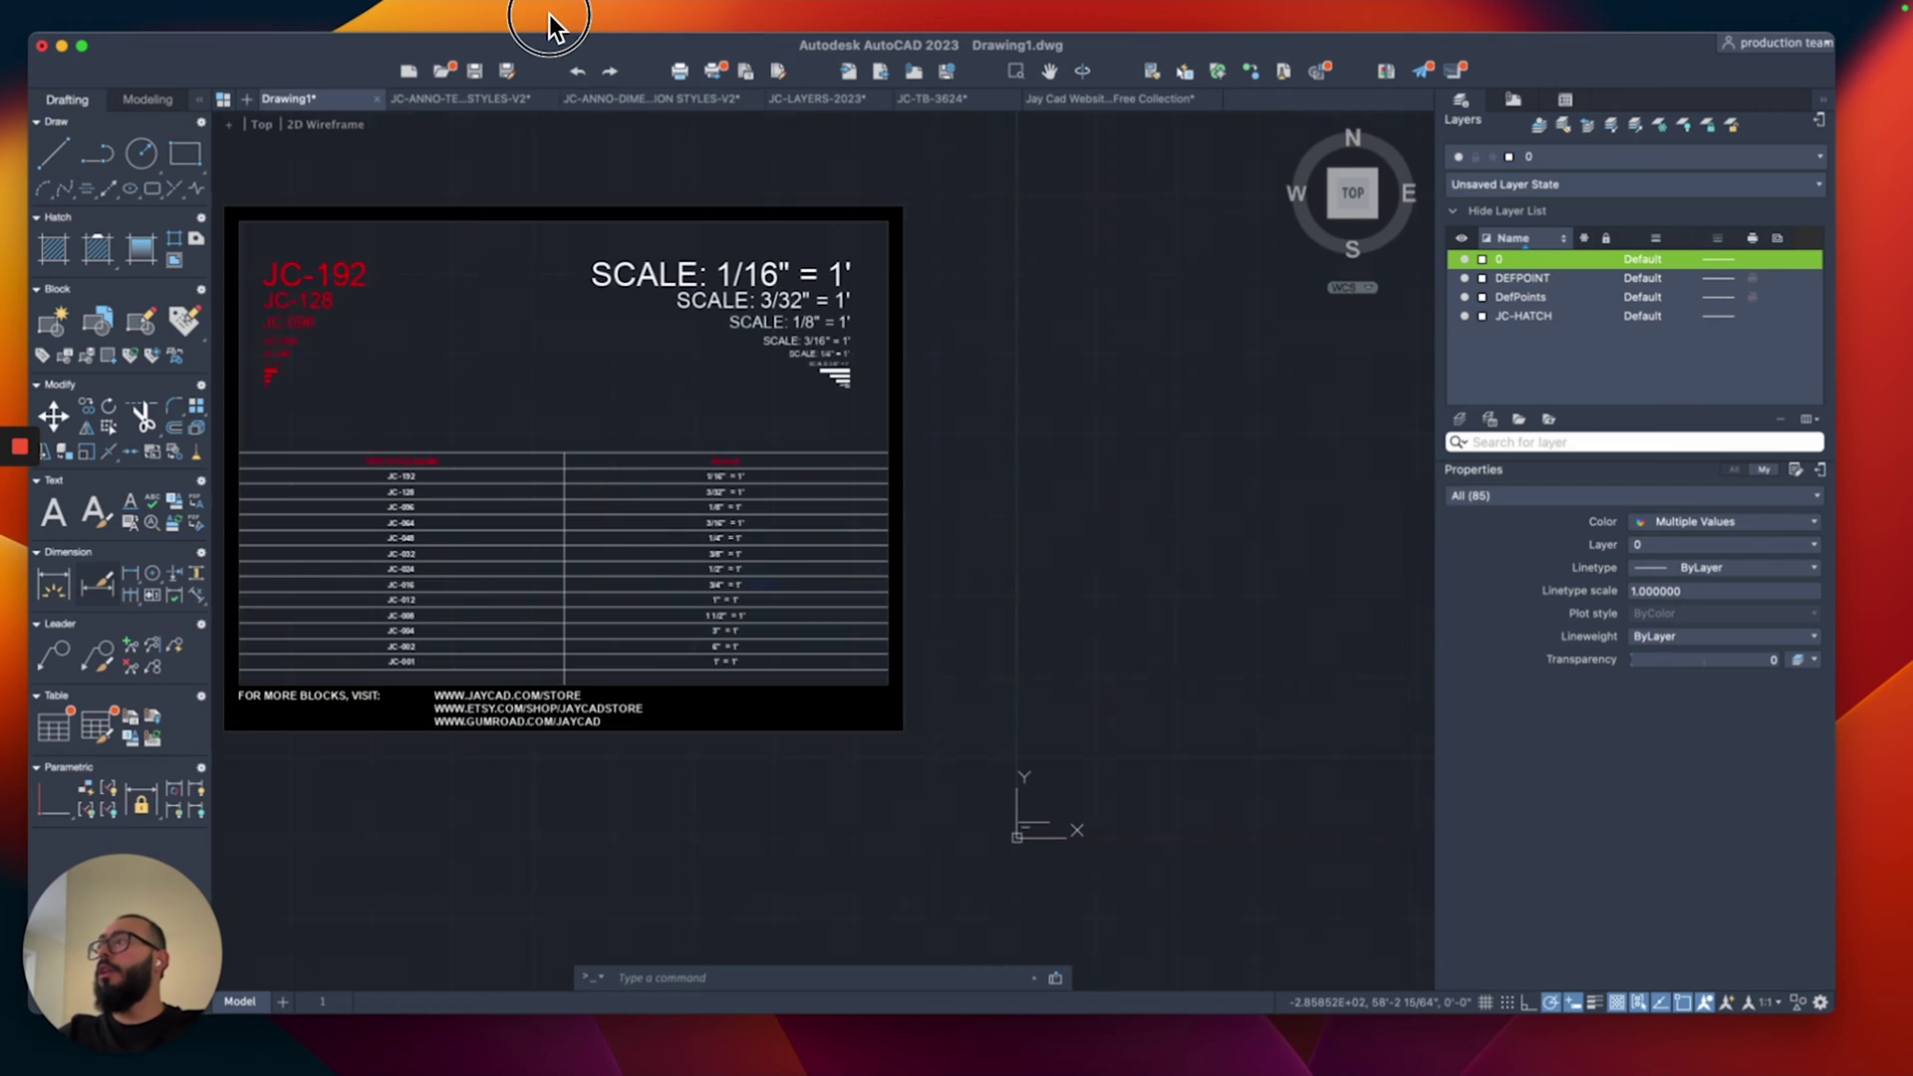
Step: Paste the dimension style chart into Drawing1 directly above the text style chart and inspect its style names and scales
key("Escape")
scroll(769, 556, "down", 5)
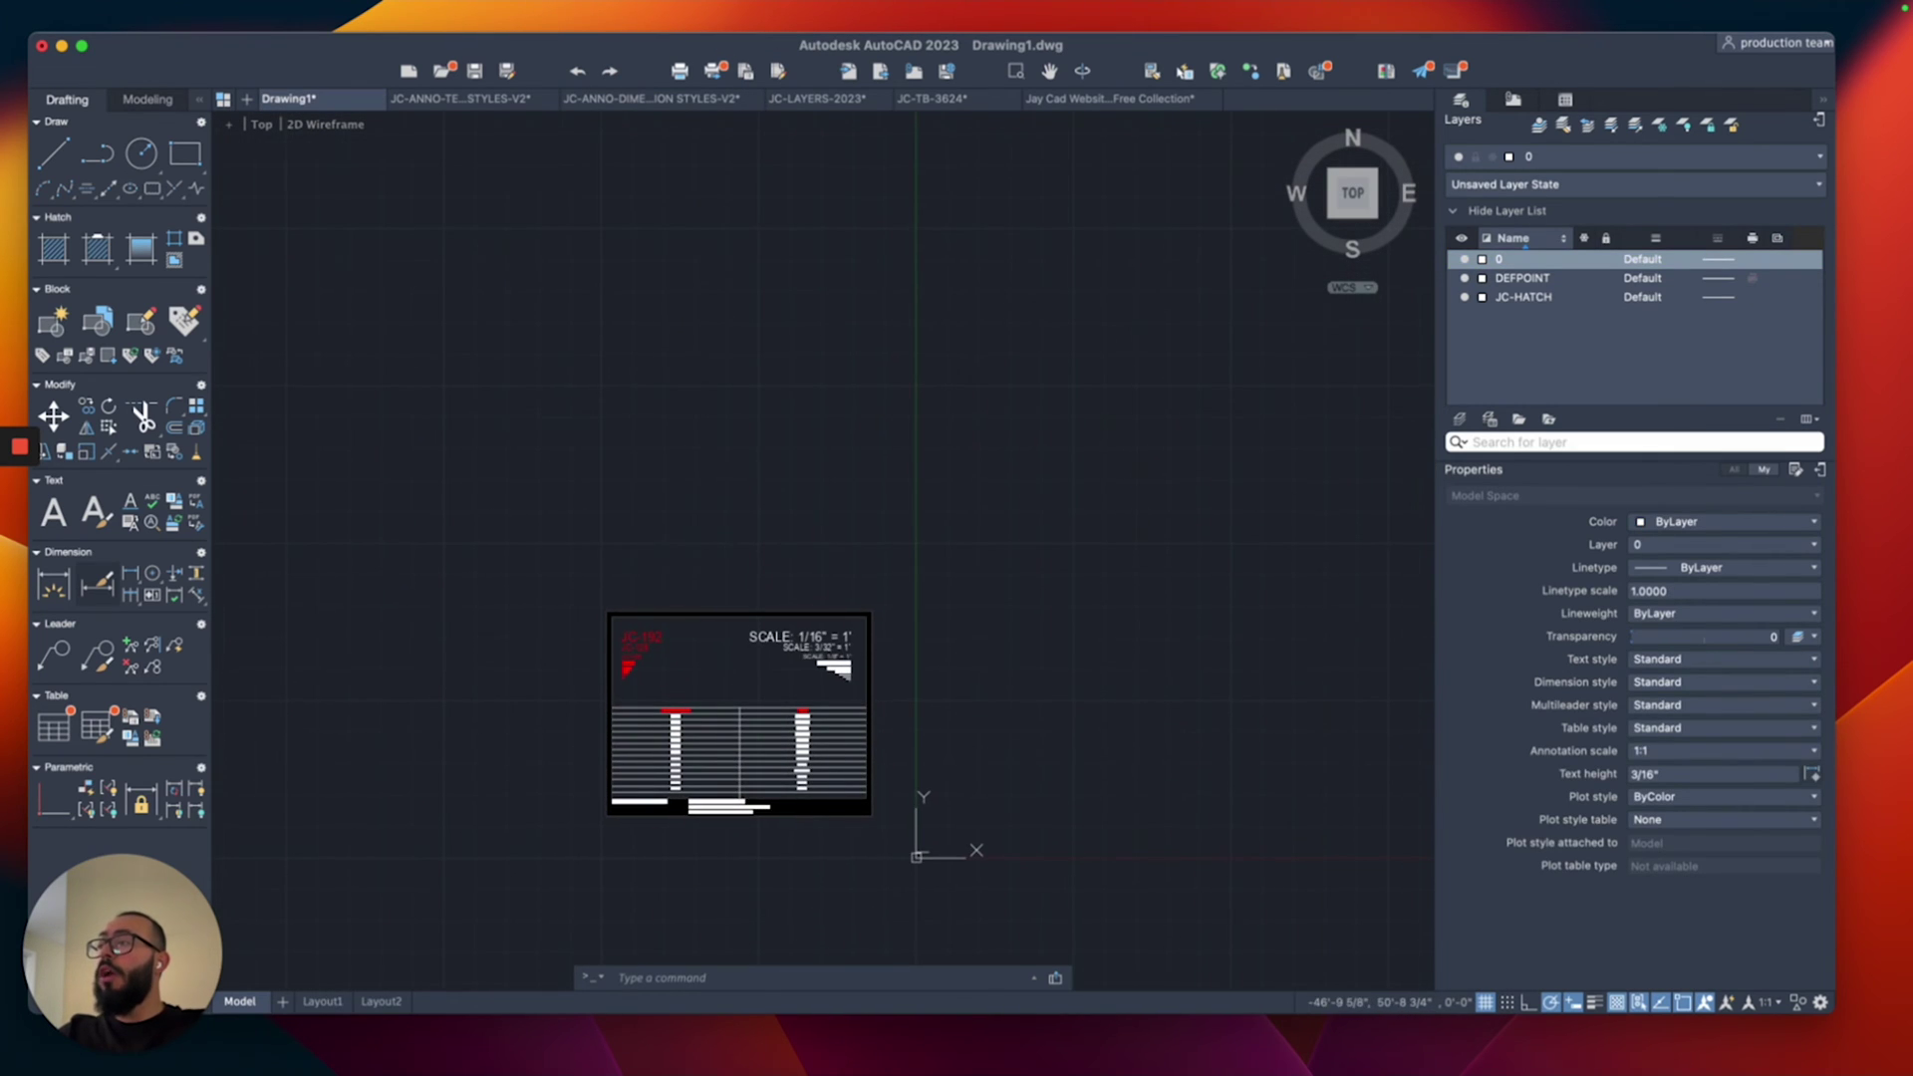
key("super+v")
left_click(657, 584)
scroll(875, 585, "up", 3)
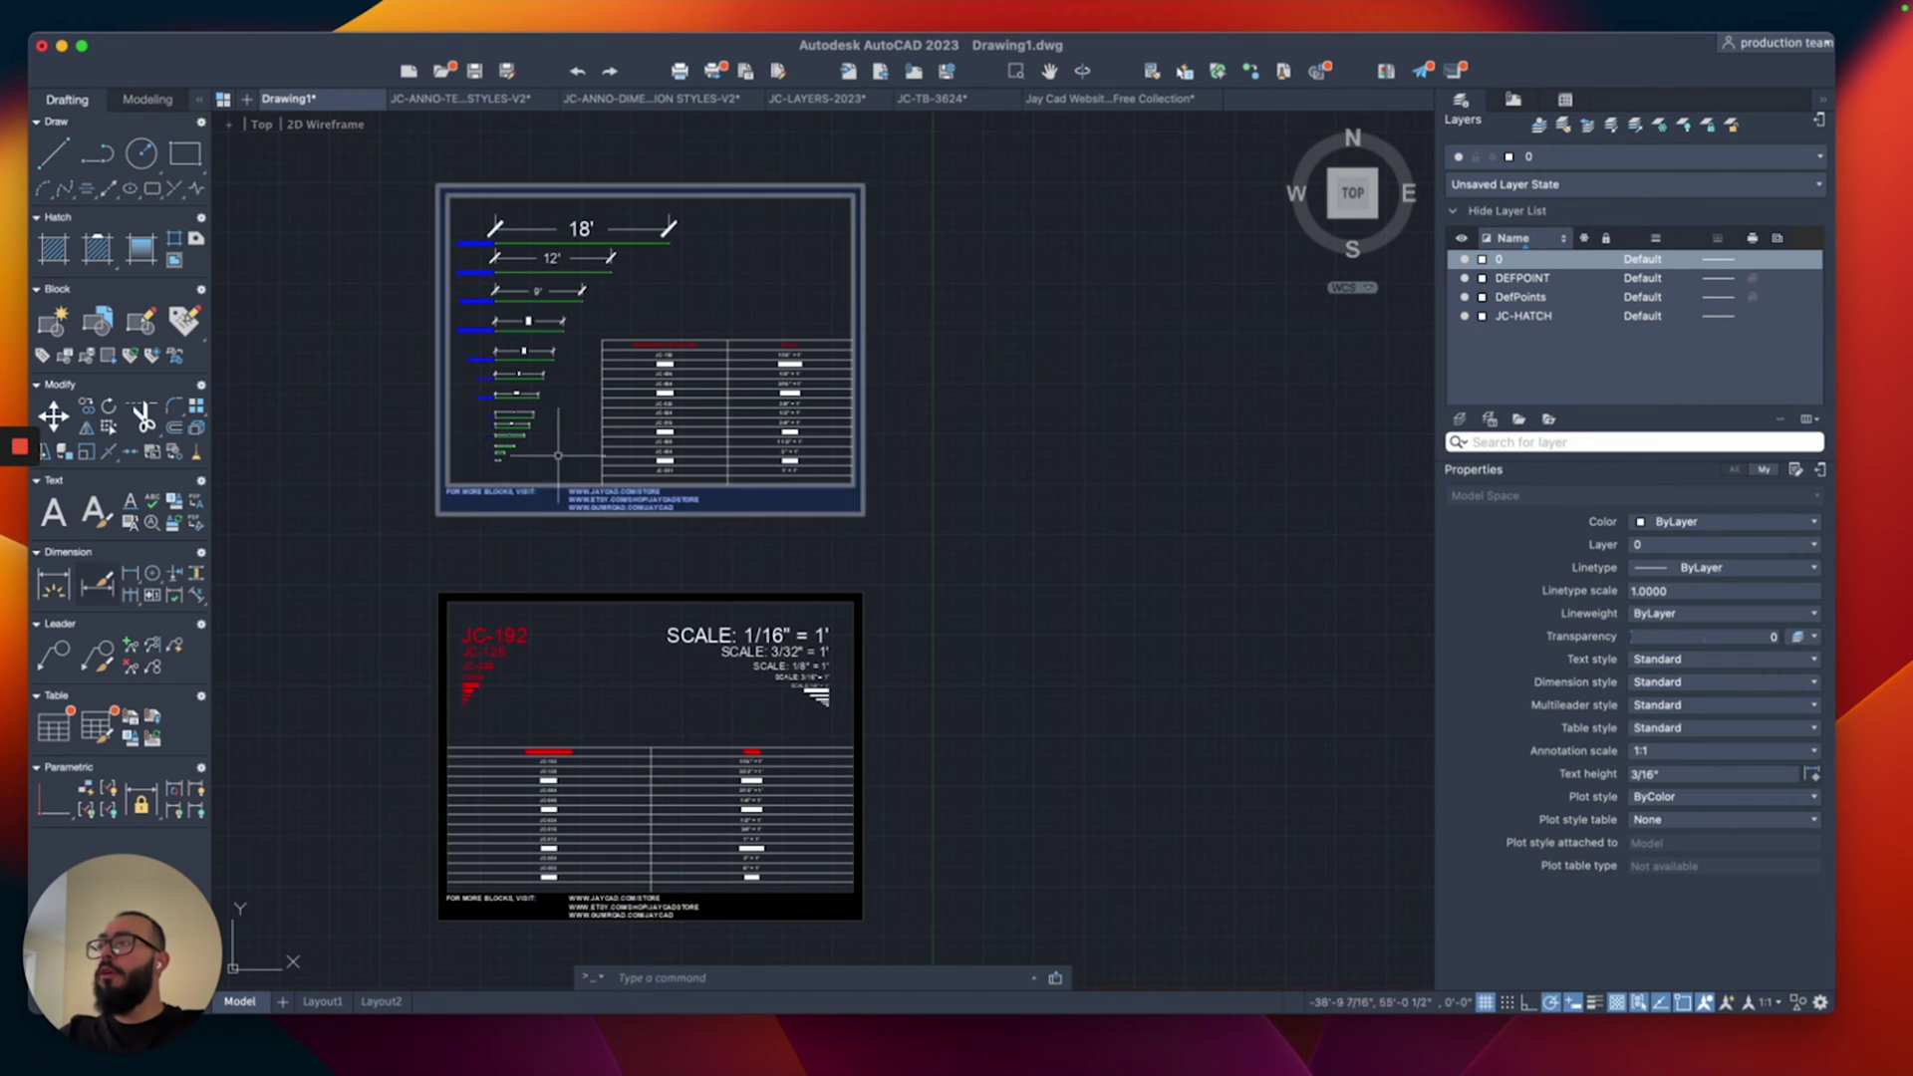
scroll(640, 299, "up", 3)
scroll(787, 419, "up", 3)
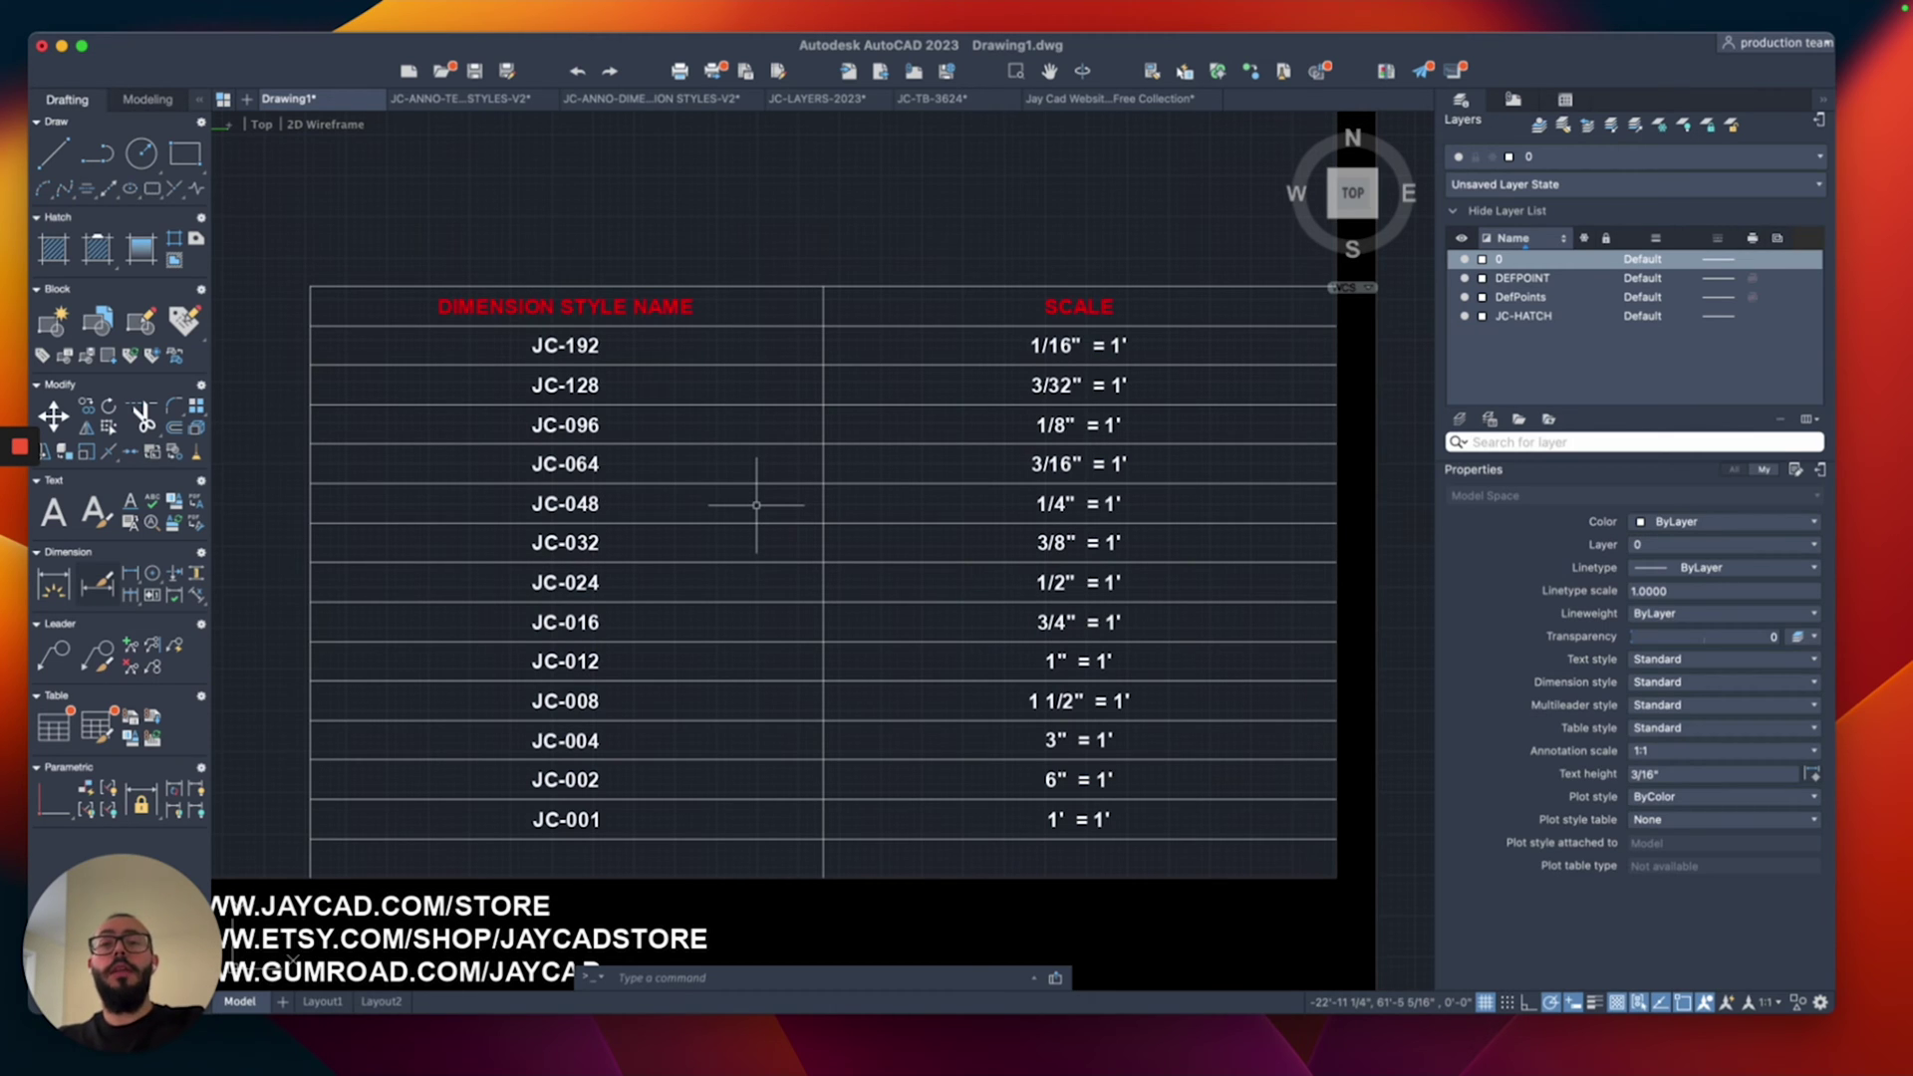
scroll(754, 505, "down", 5)
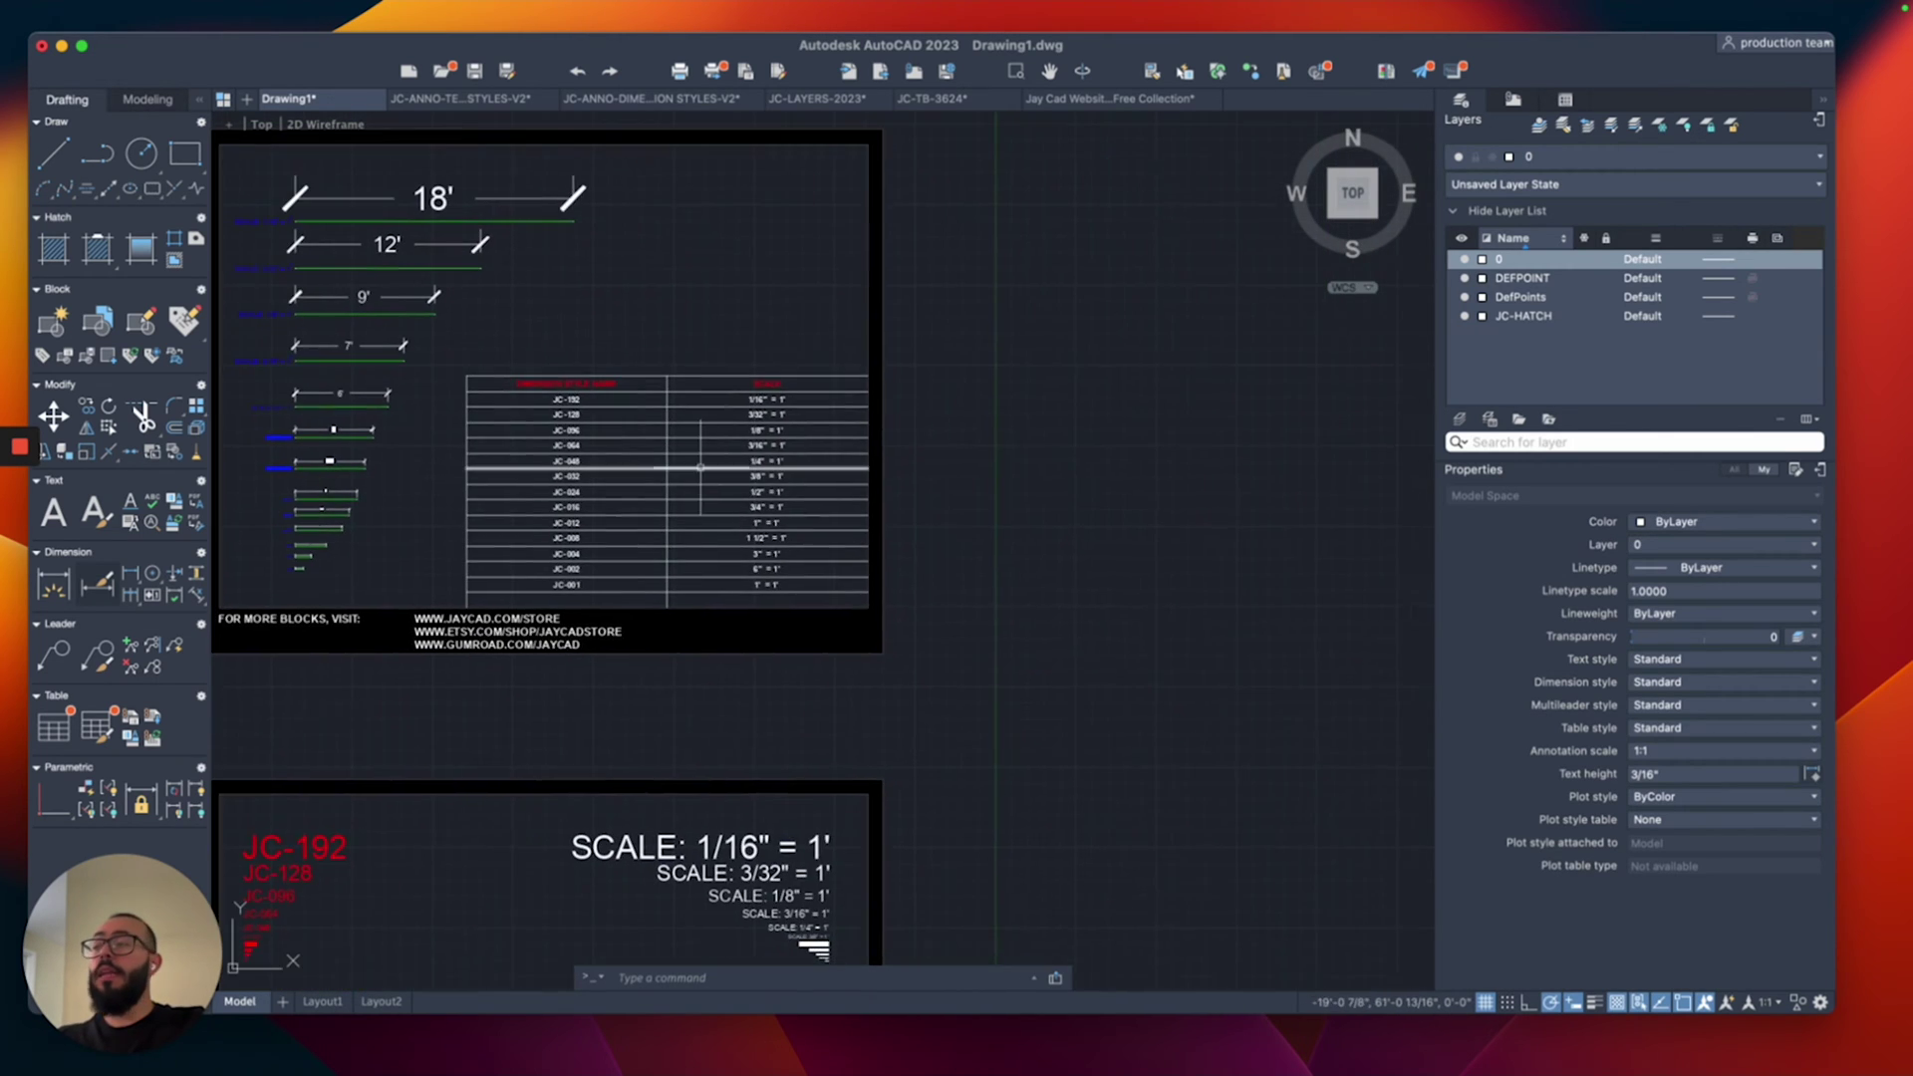
scroll(864, 565, "down", 5)
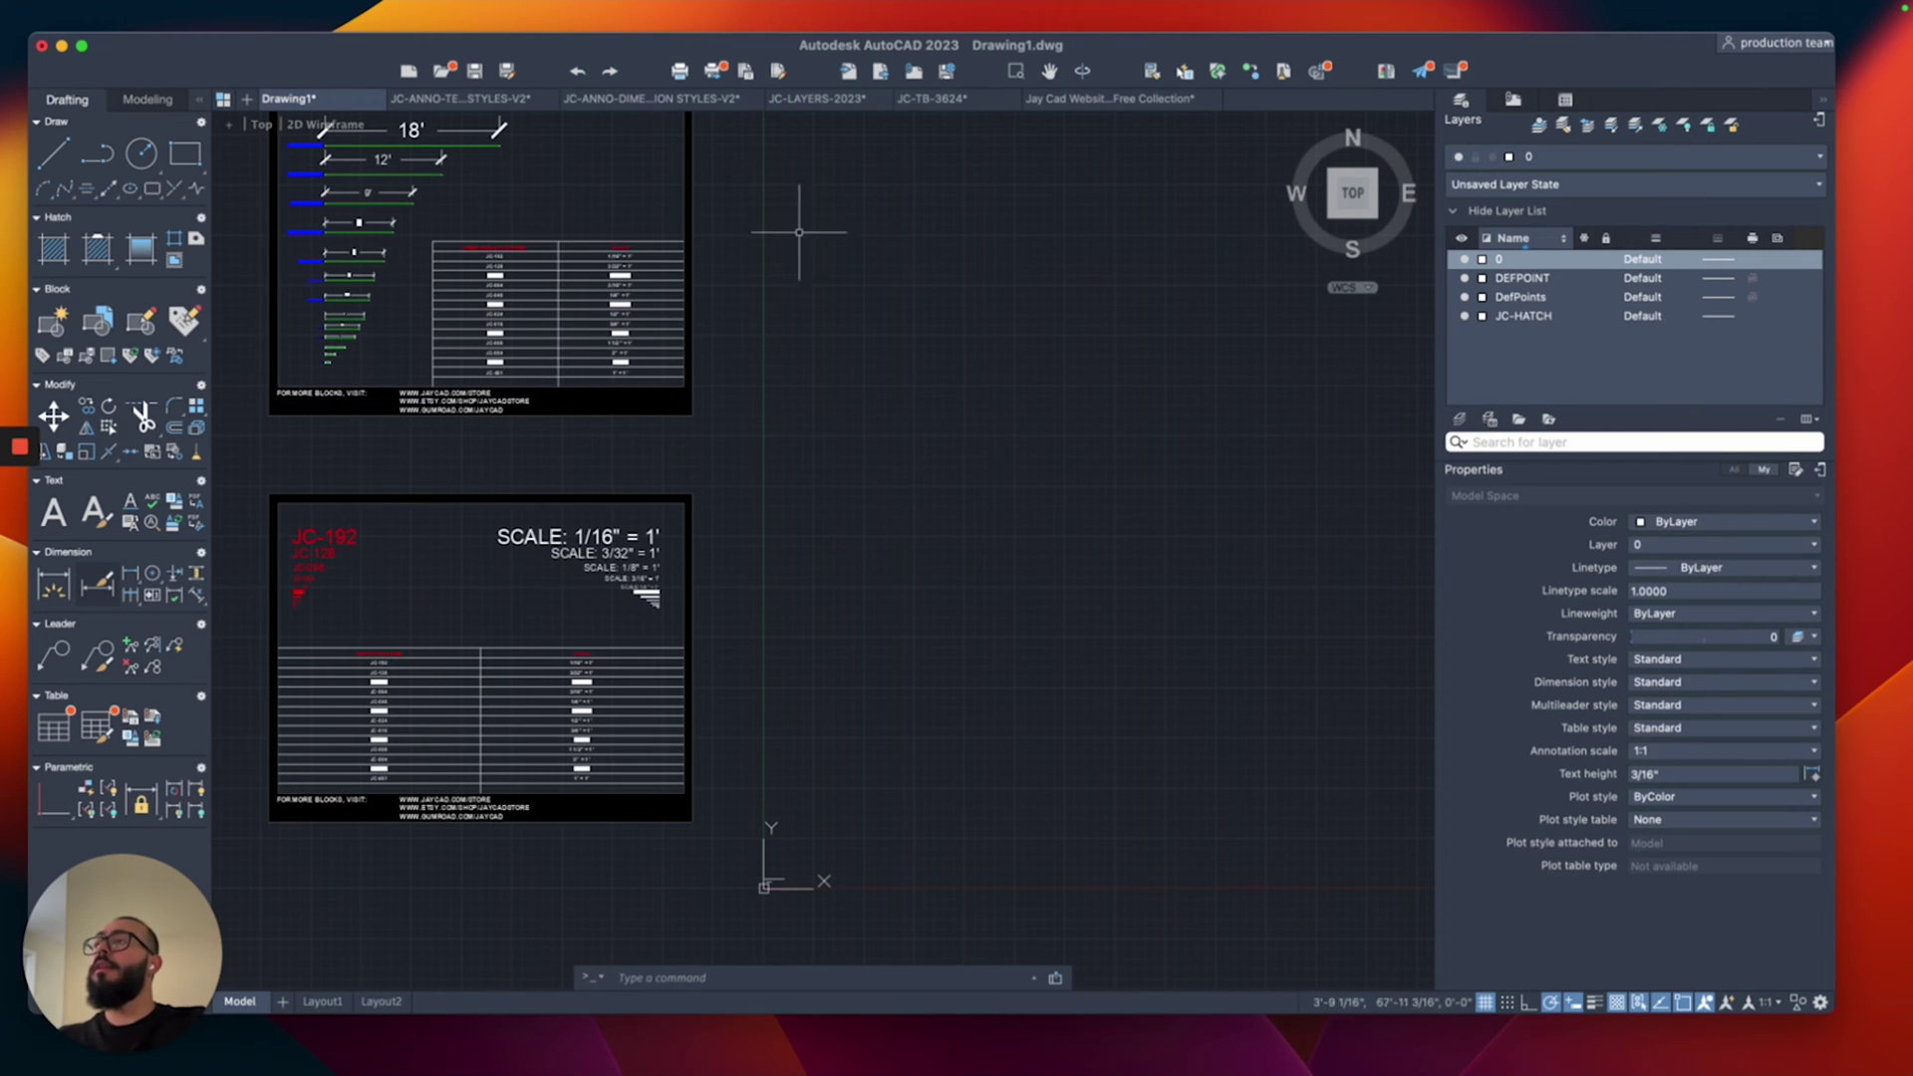
Step: Copy the entire layer chart with its sample lines from JC-LAYERS-2023 and return to Drawing1
left_click(817, 99)
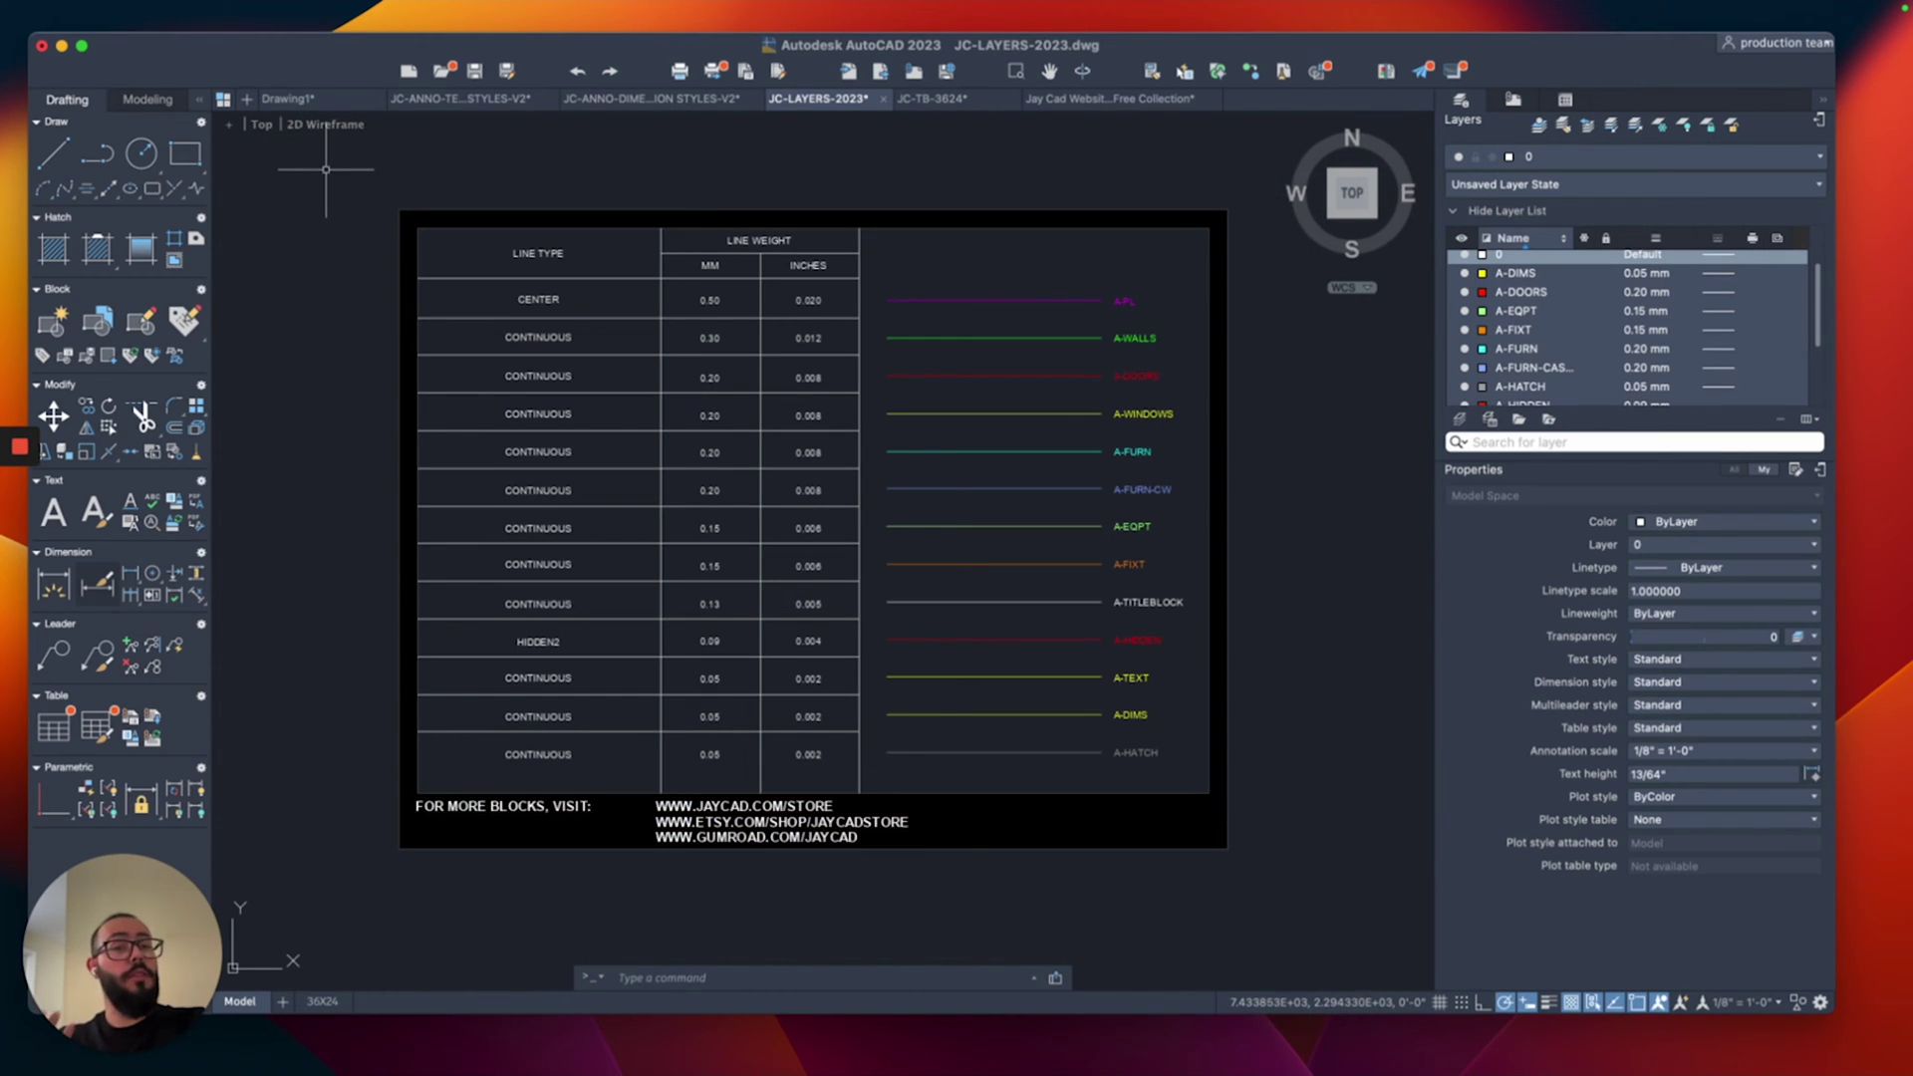
left_click_drag(326, 169, 1306, 894)
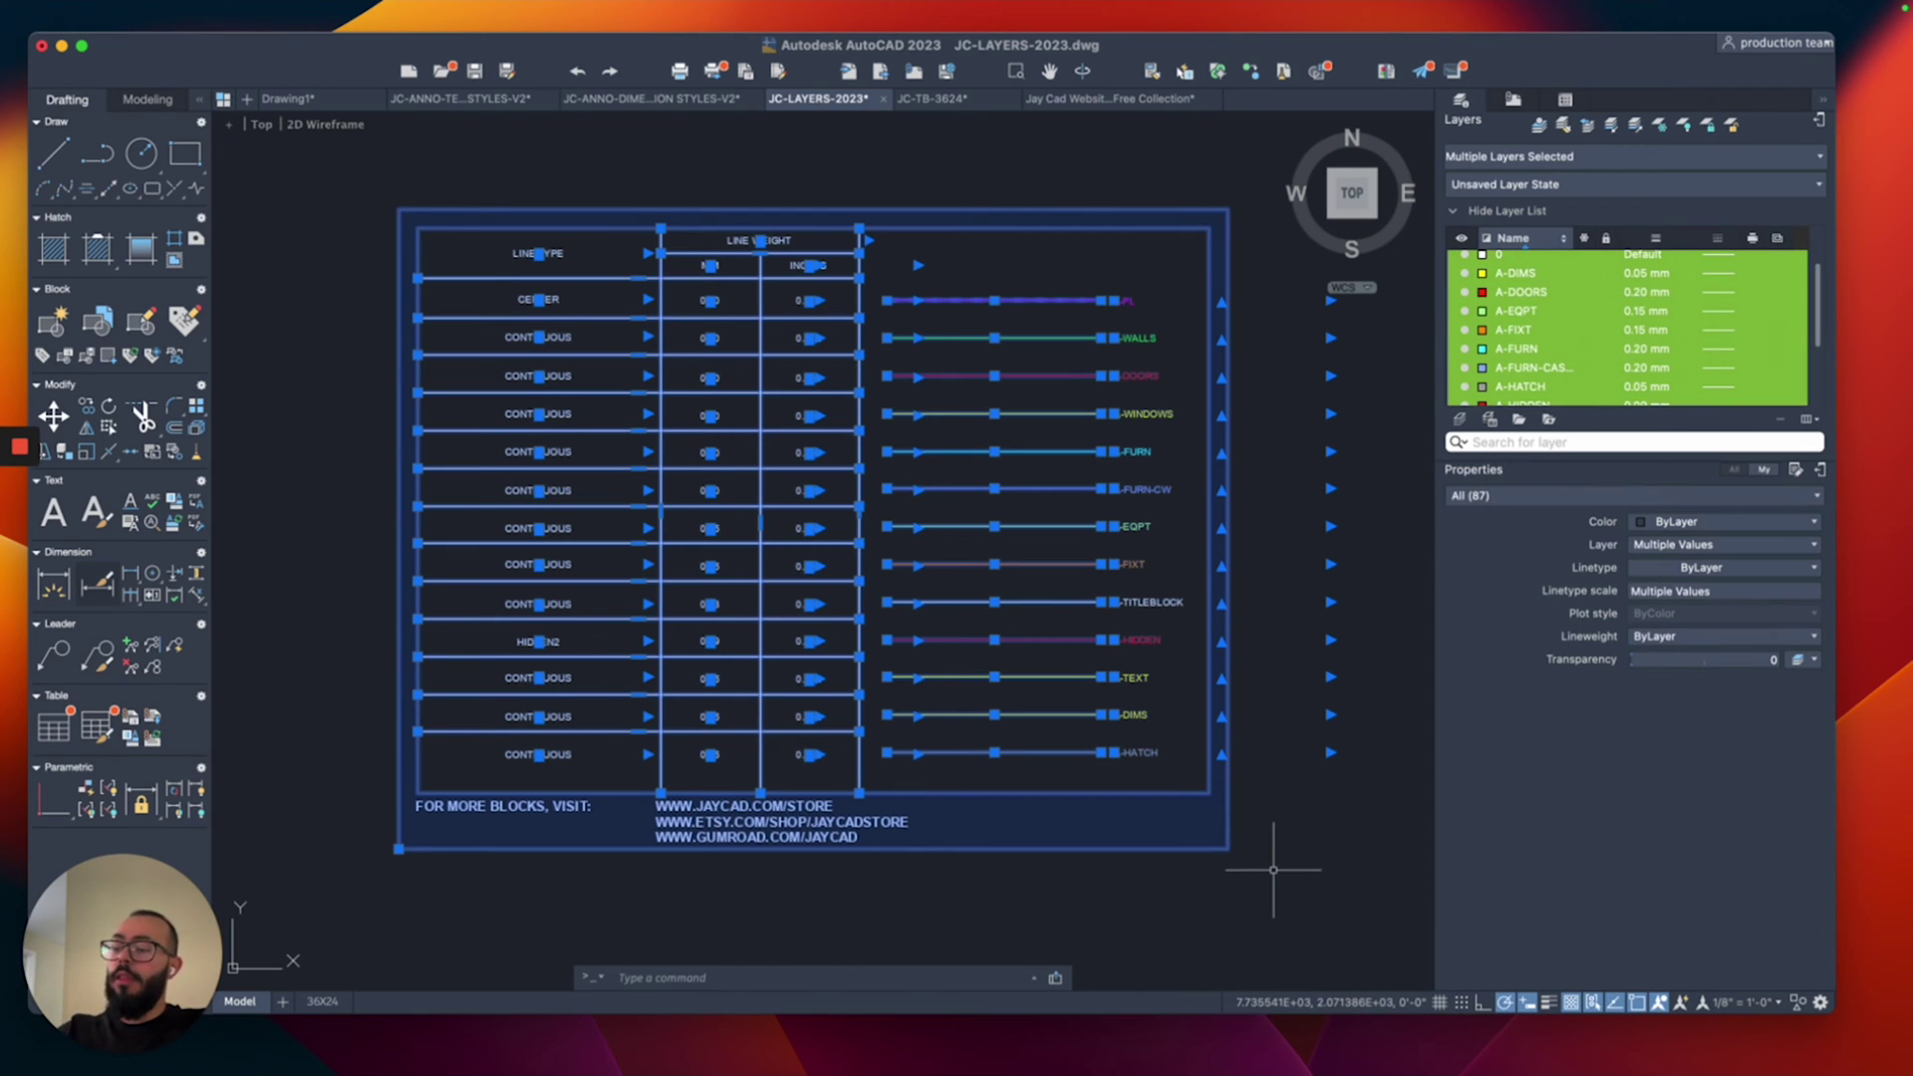
left_click(289, 98)
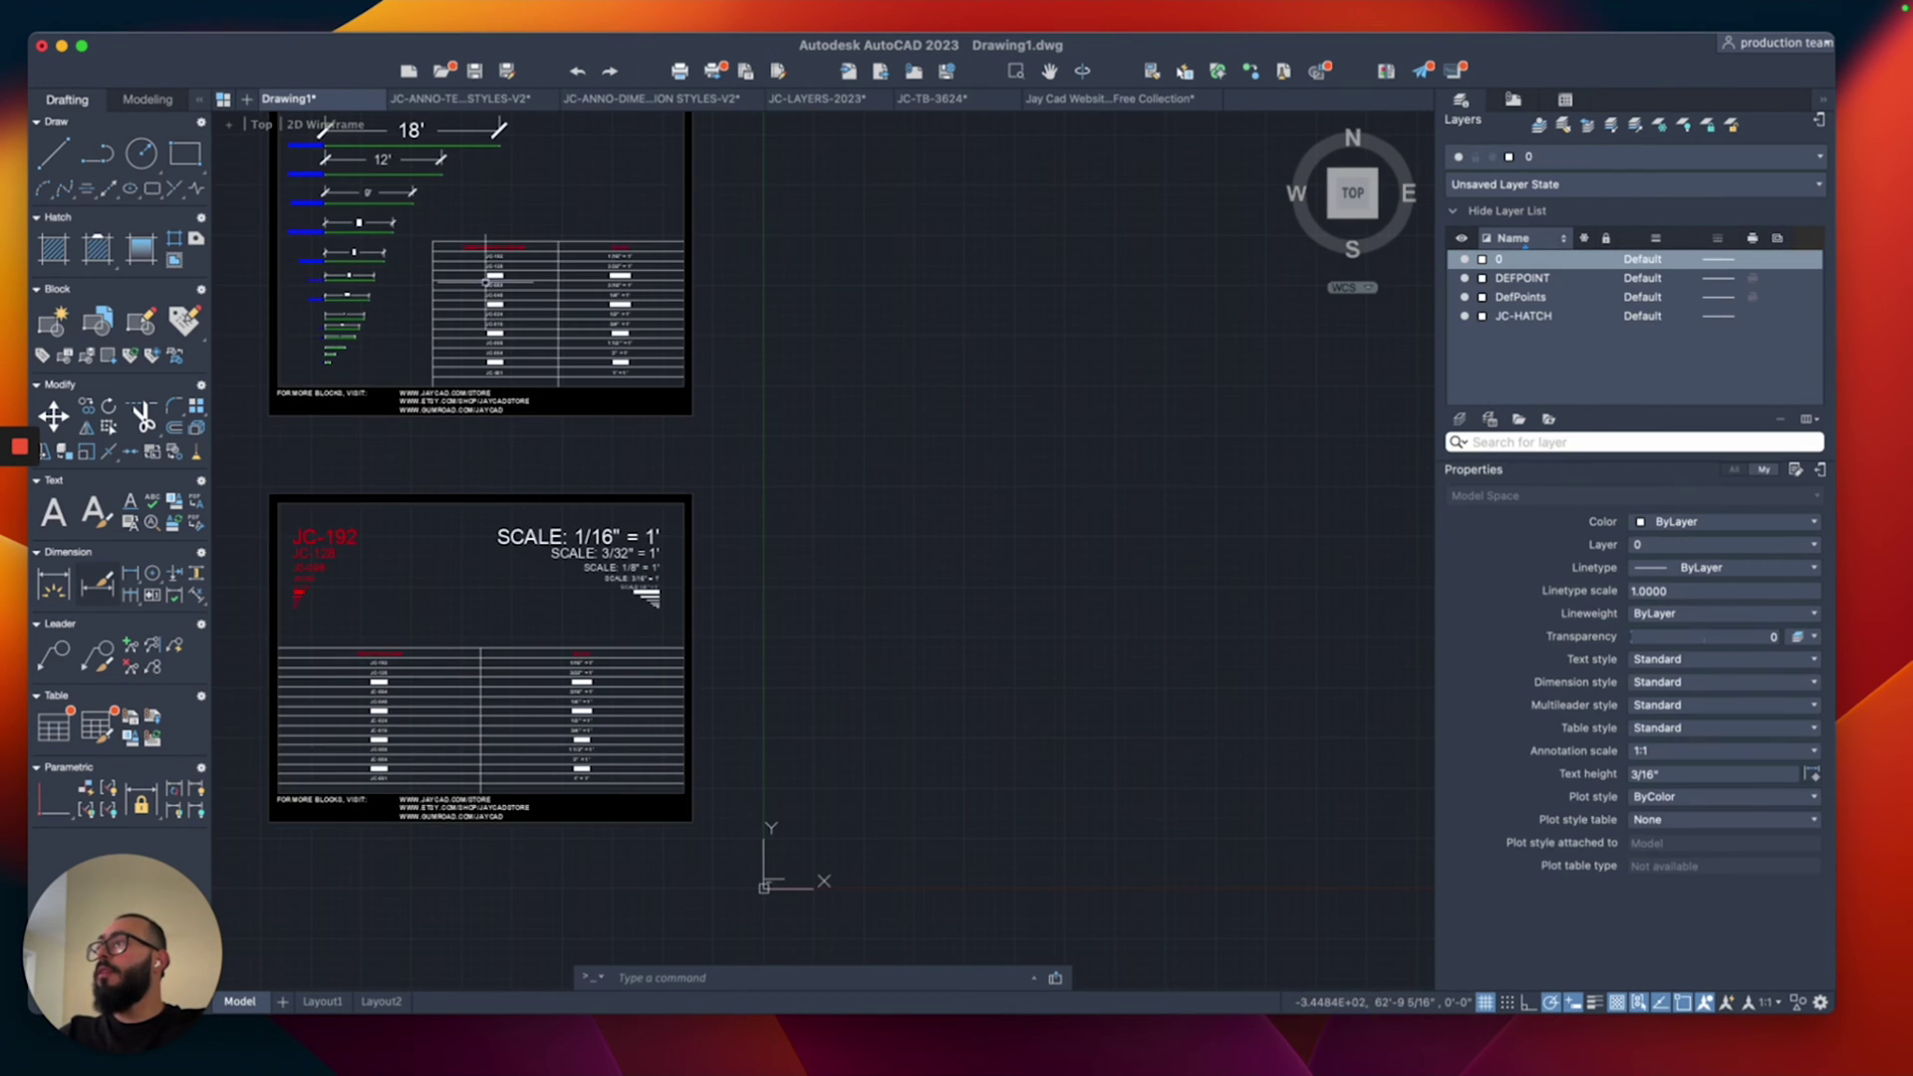
Step: Paste the layer chart into Drawing1 directly above the dimension style chart
scroll(730, 453, "down", 5)
middle_click_drag(731, 454, 953, 552)
key("super+v")
scroll(715, 390, "up", 4)
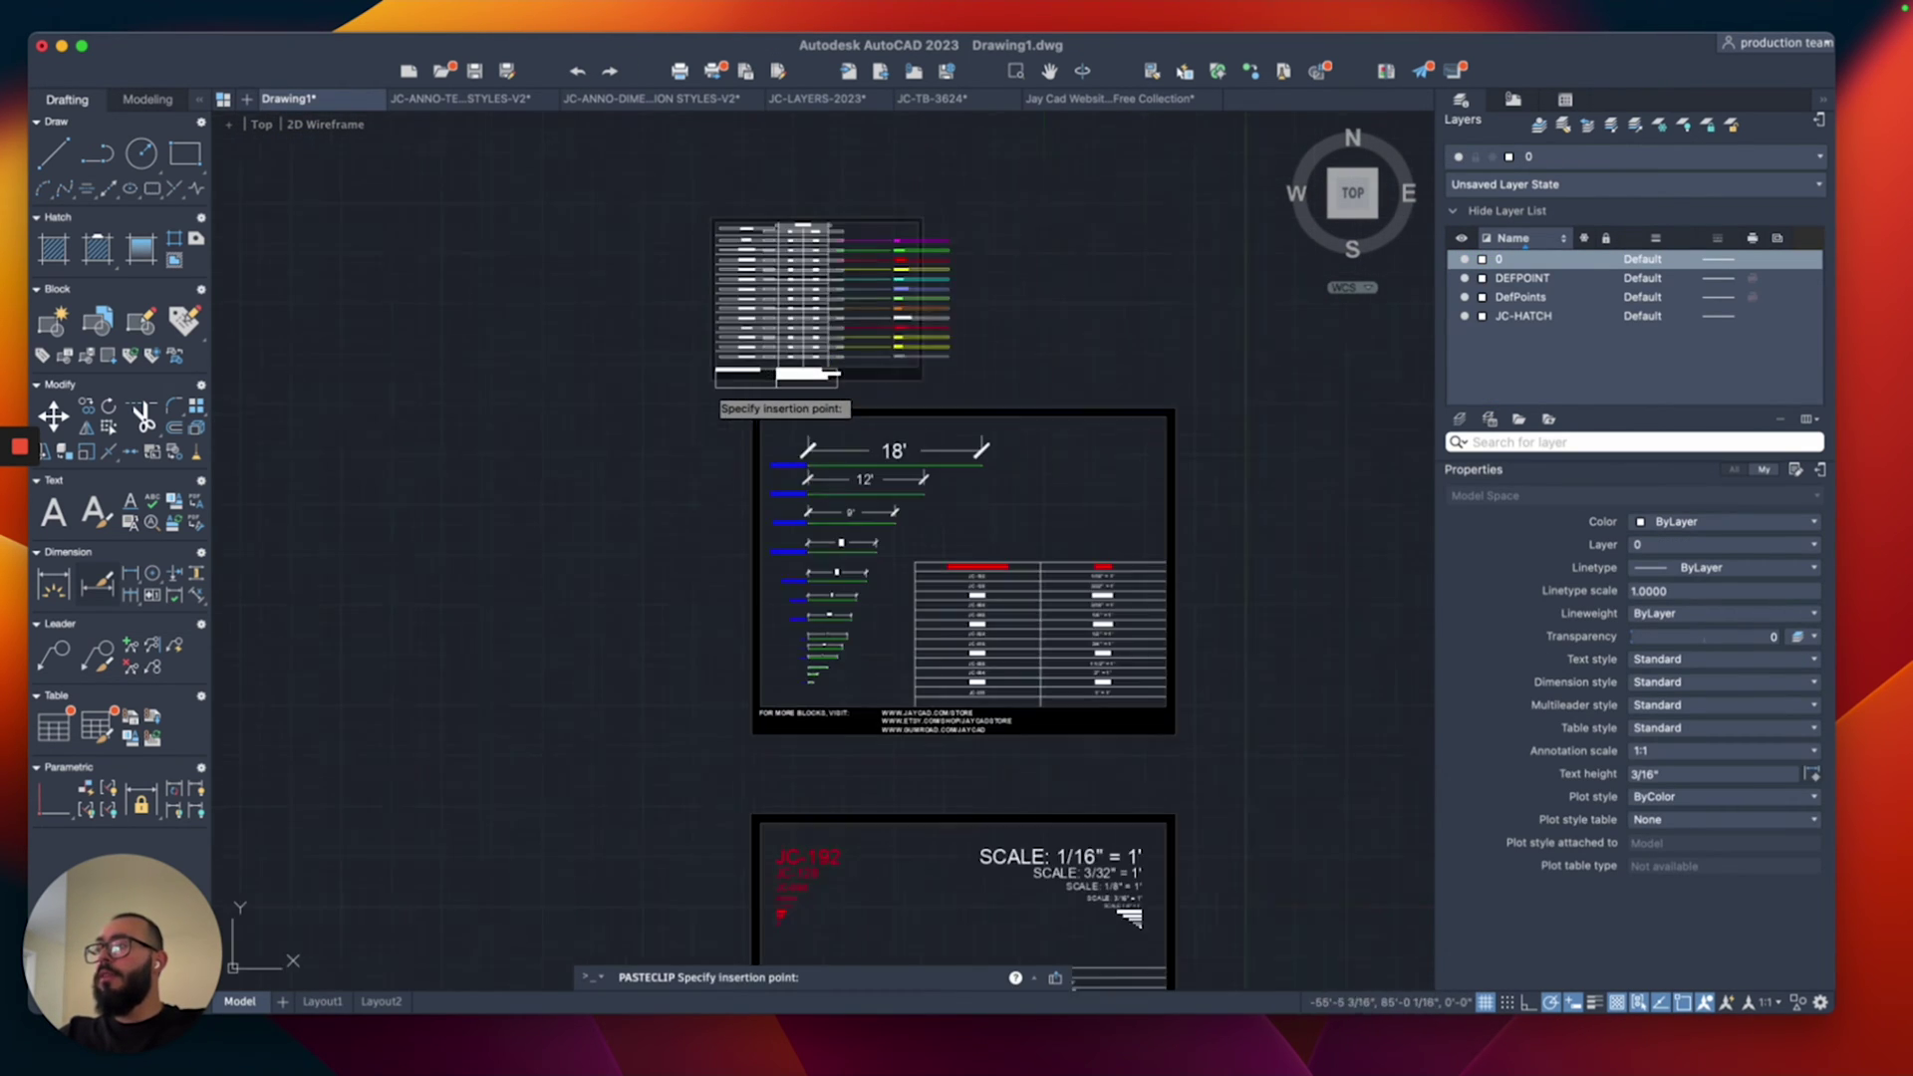
left_click(755, 357)
scroll(686, 406, "down", 5)
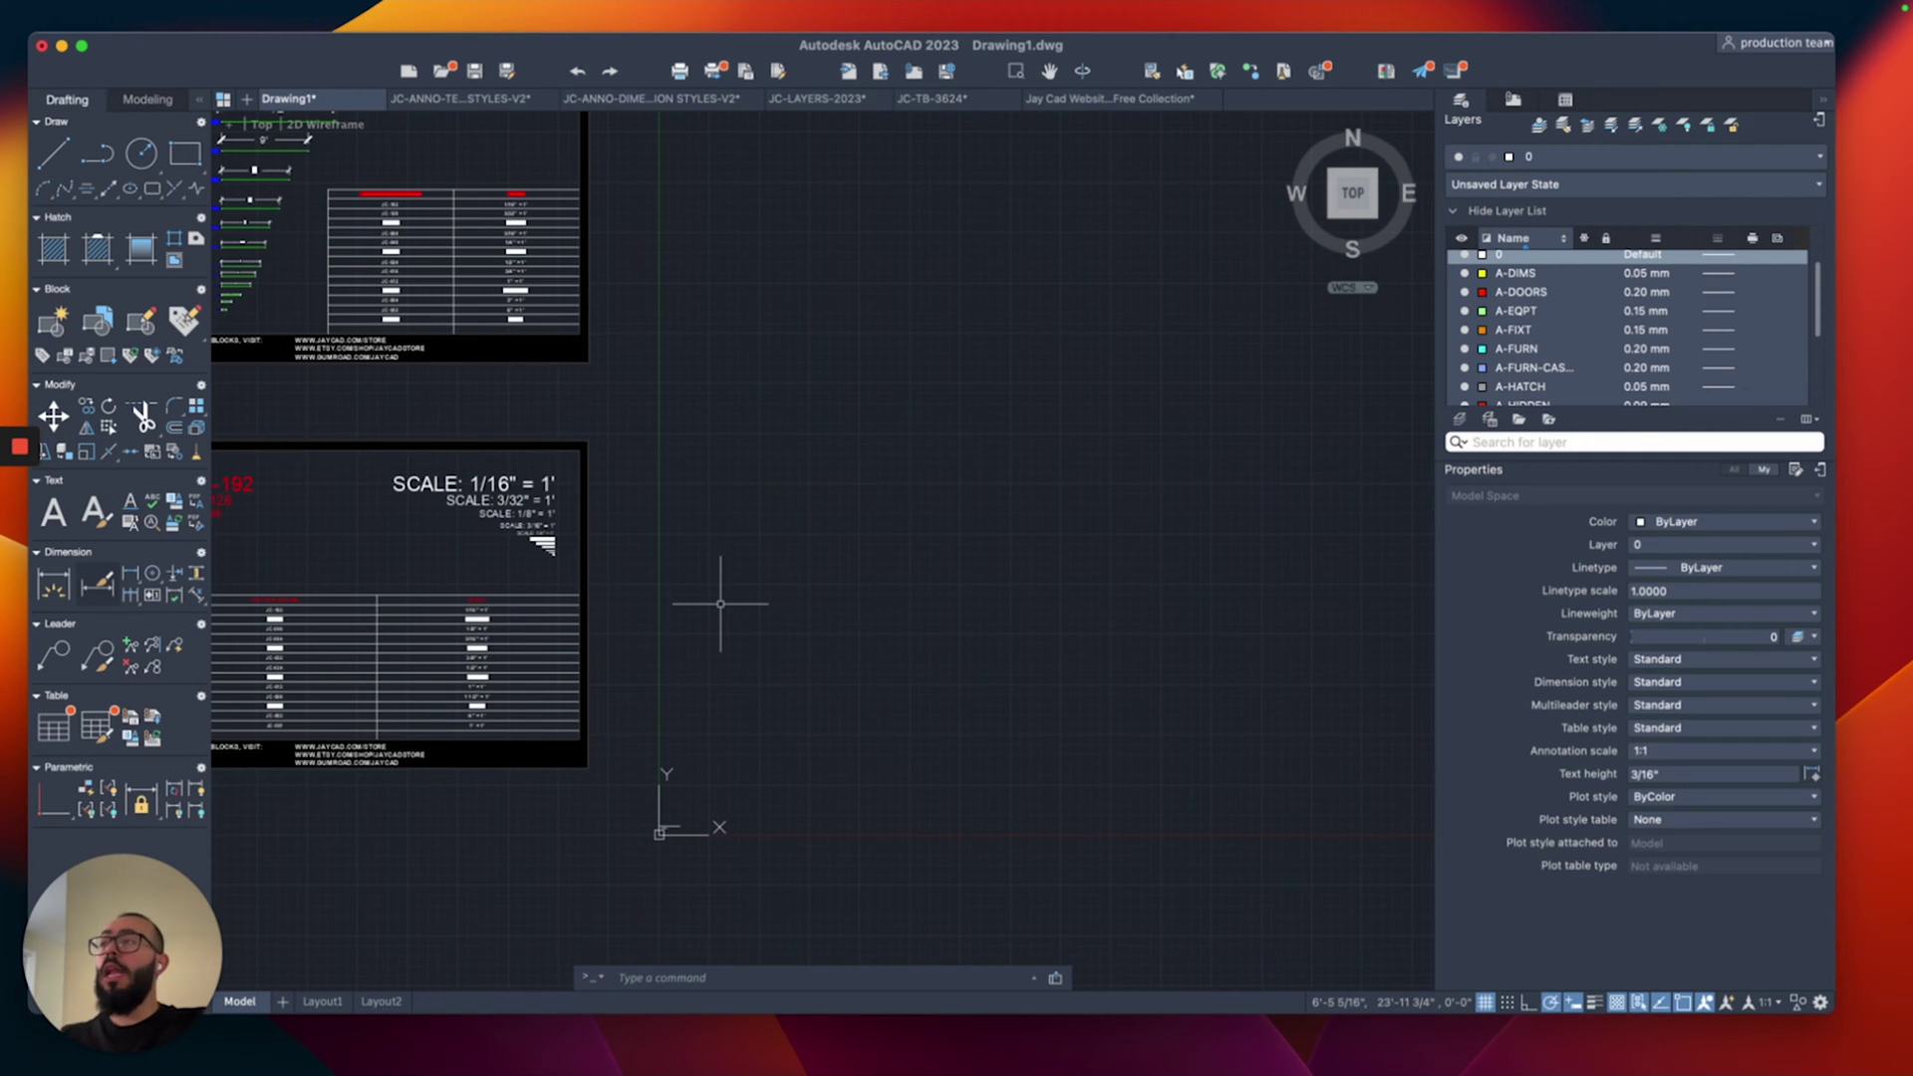
Step: Examine the title block in the JC-TB-3624 drawing, including its scope of work, project address and sheet fields
left_click(933, 99)
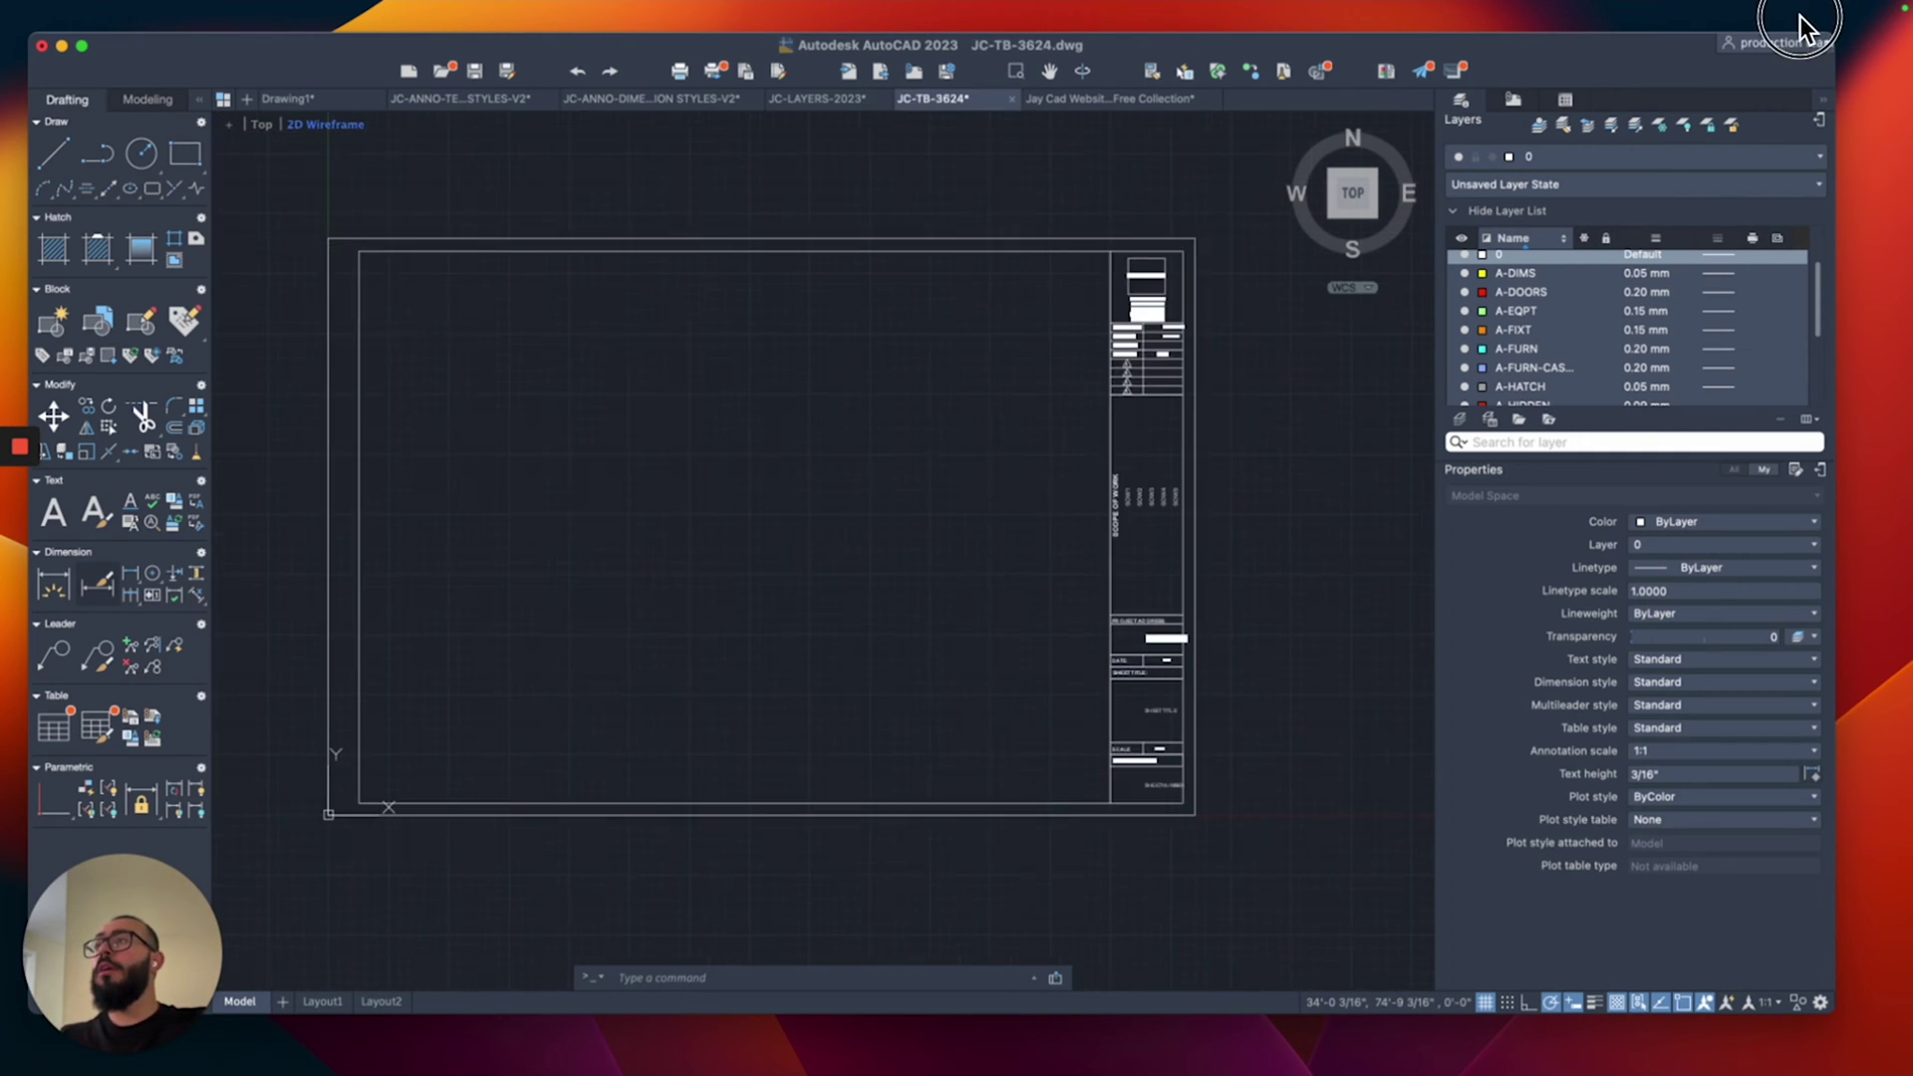
left_click(862, 404)
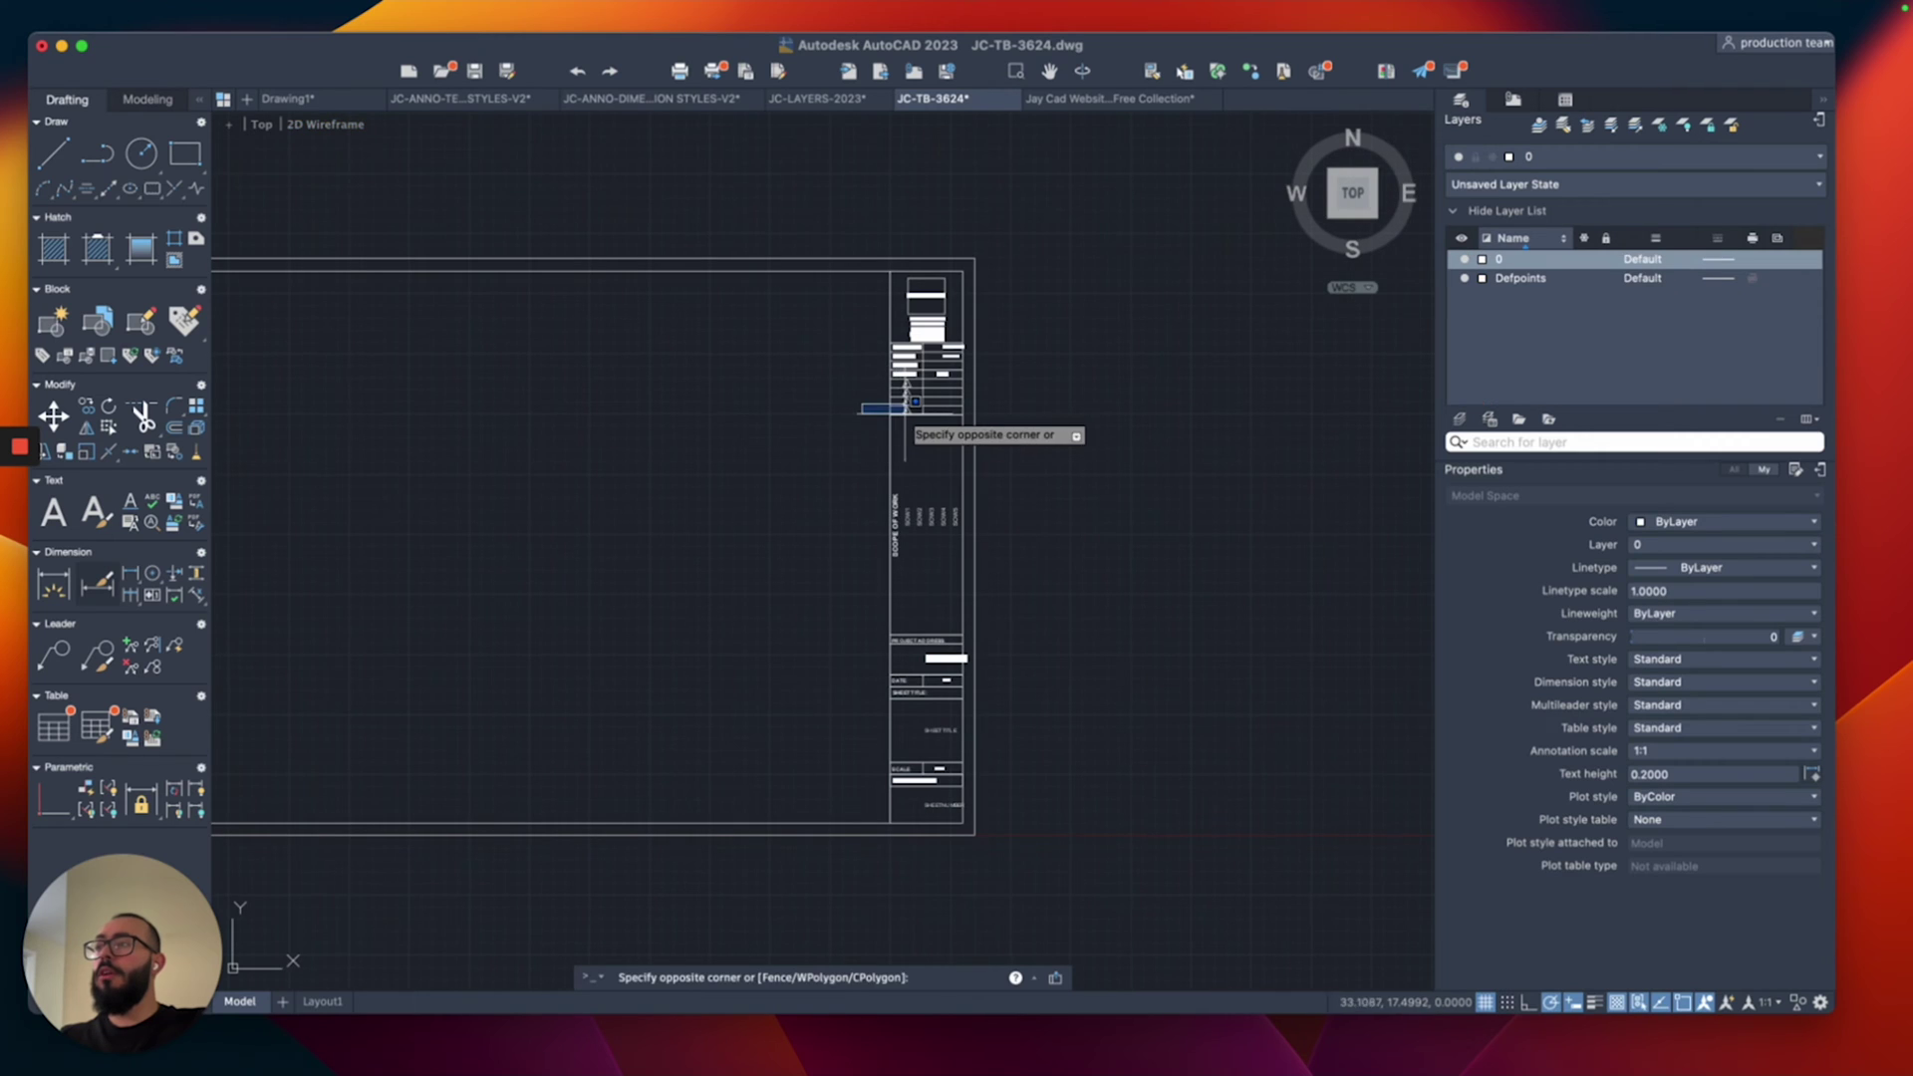
left_click(904, 411)
scroll(907, 503, "up", 4)
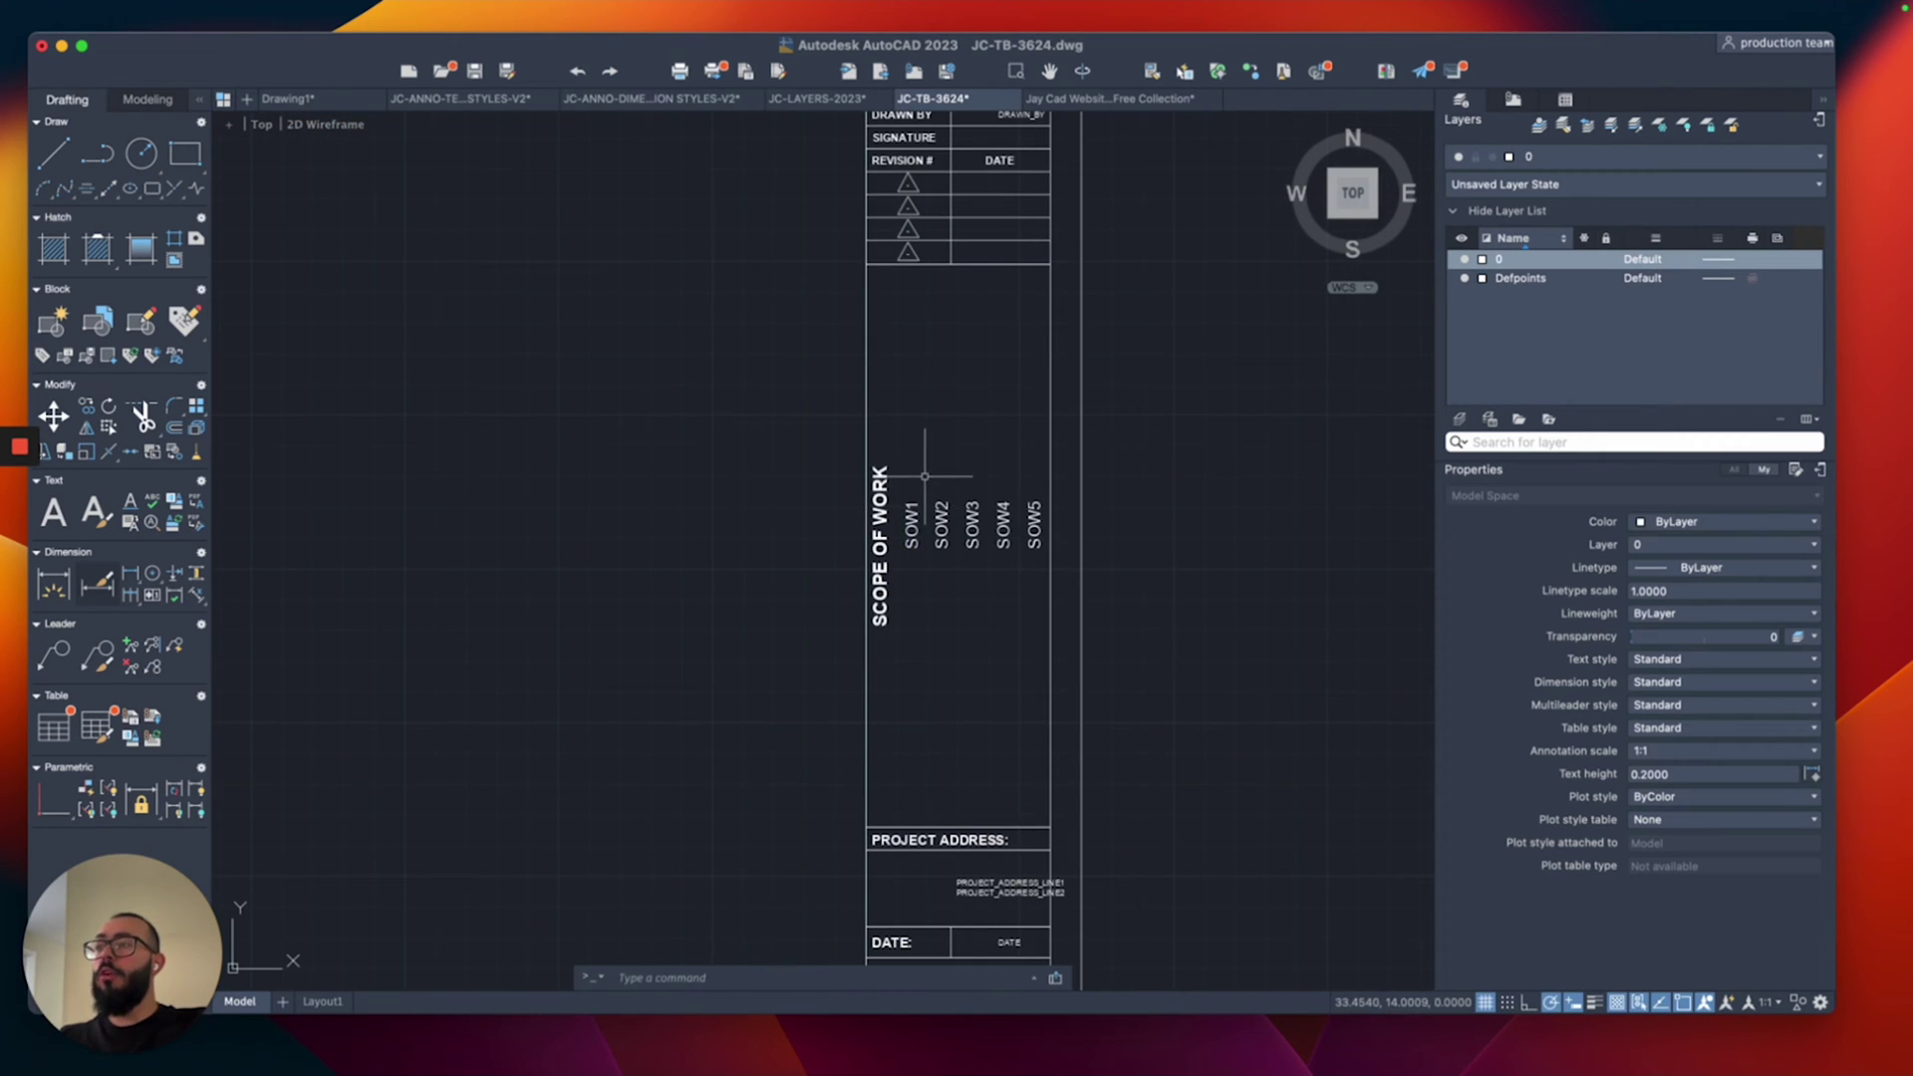
scroll(902, 638, "down", 5)
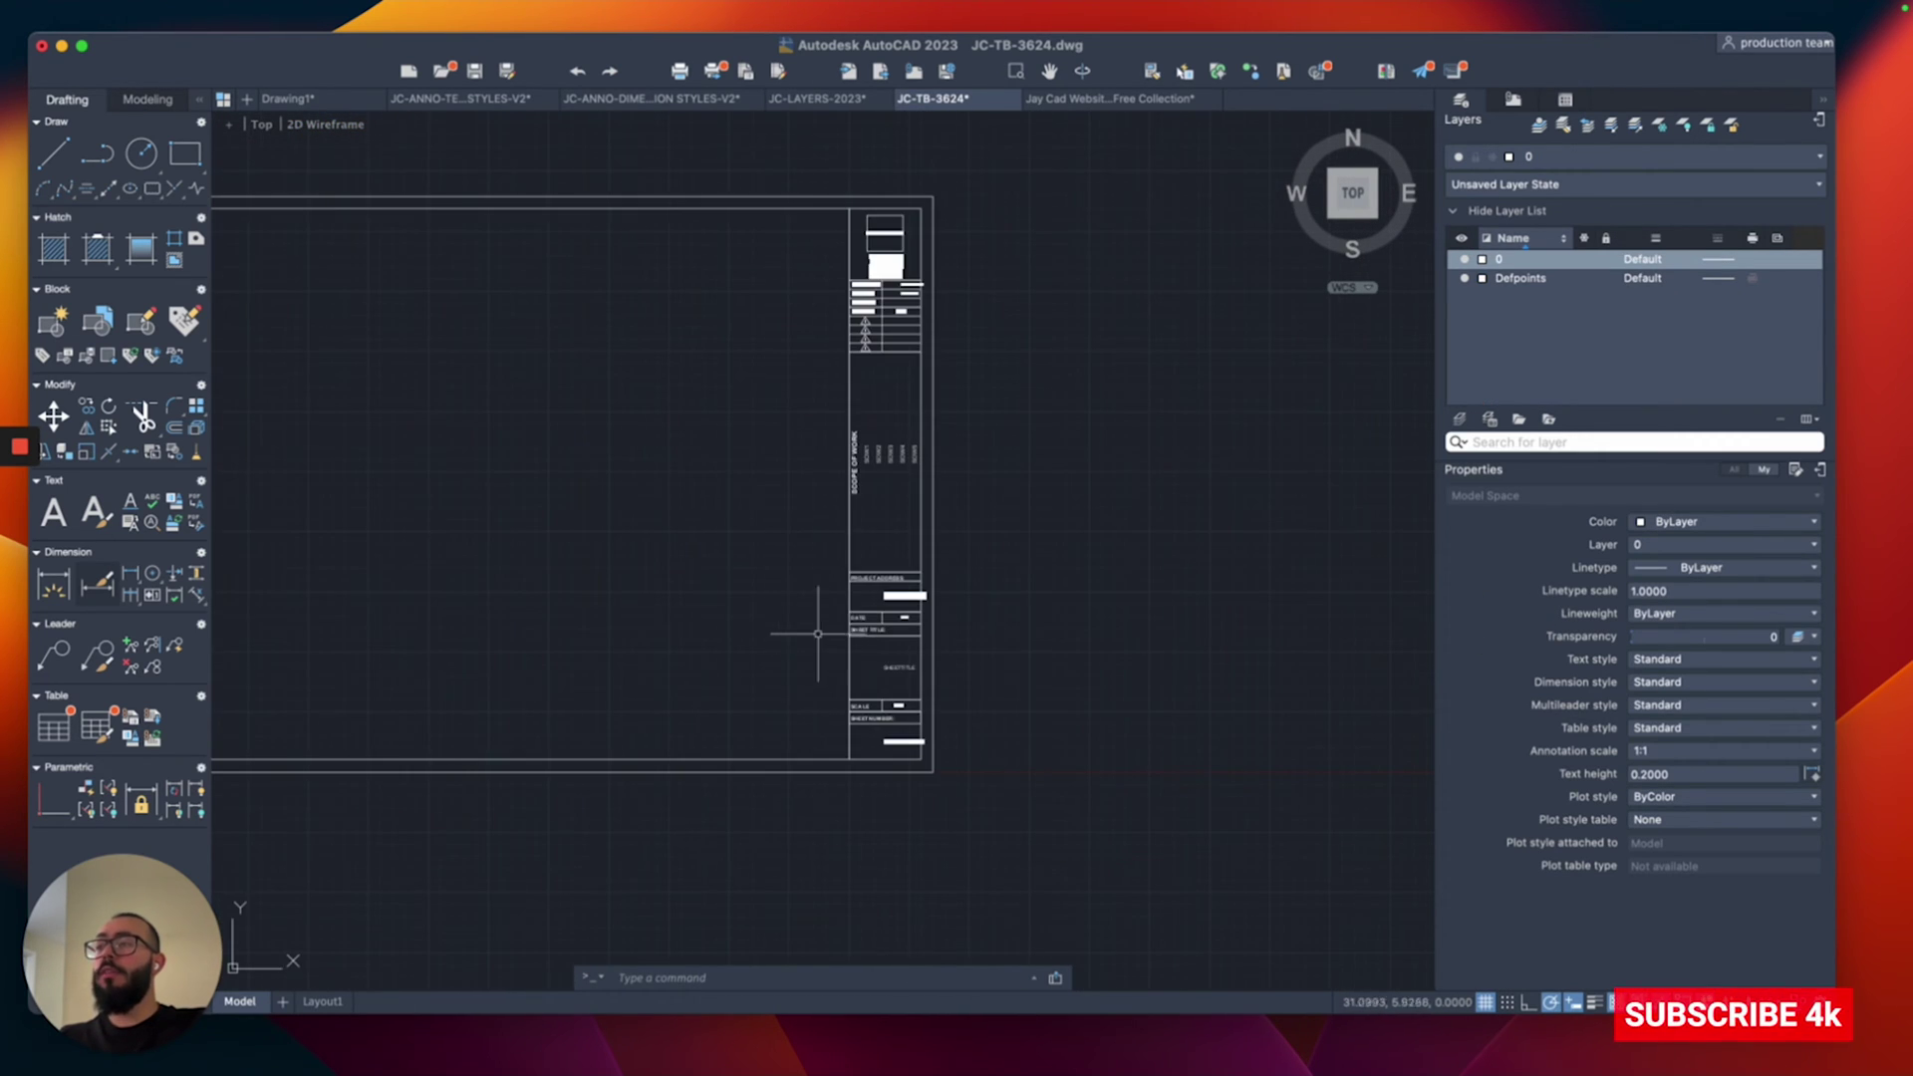
scroll(816, 632, "up", 3)
scroll(757, 618, "down", 3)
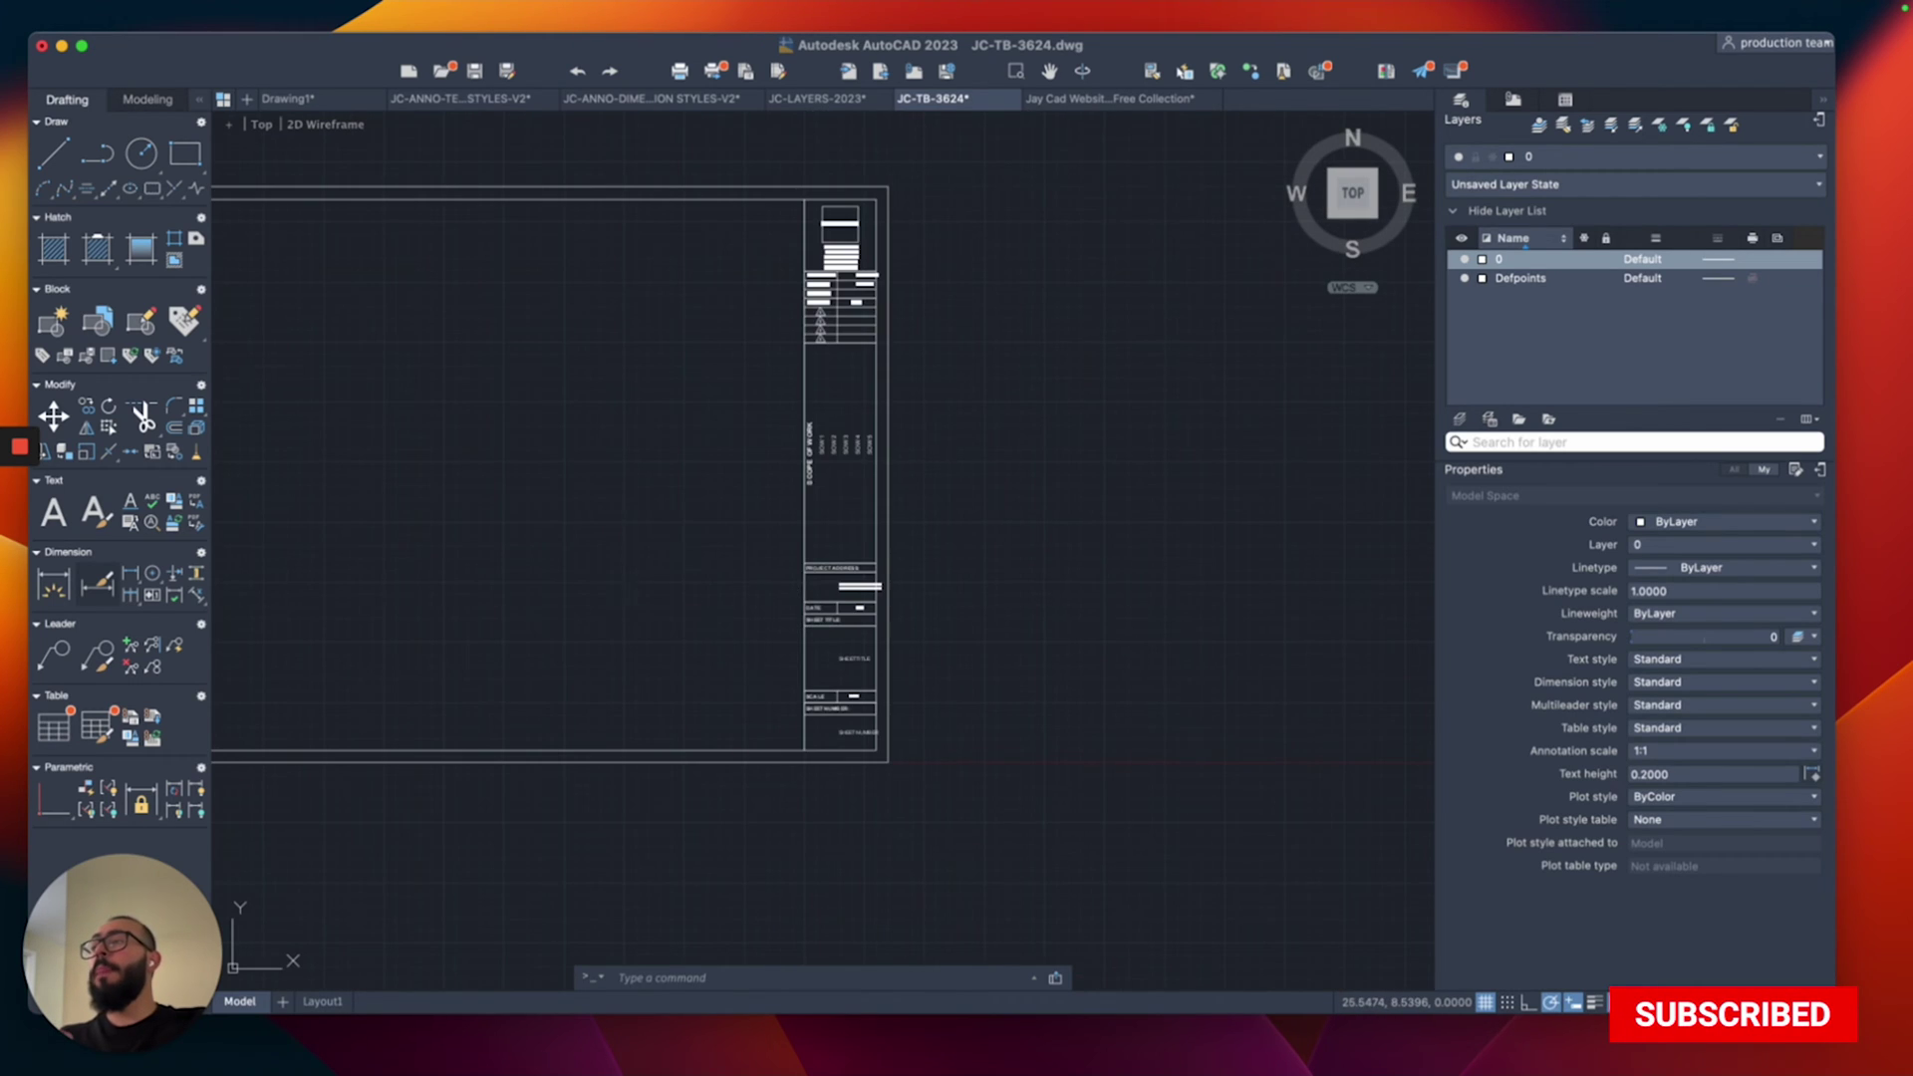
middle_click_drag(641, 557, 982, 585)
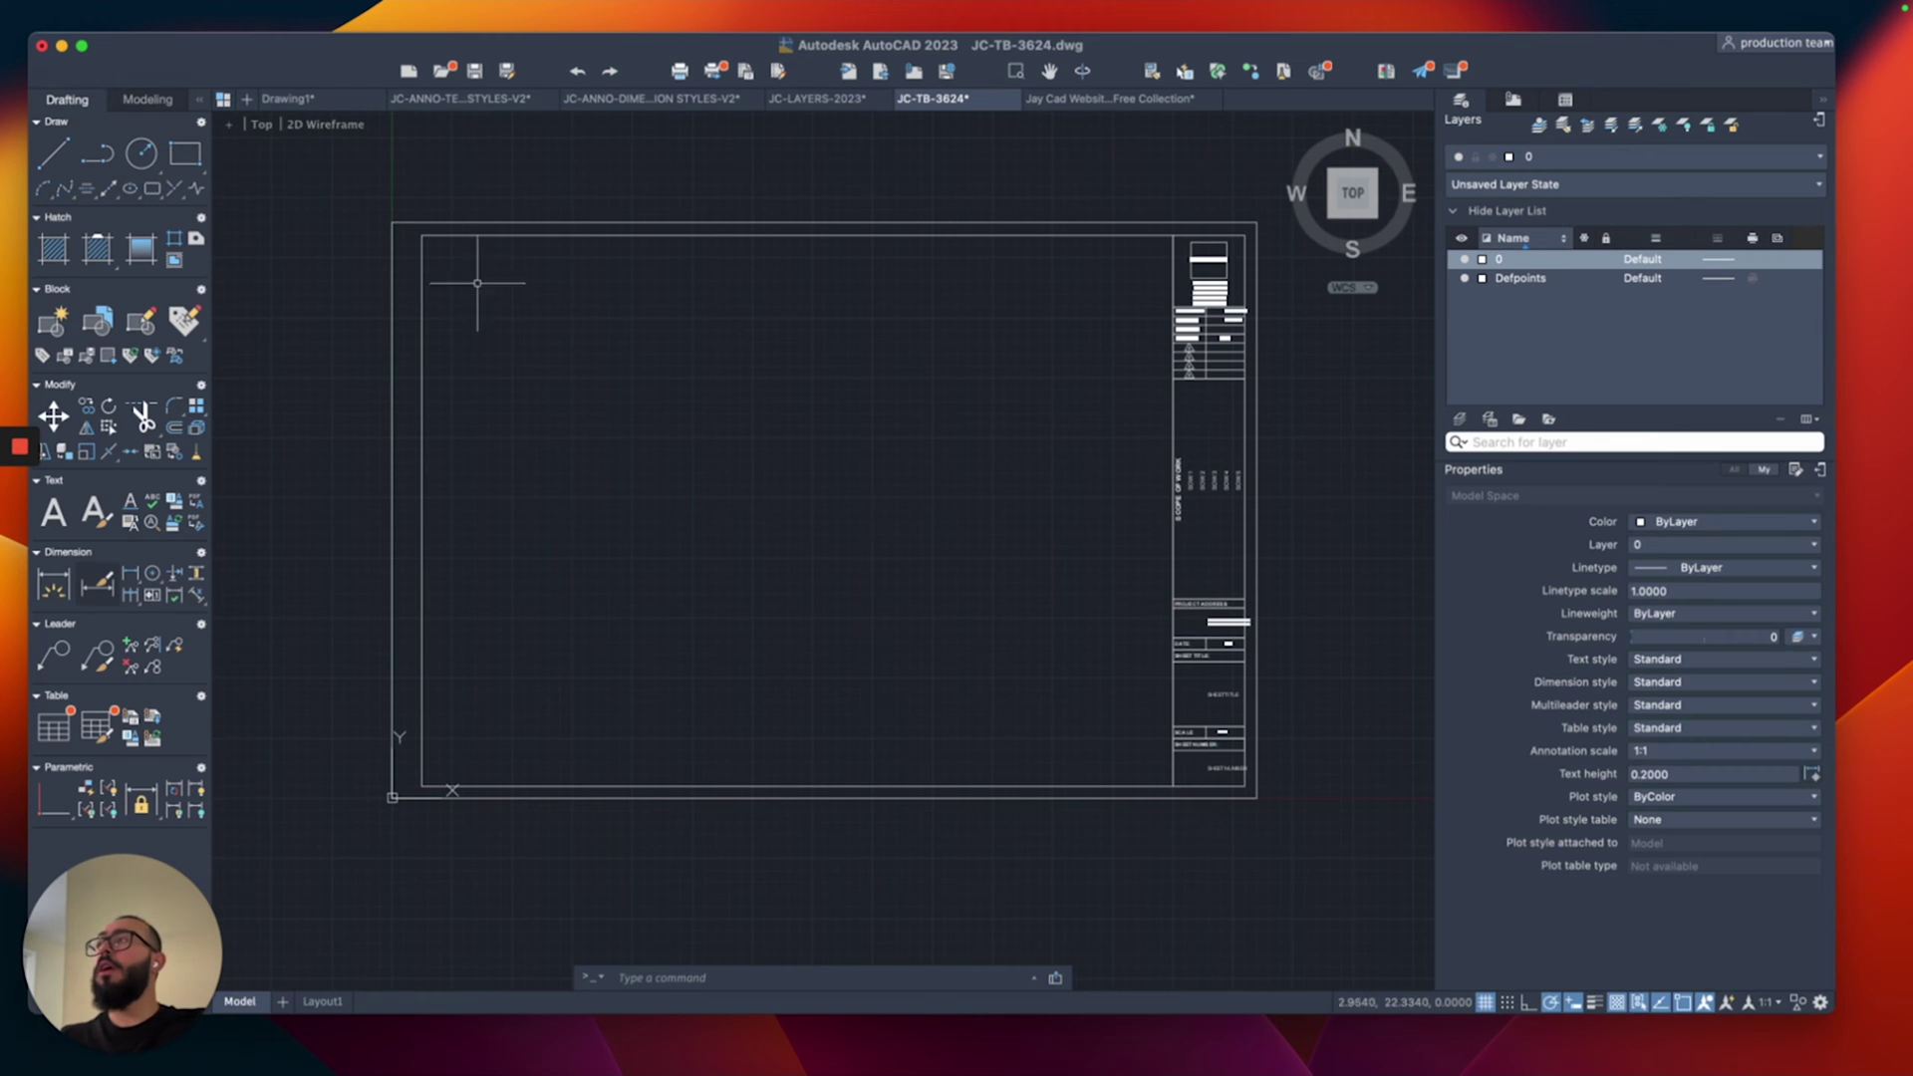
Step: Return to Drawing1 and load JC-TB-3624.dwg from the titleblock folder as the source for inserting blocks
key("ctrl+tab")
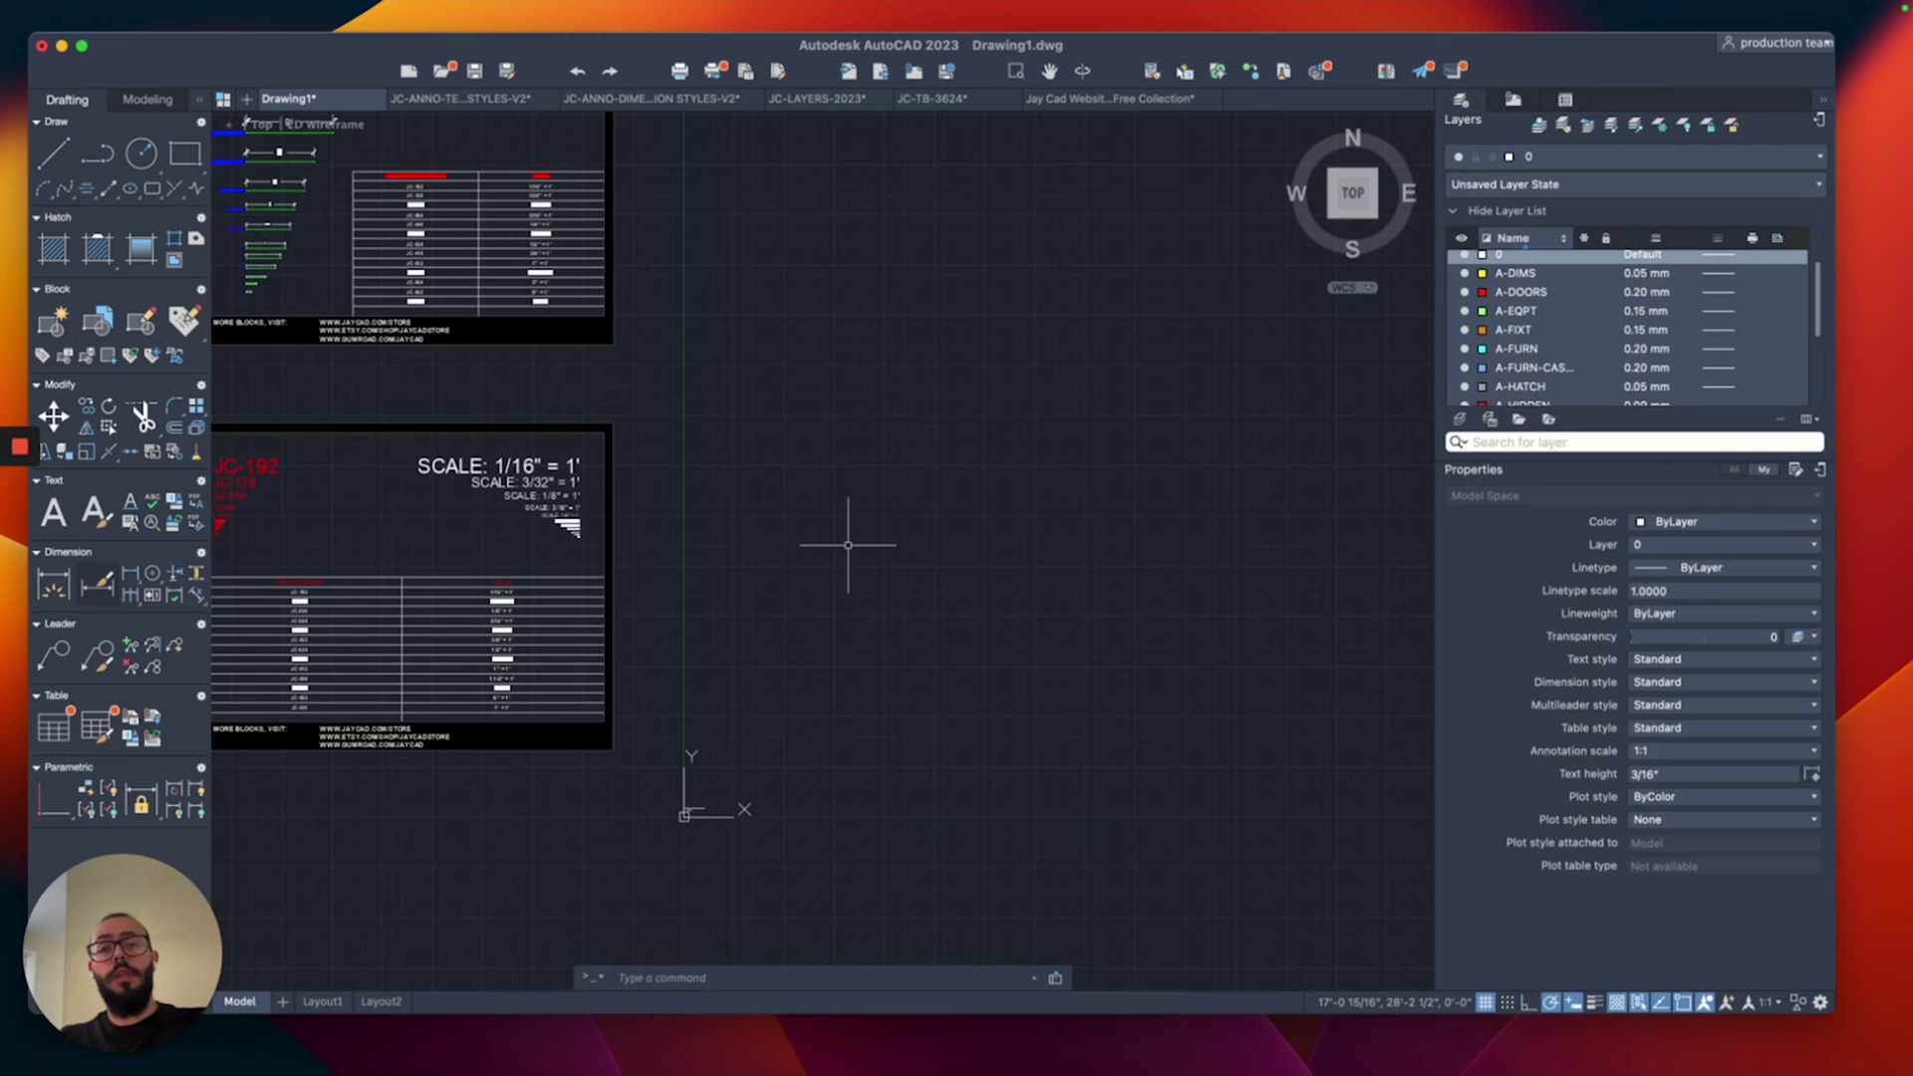
type("i")
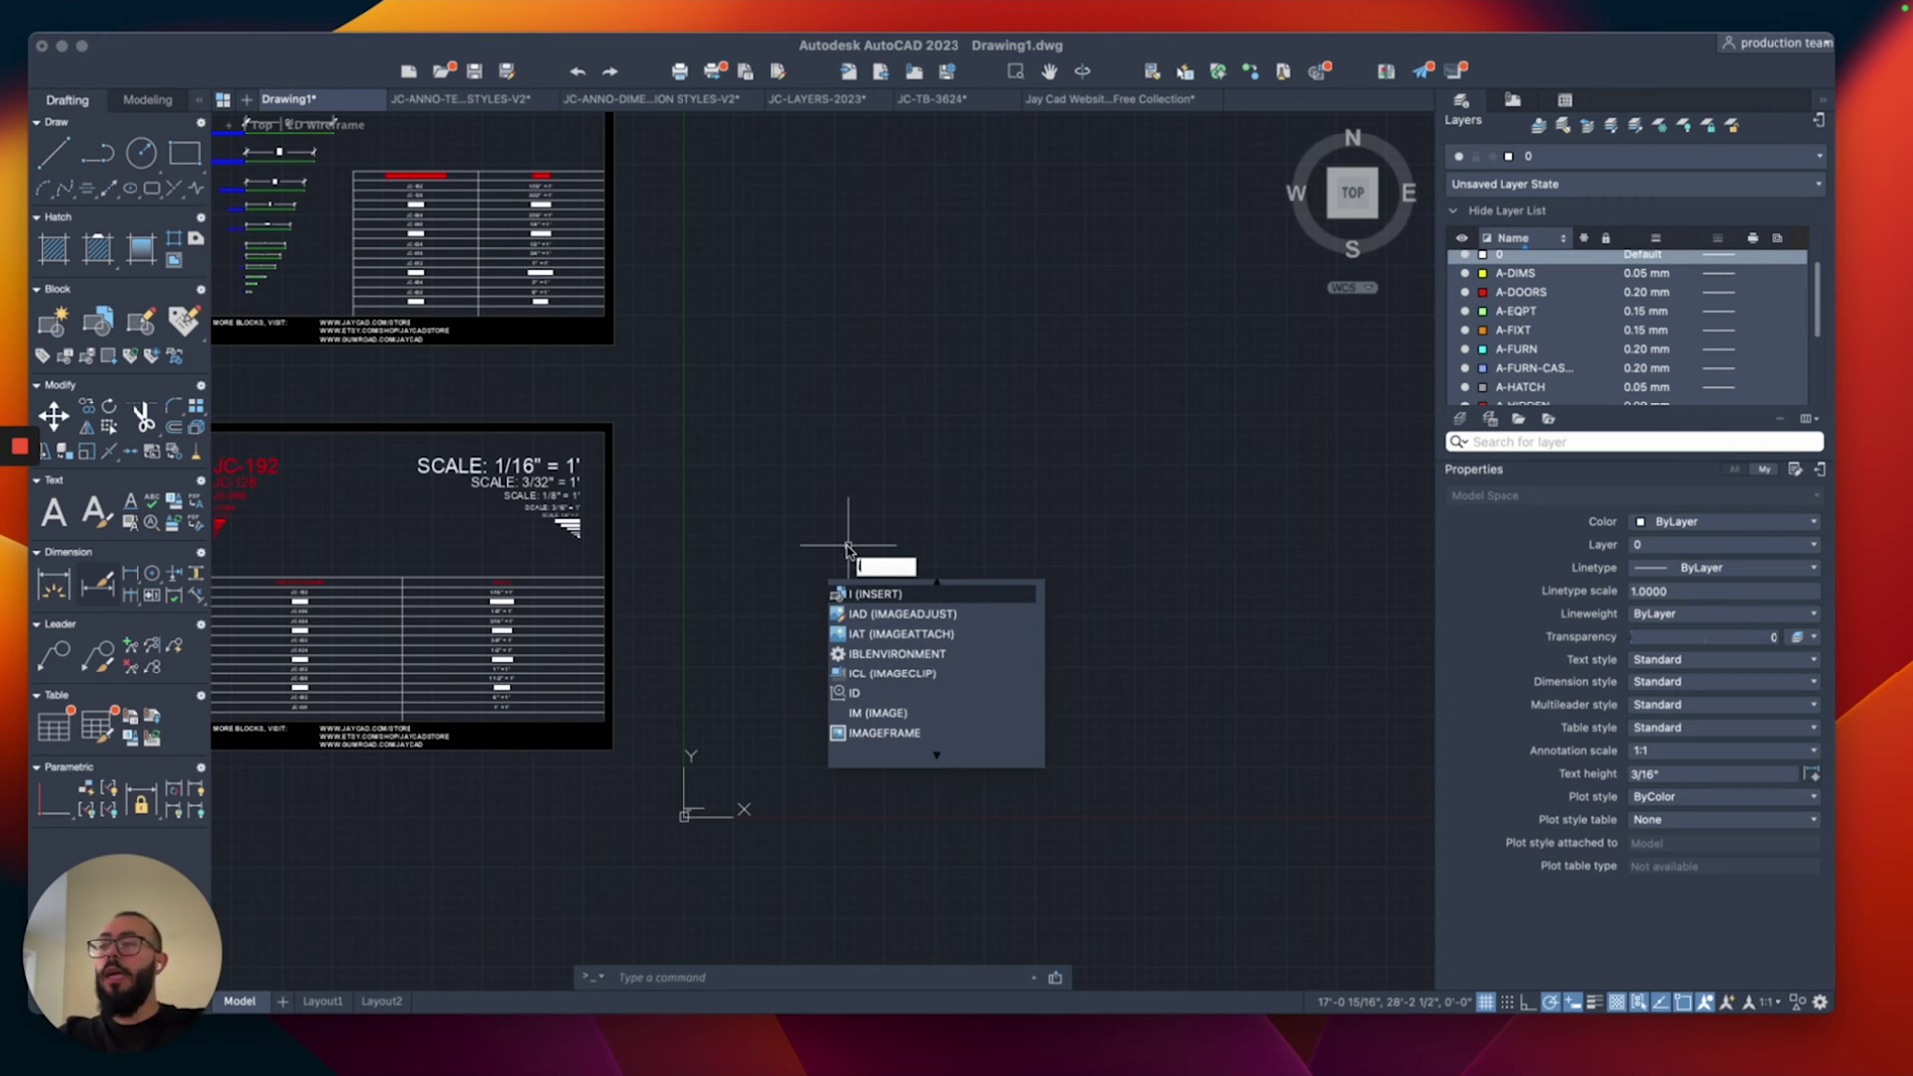
key("Return")
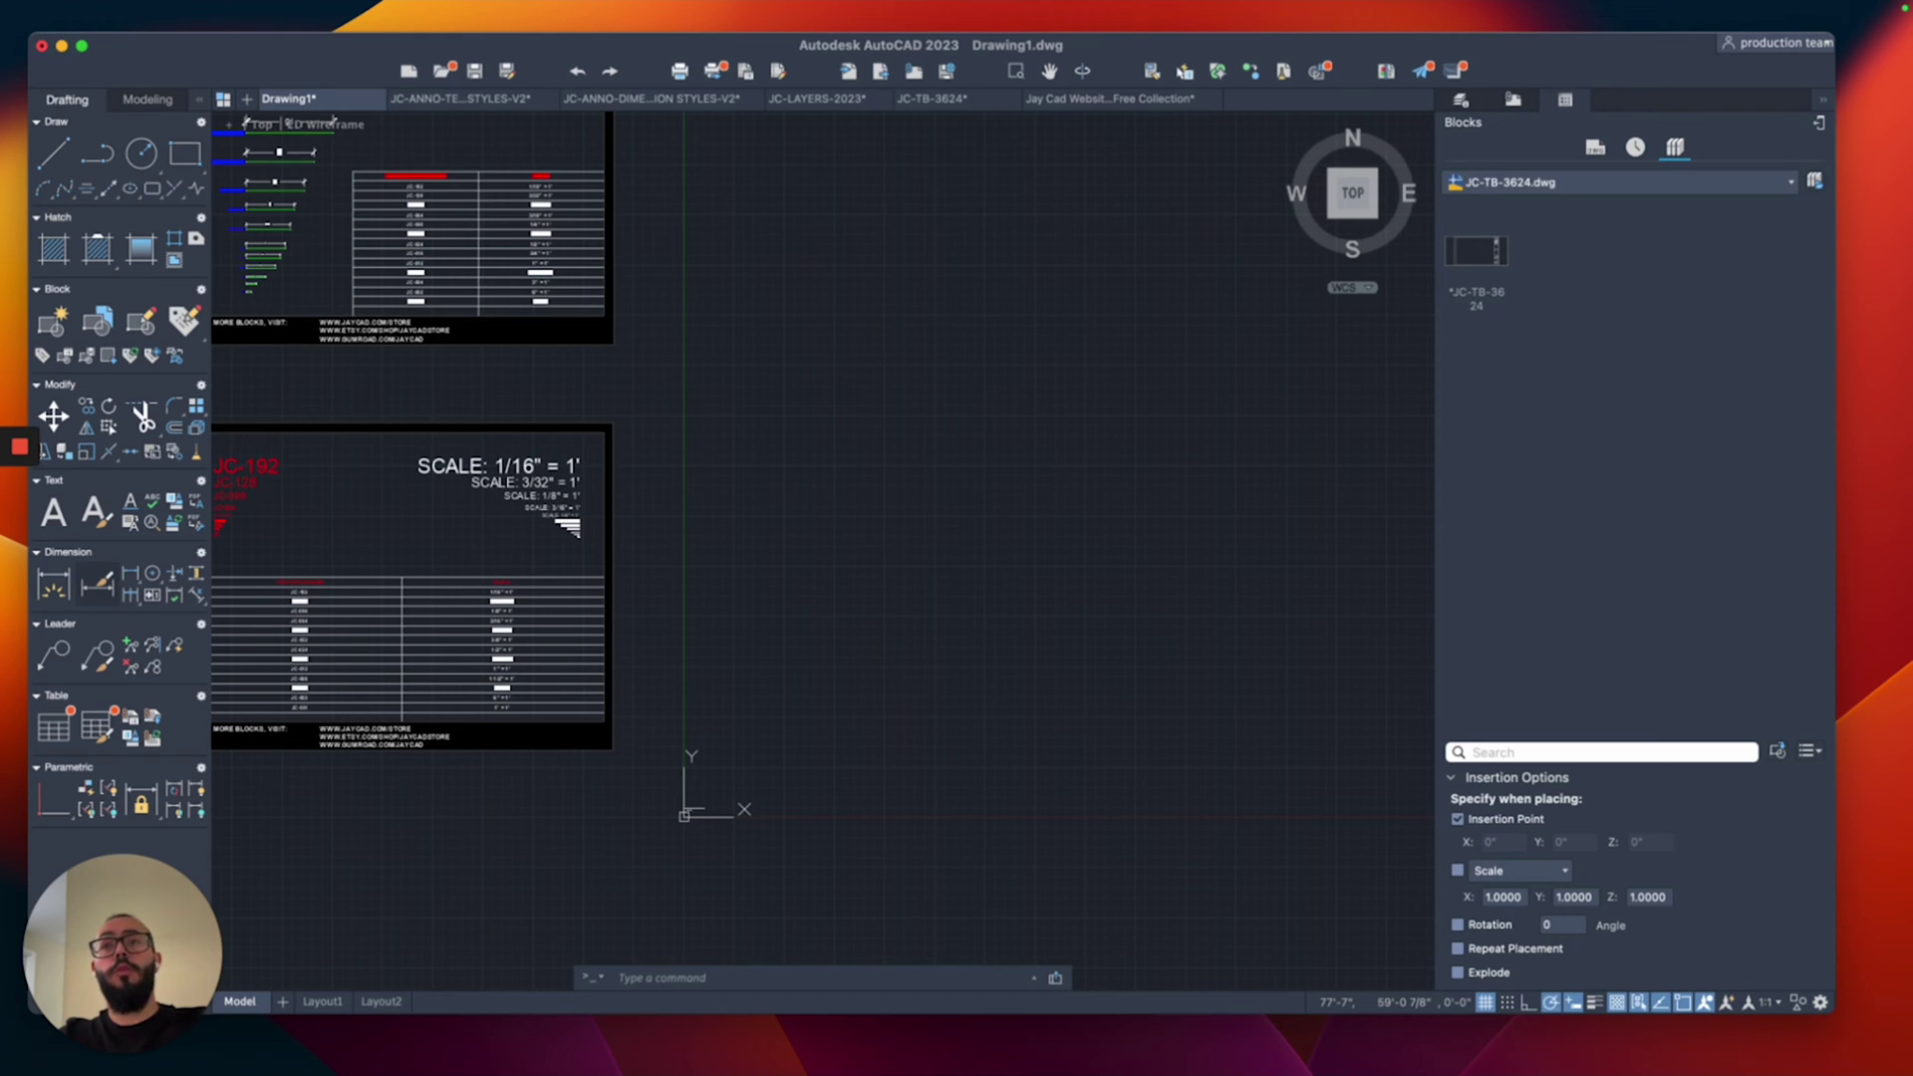
left_click(1815, 182)
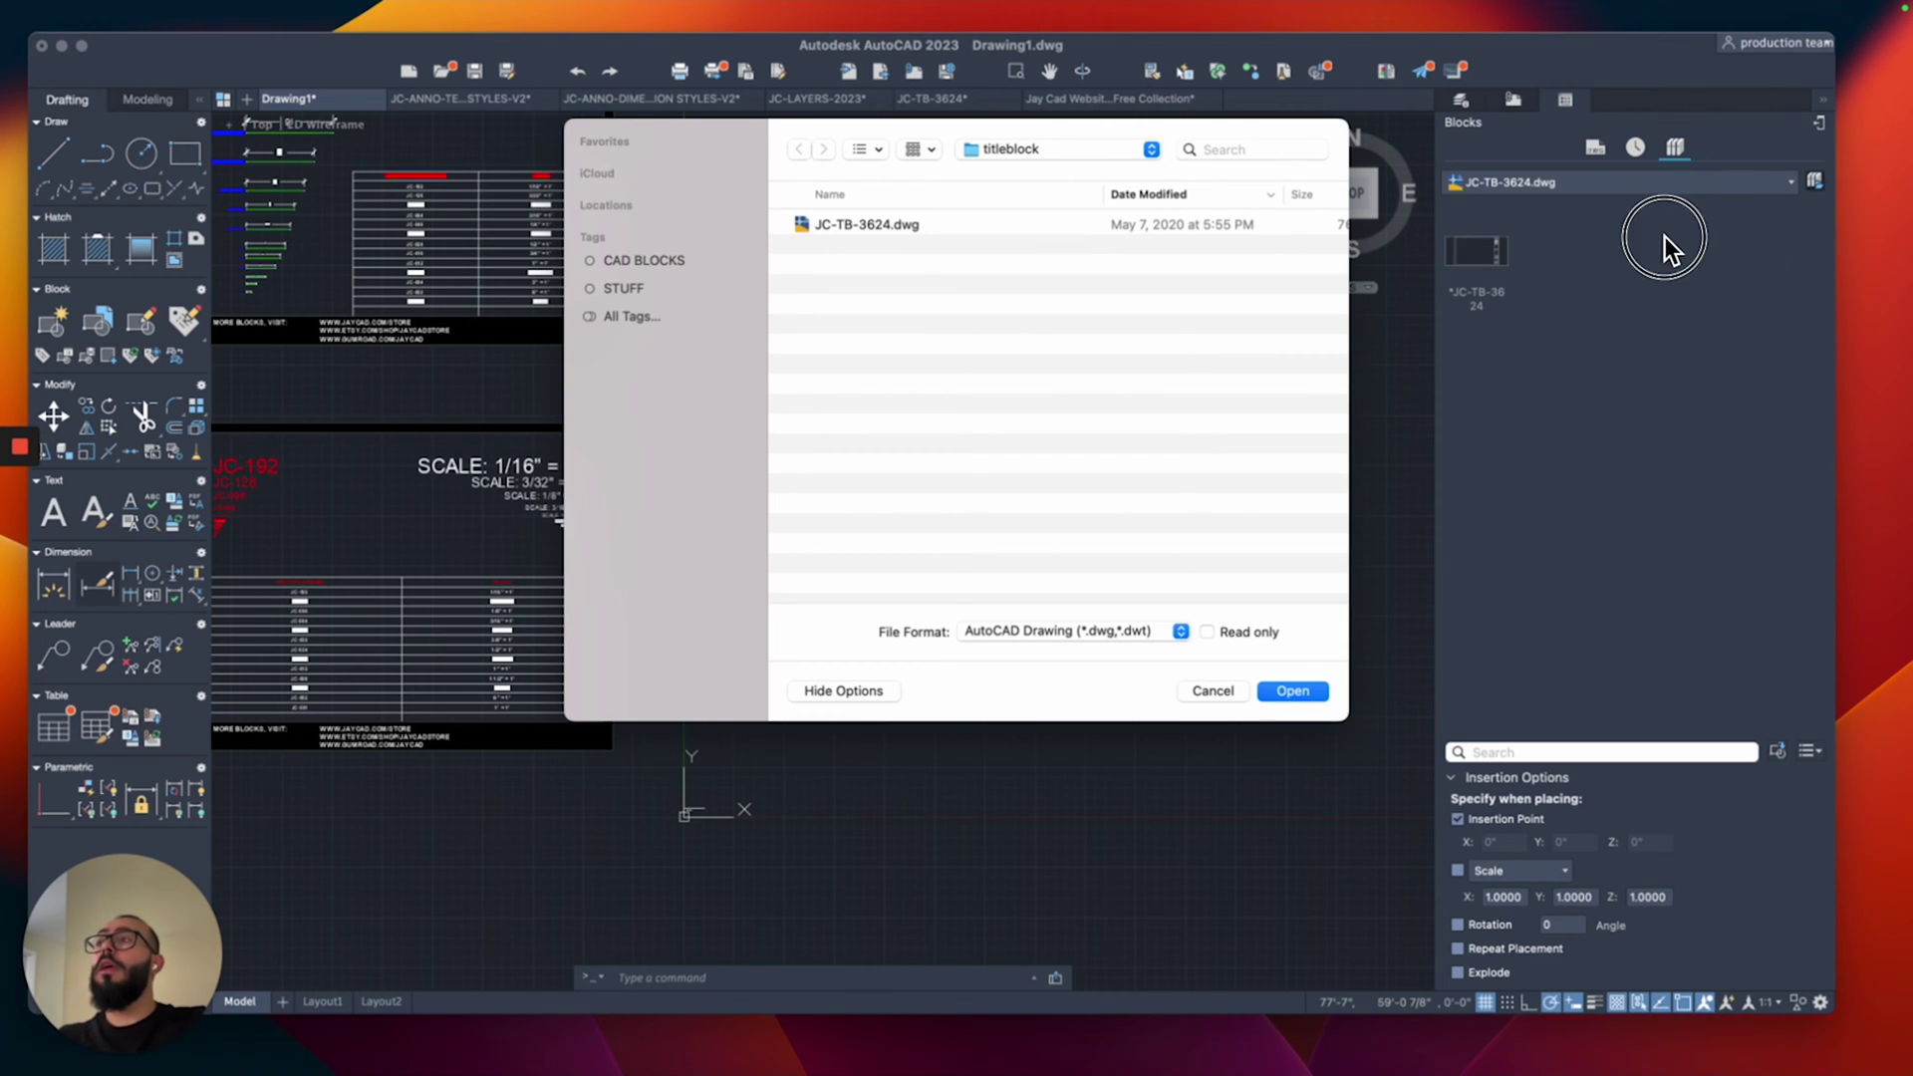
left_click(888, 226)
left_click(1293, 691)
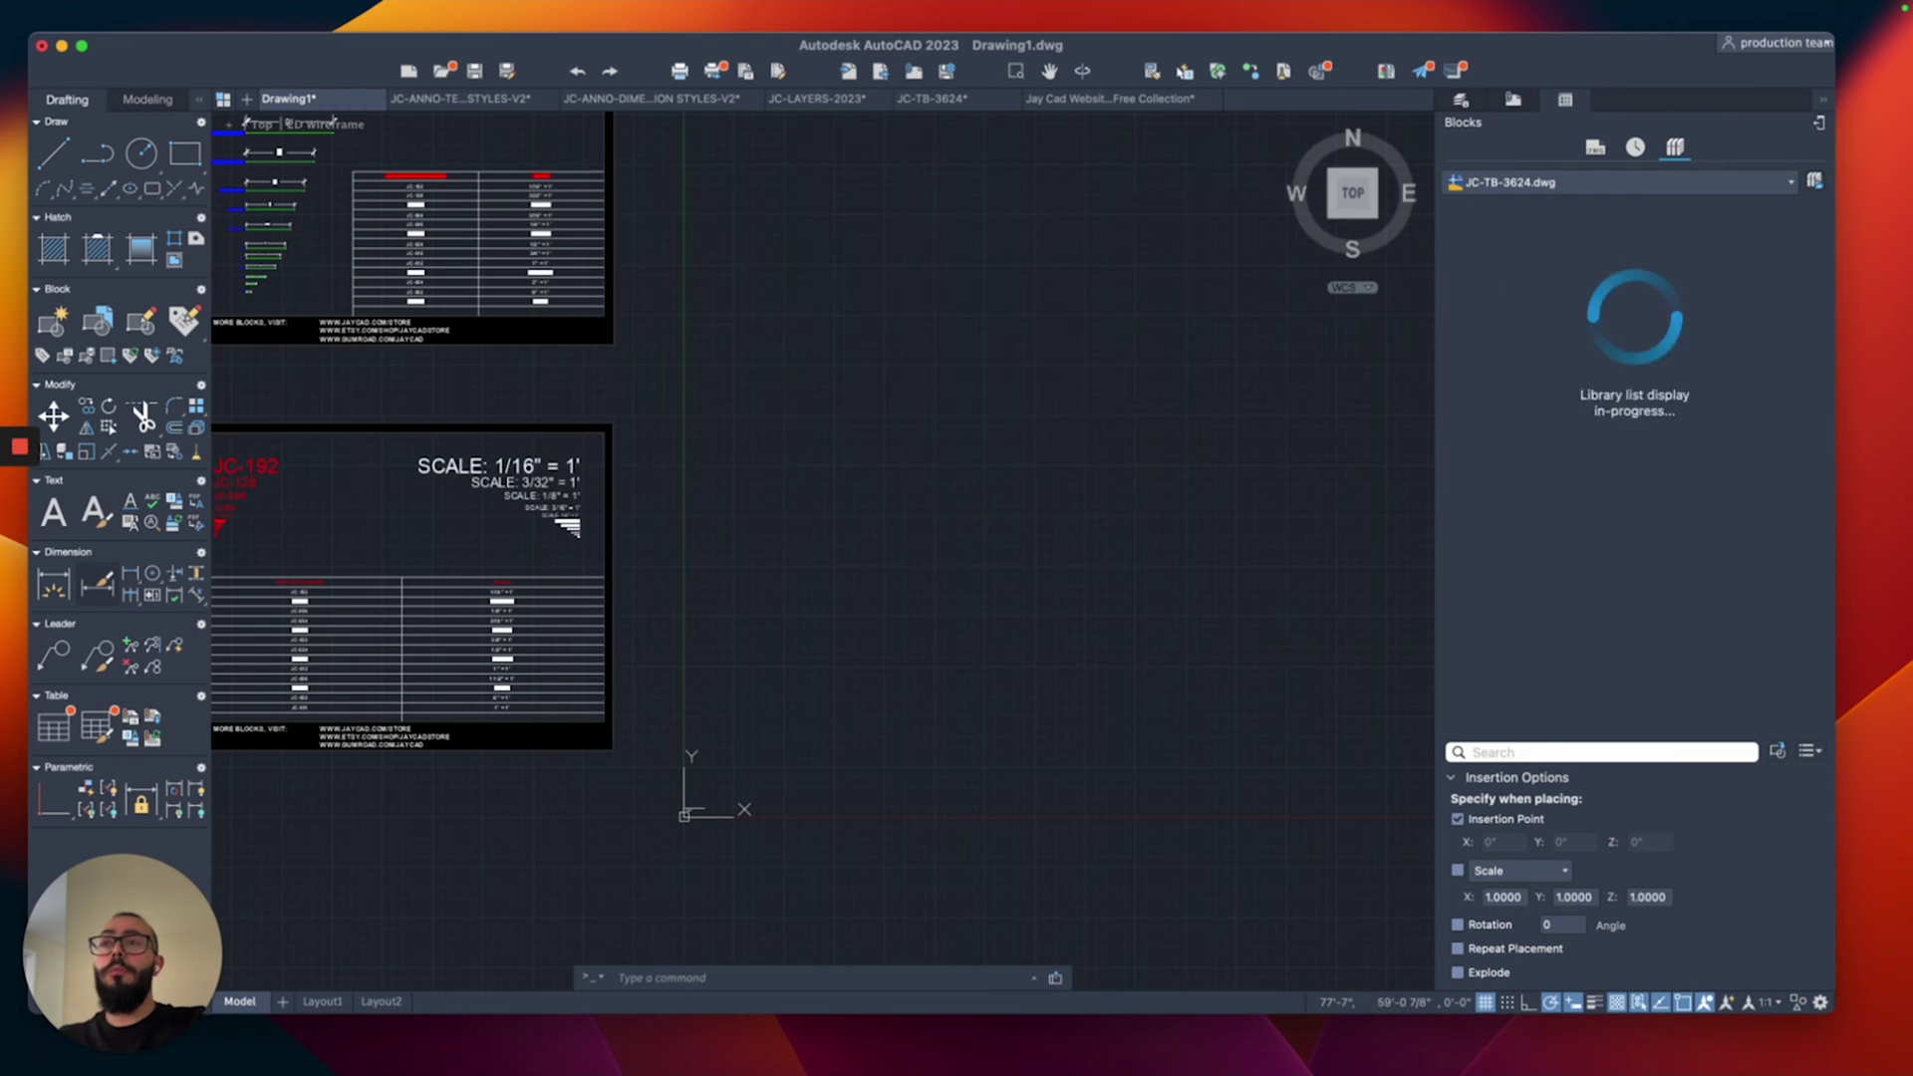
left_click(1476, 268)
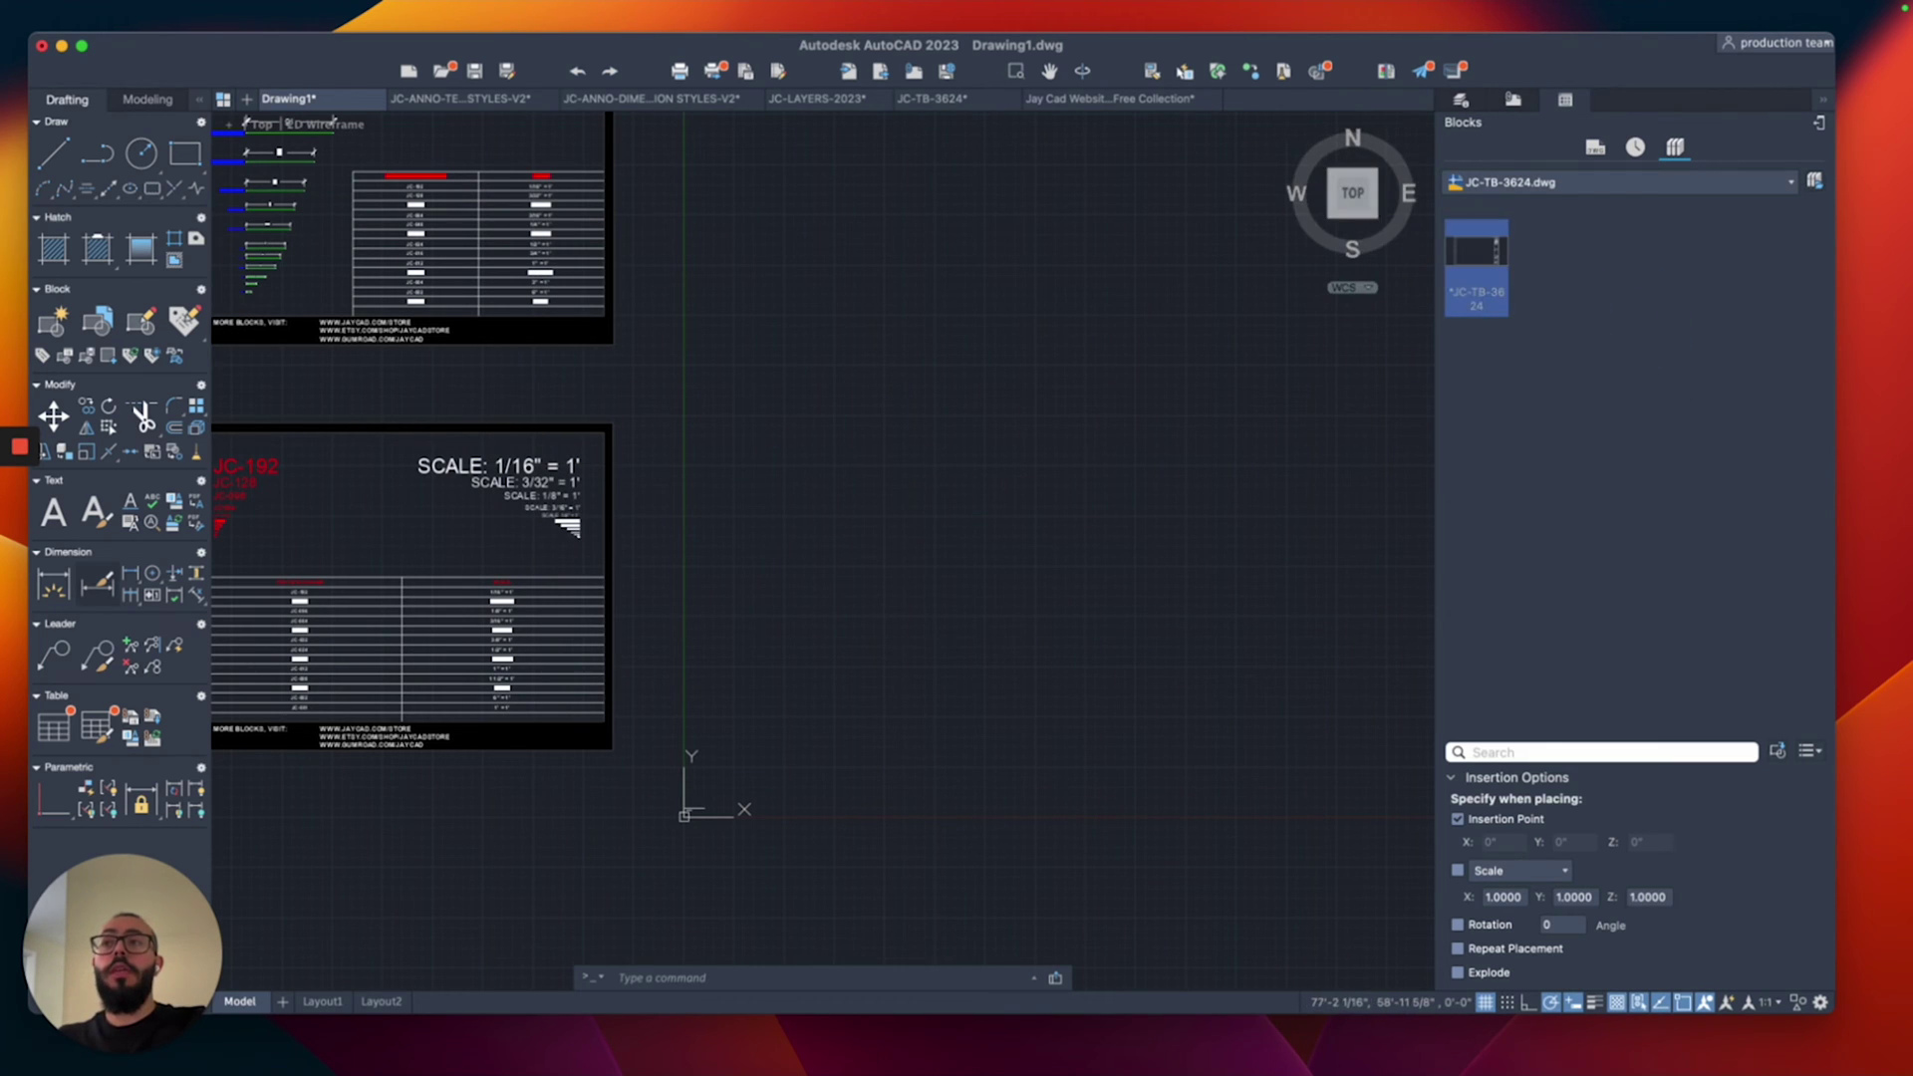
right_click(1458, 255)
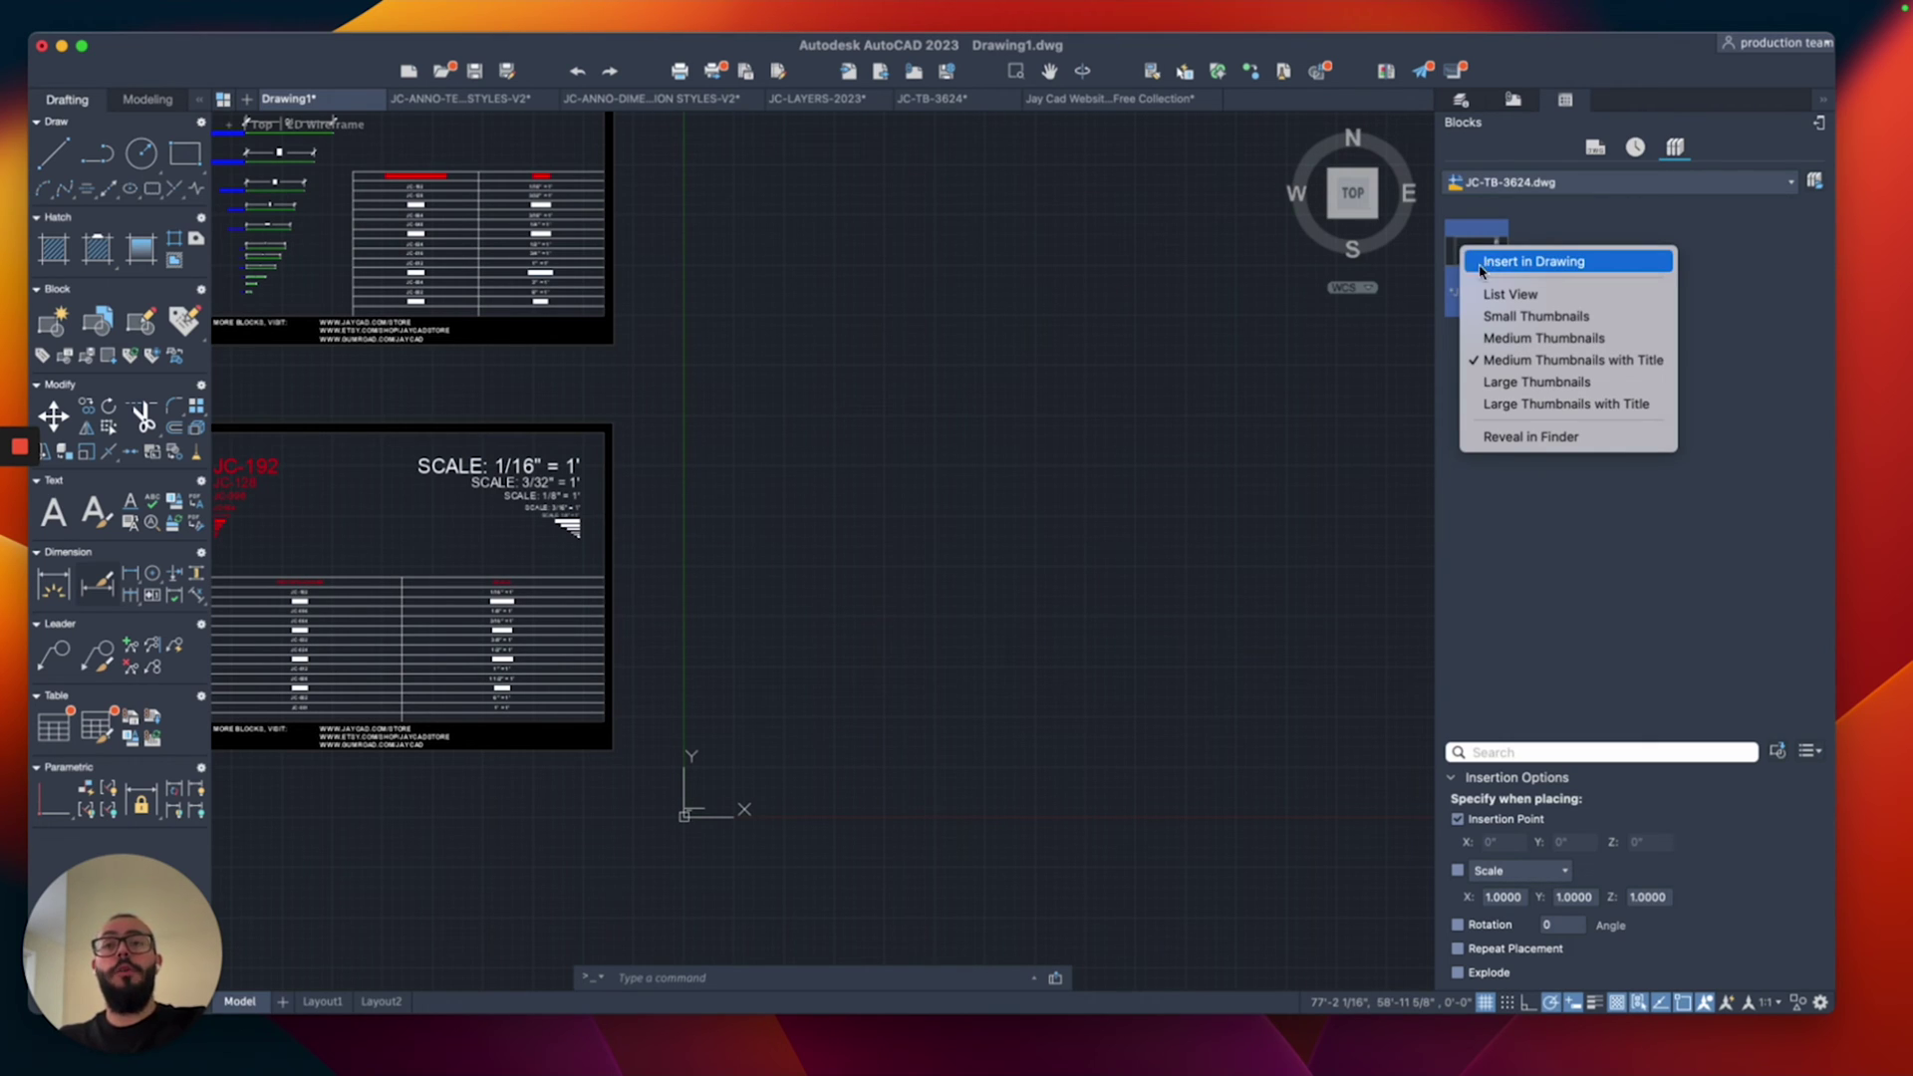
left_click(1534, 261)
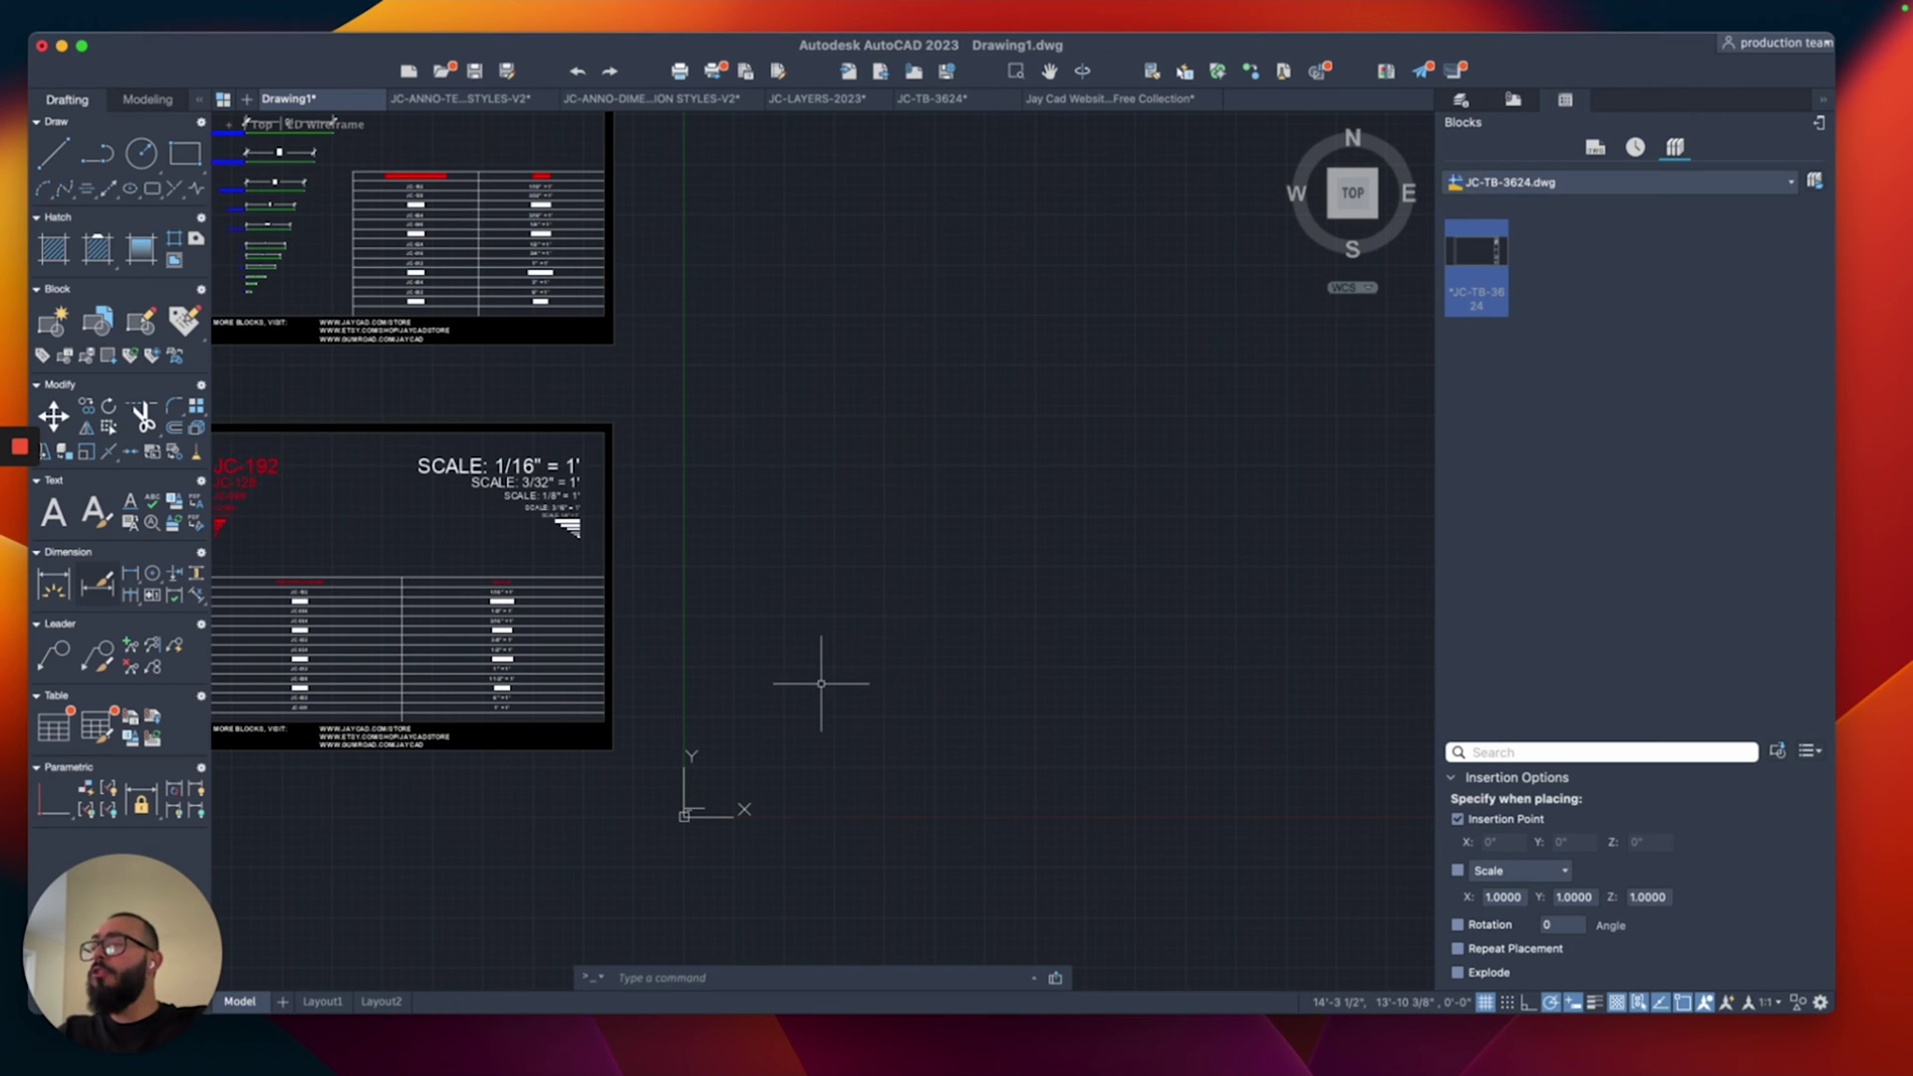
scroll(822, 685, "down", 4)
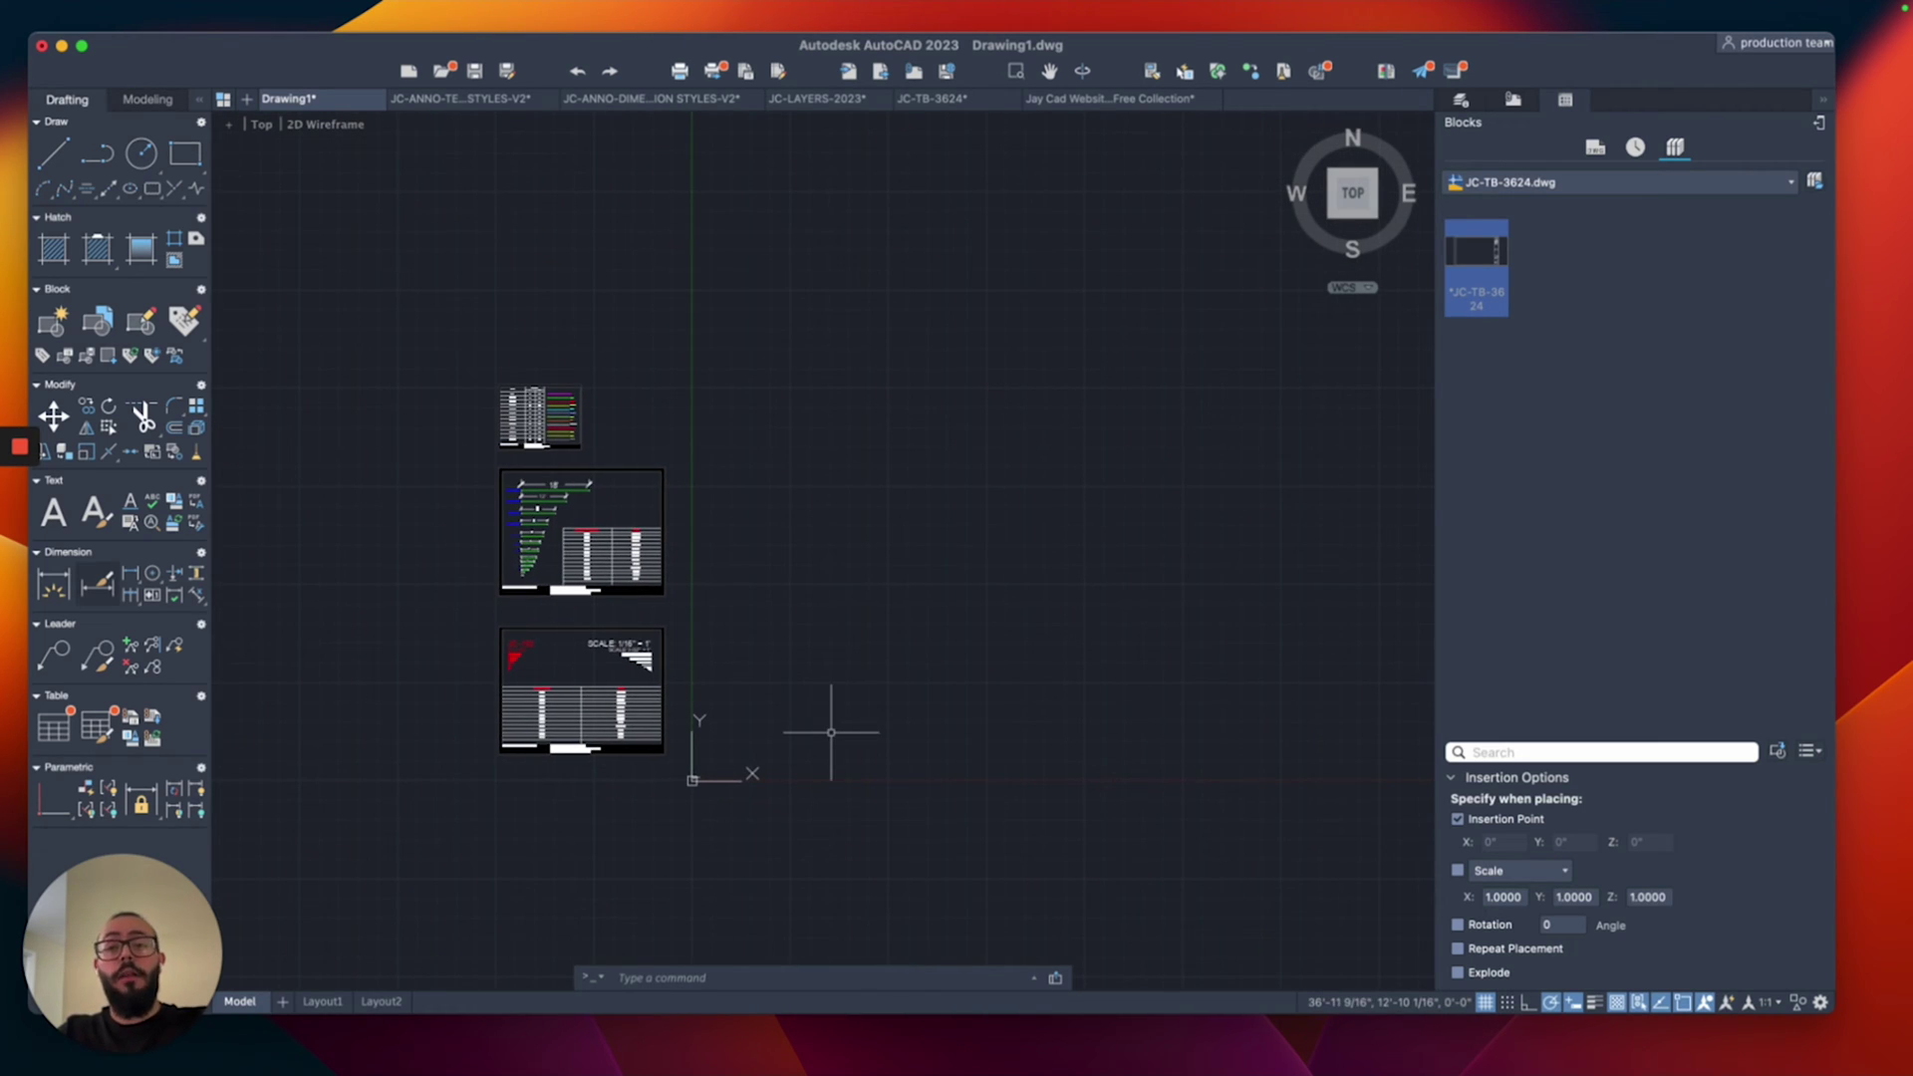
Step: Insert the JC-TB-3624 title block on Layout1 at insertion point 0,0 and accept its default attribute values
left_click(322, 1002)
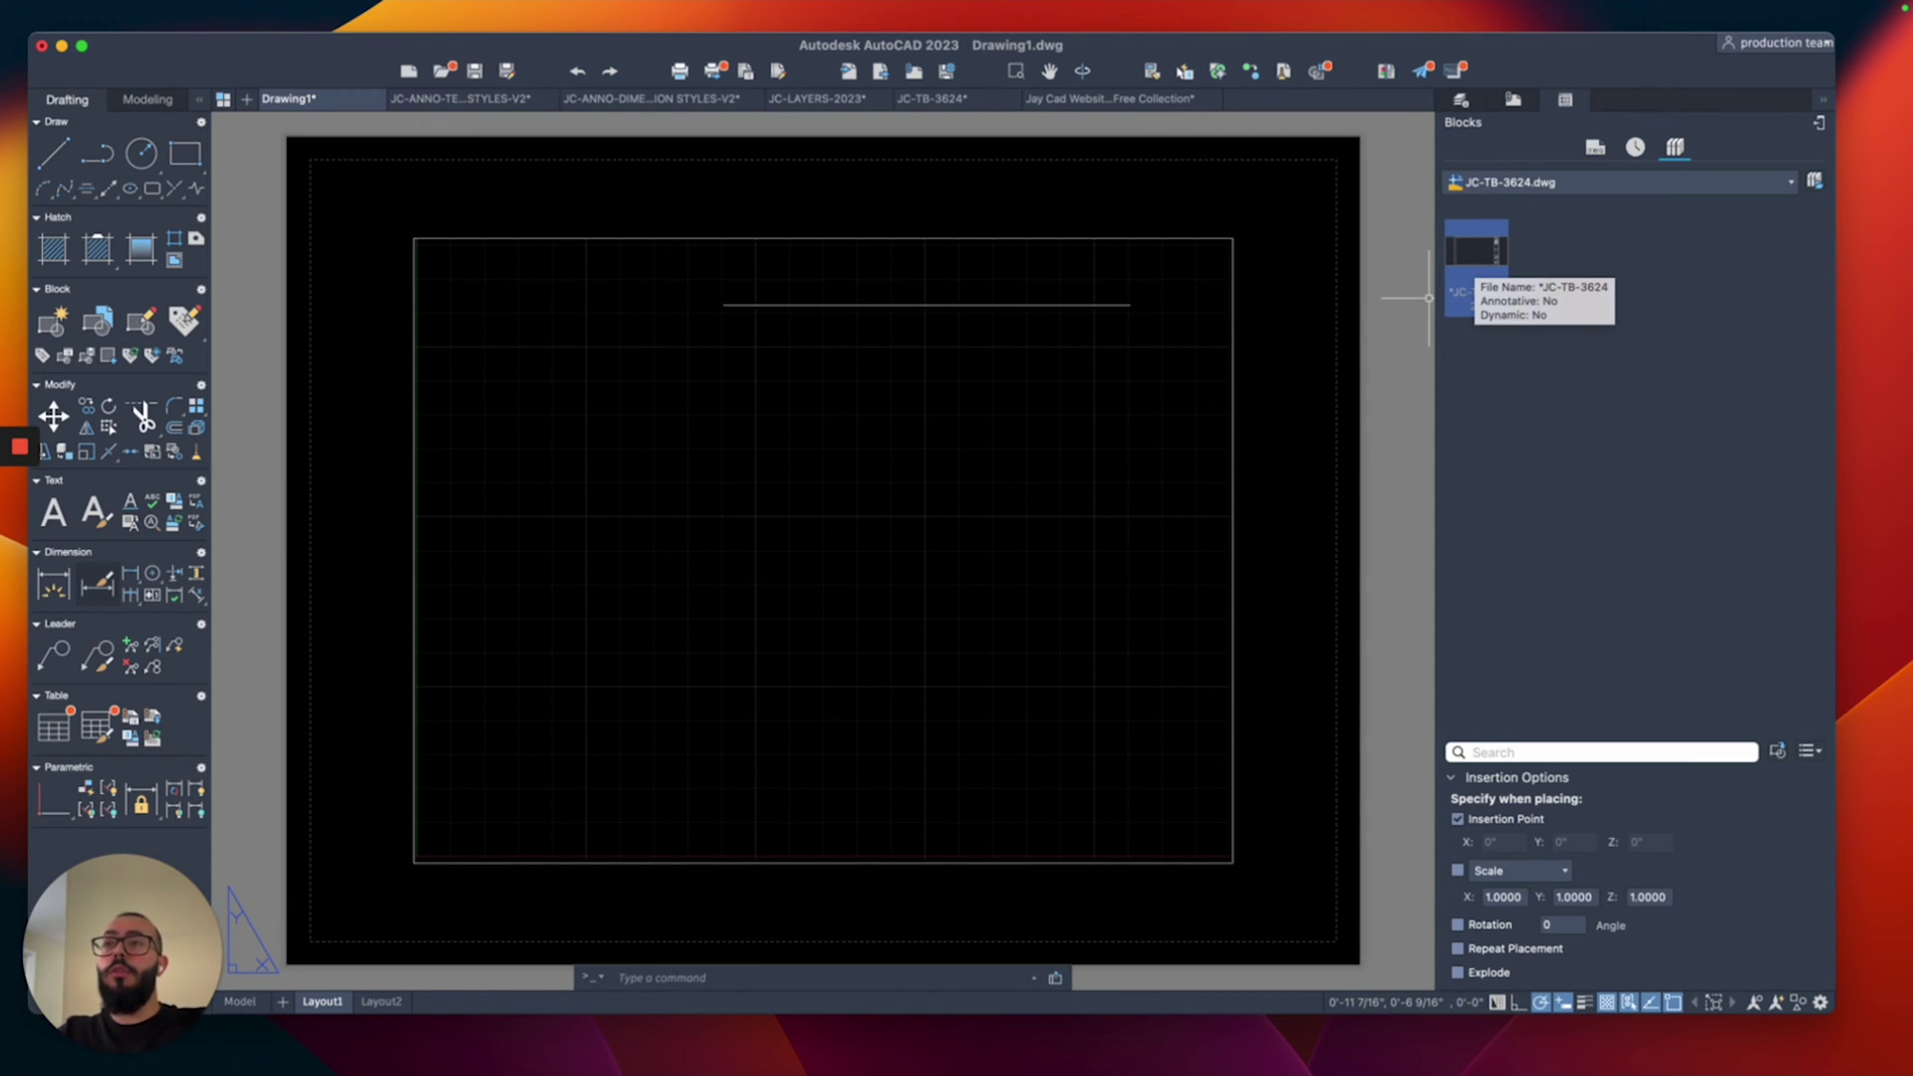
right_click(1476, 252)
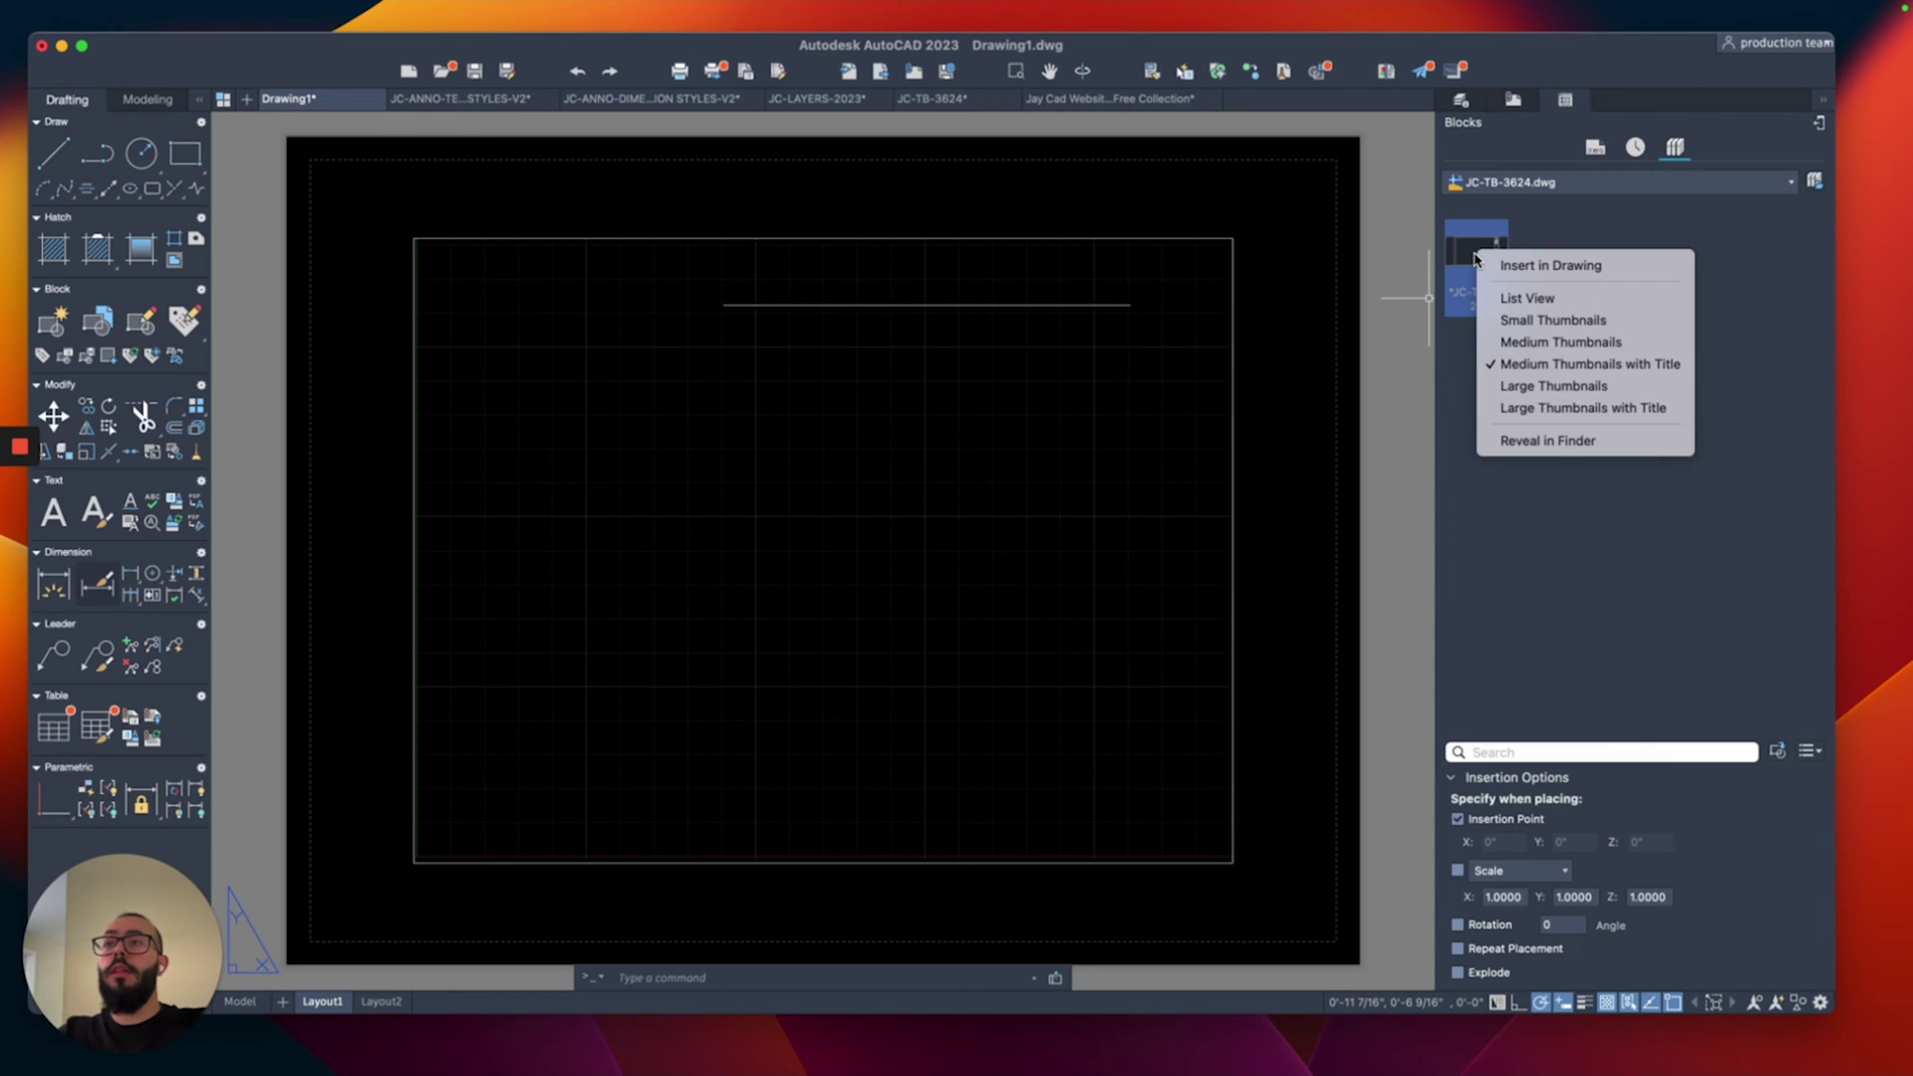
left_click(1551, 265)
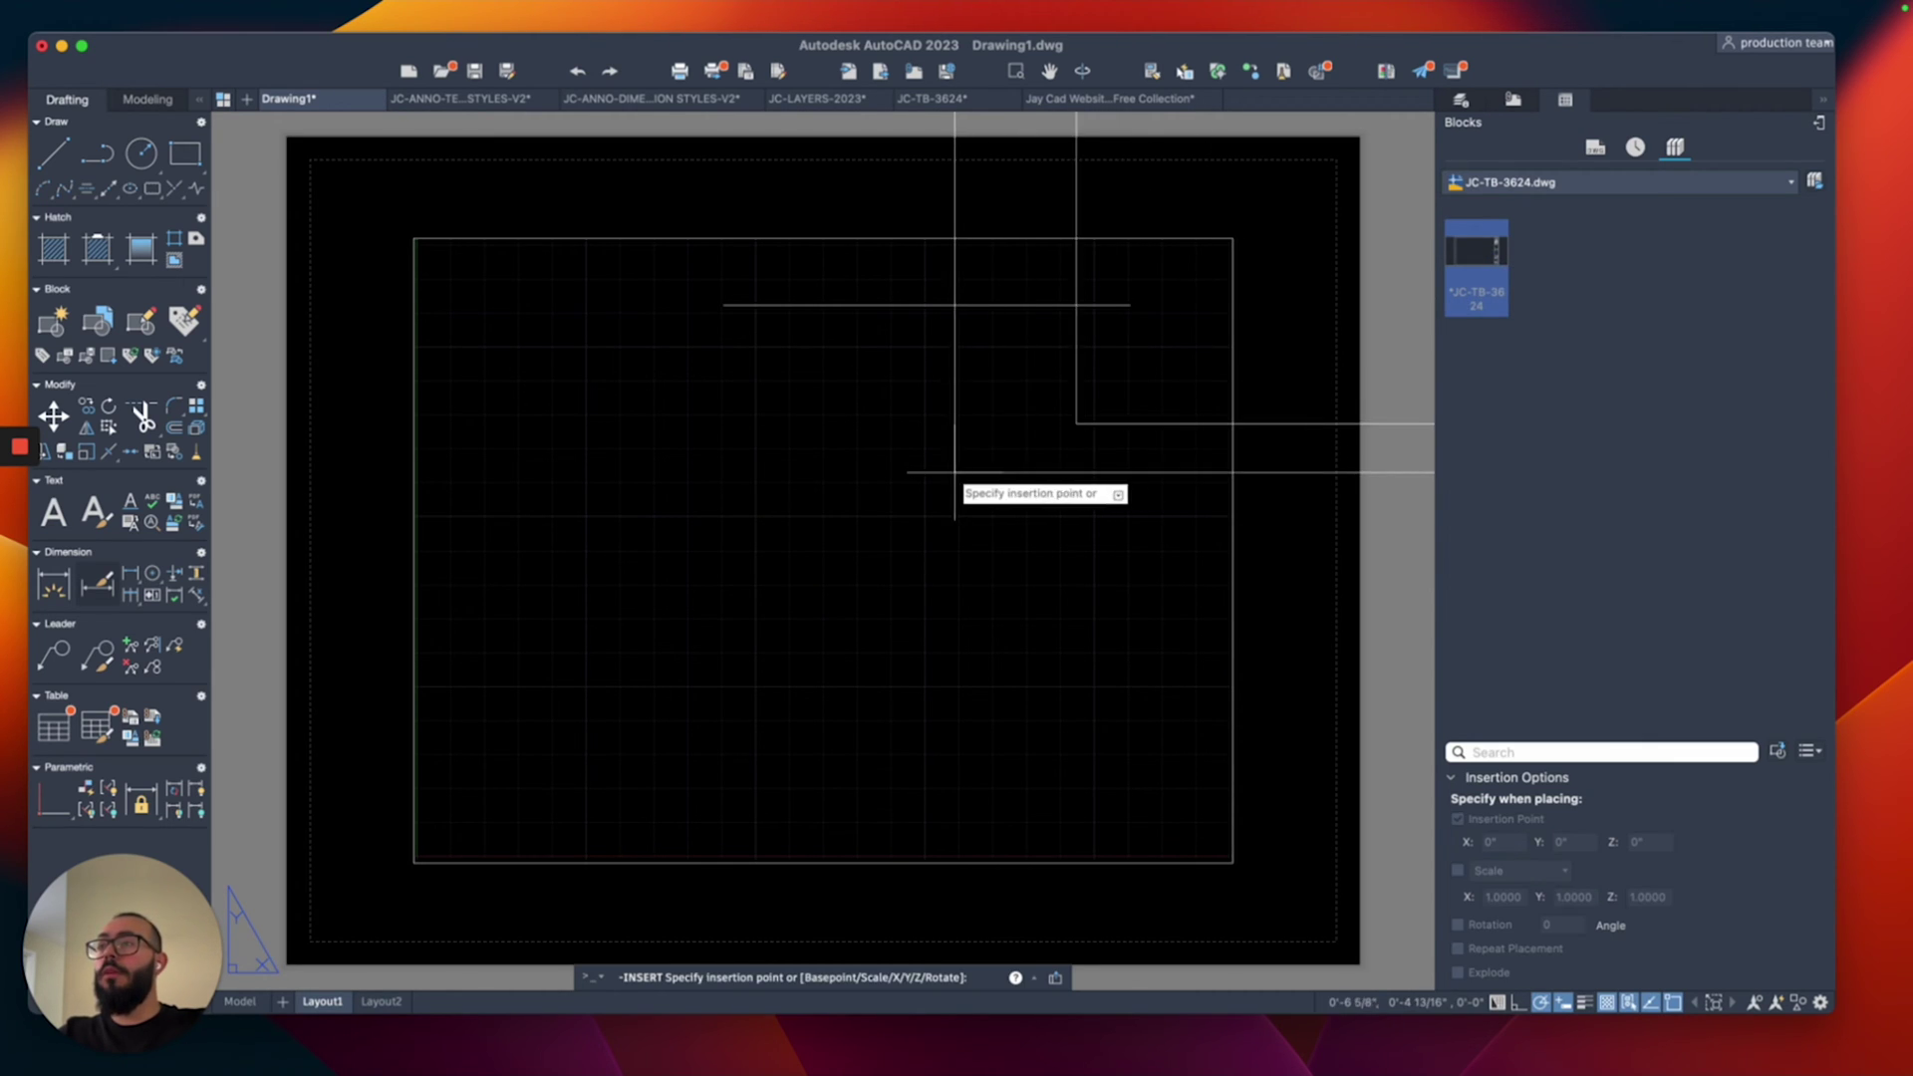
scroll(710, 561, "down", 2)
scroll(764, 535, "down", 2)
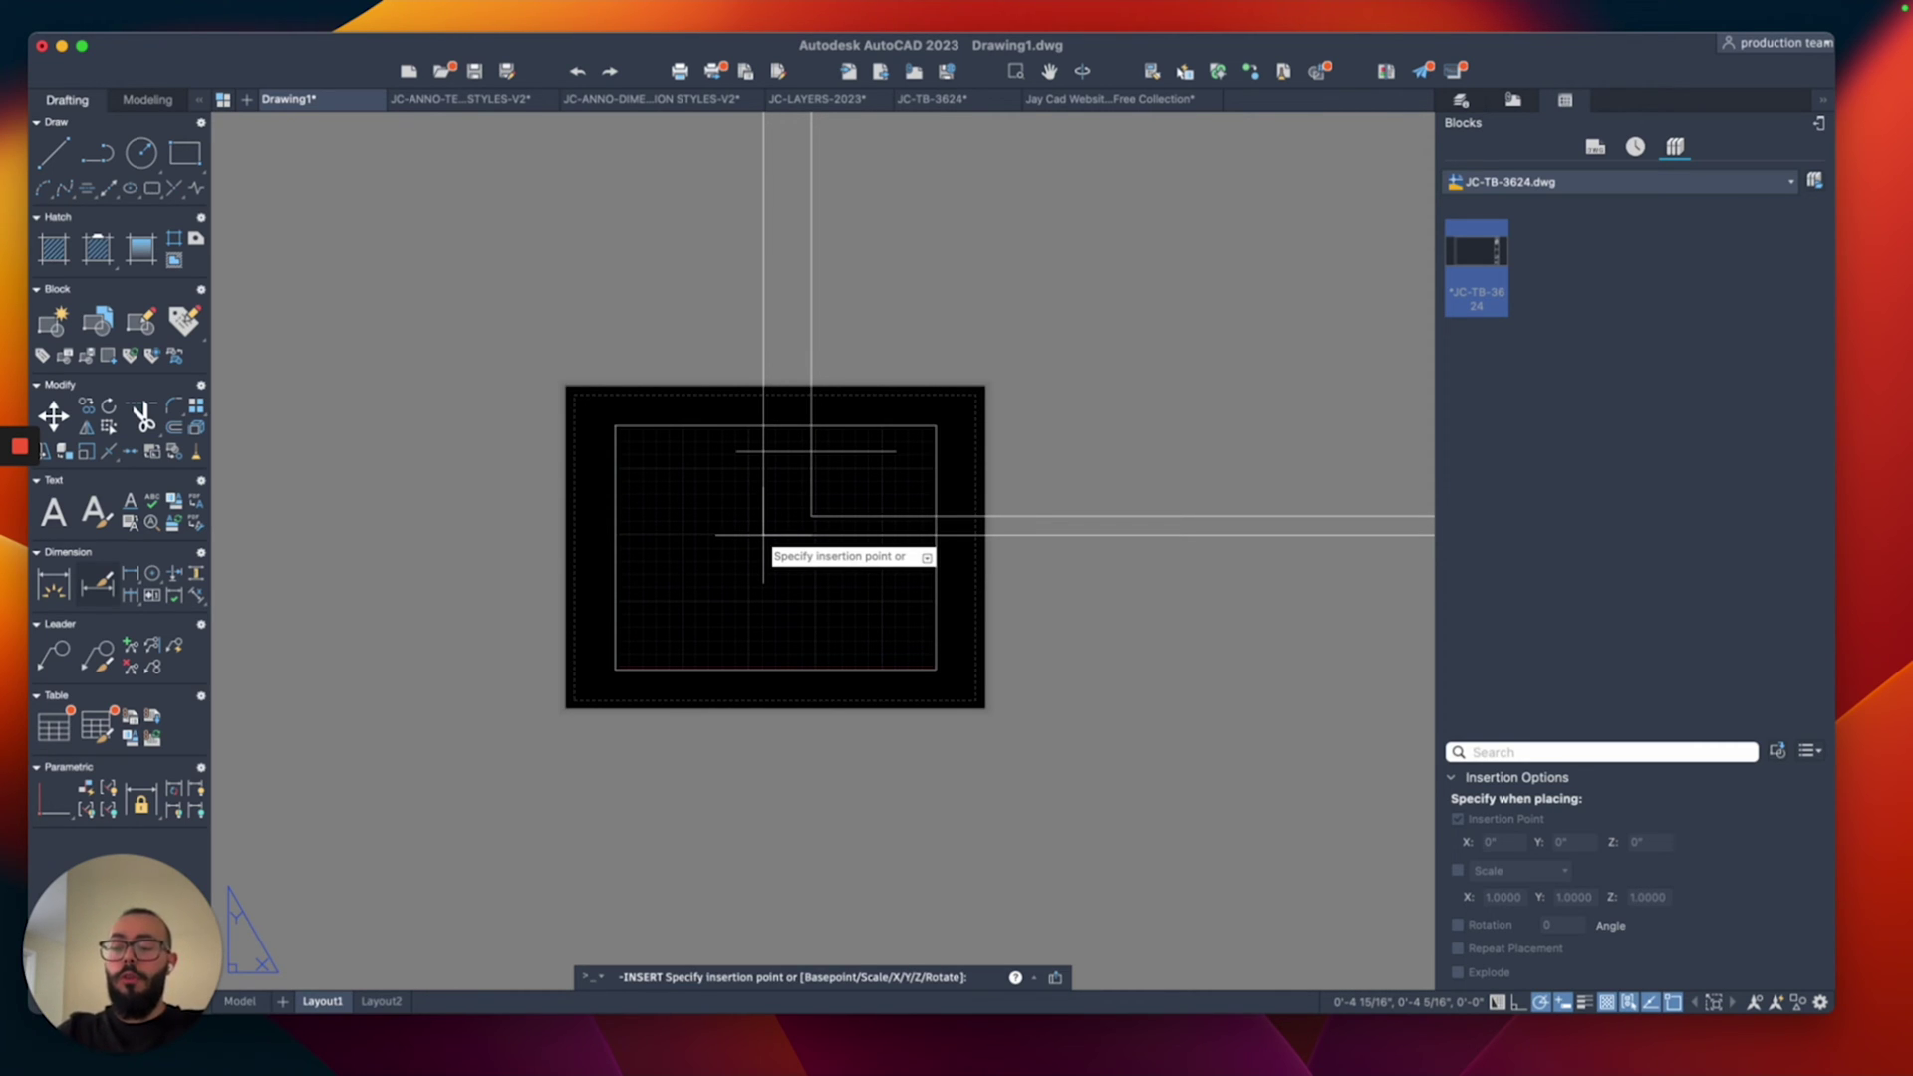
type("0")
key("Tab")
type("0")
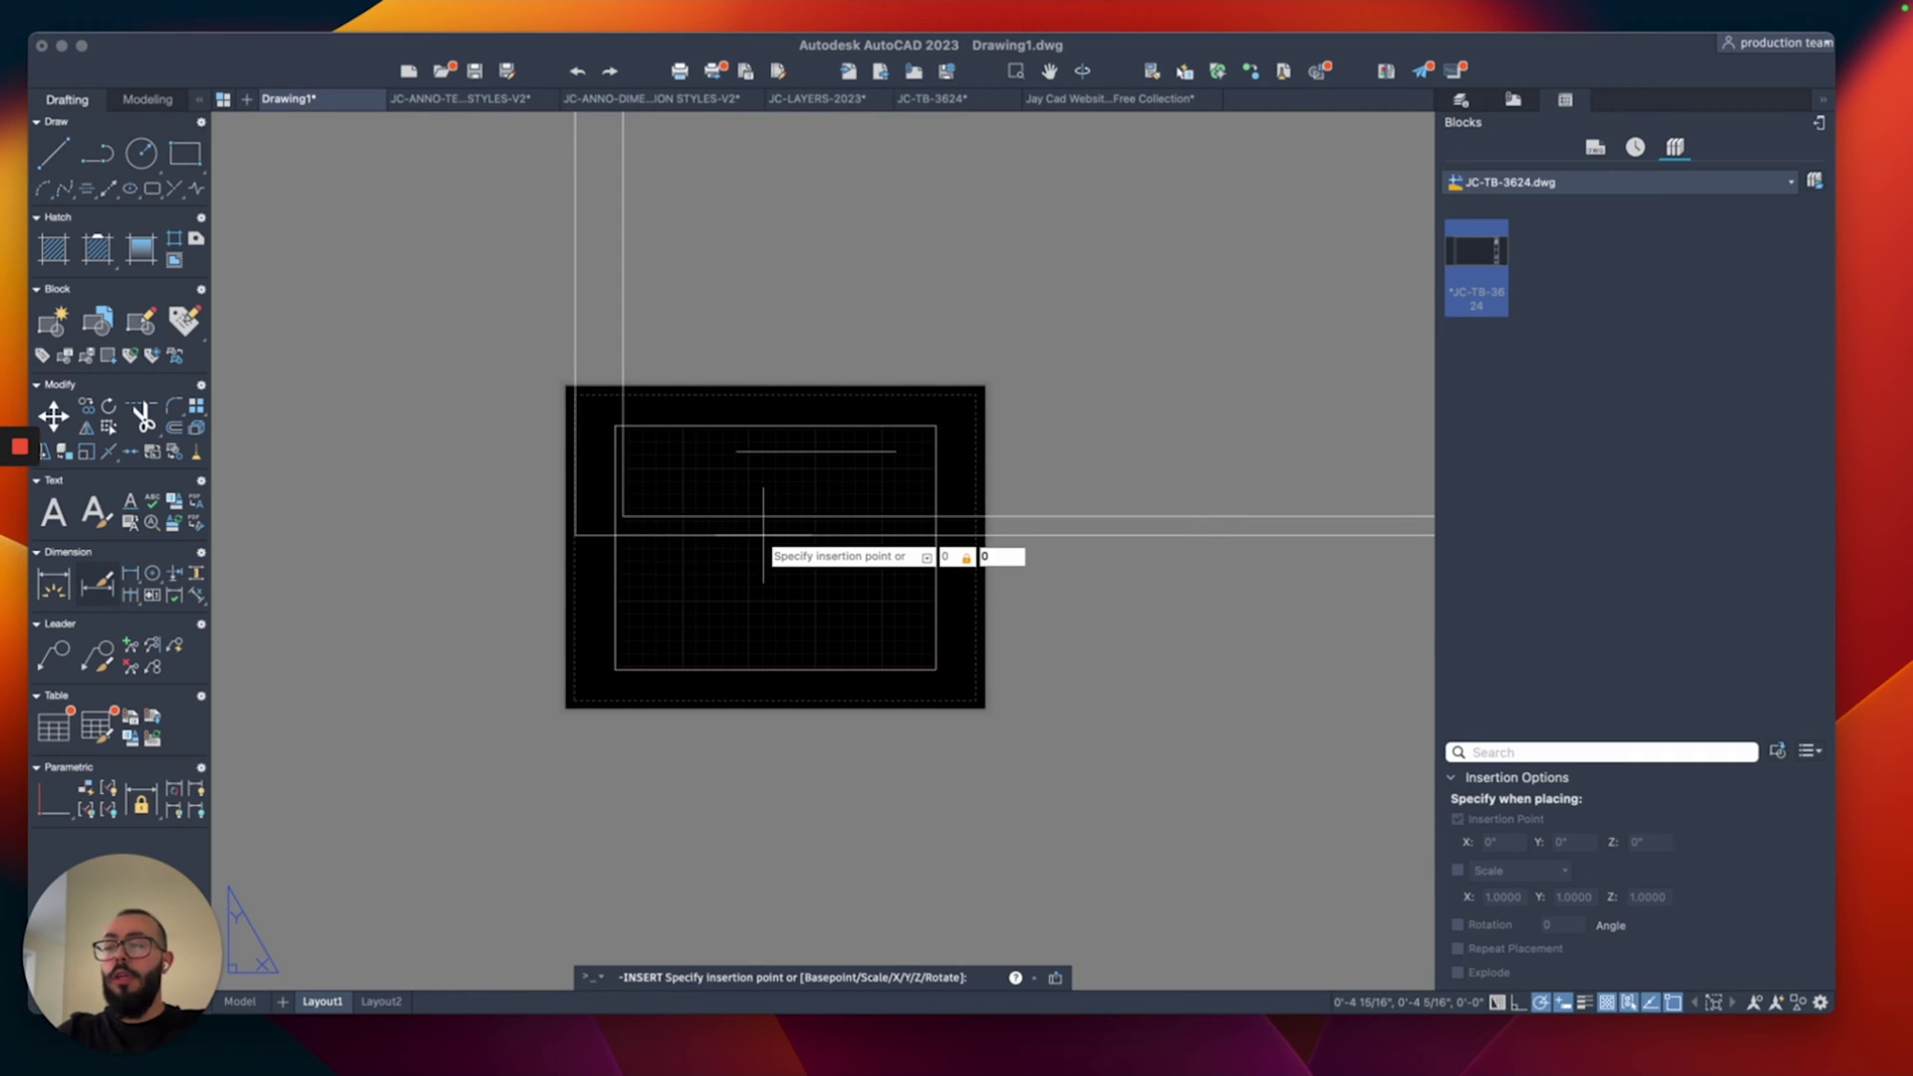
key("Return")
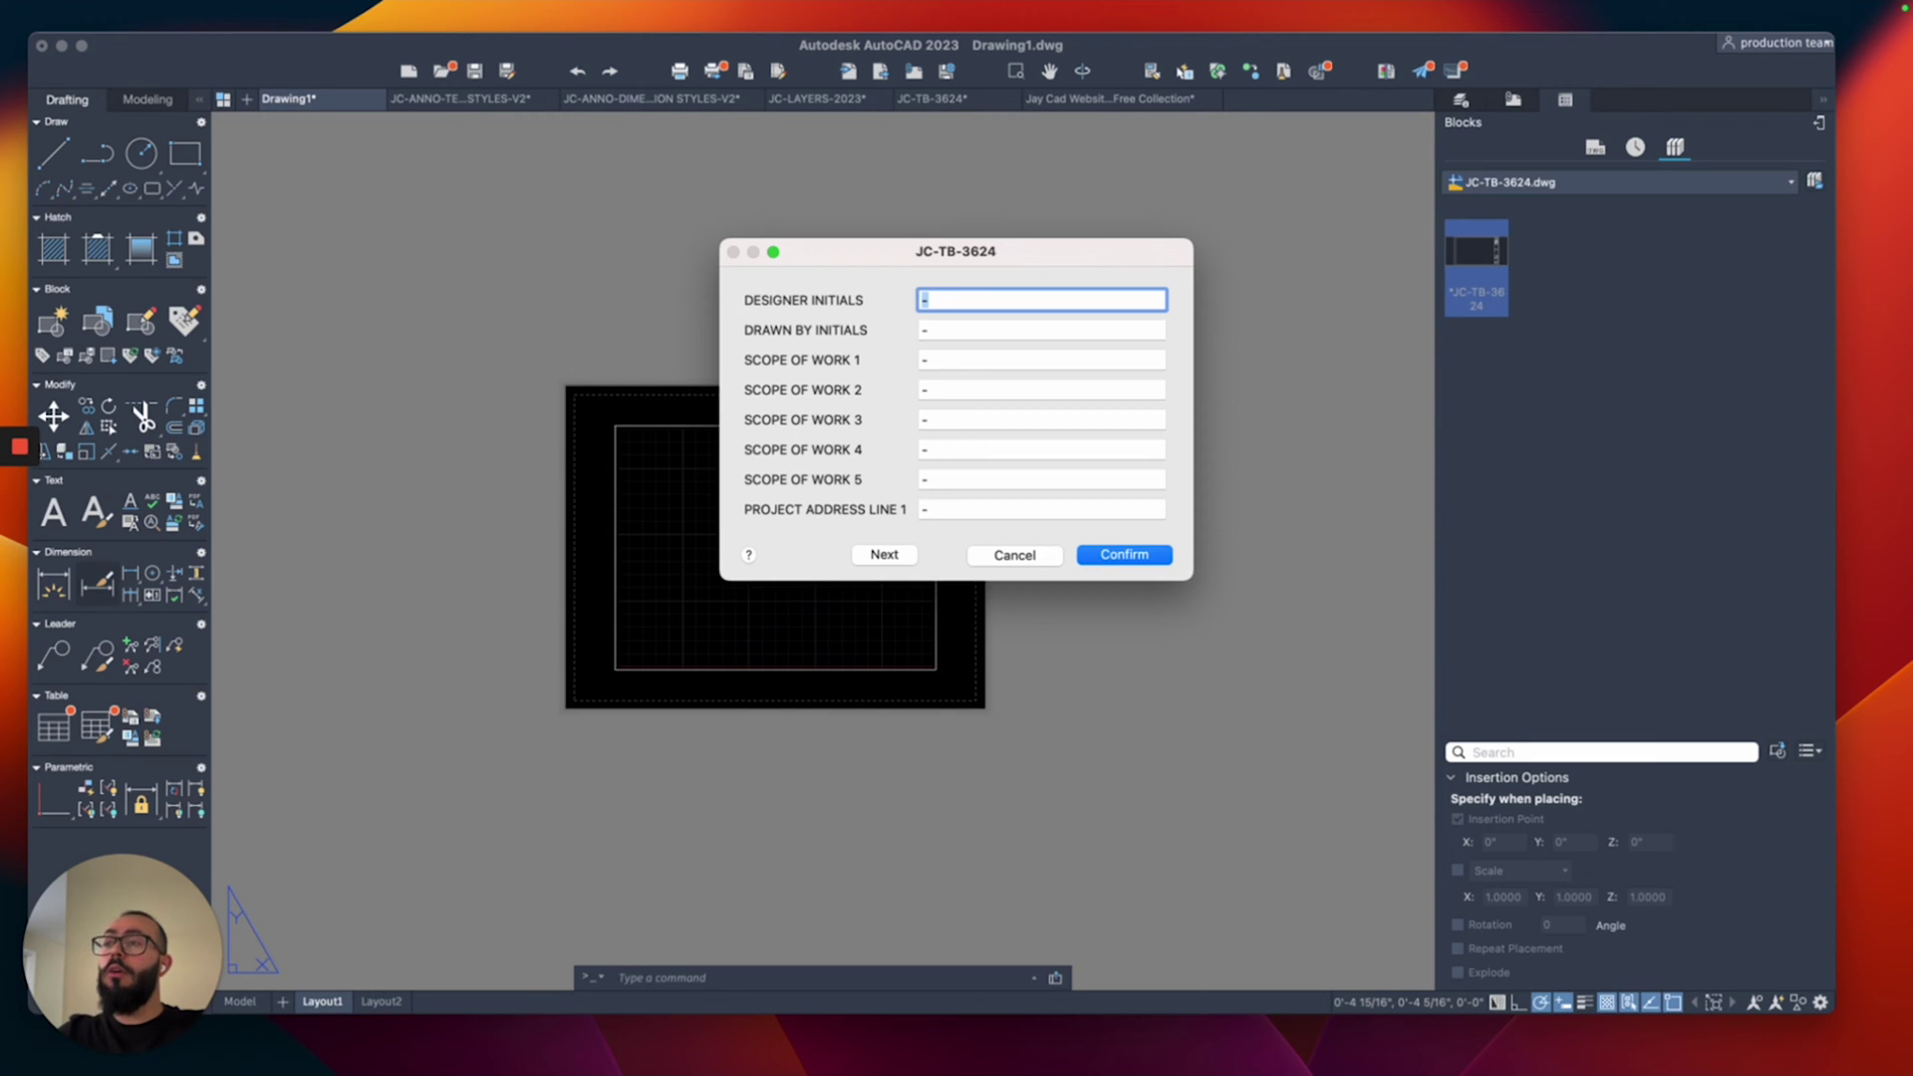
key("Return")
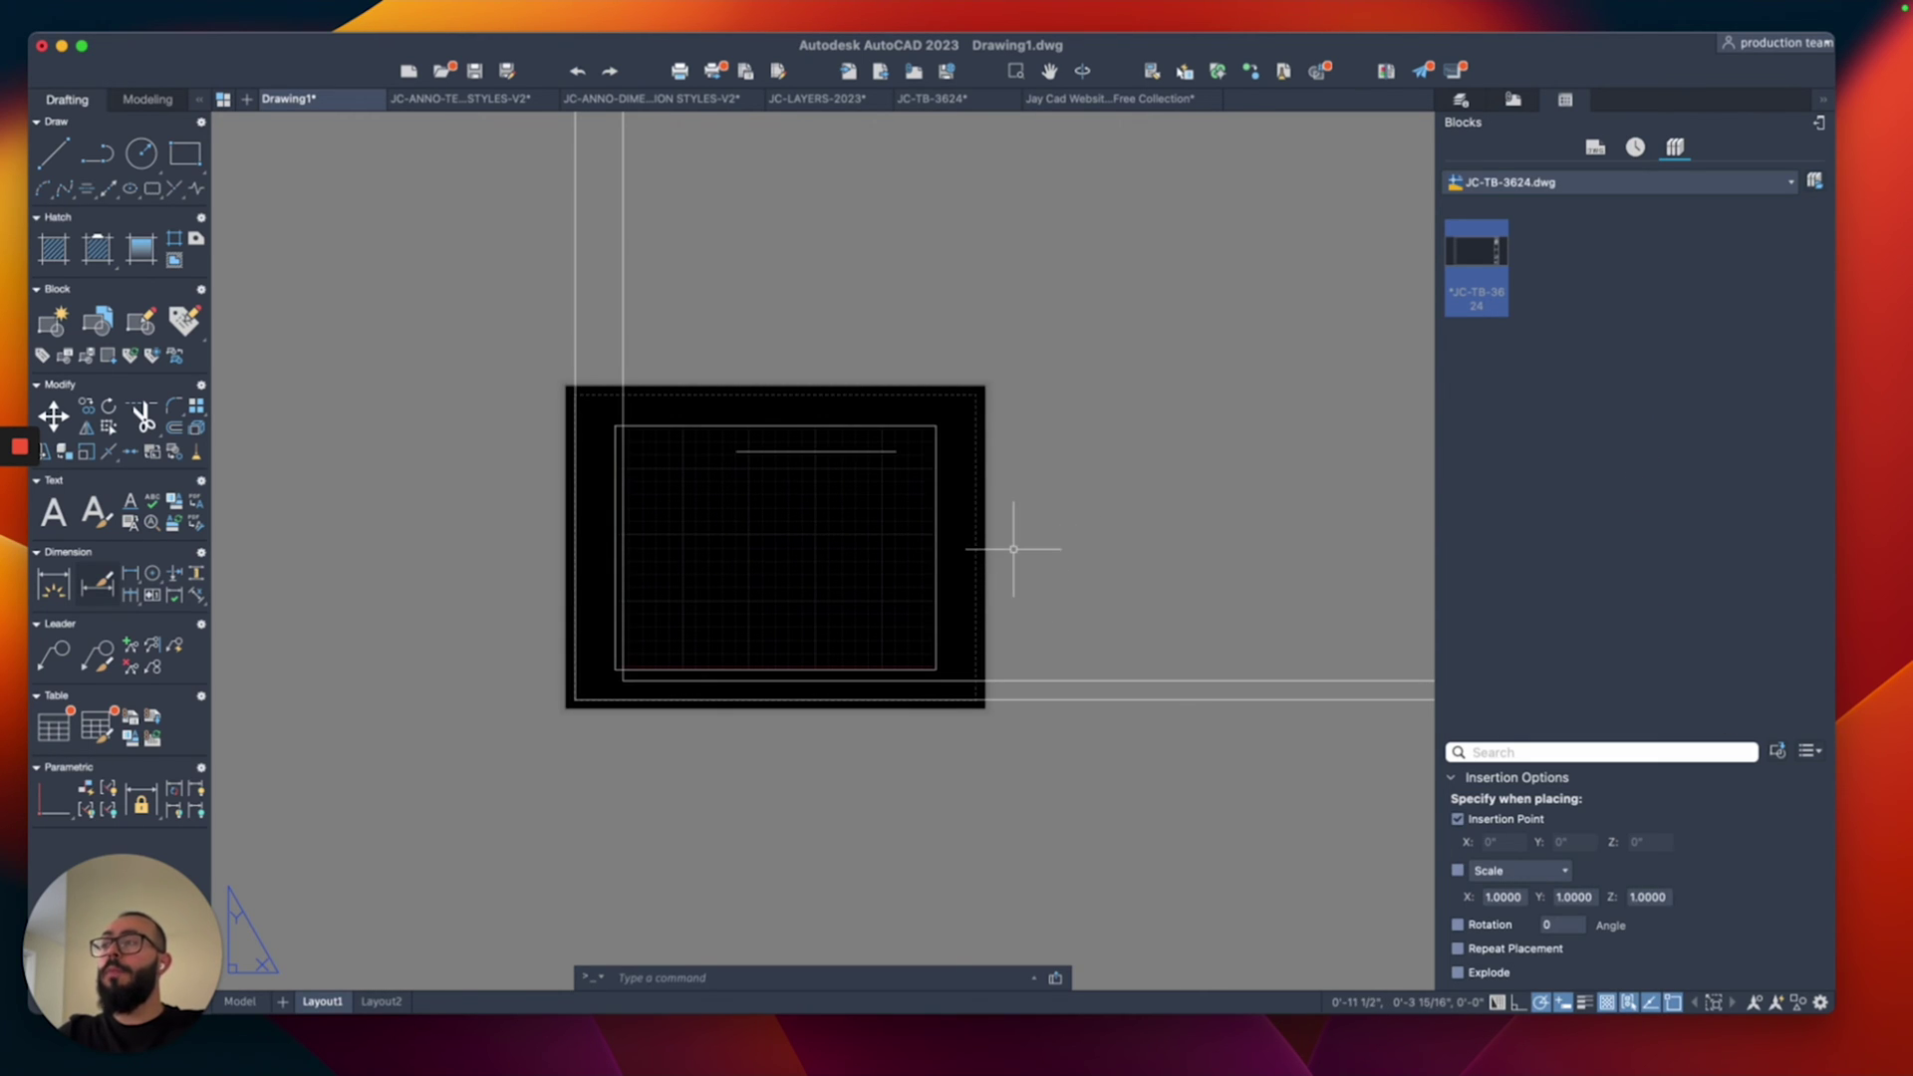
middle_click_drag(955, 534, 877, 577)
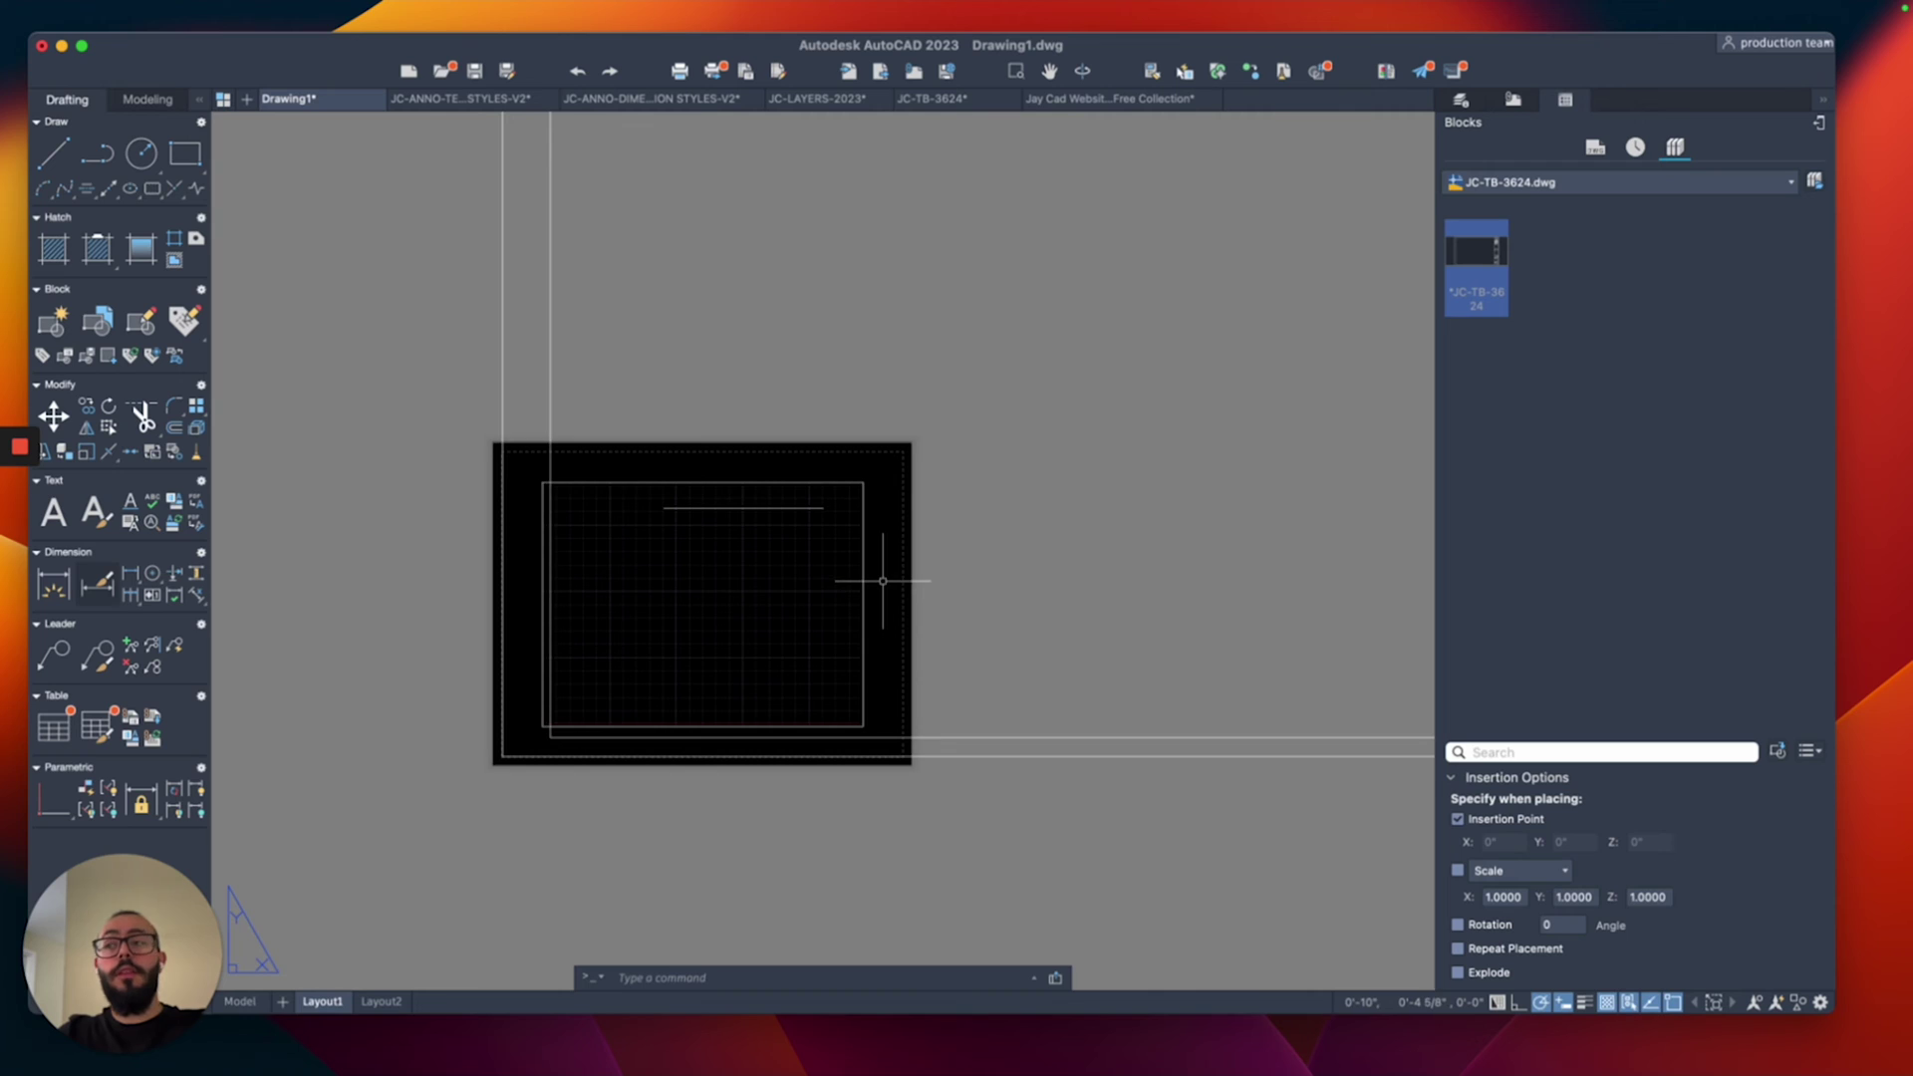
scroll(884, 578, "down", 5)
scroll(1062, 530, "up", 2)
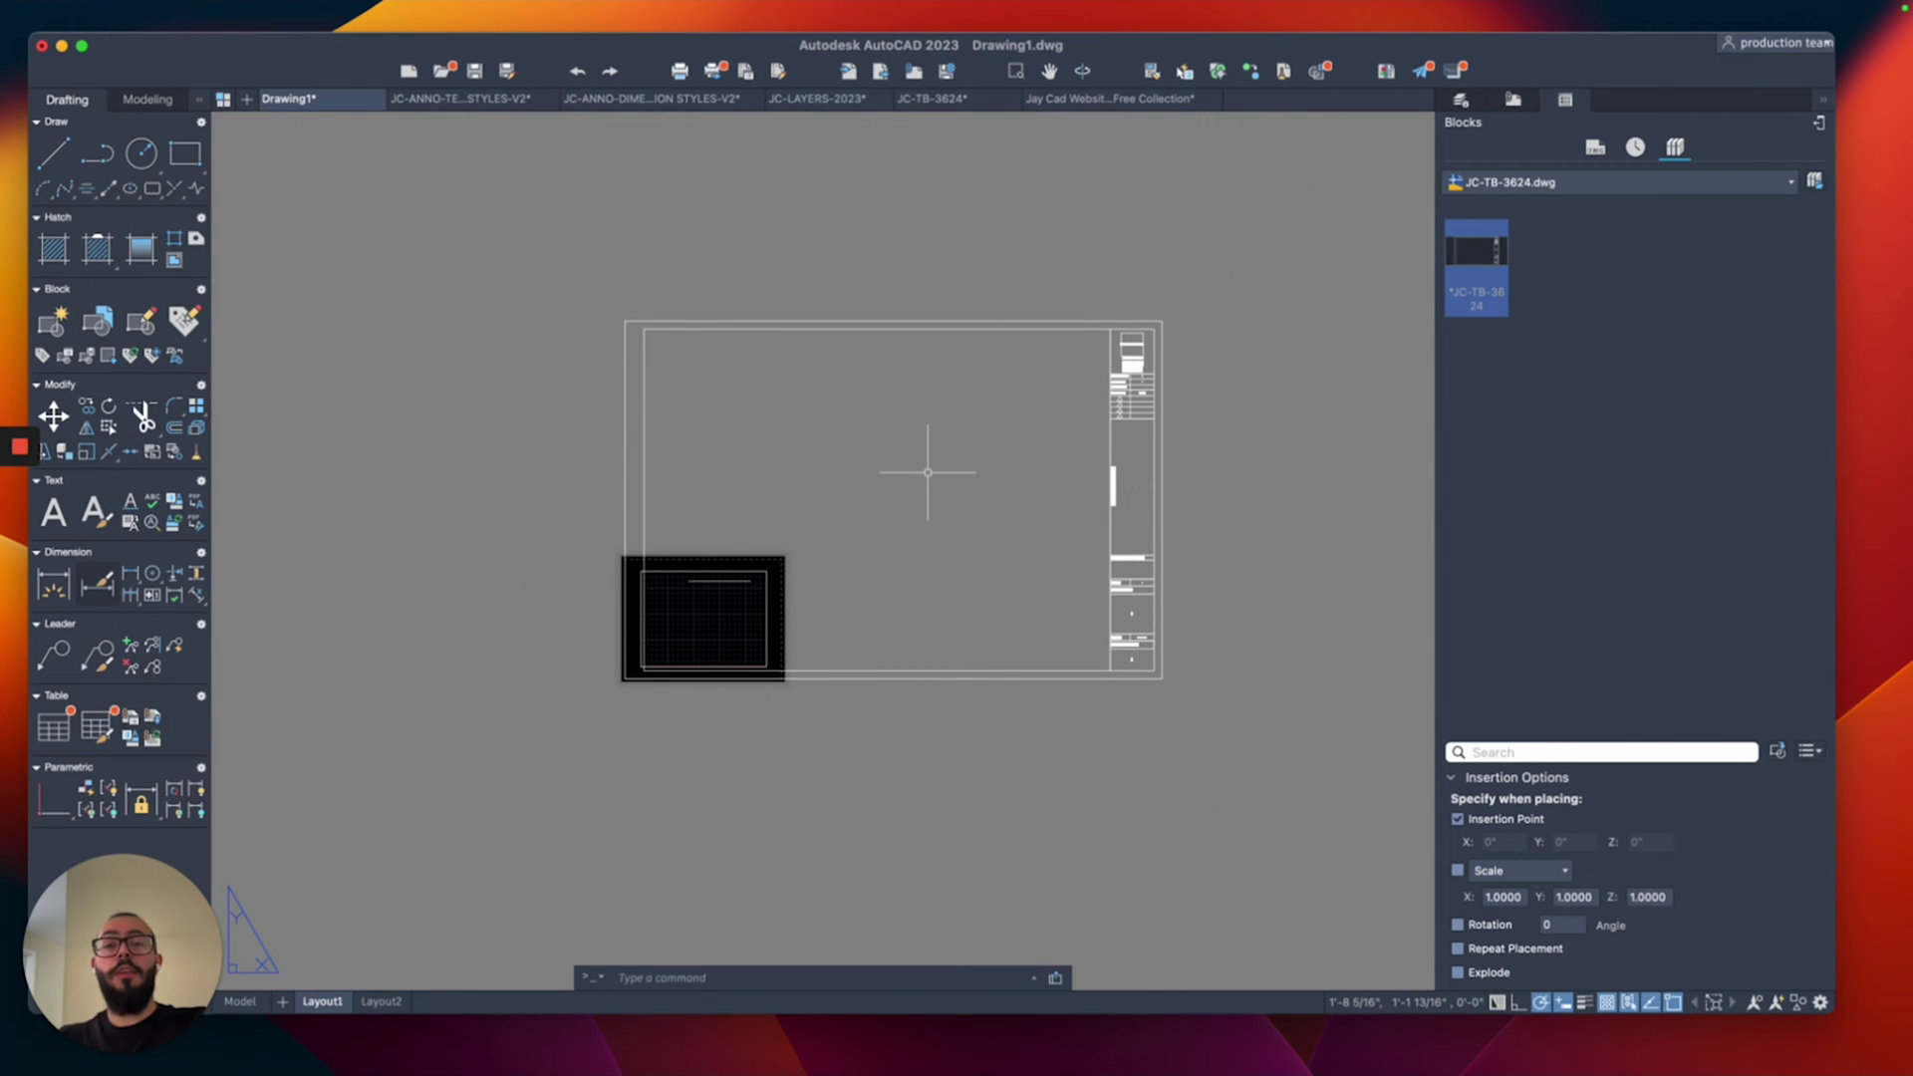
Step: Open the plot settings for Layout1 and choose DWG To PDF.pc3 as the printer
type("priny")
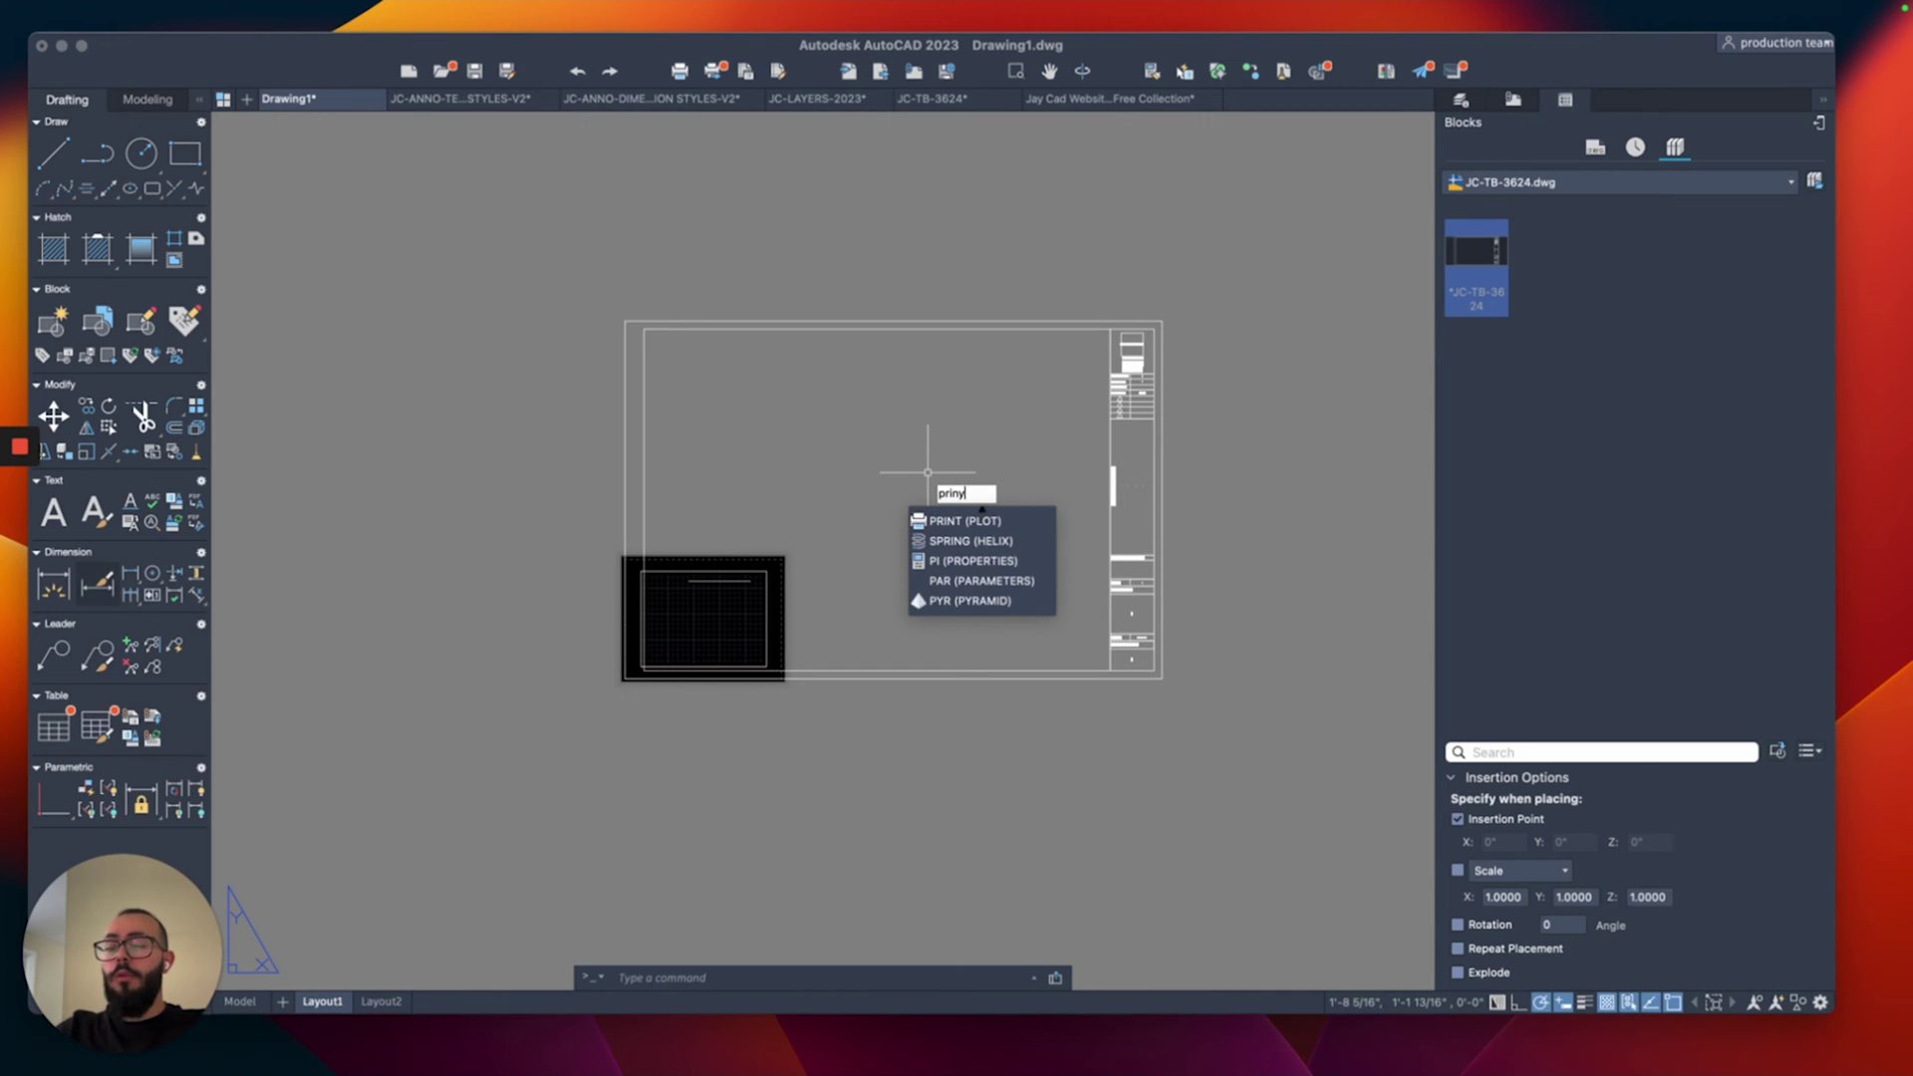
key("BackSpace")
type("t")
key("Return")
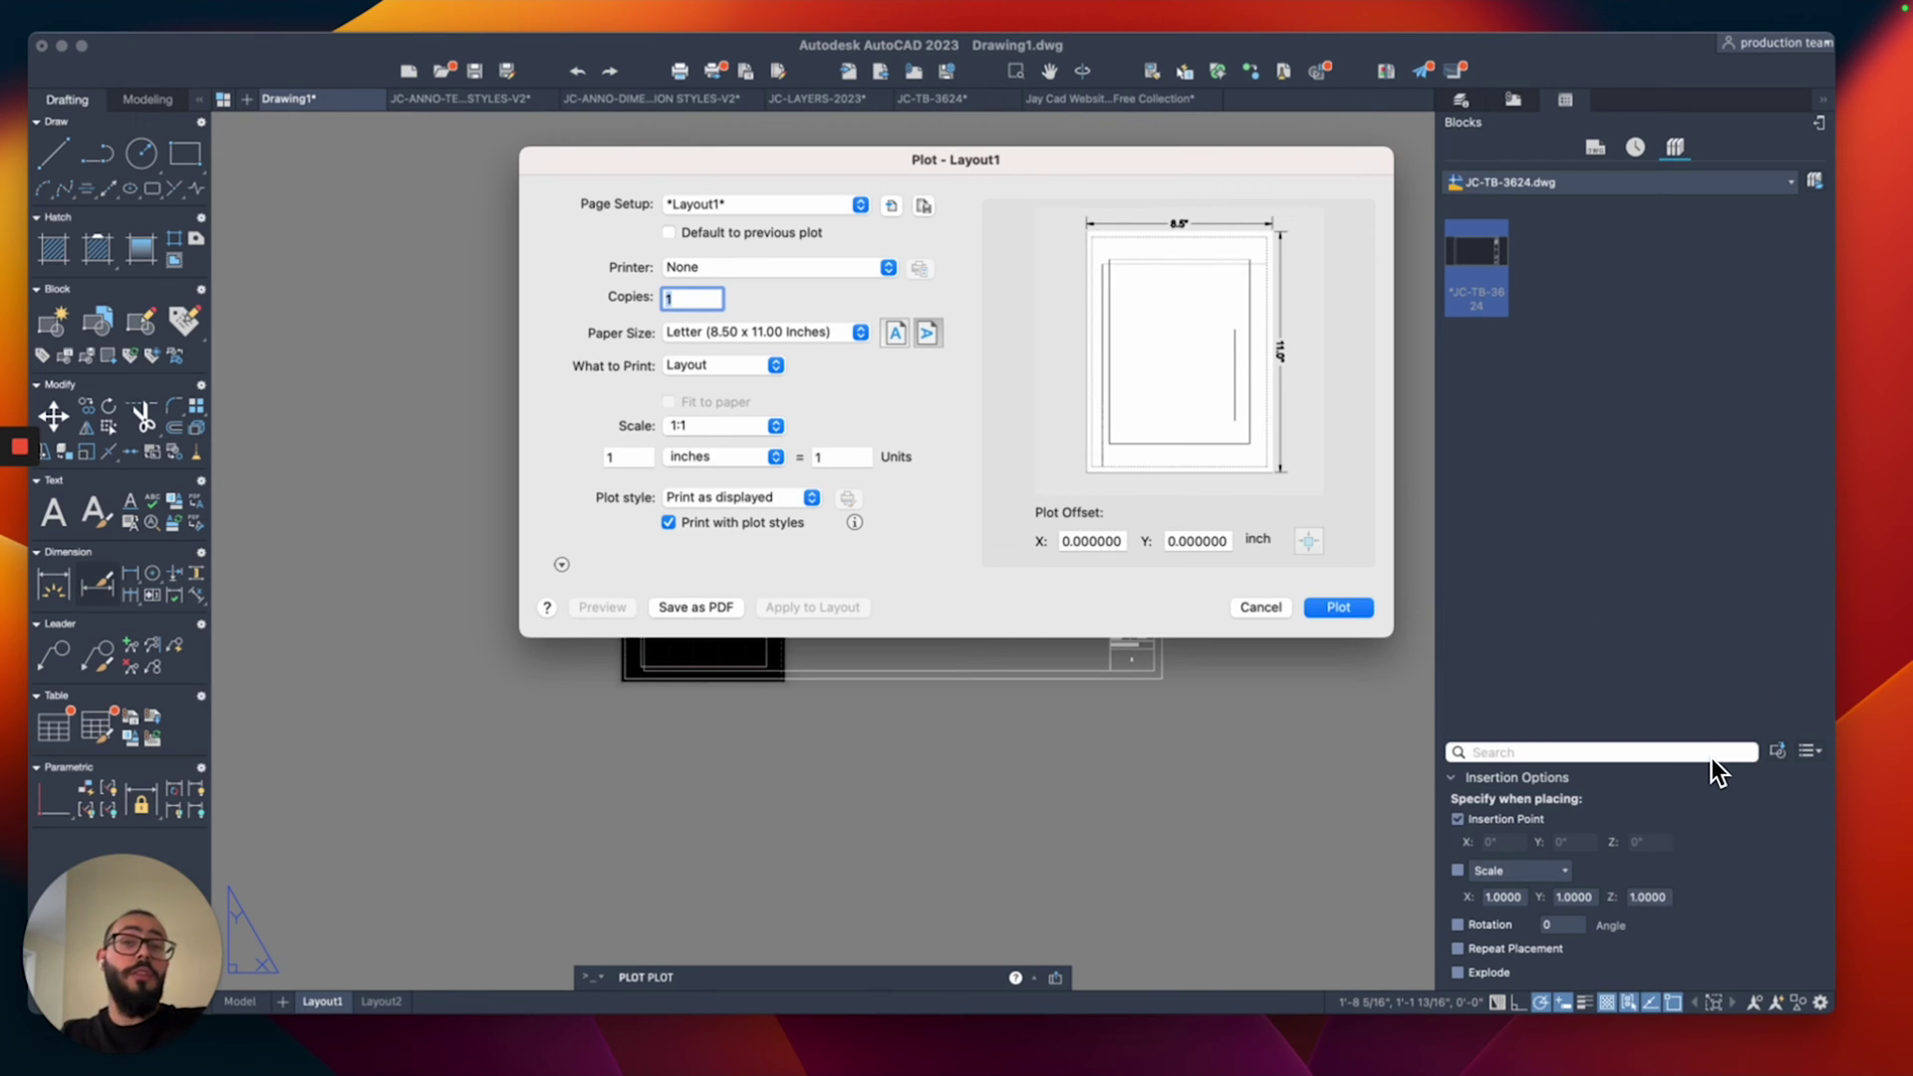
key("shift+Tab")
key("space")
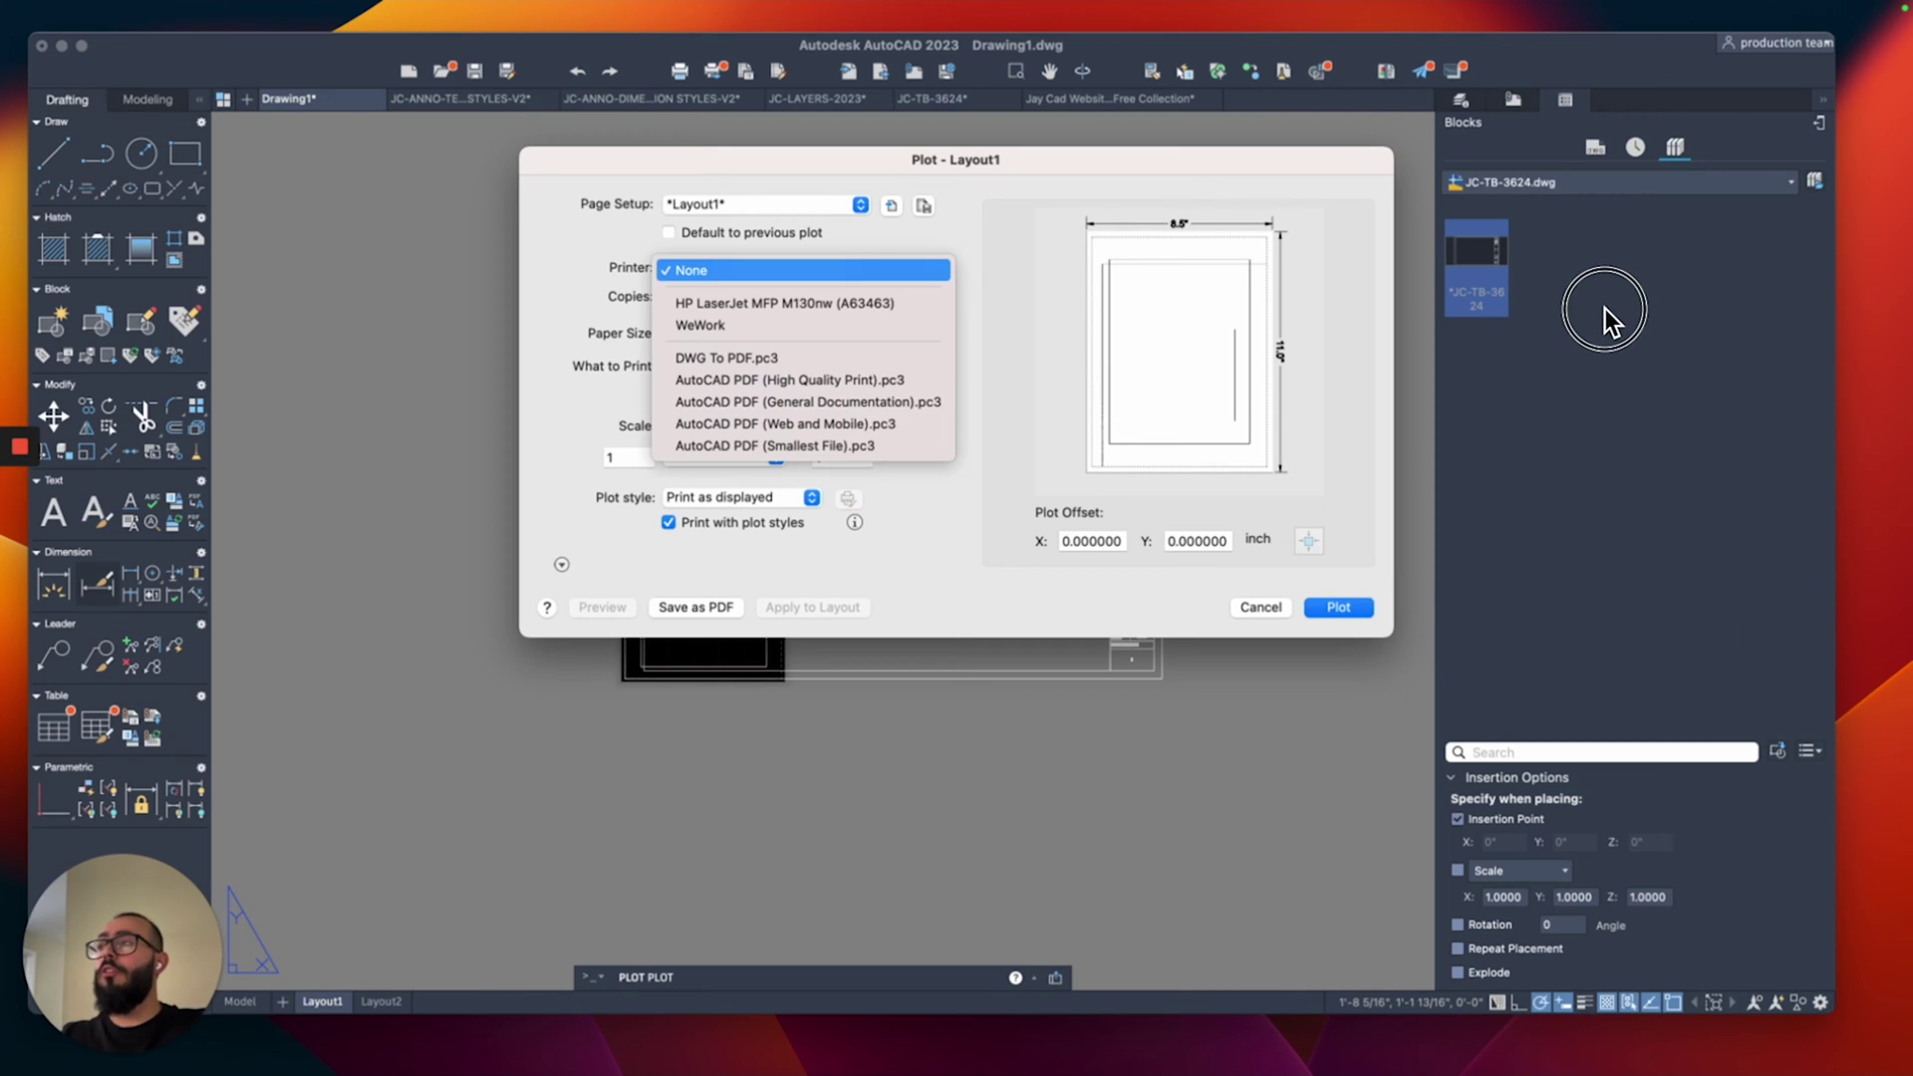
key("Down")
key("Down")
key("Down")
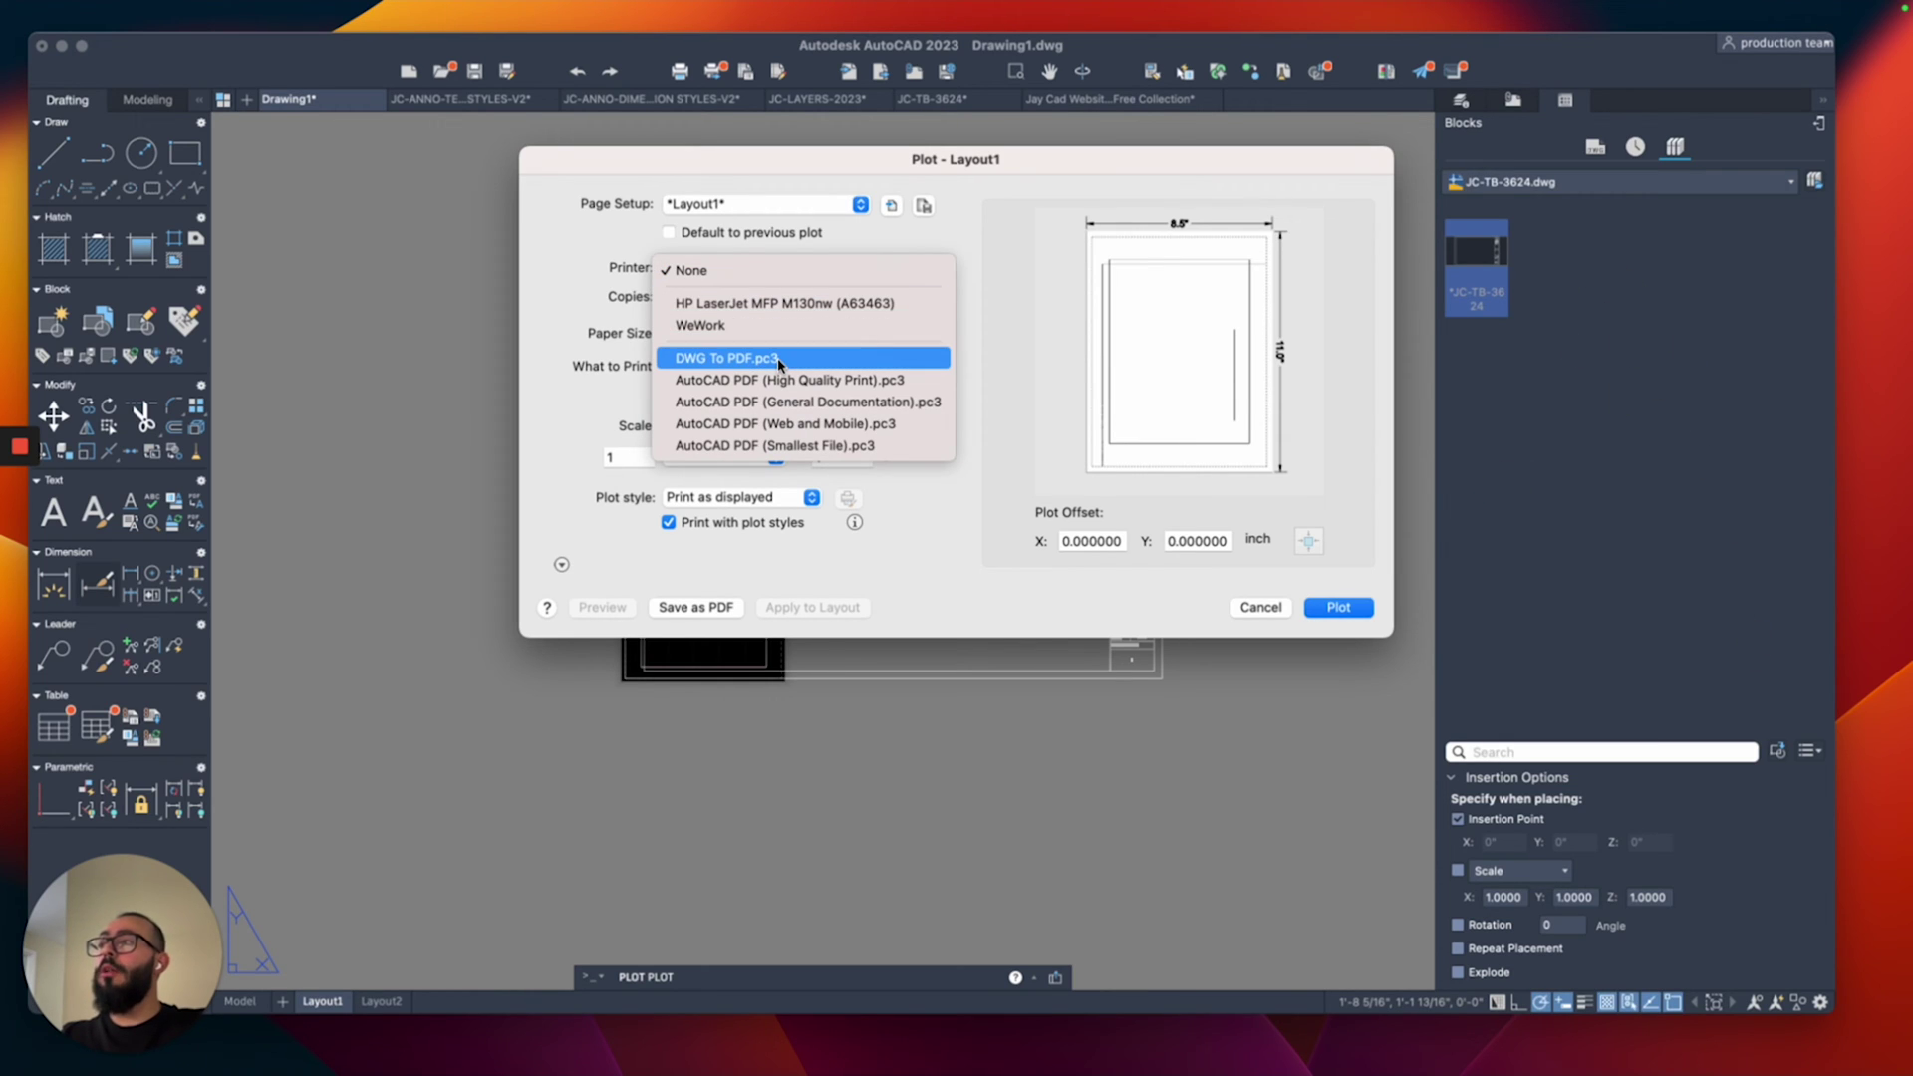
left_click(779, 364)
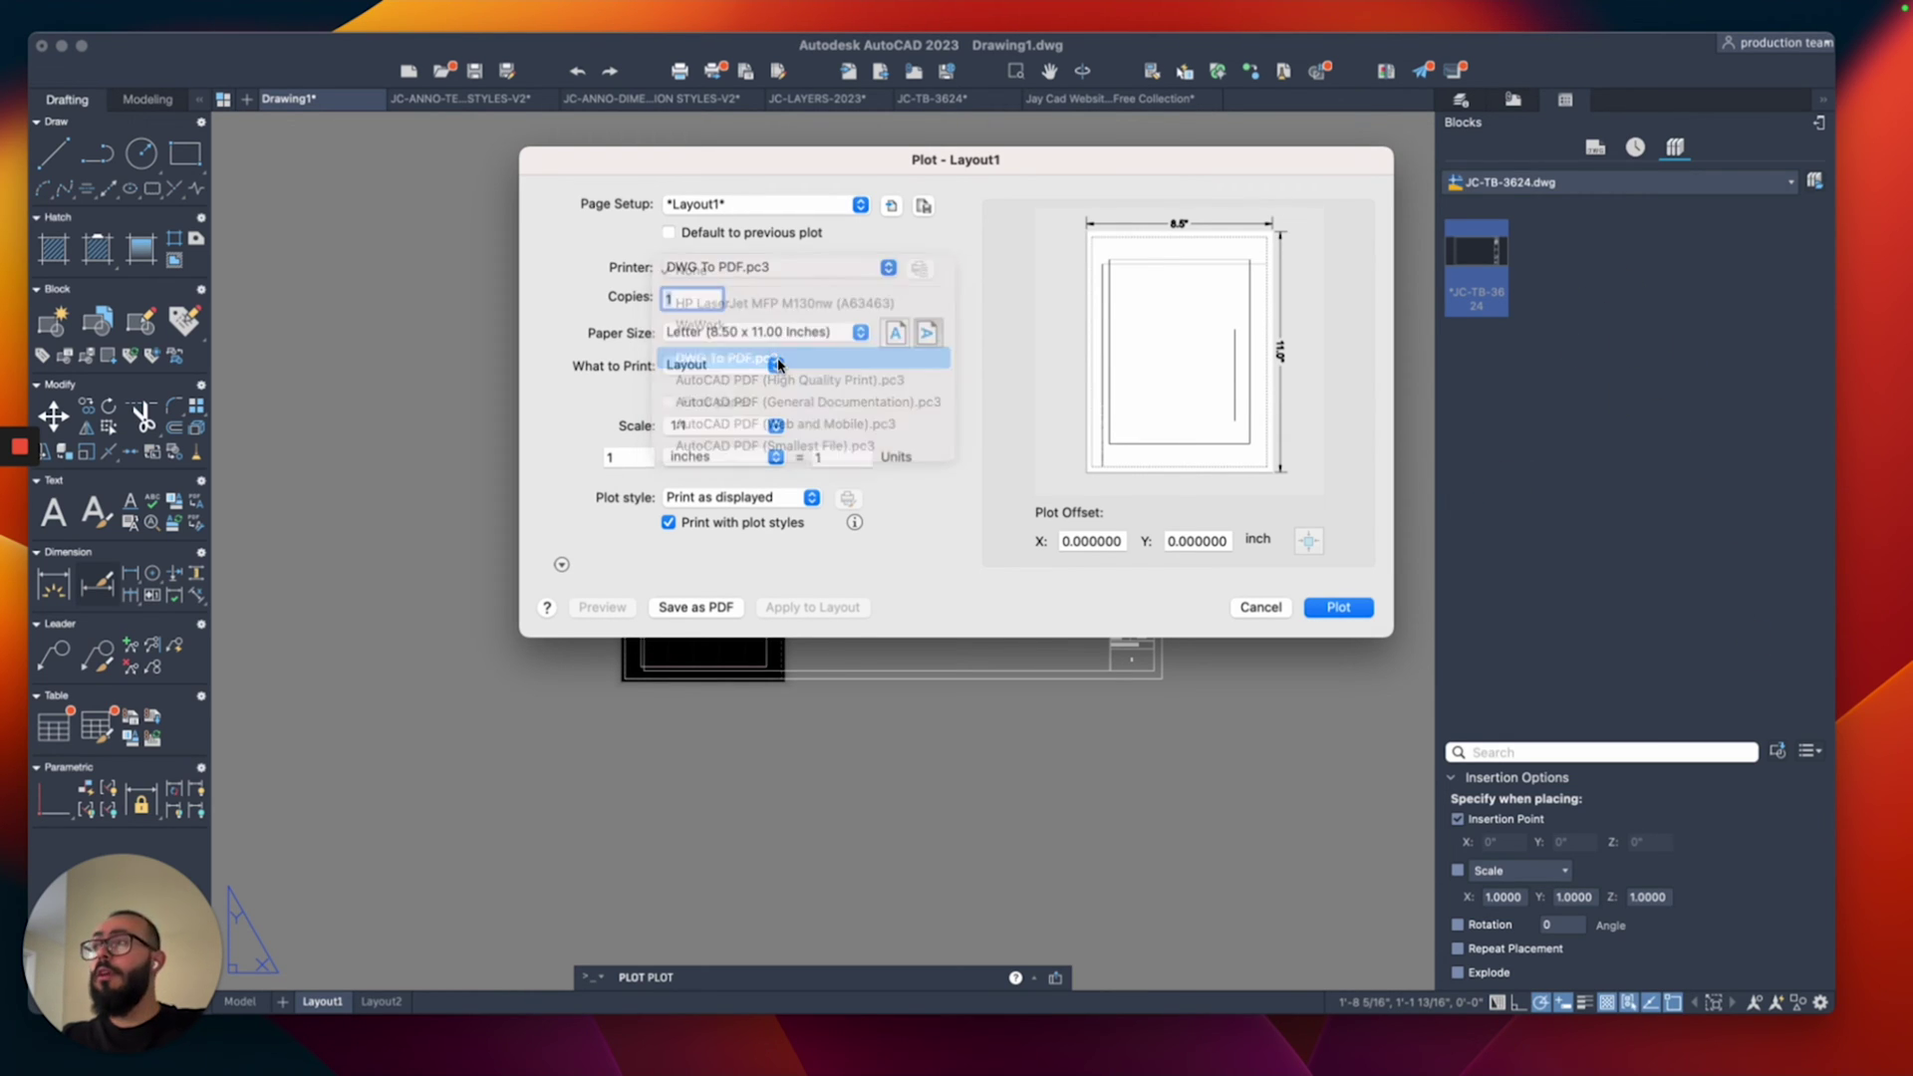
Step: Set the plot paper size to ARCH full bleed D (36.00 x 24.00 Inches)
key("Tab")
key("space")
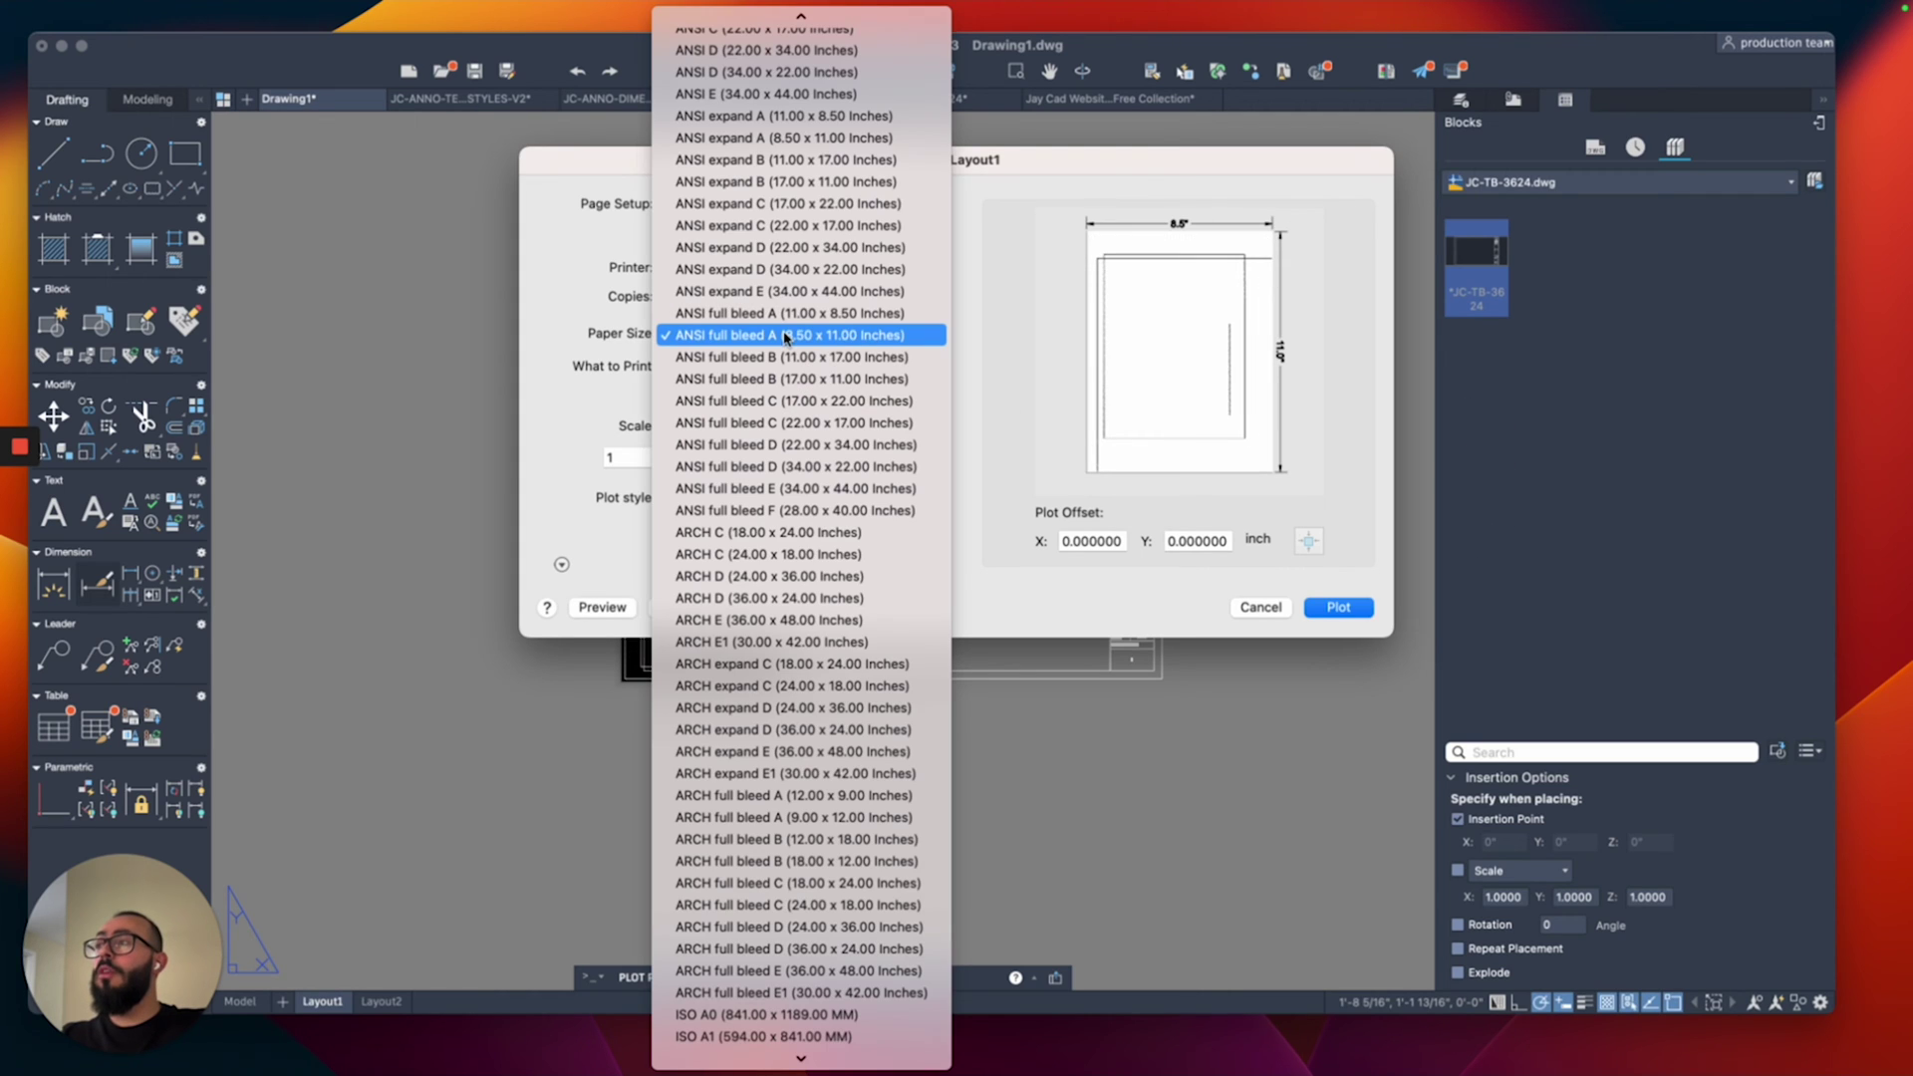
key("Up")
key("Down")
key("Down")
key("Down")
key("Down")
key("Down")
key("Down")
key("Down")
key("Down")
key("Down")
key("Down")
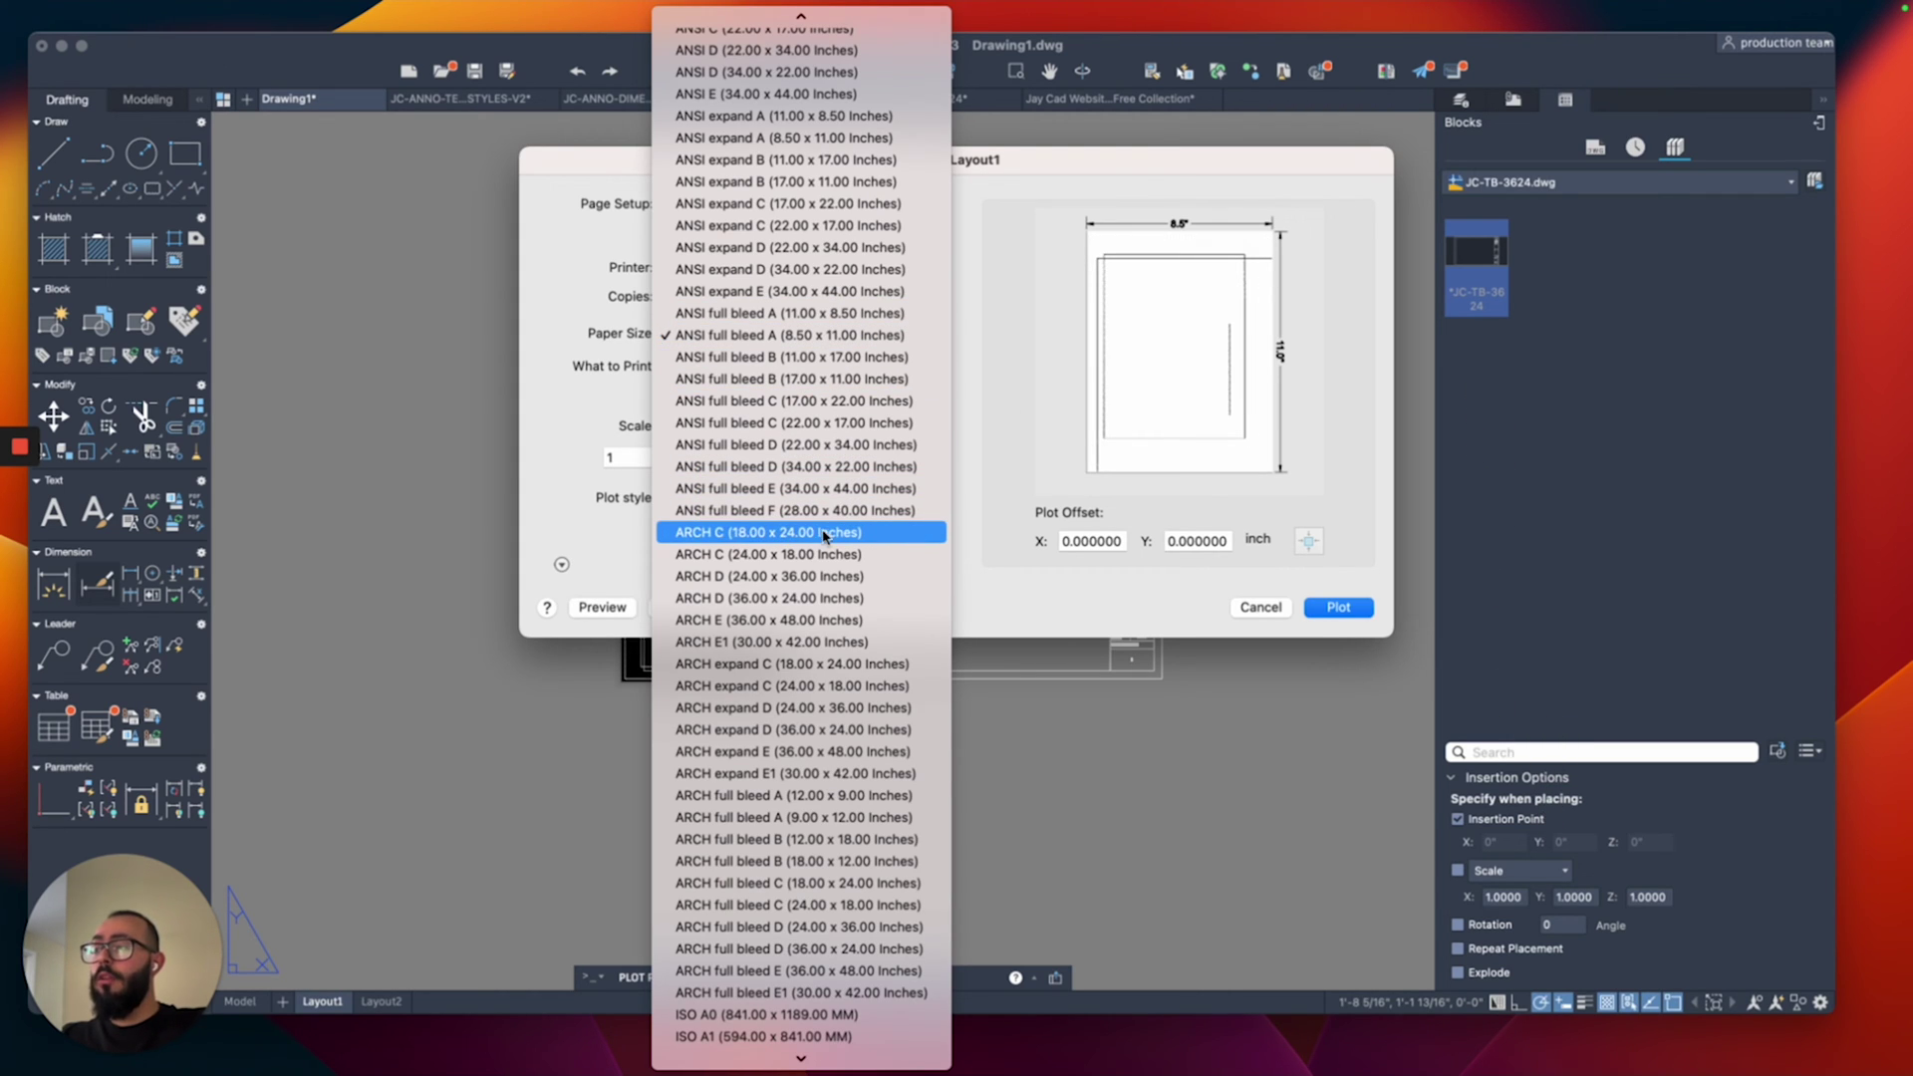
key("Down")
key("Down")
key("Down")
key("Down")
key("Down")
key("Down")
key("Down")
key("Down")
key("Down")
key("Down")
key("Down")
key("Down")
key("Down")
key("Down")
key("Down")
key("Down")
key("Down")
key("Down")
key("Down")
key("Down")
key("Up")
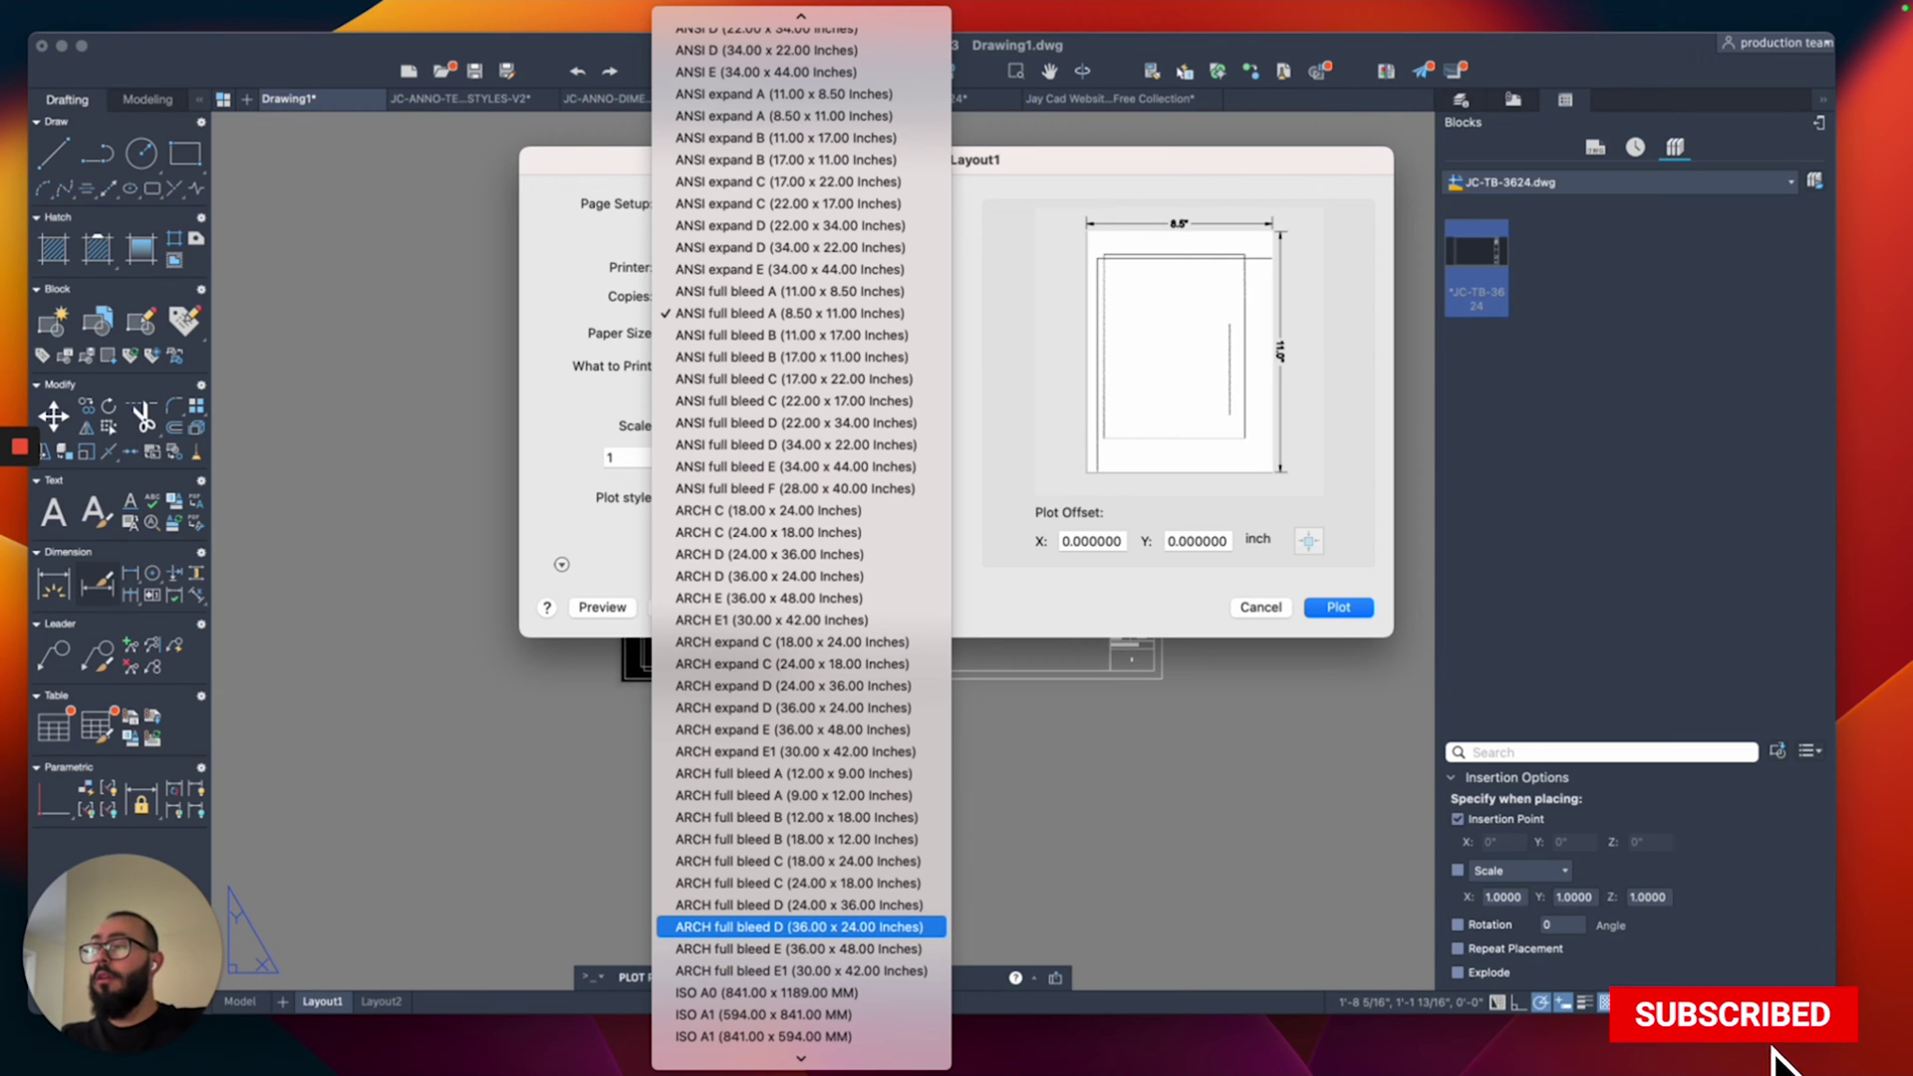
left_click(721, 936)
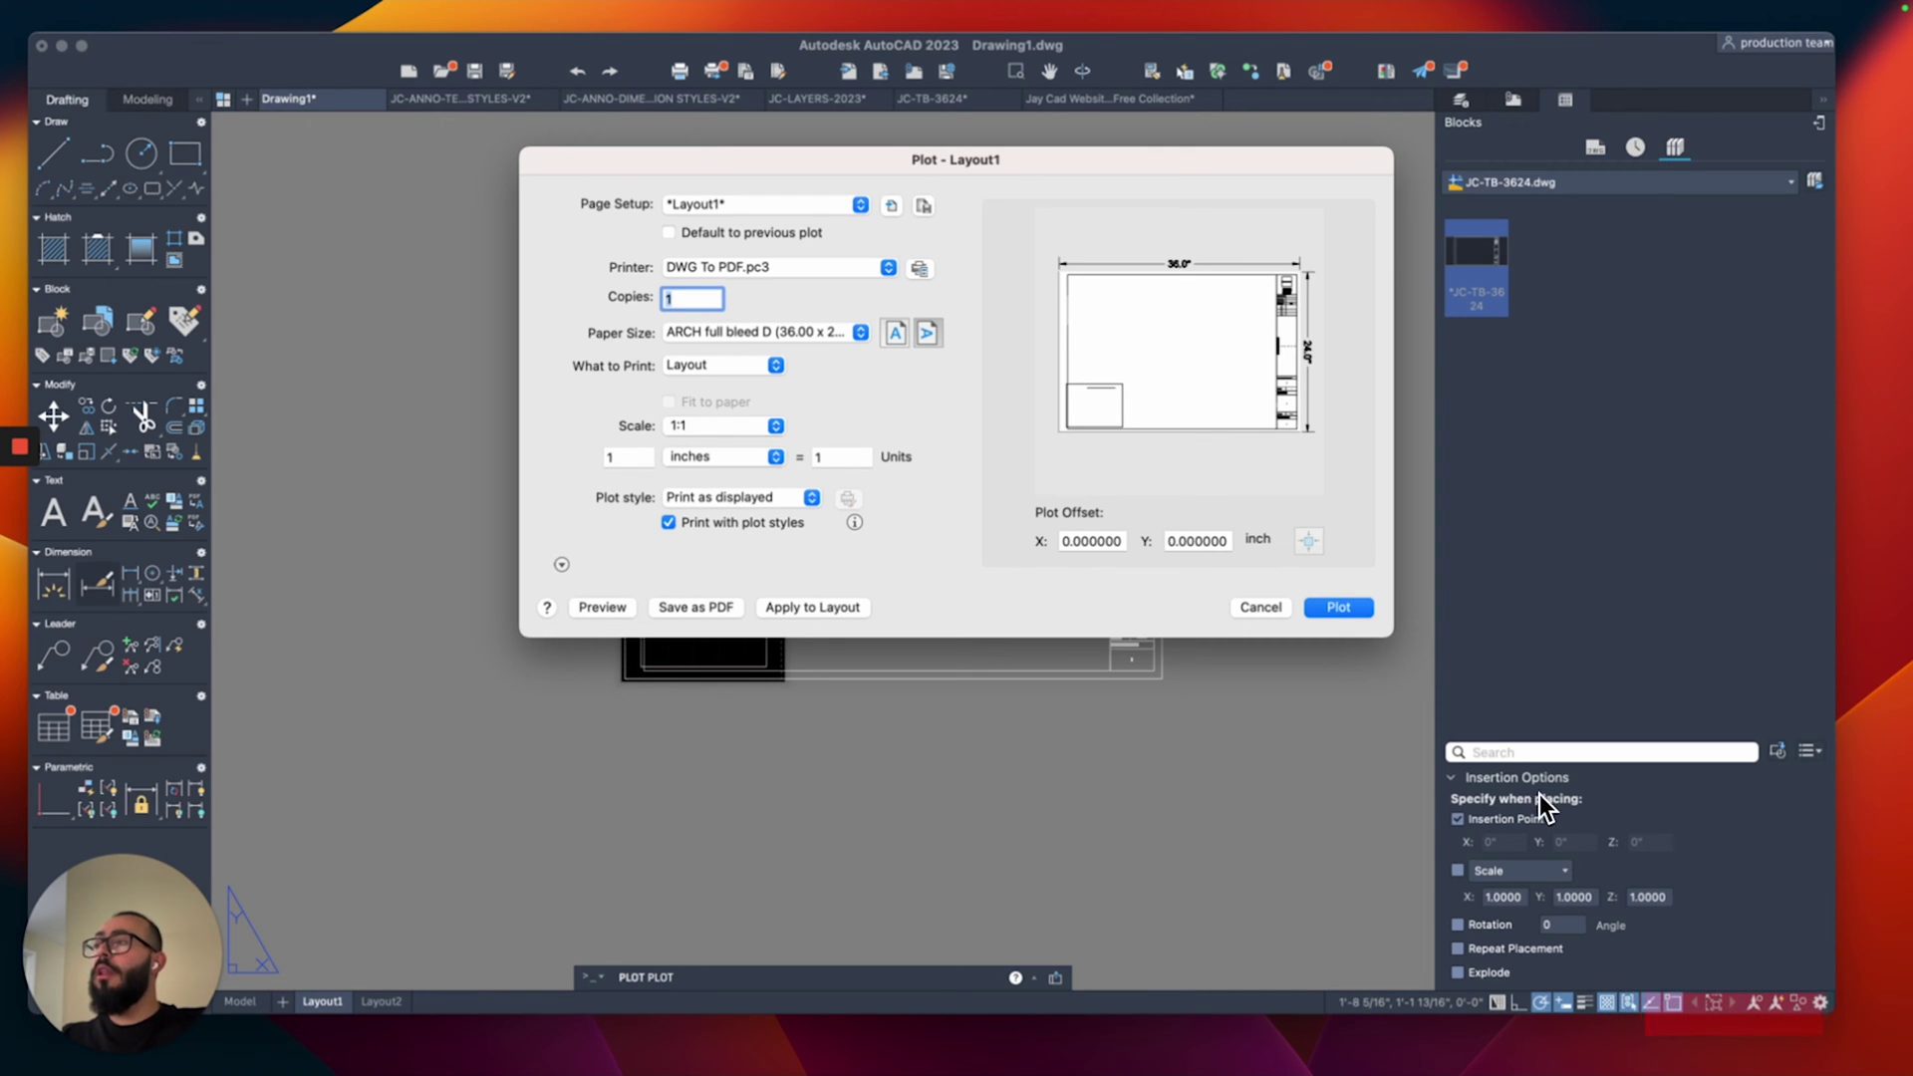
Step: Set the plot style to monochrome.ctb, apply the plot settings to Layout1 and close them without plotting
left_click(774, 500)
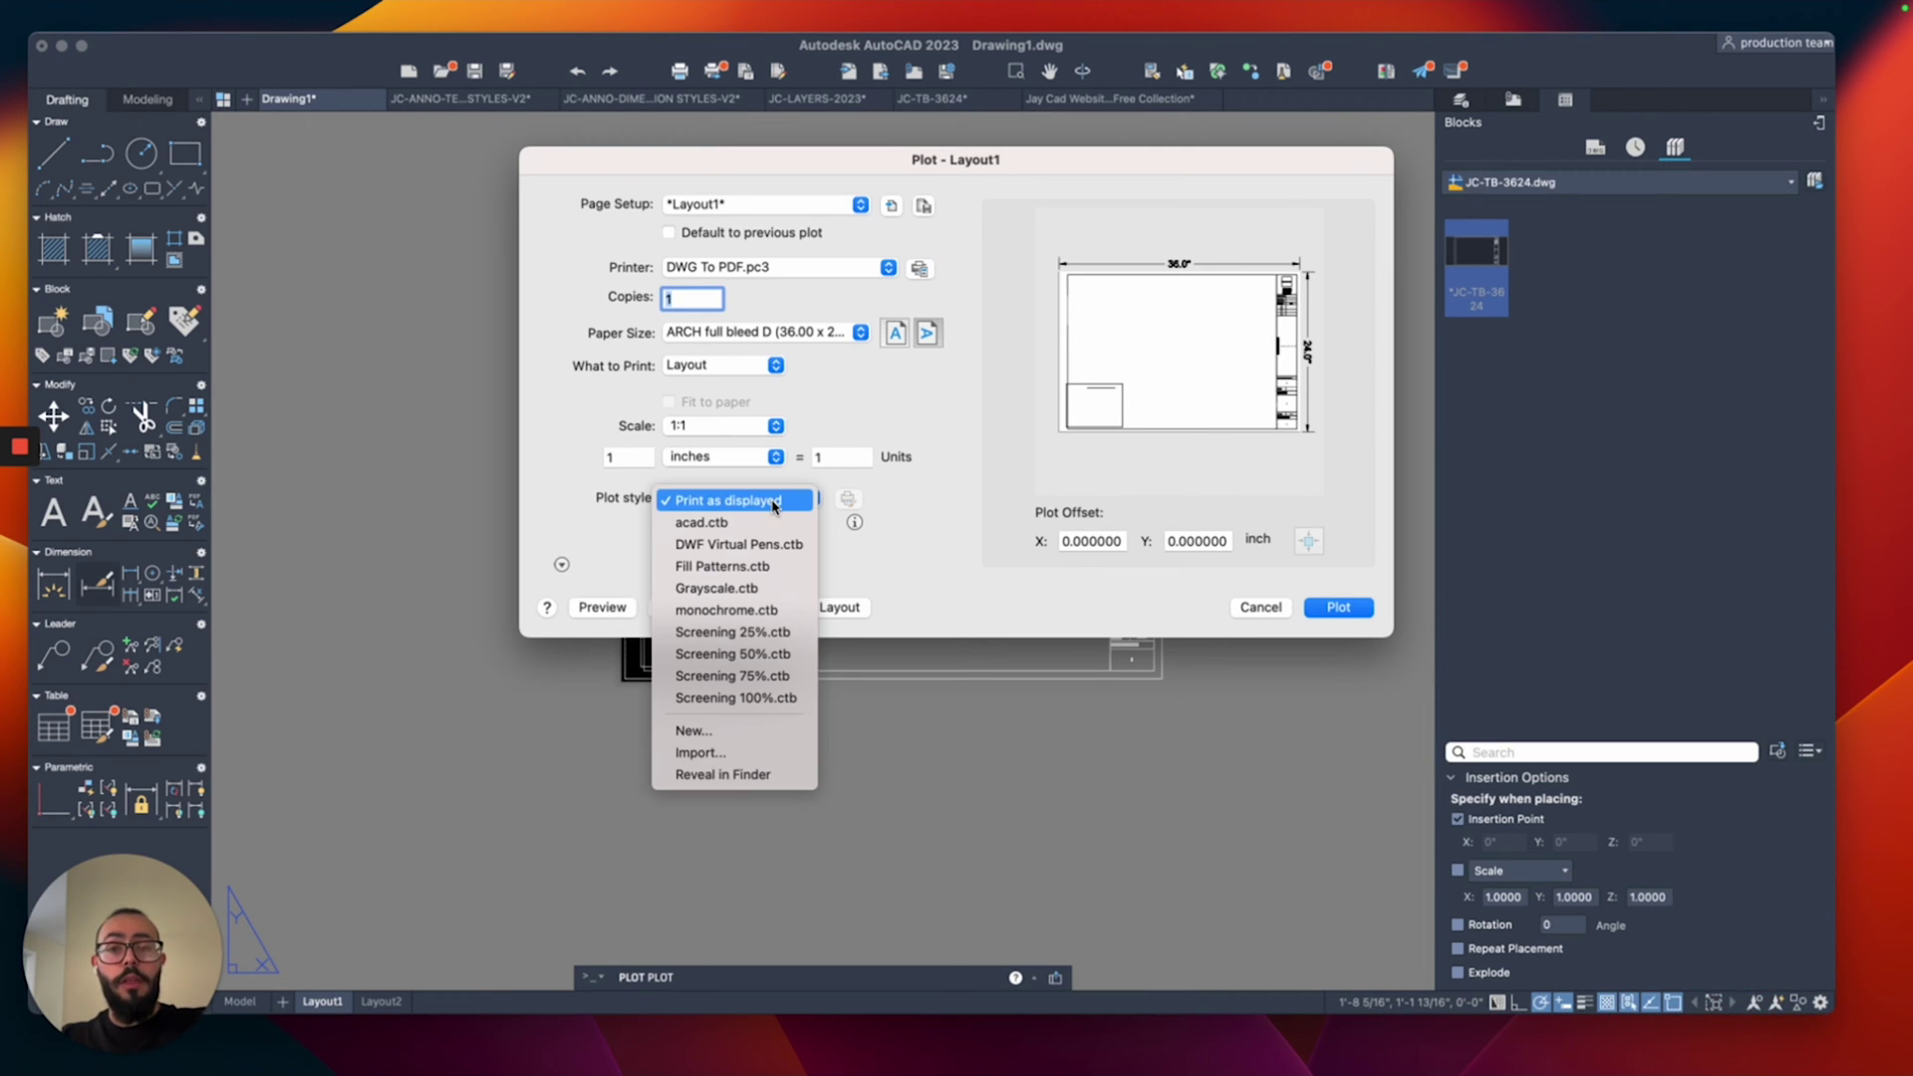
left_click(732, 610)
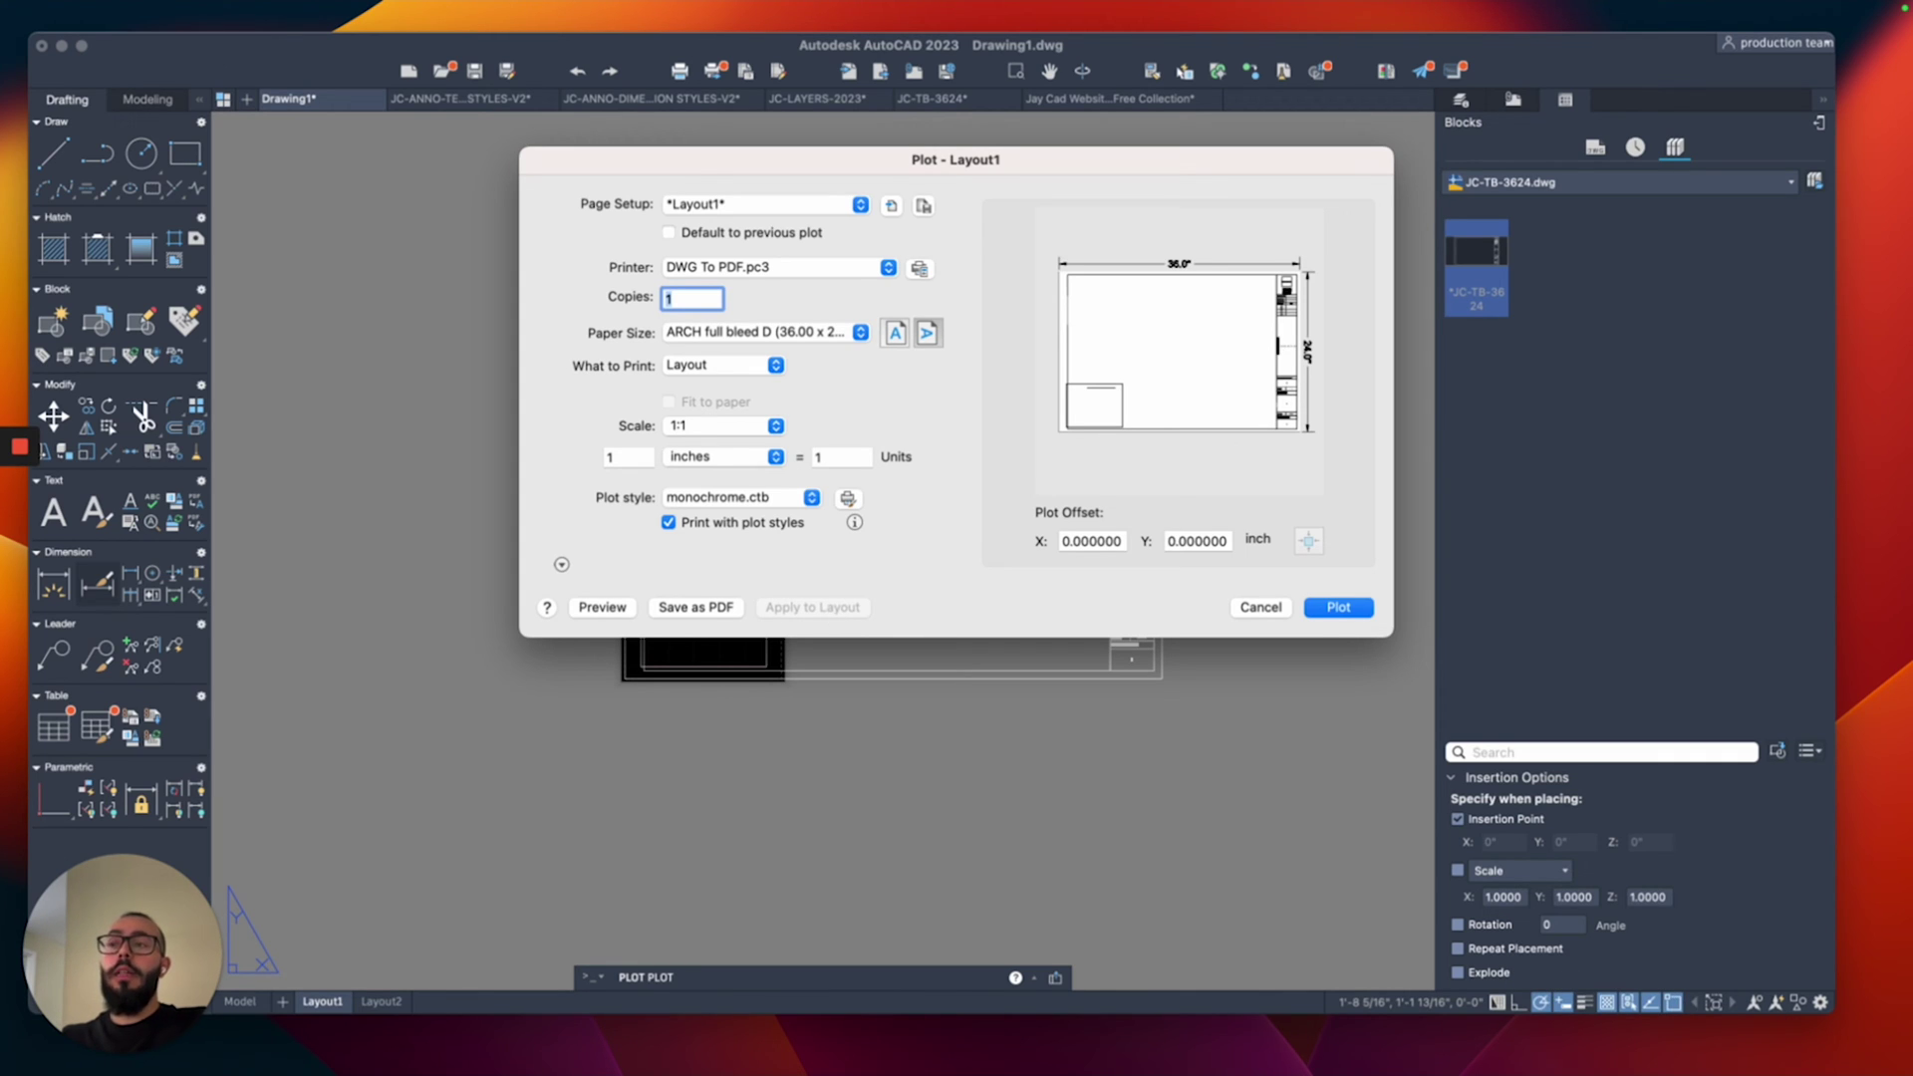
left_click(1259, 608)
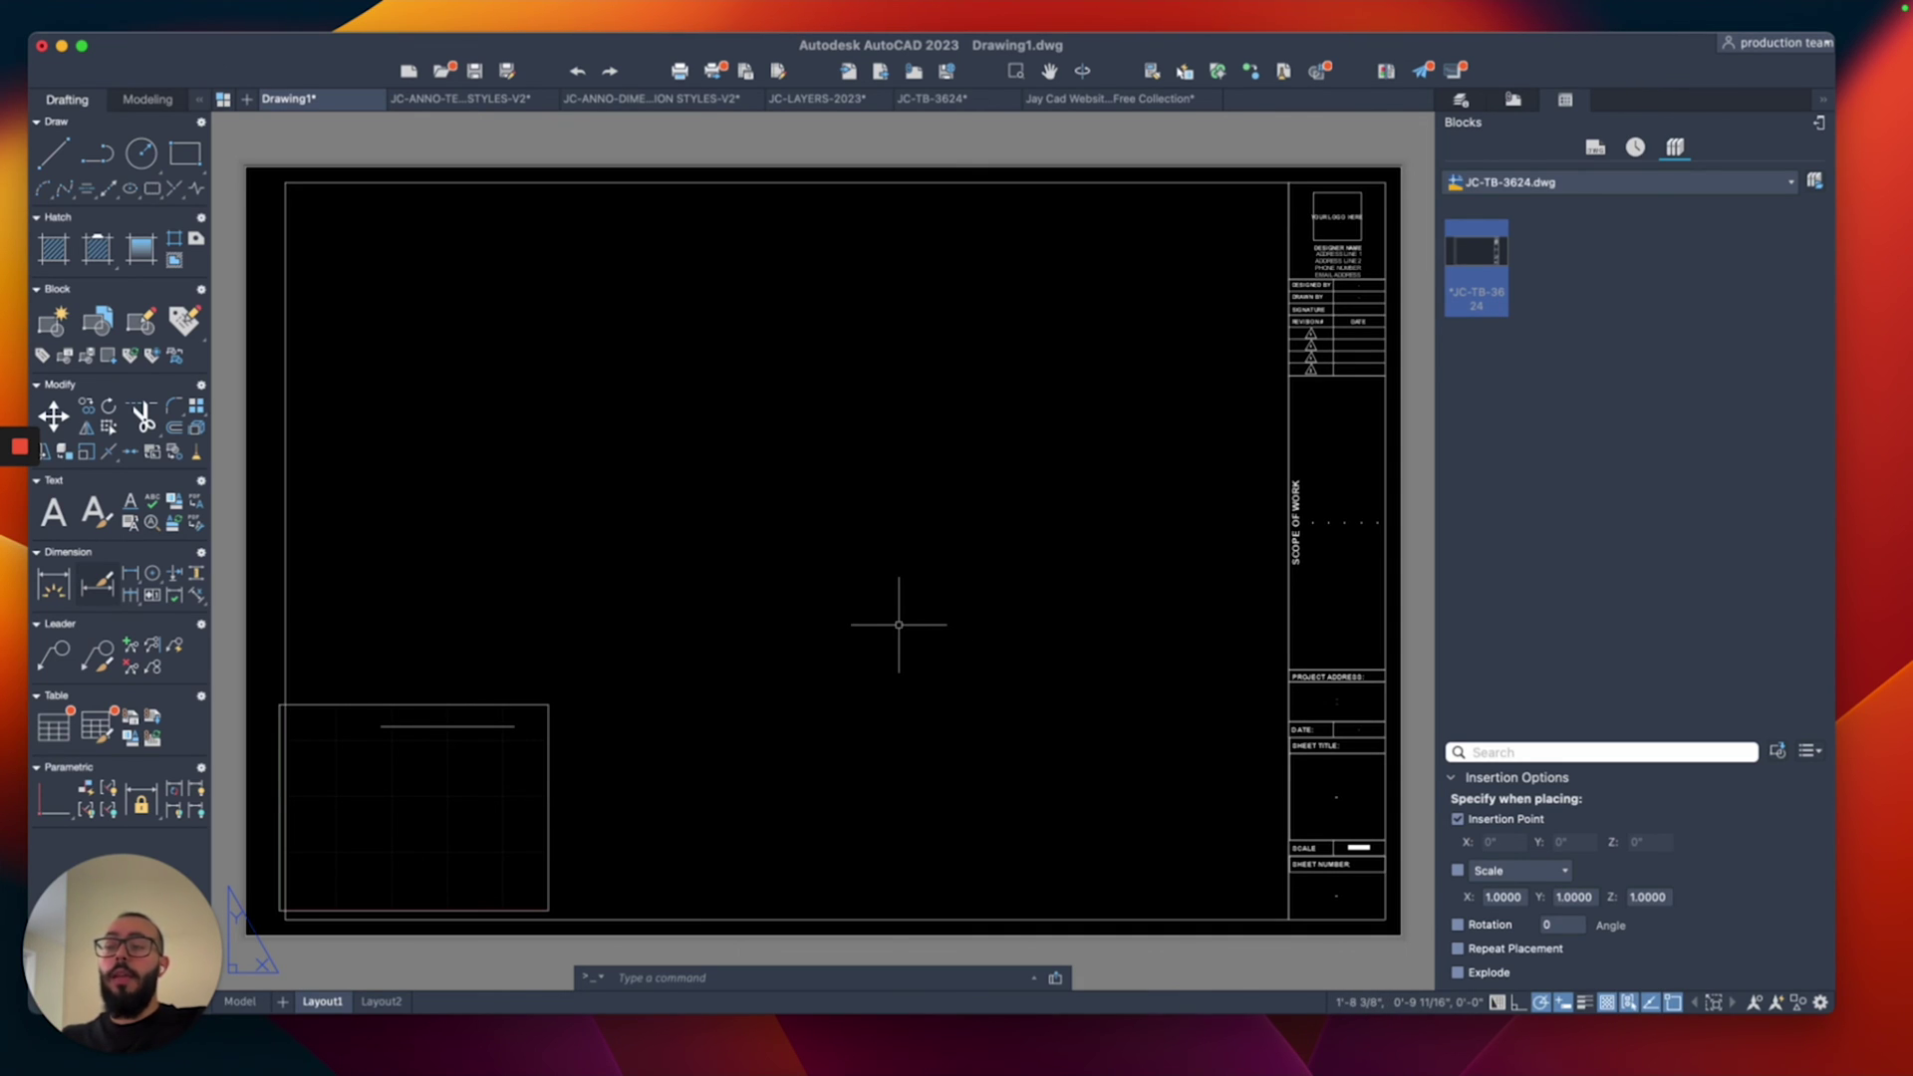
Step: Move the small viewport on Layout1 from the sheet's lower-left corner towards the middle of the title block's drawing area
left_click(588, 653)
left_click(523, 688)
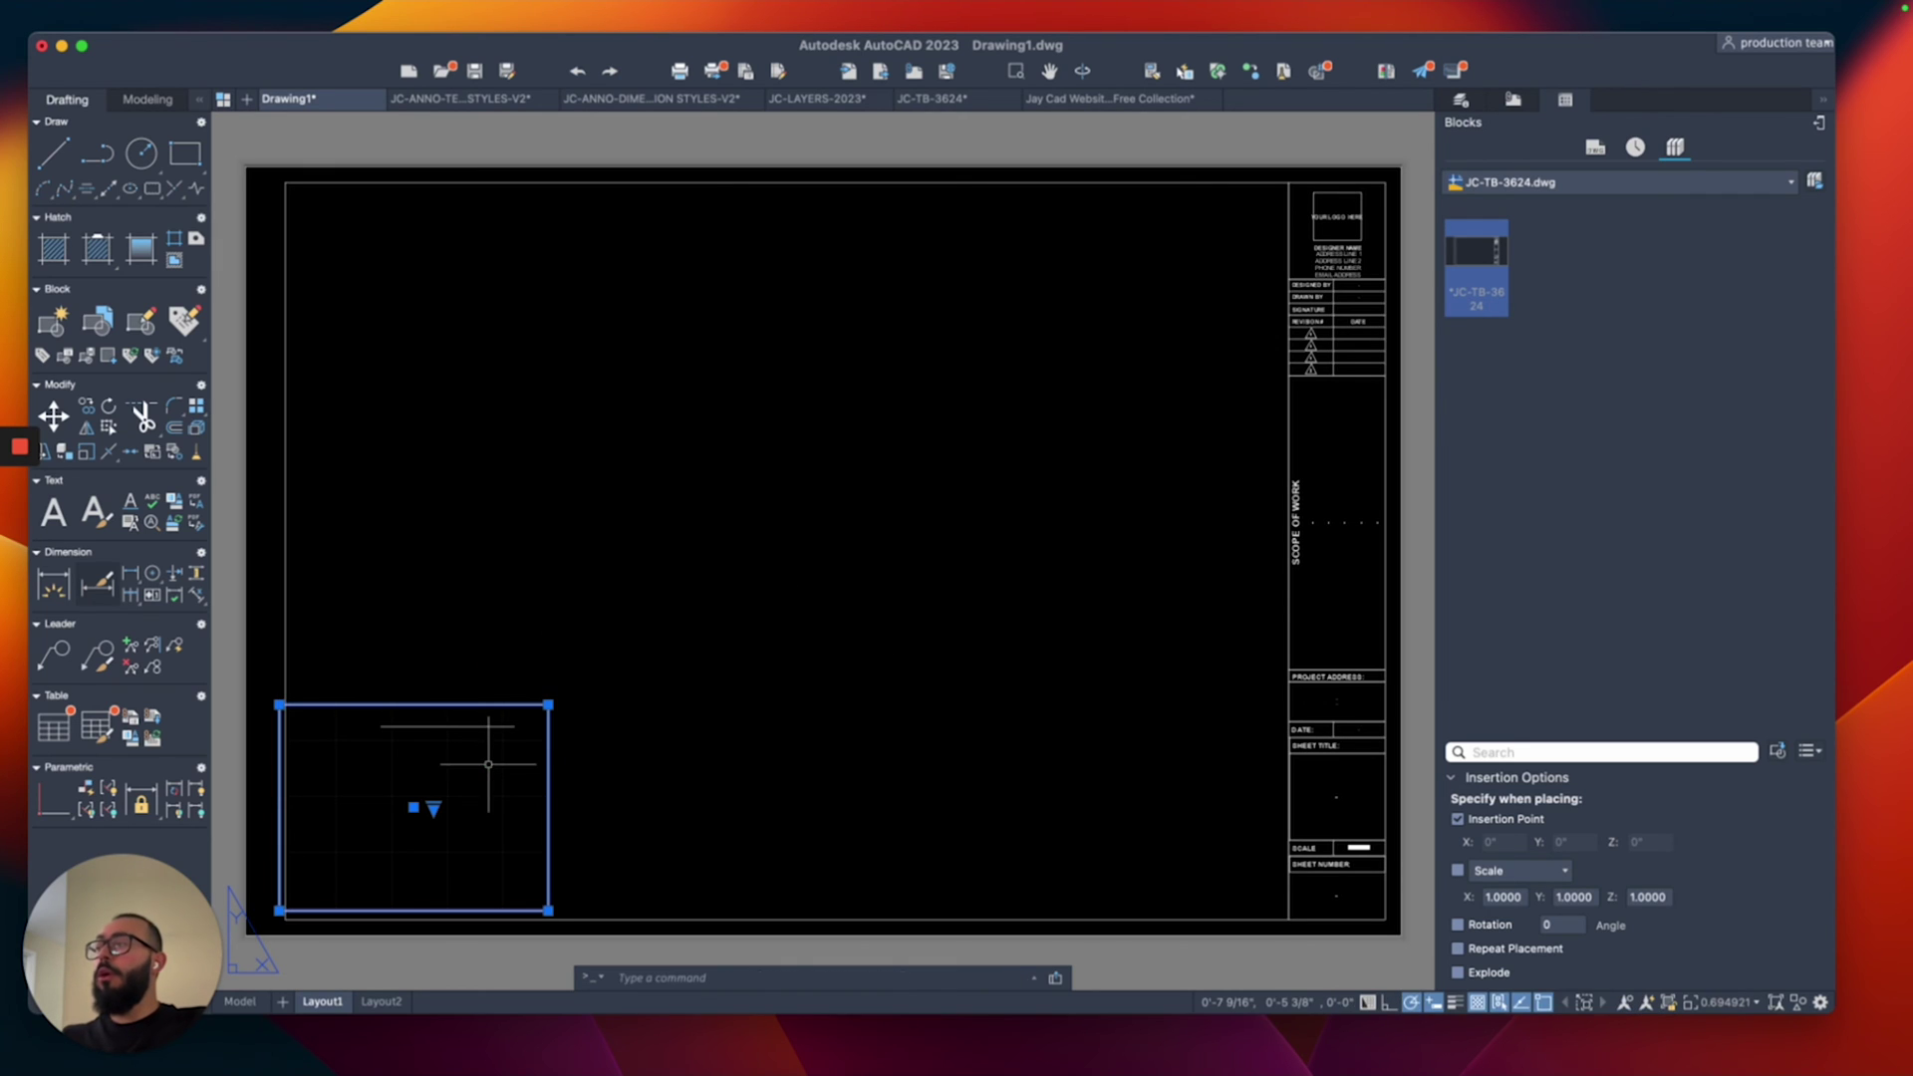
type("m")
key("Return")
left_click(613, 825)
left_click(989, 565)
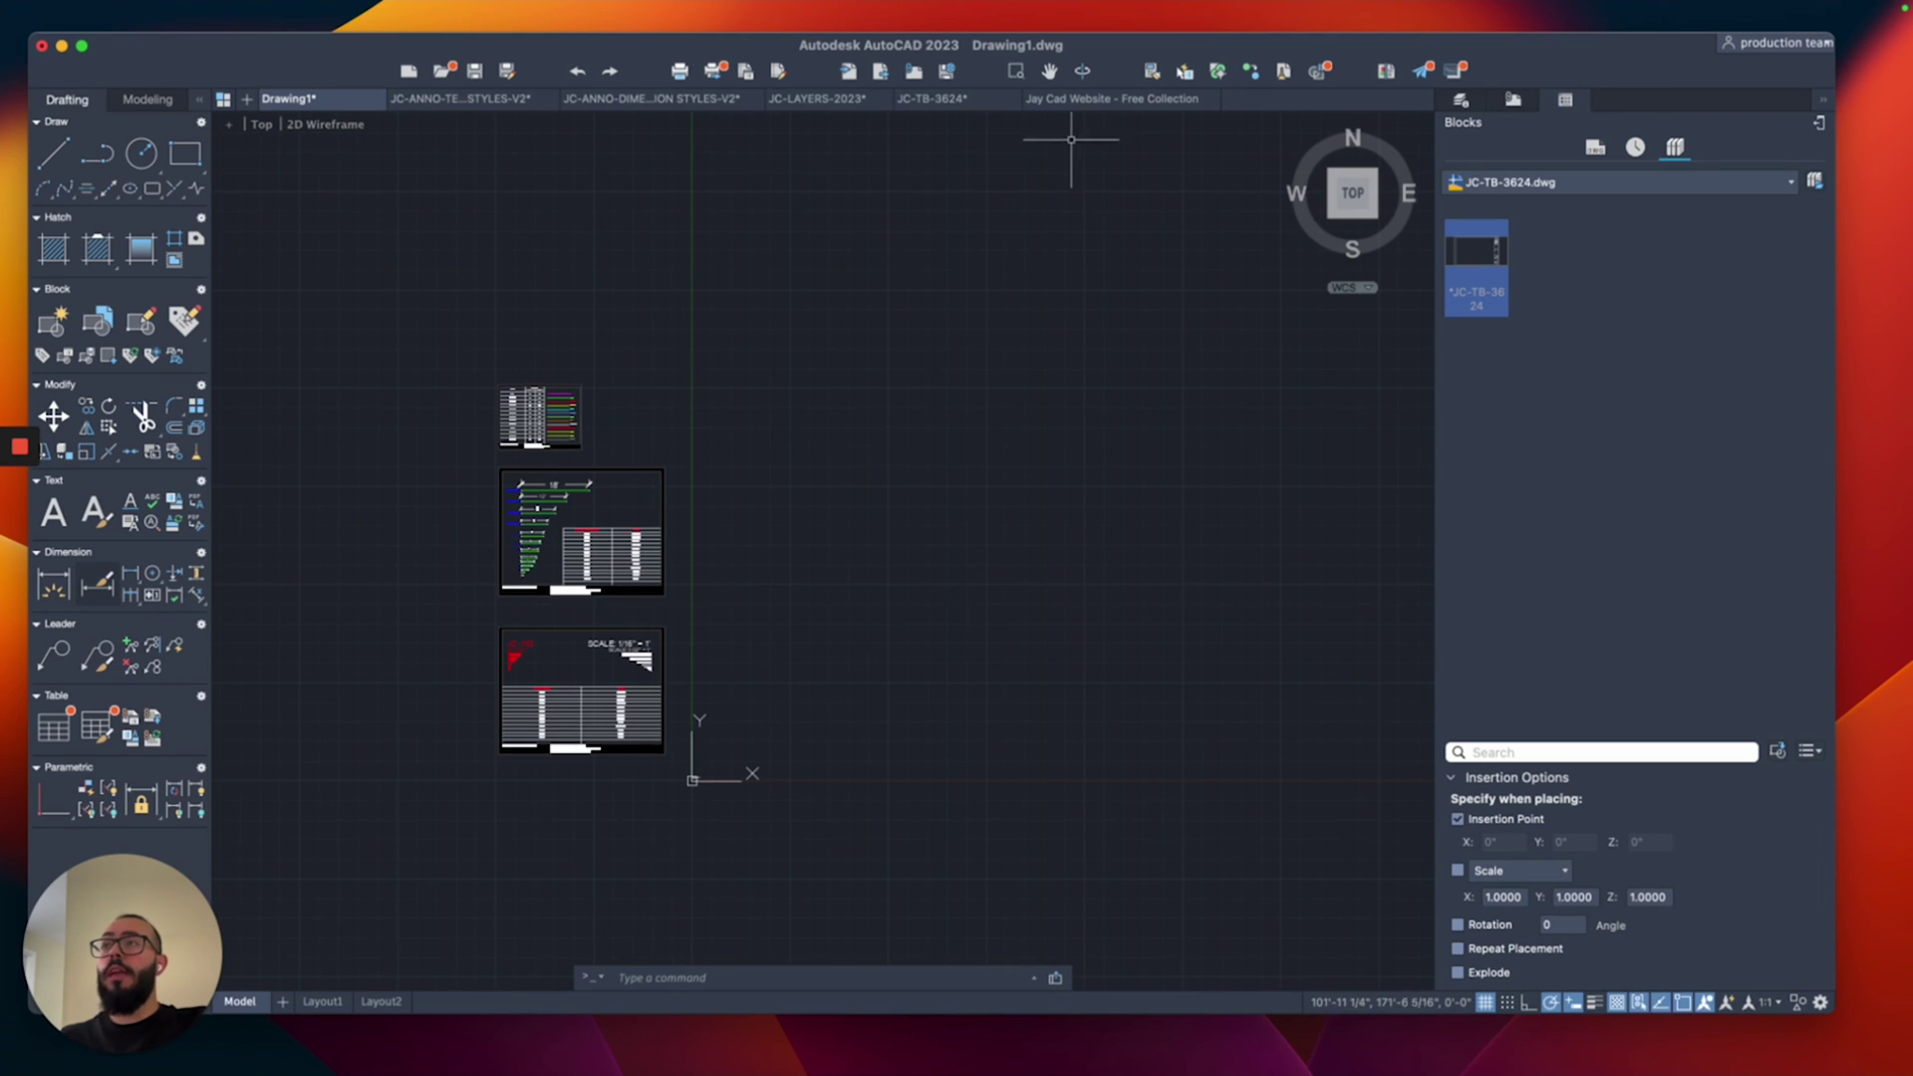
Step: Copy both complete block sheets from the Jay Cad Website - Free Collection drawing
left_click(1097, 99)
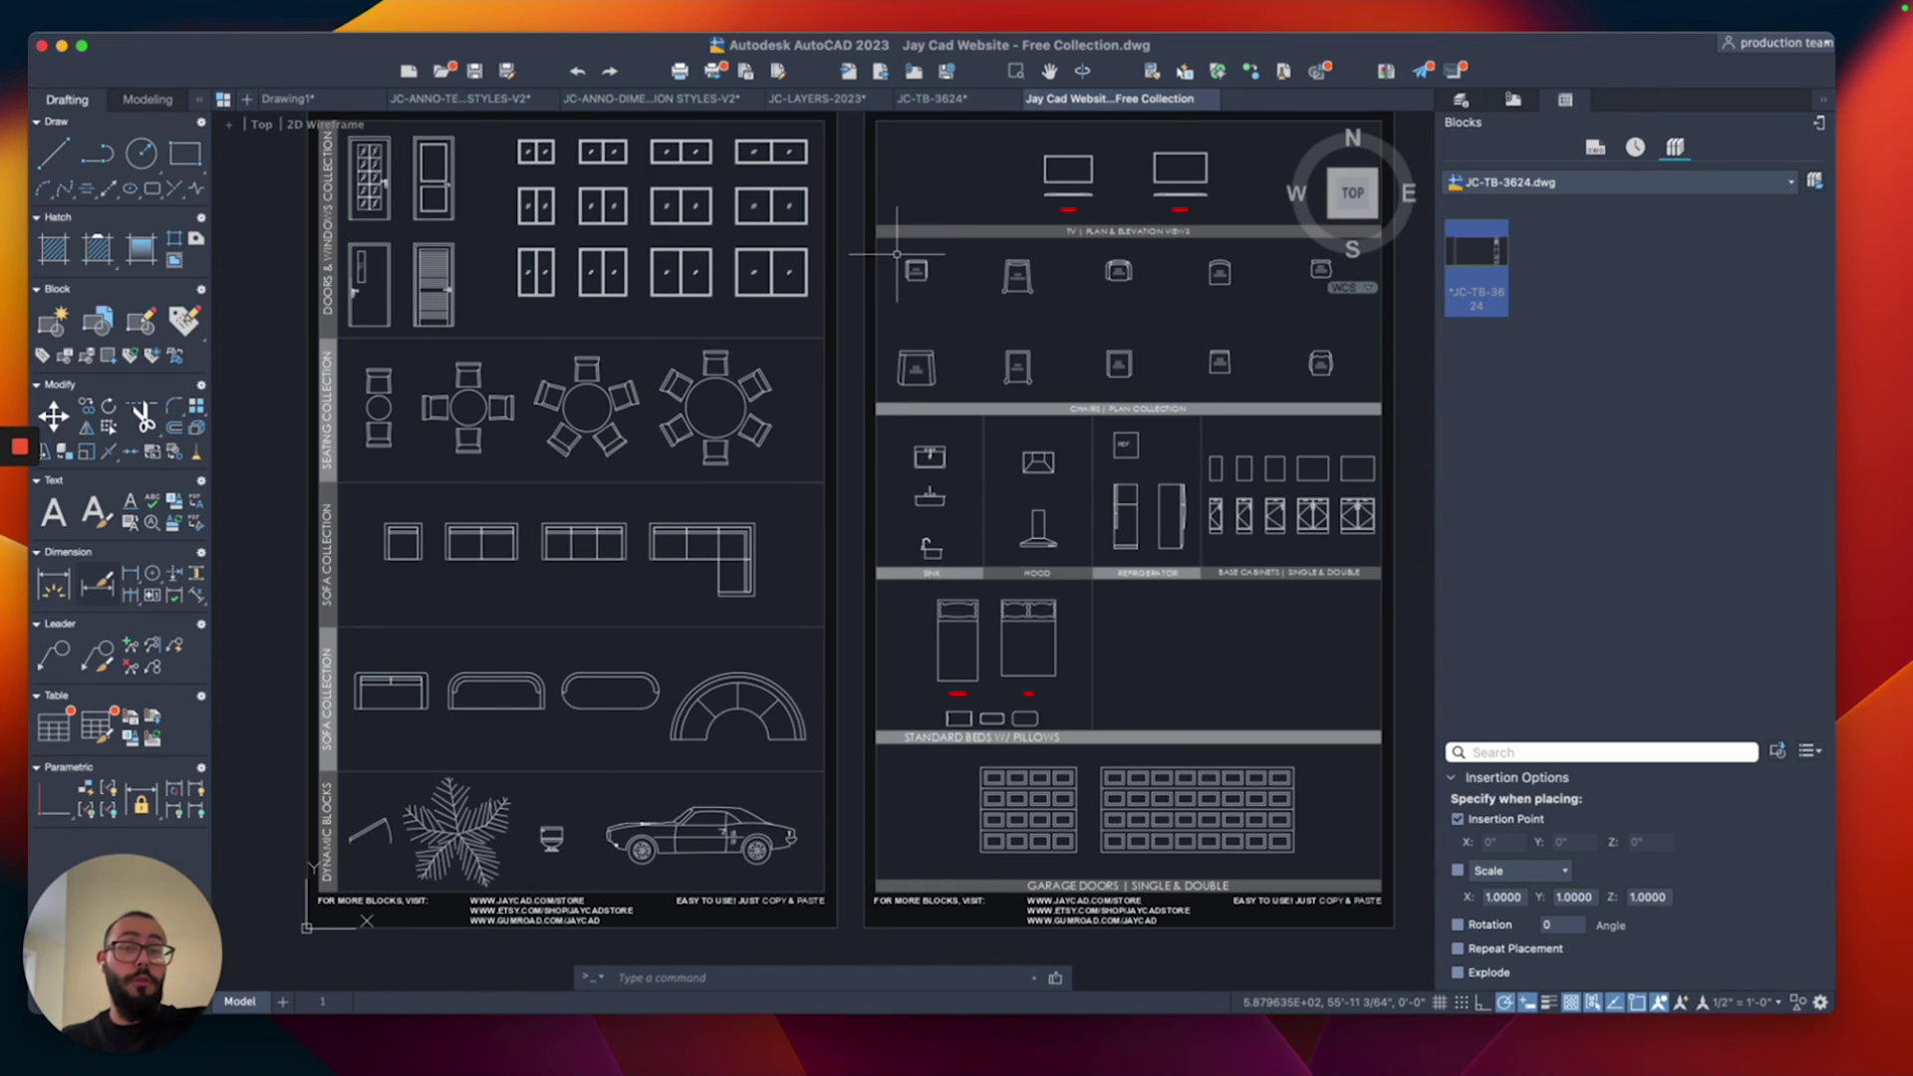
scroll(897, 254, "down", 5)
left_click(510, 293)
left_click(1051, 746)
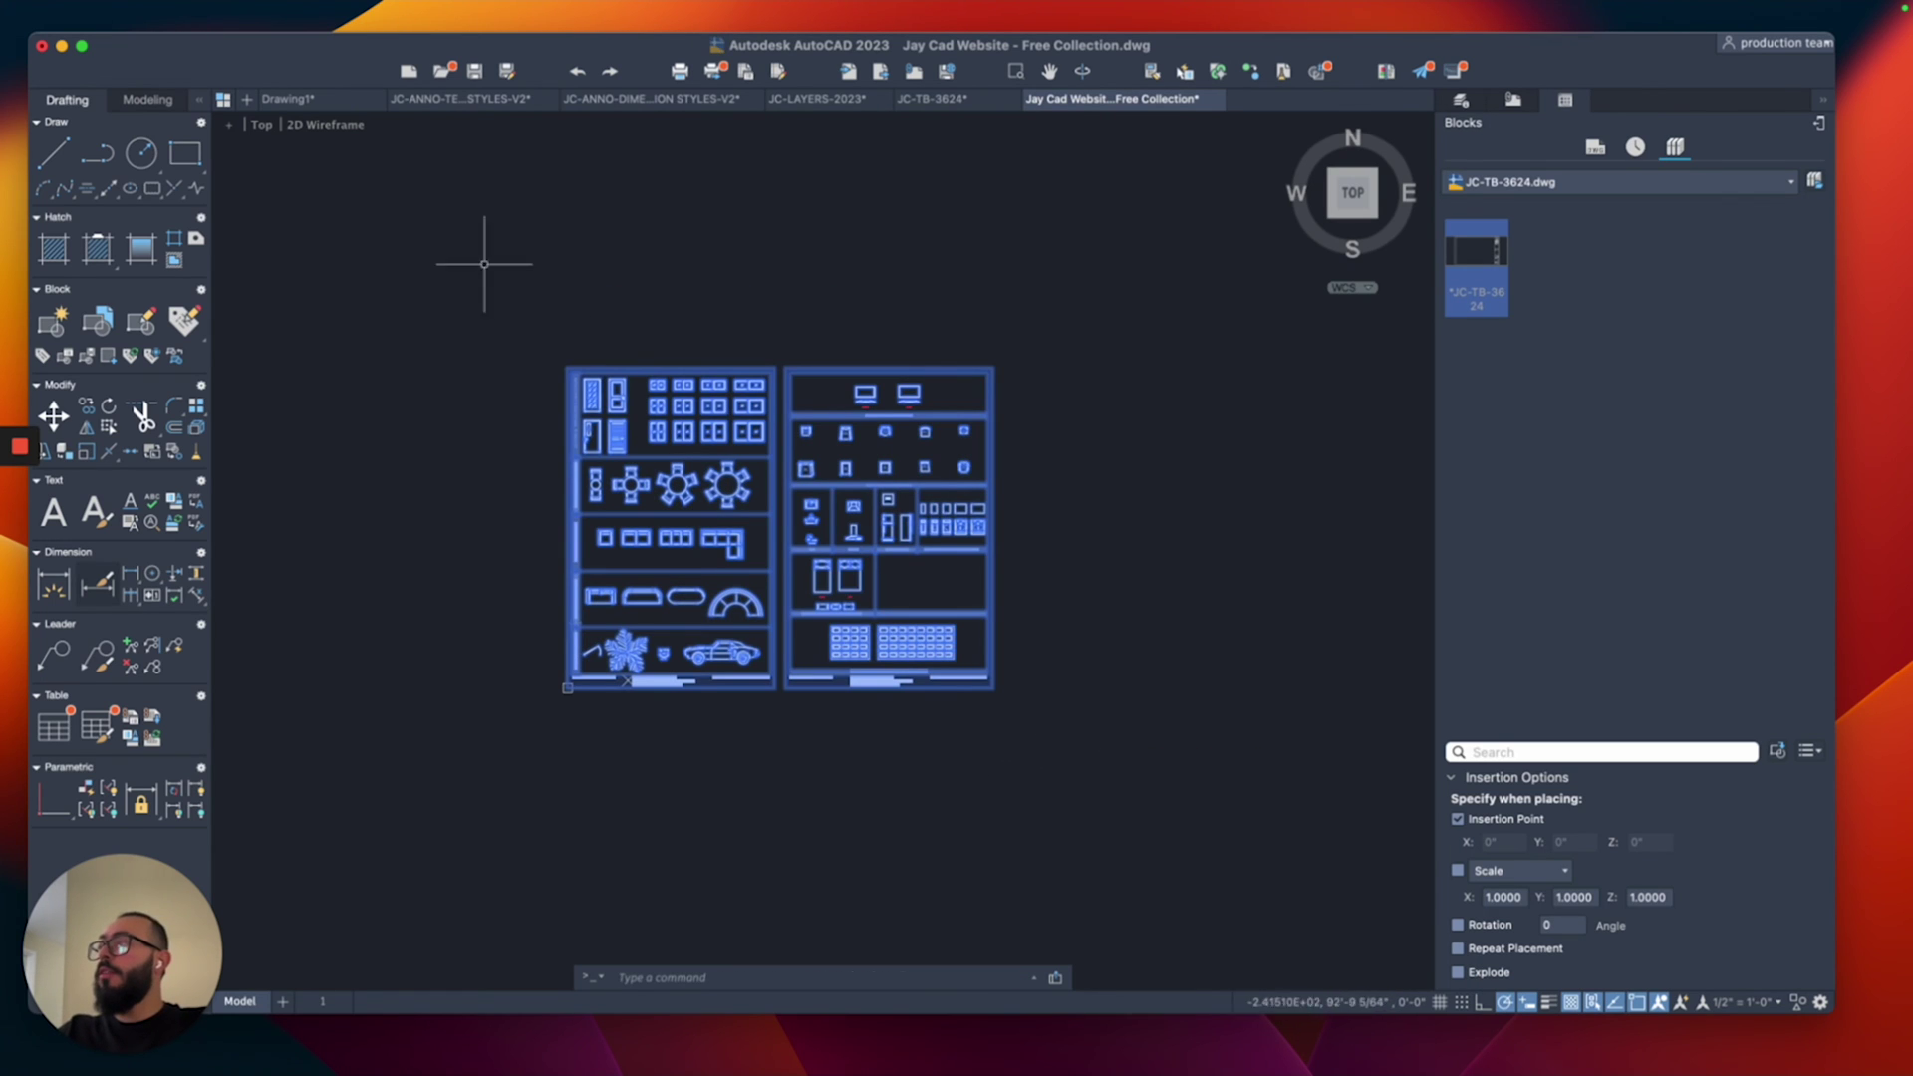
key("super+c")
Step: Paste the copied block sheets into the Drawing1 model space, beside the existing text and dimension style sheets
left_click(288, 99)
key("super+v")
scroll(481, 655, "up", 4)
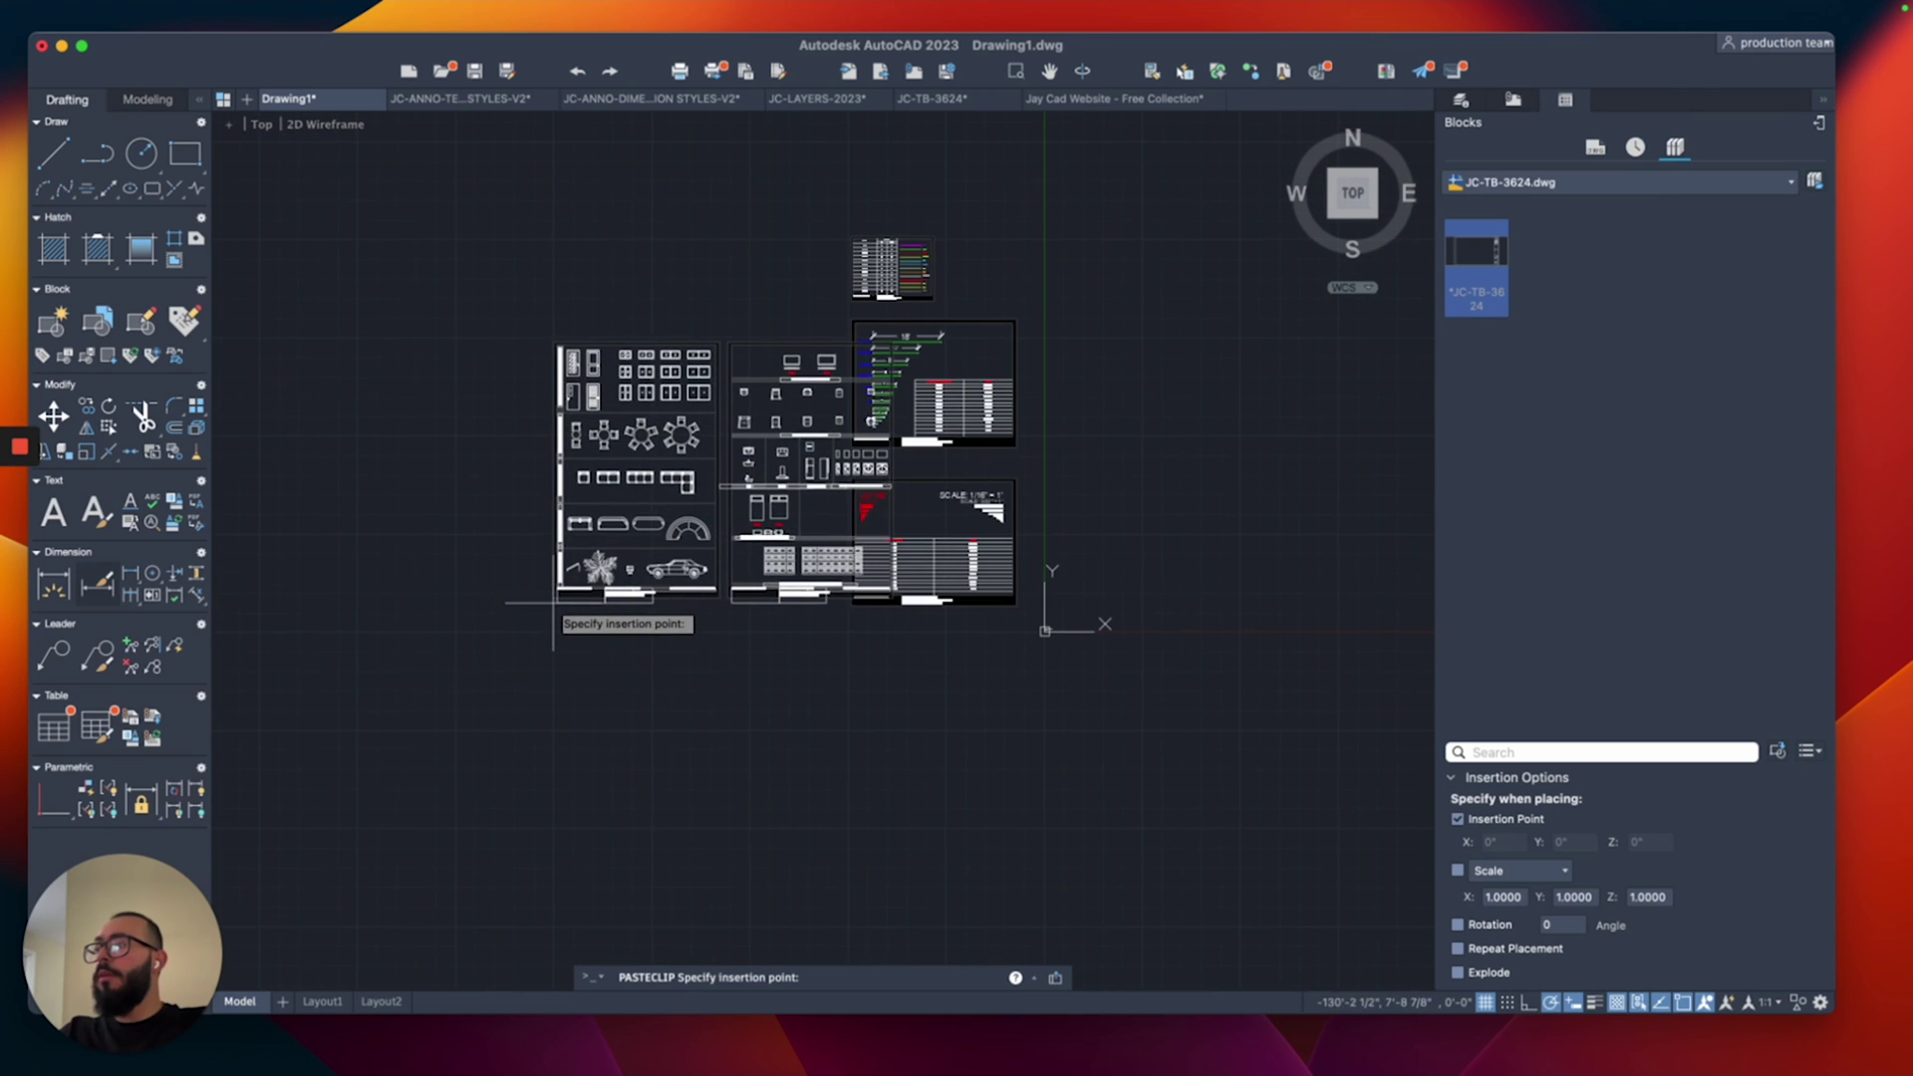
left_click(486, 605)
scroll(910, 585, "right", 5)
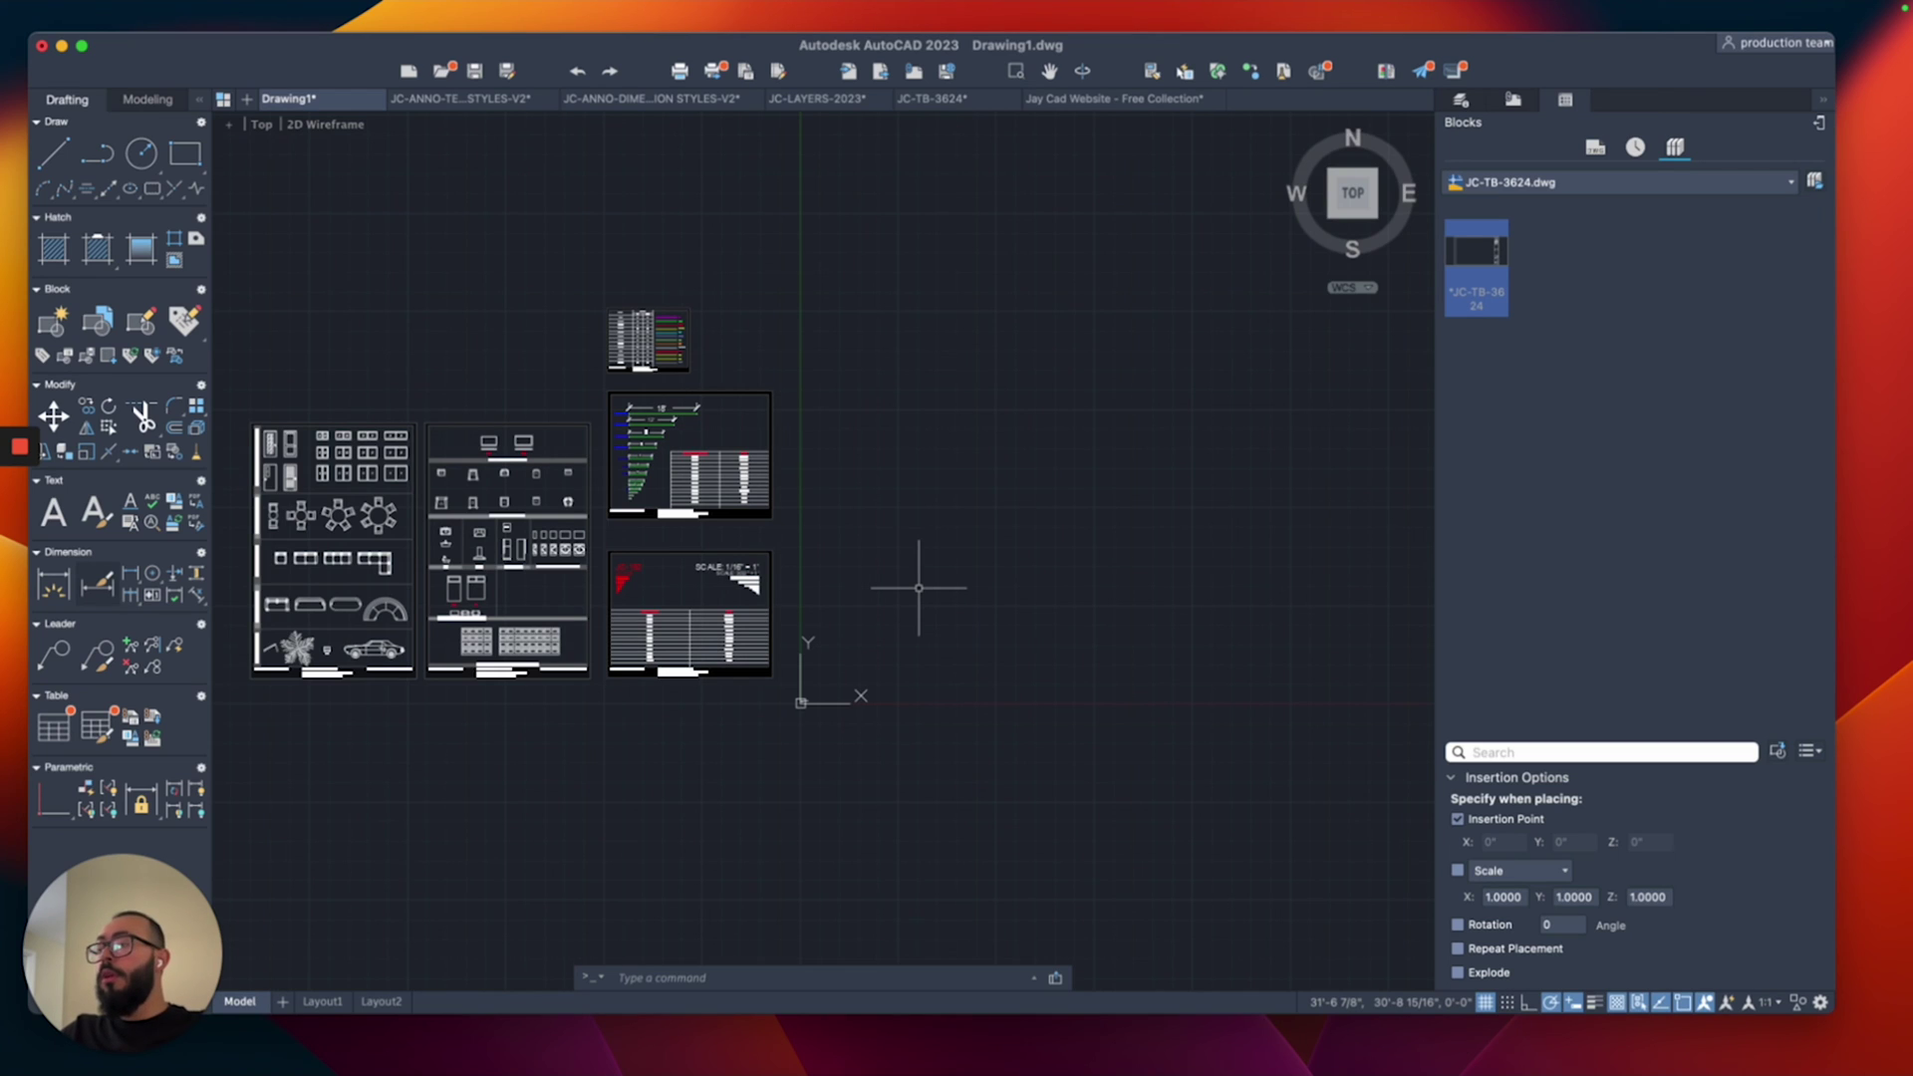
Step: Save the drawing as an AutoCAD Drawing Template (*.dwt) named "jay cad 2023" in the current folder
key("super+s")
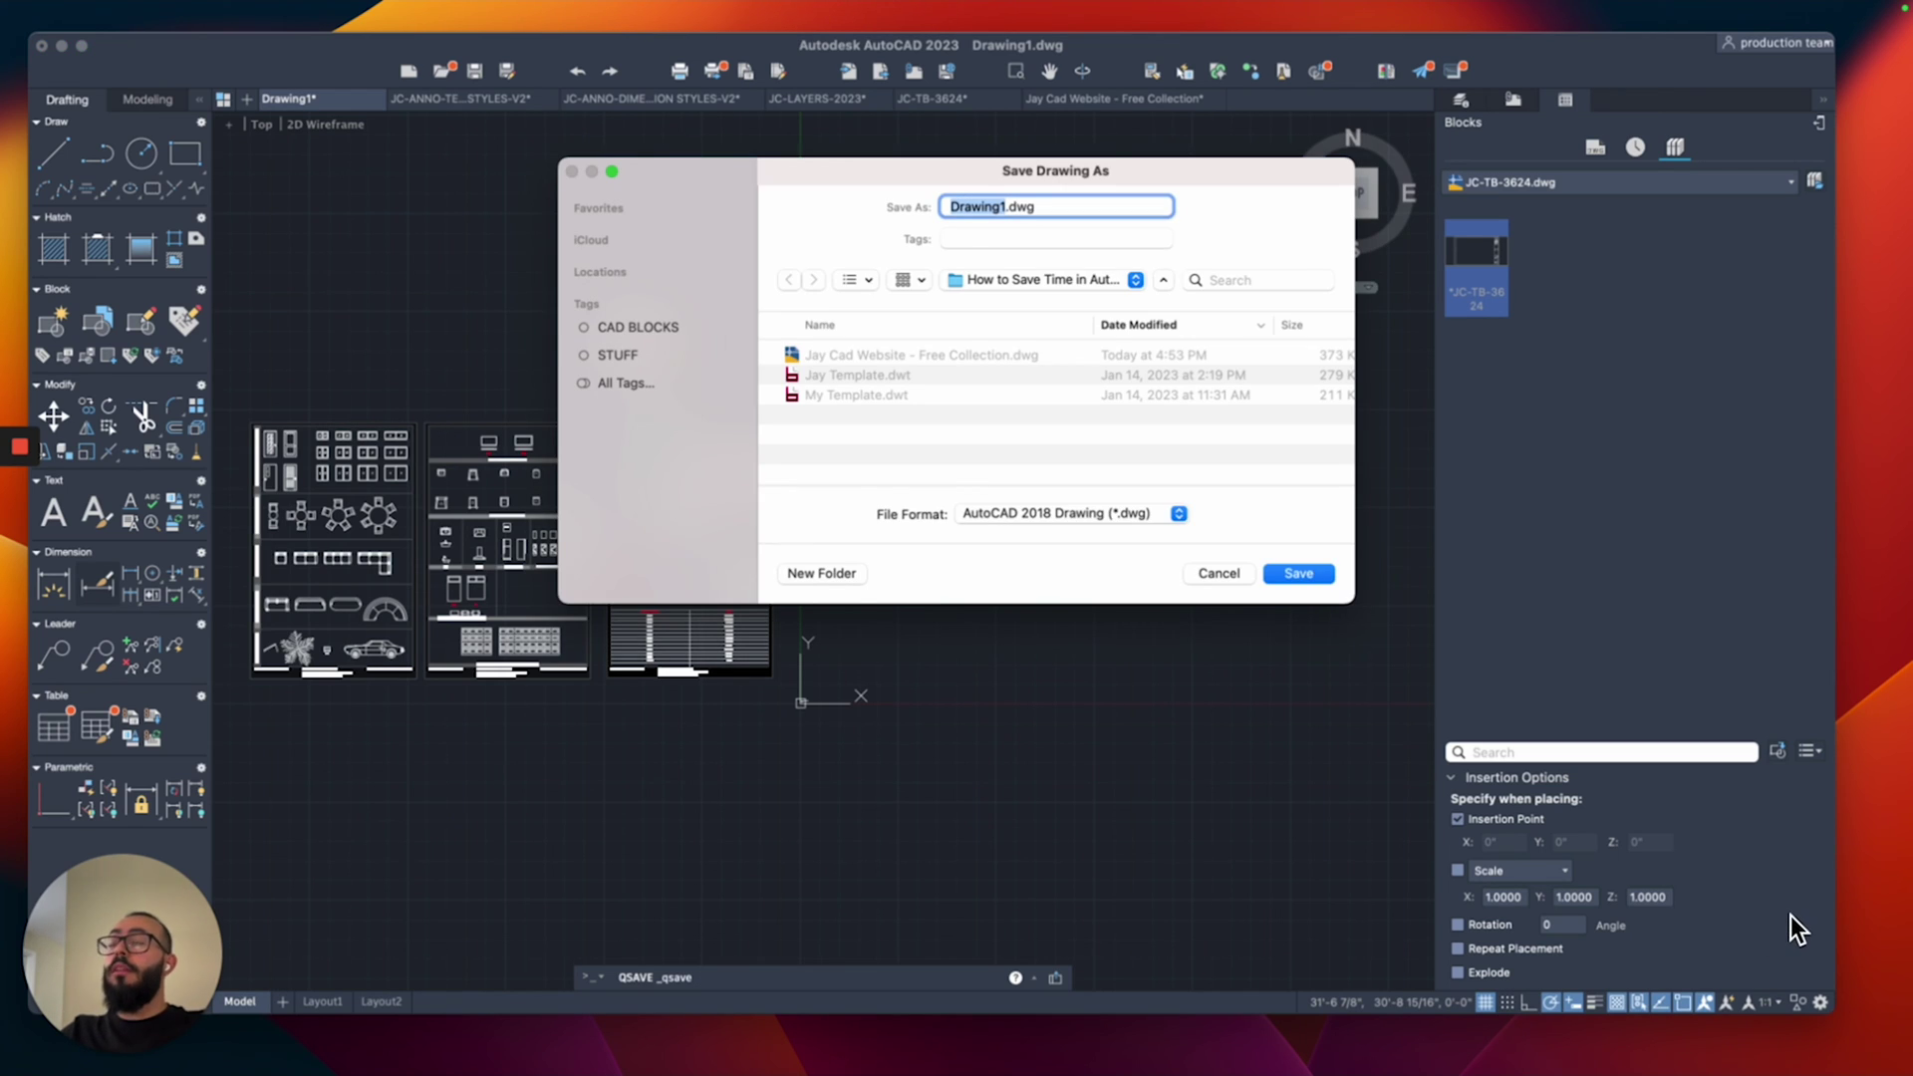
left_click(1023, 514)
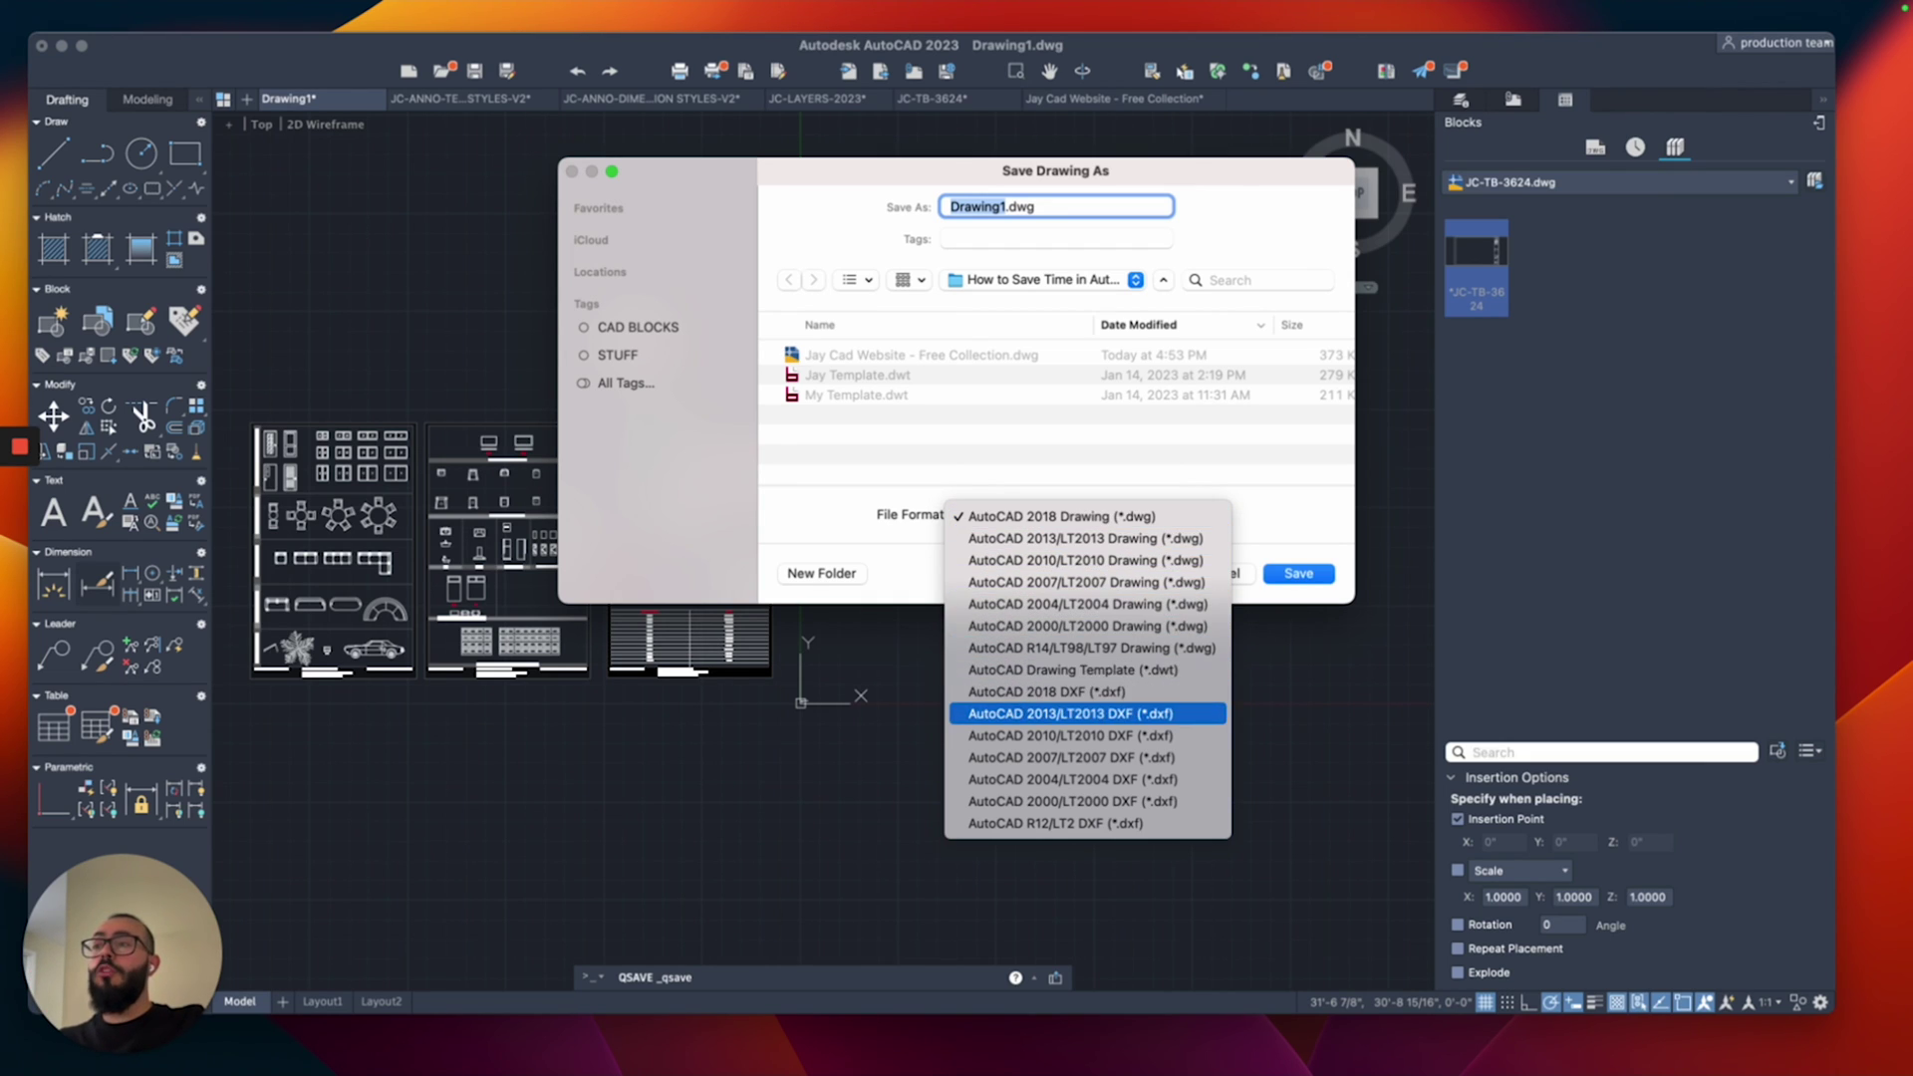
left_click(1059, 670)
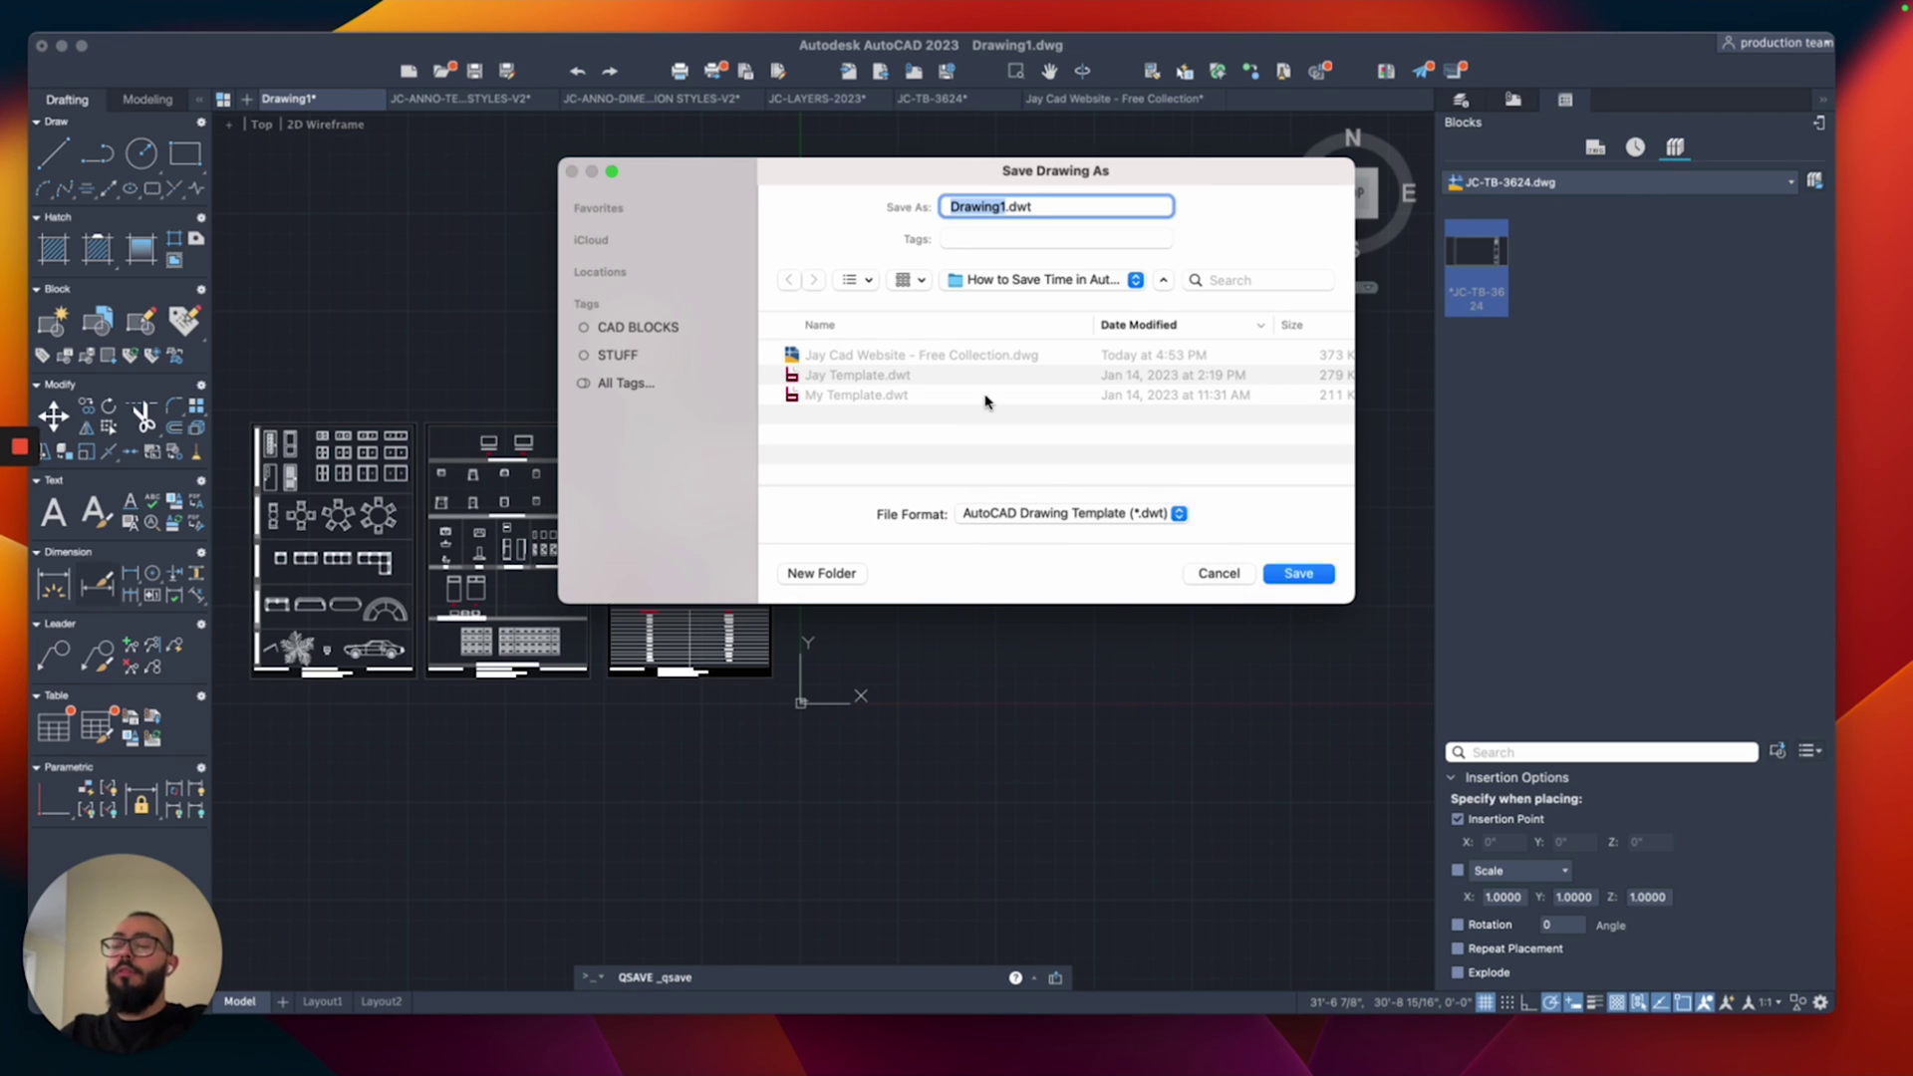
type("jay cad 2023")
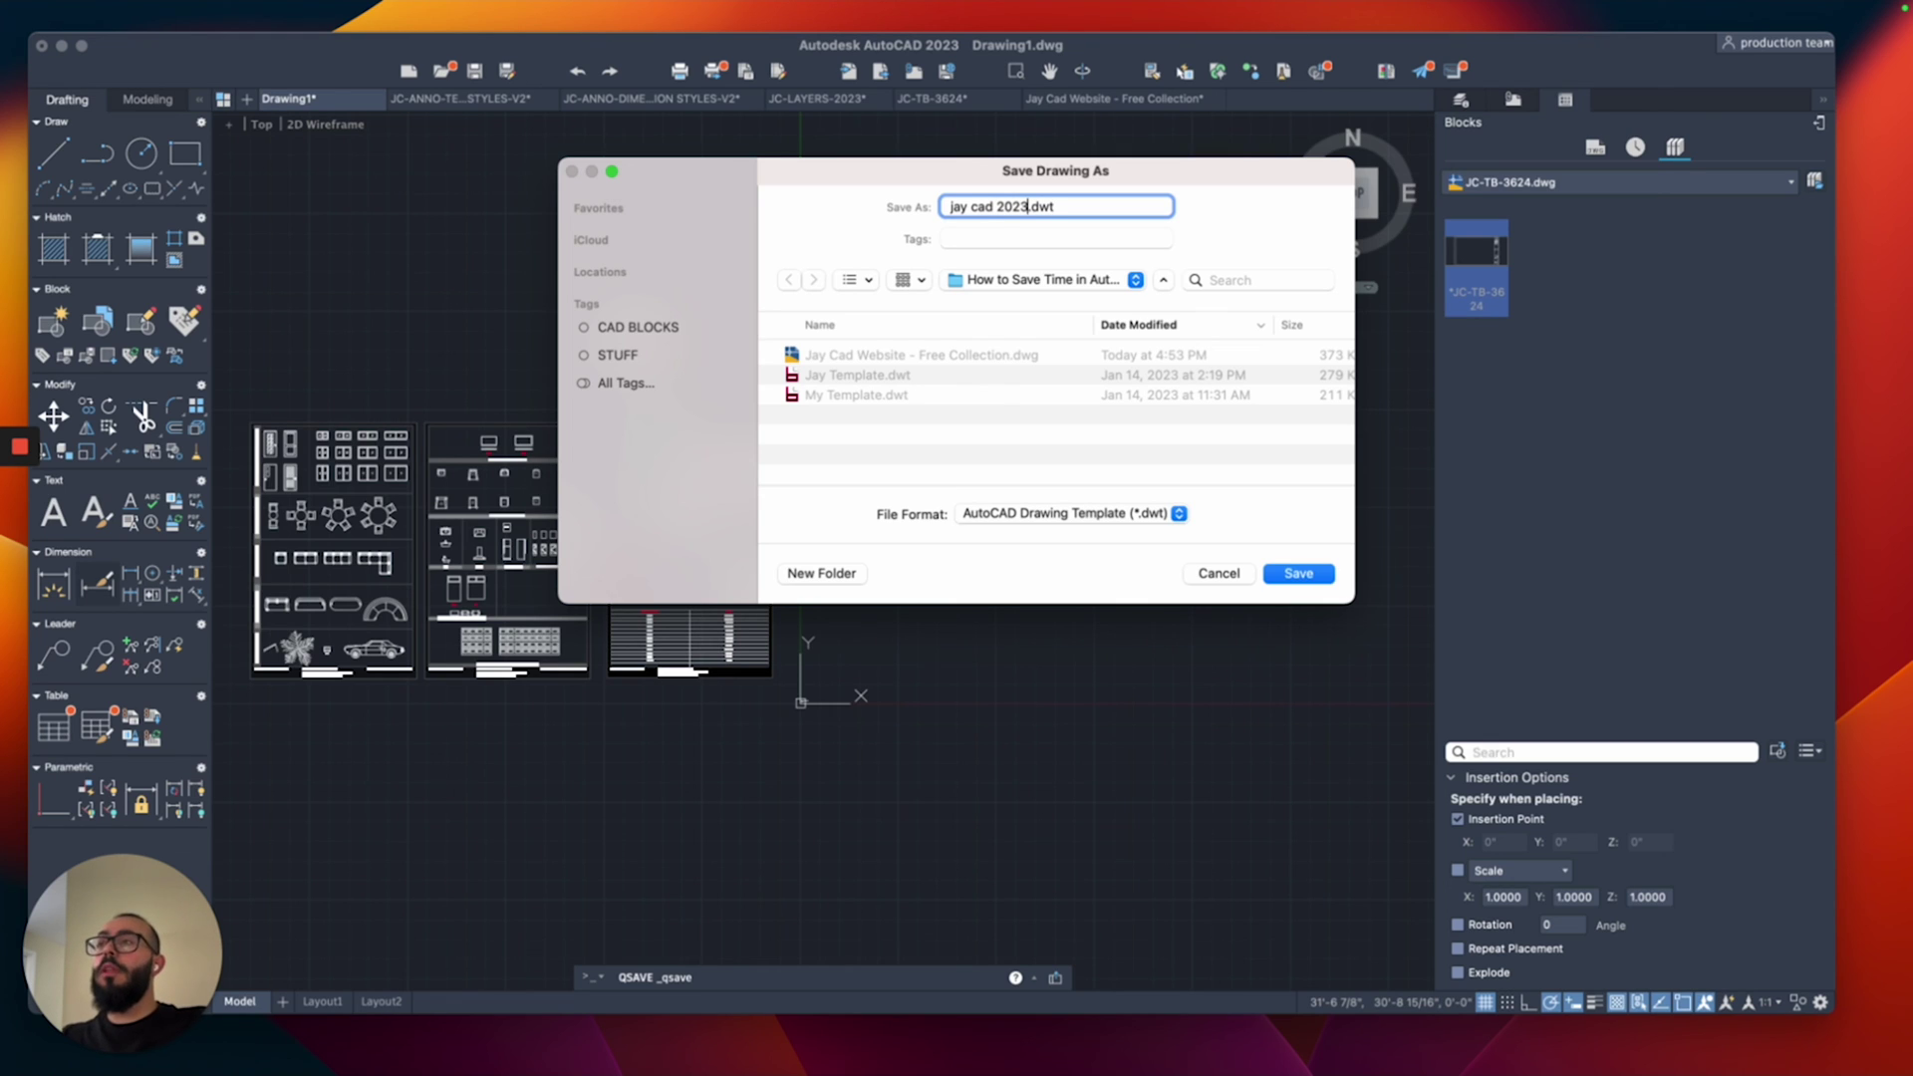
key("Return")
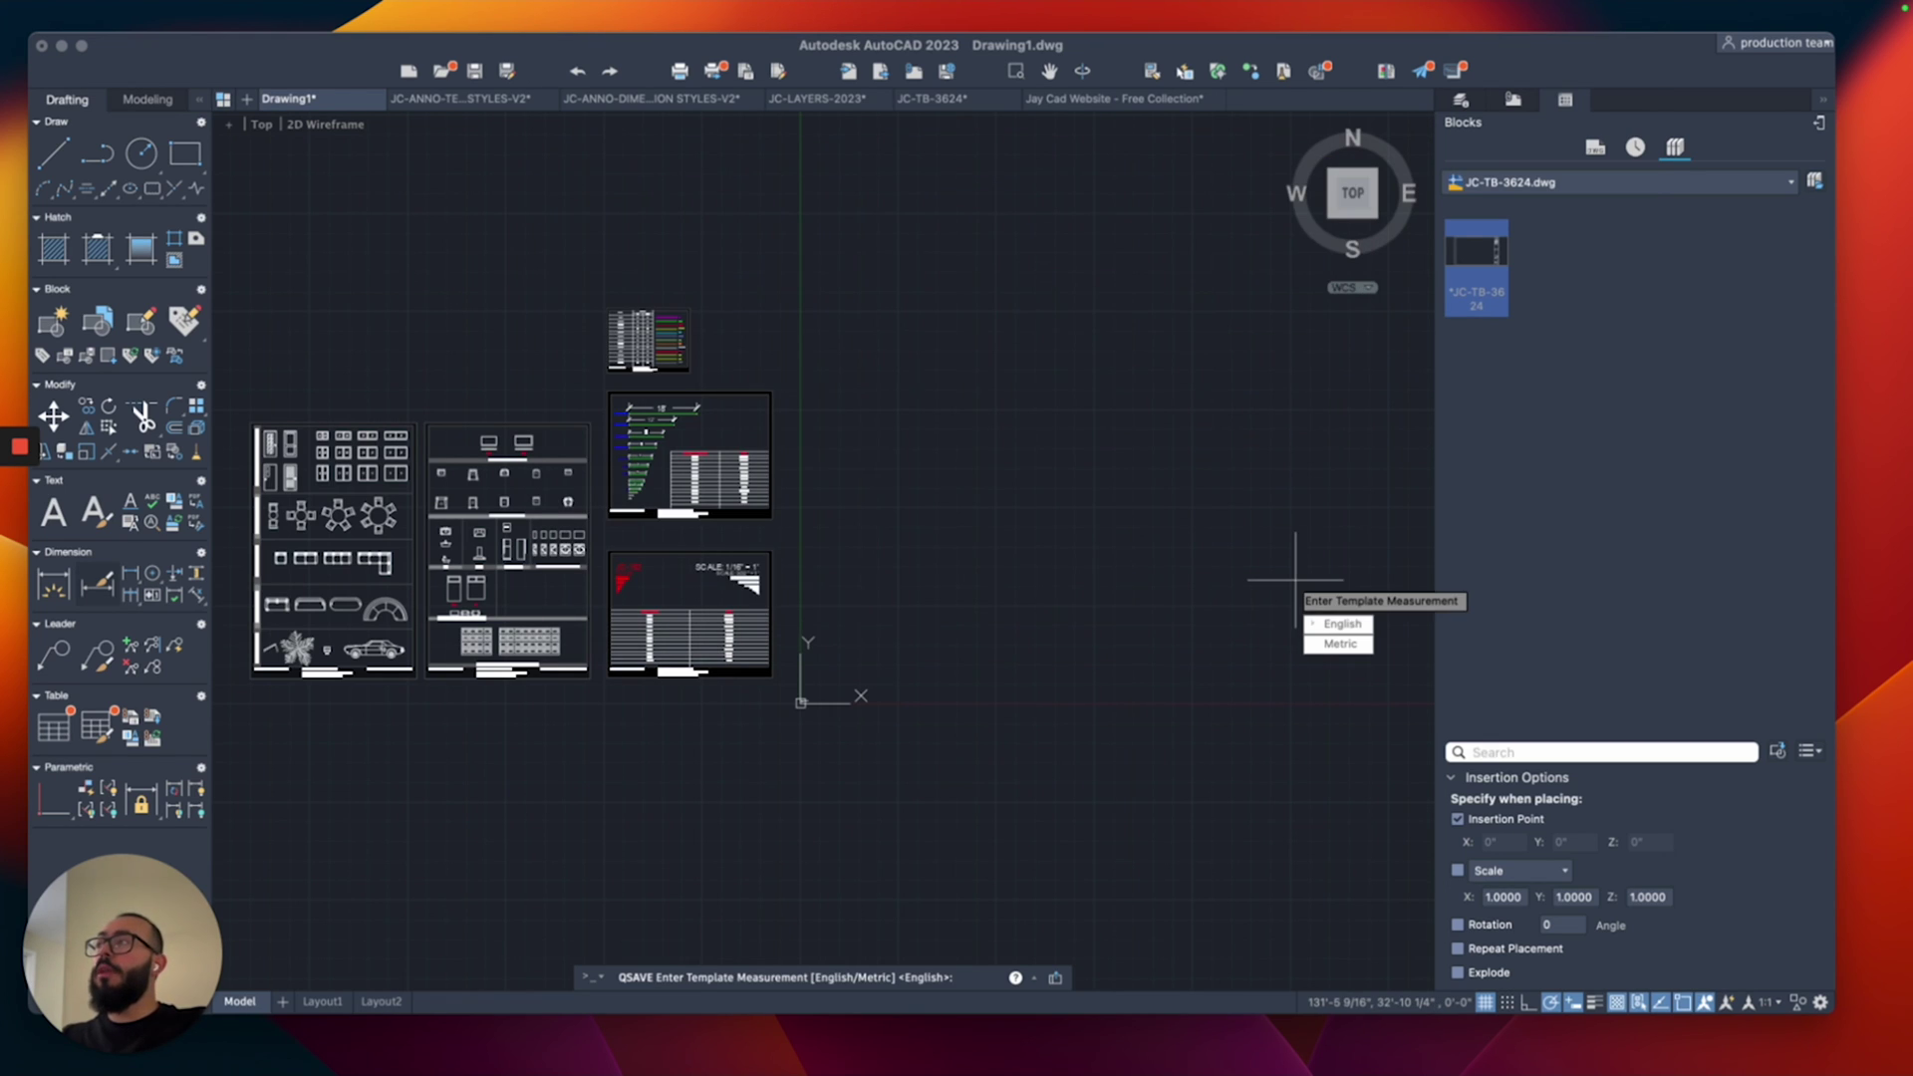
Step: Choose English as the template measurement and finish saving with an empty template description
key("Down")
key("Up")
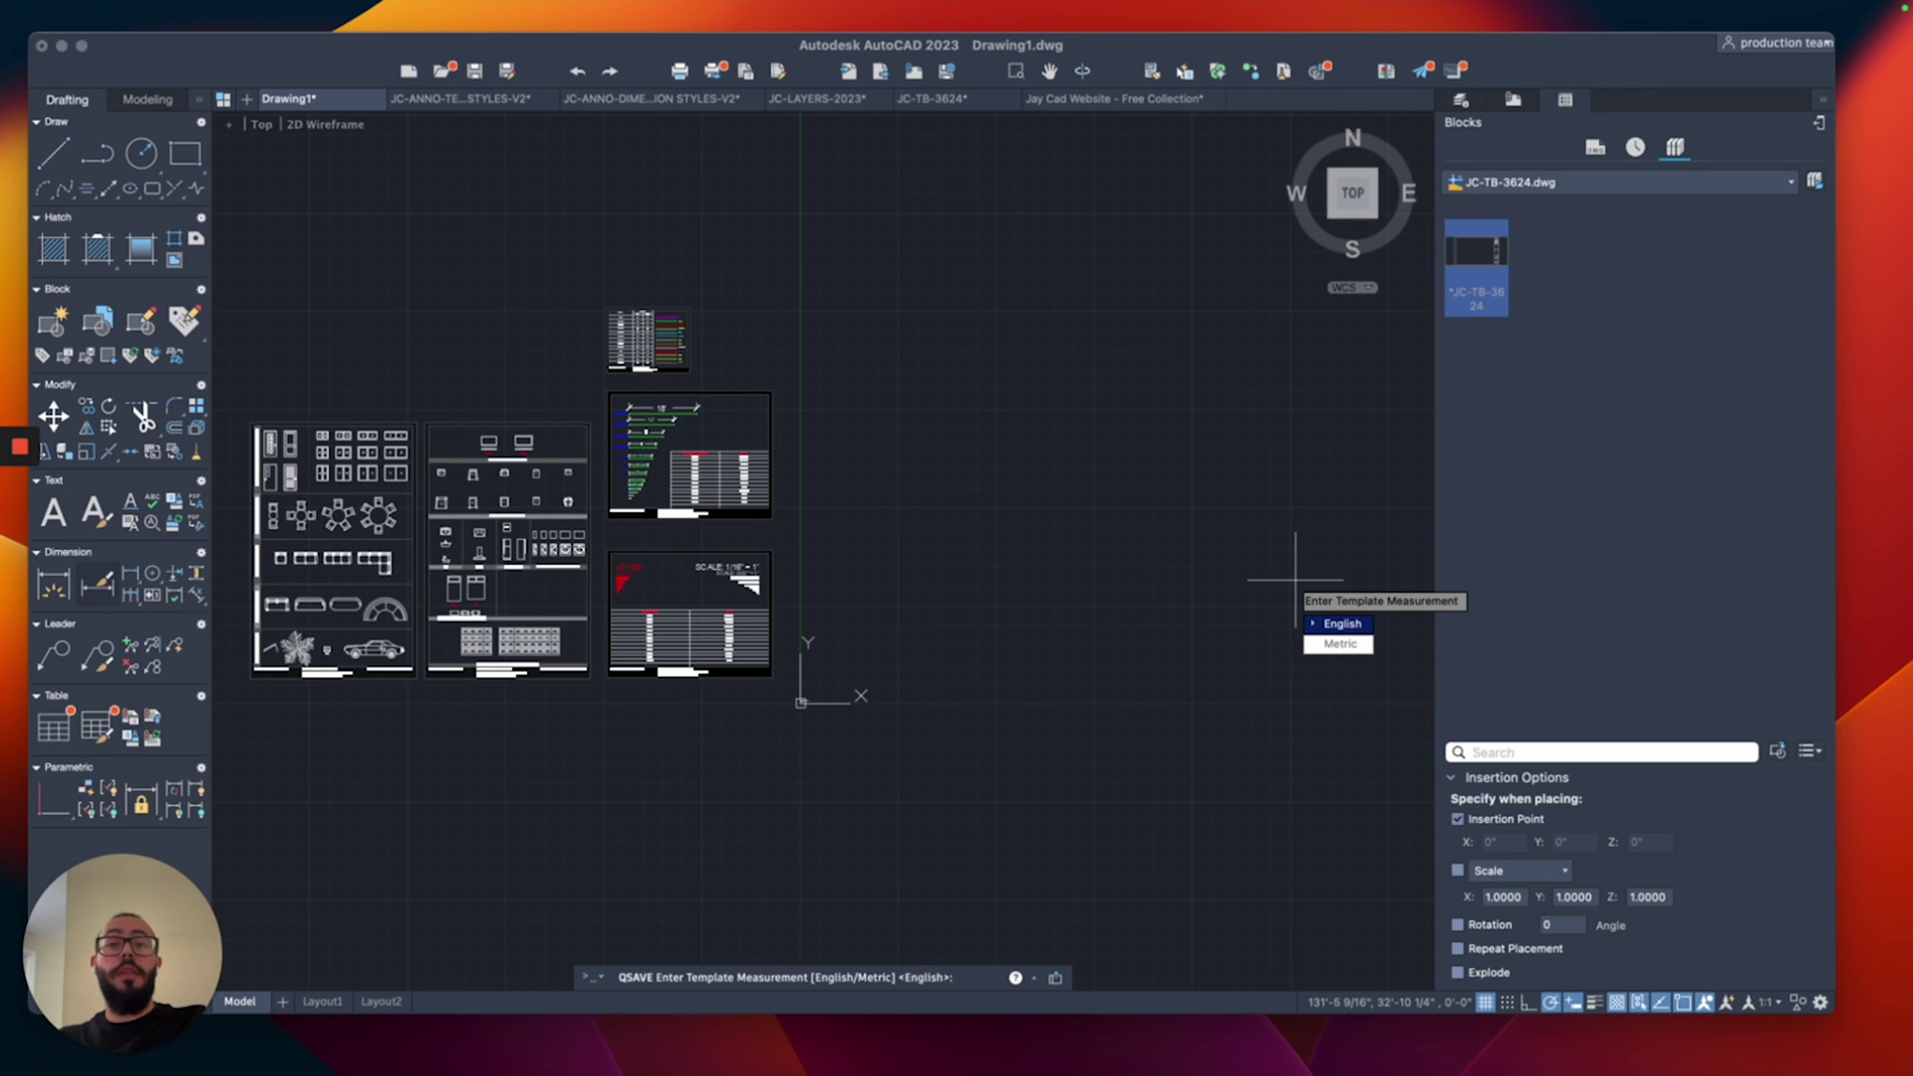
left_click(1344, 624)
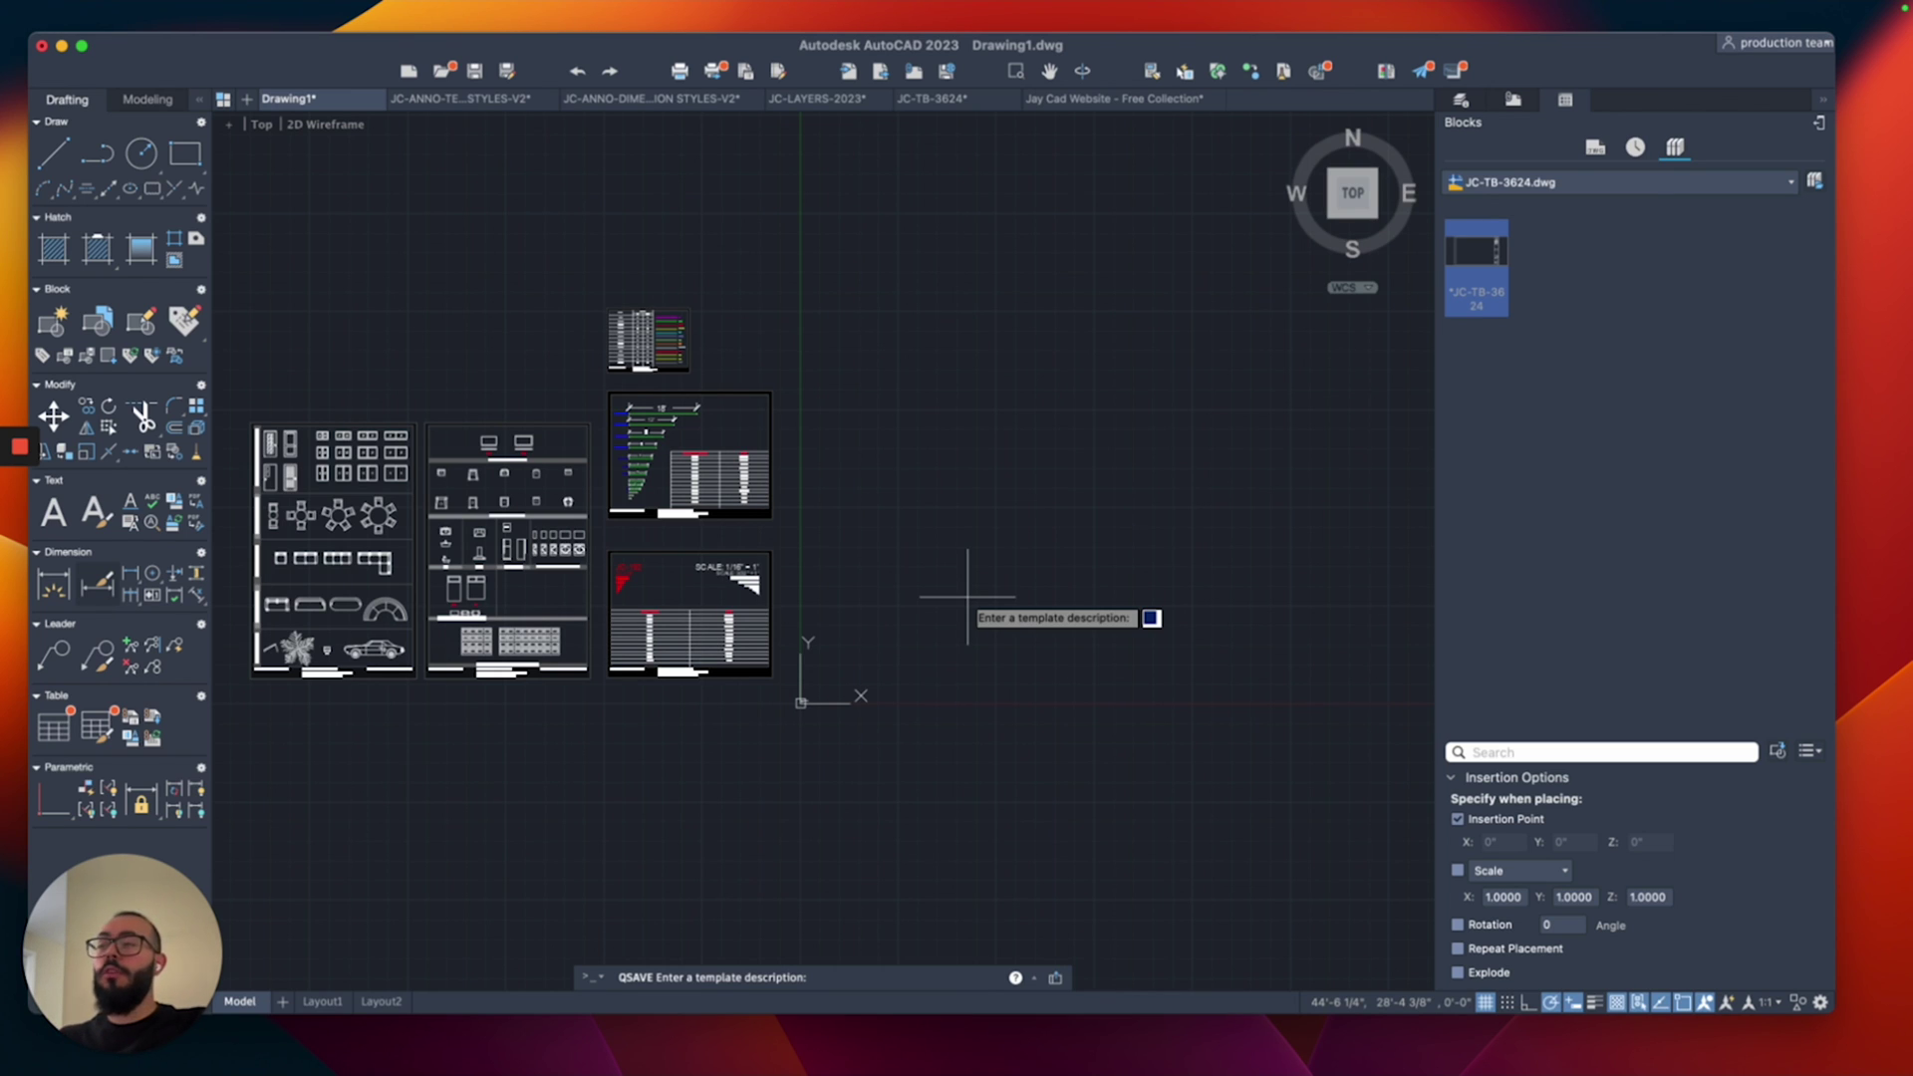
key("Return")
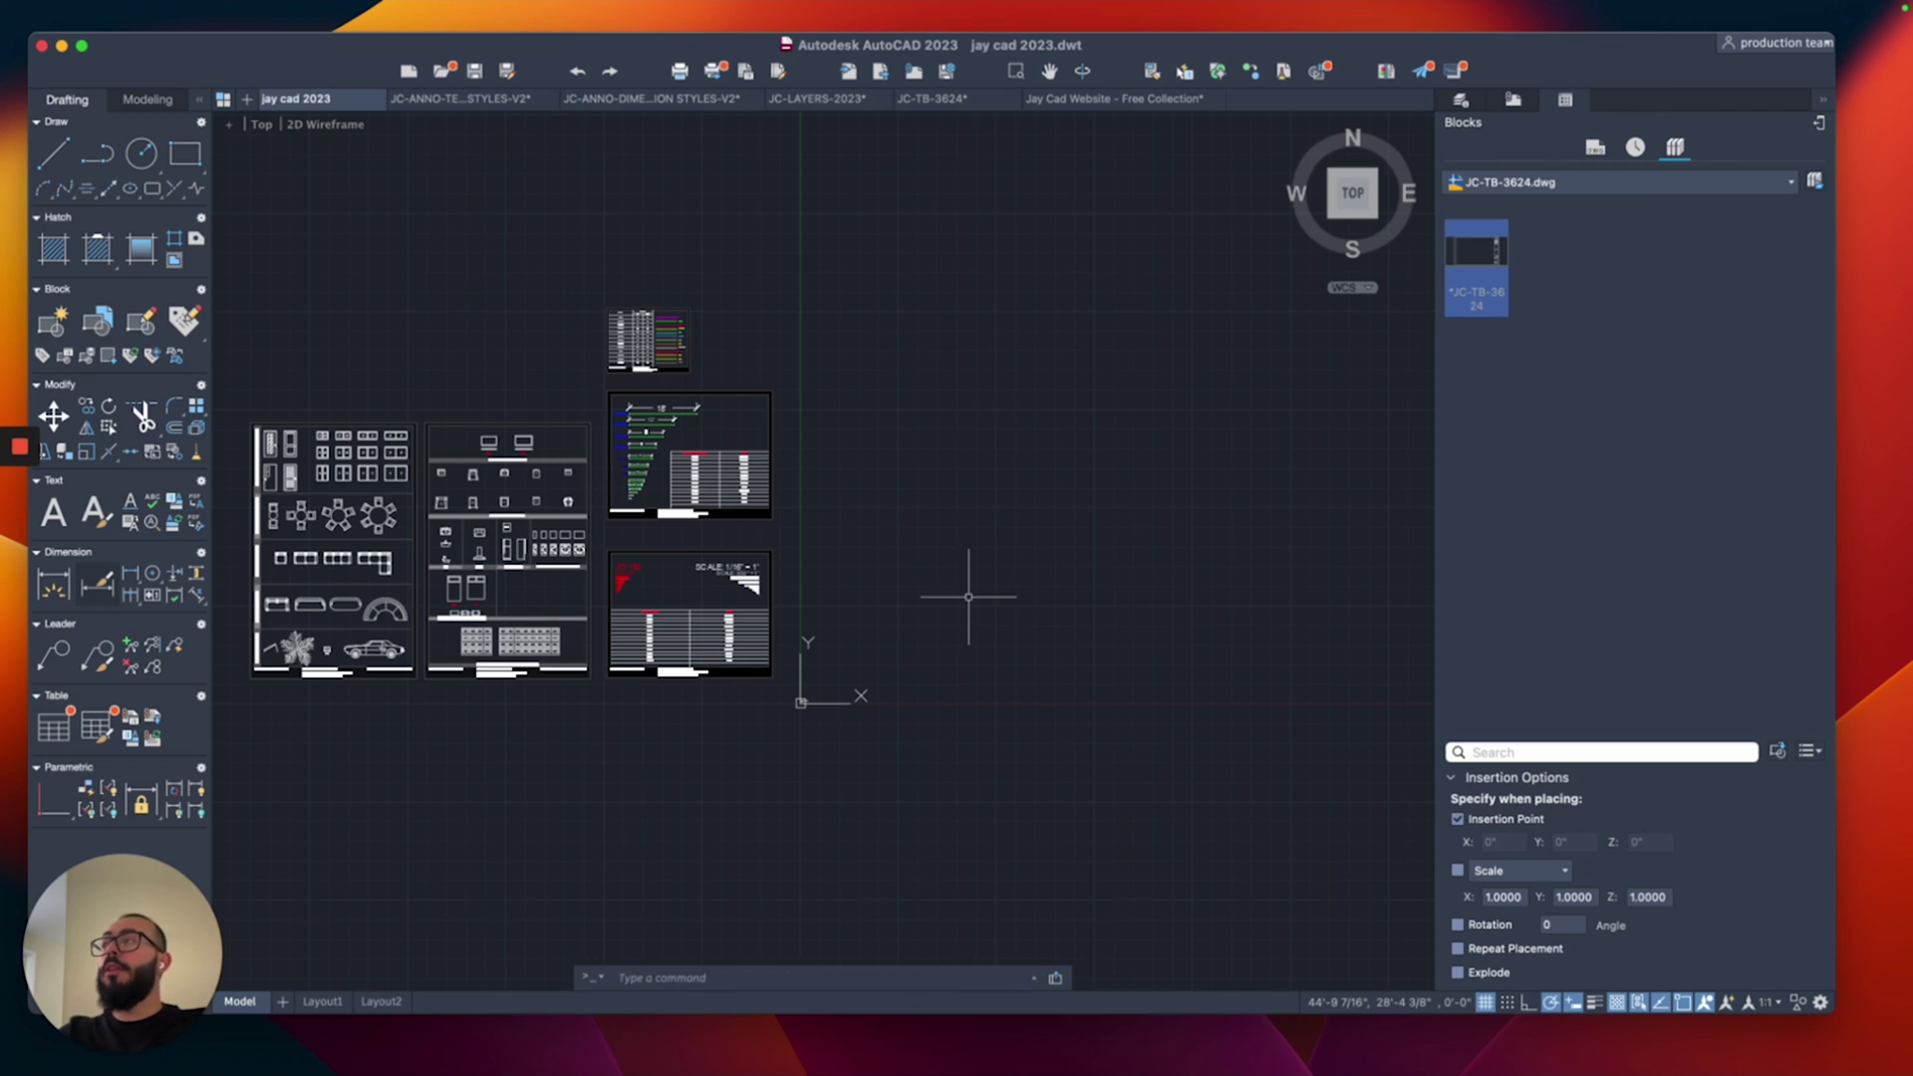